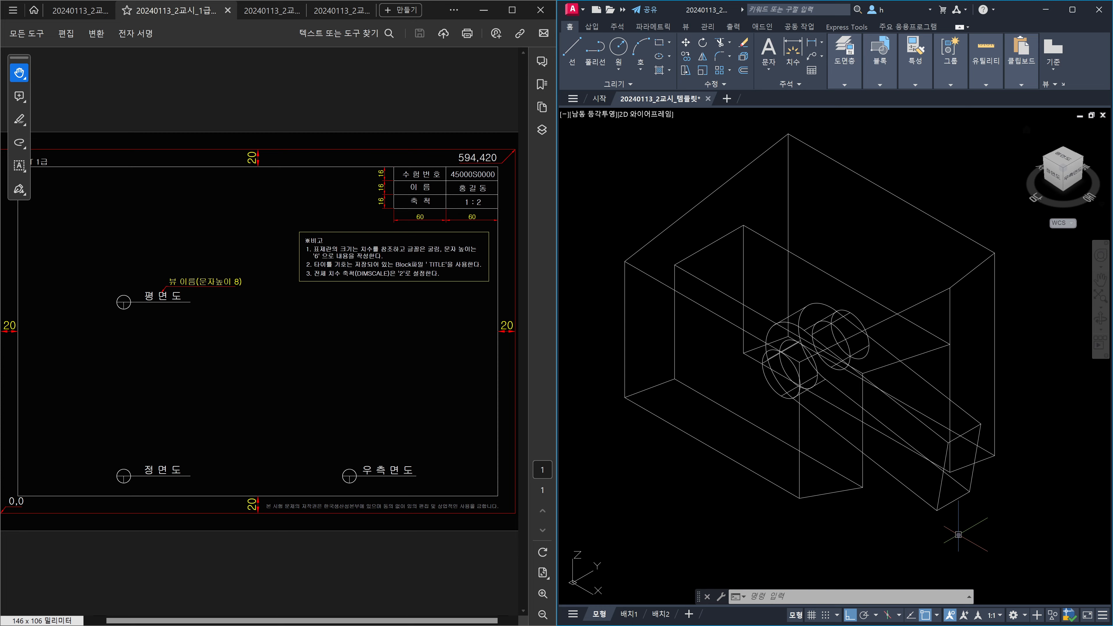
# Switch to the top view of the part and zoom out.
pyautogui.click(1064, 164)
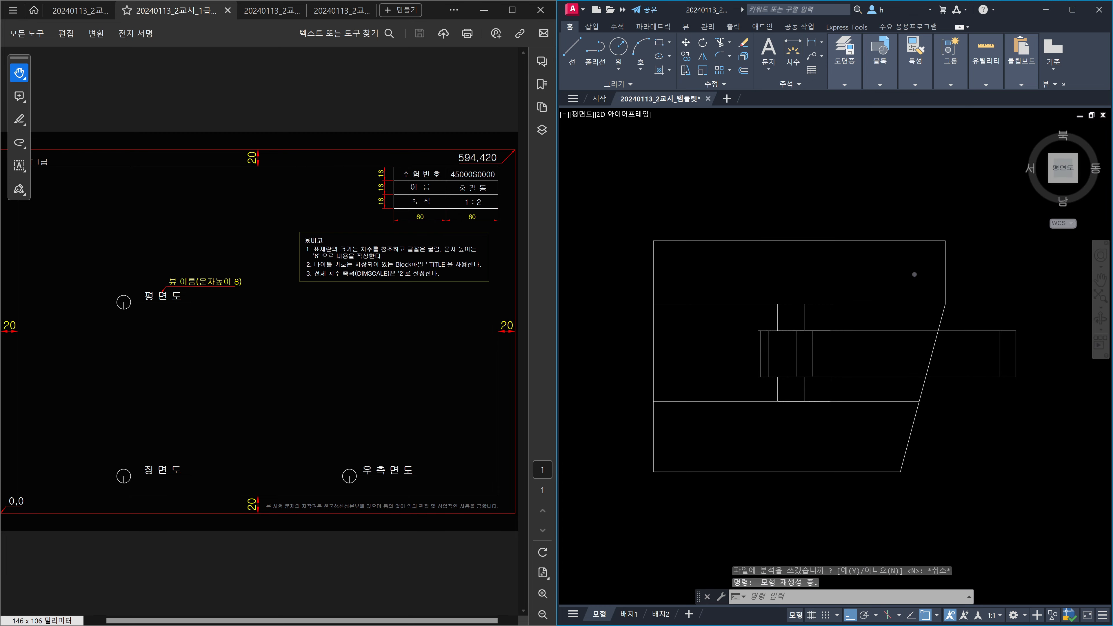
pyautogui.scroll(-4, 914, 274)
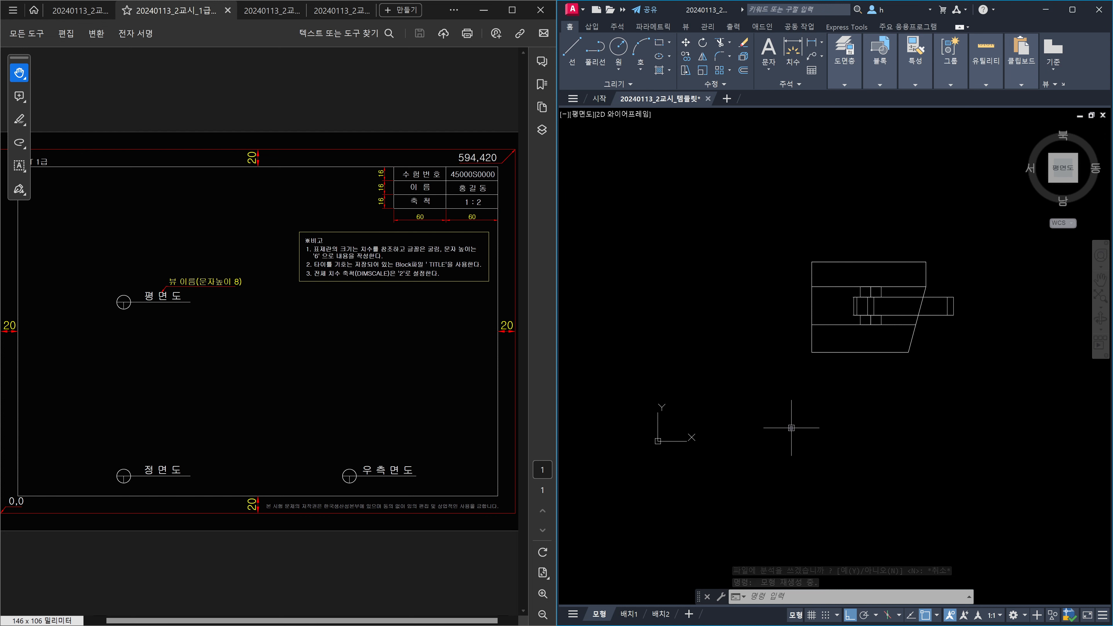
pyautogui.scroll(-3, 791, 427)
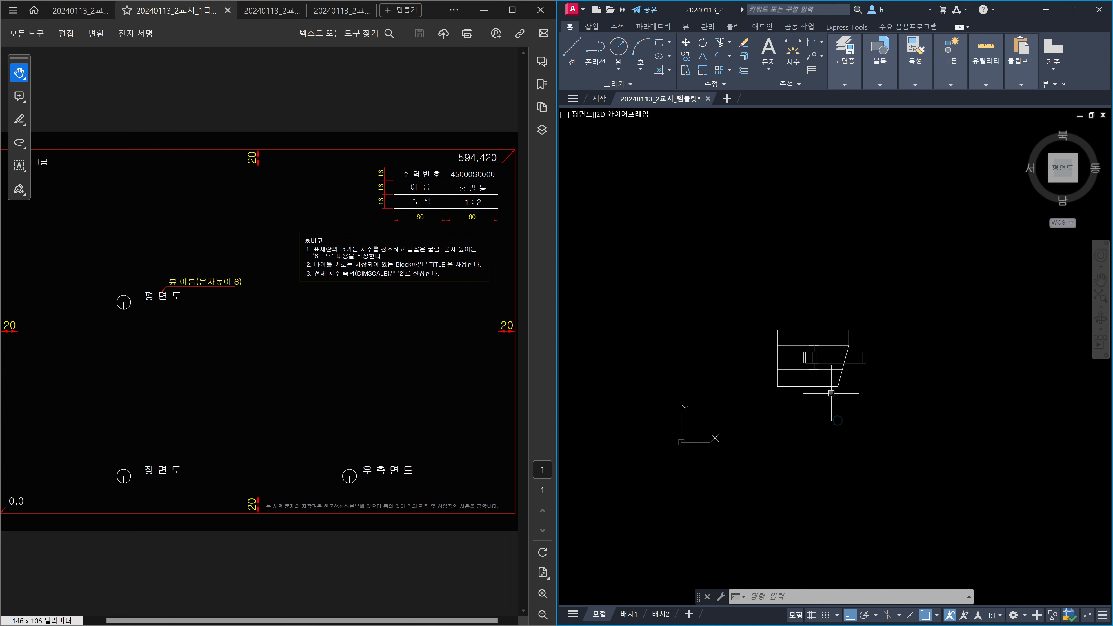
# Move the flattened drawing straight down about 221 units.
pyautogui.write('m')
pyautogui.press('space')
pyautogui.click(831, 388)
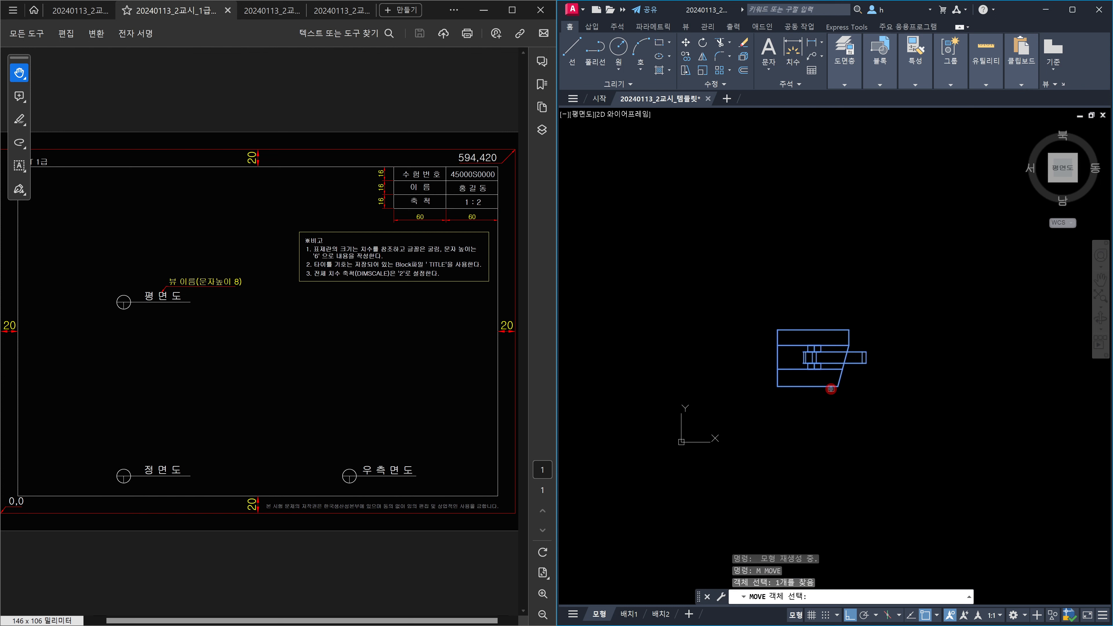
pyautogui.press('space')
pyautogui.click(903, 310)
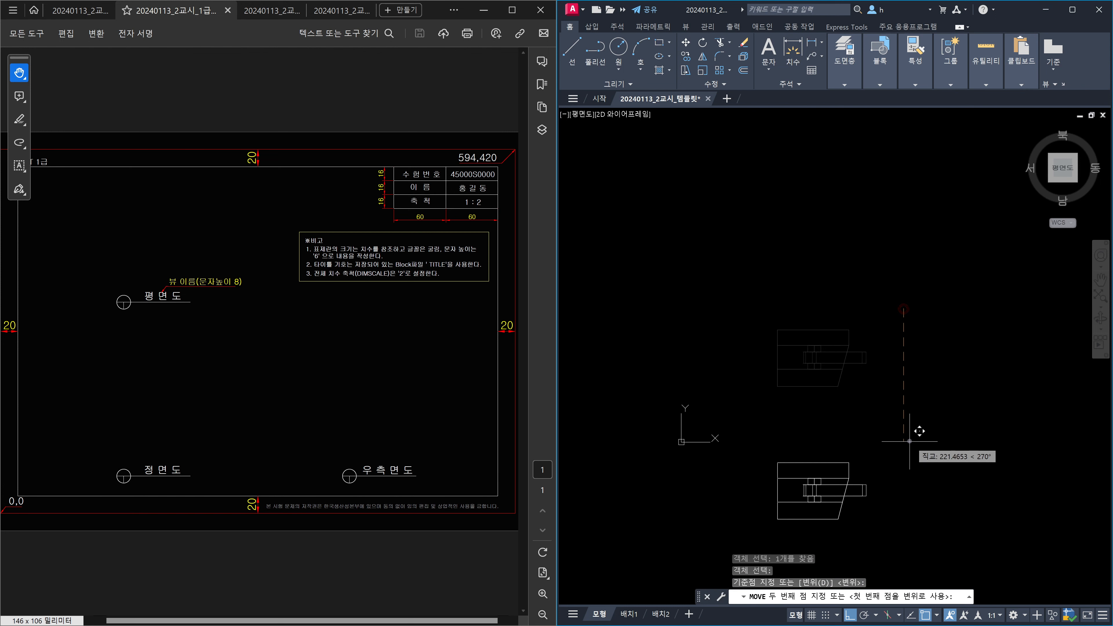
pyautogui.press('Escape')
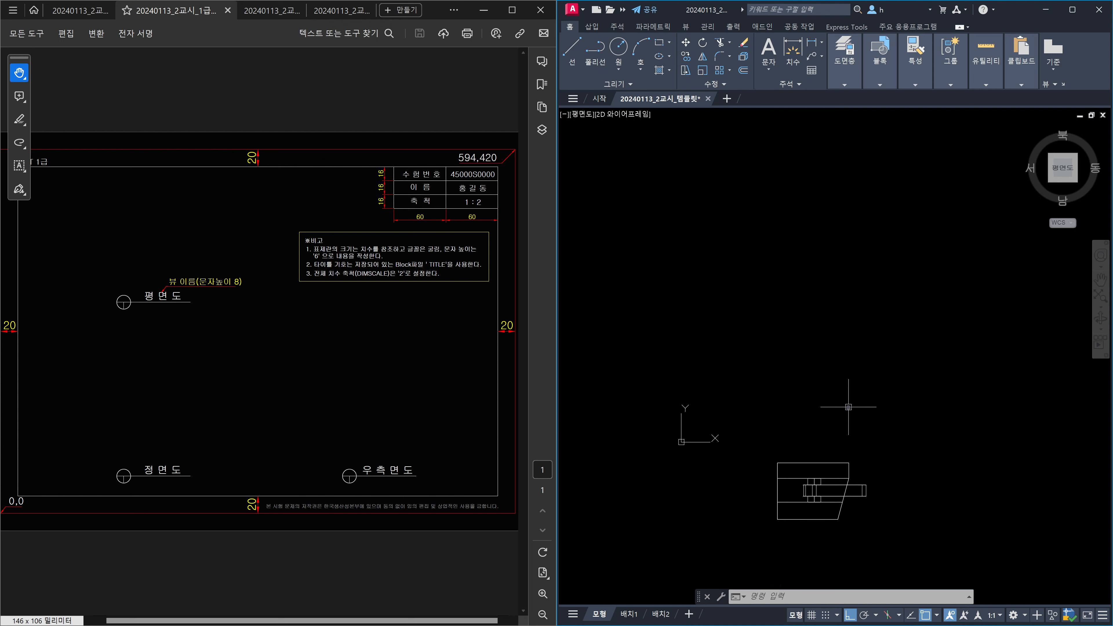
# In the layer manager, add layers 외형선, 숨은선 and 중심선.
pyautogui.write('la')
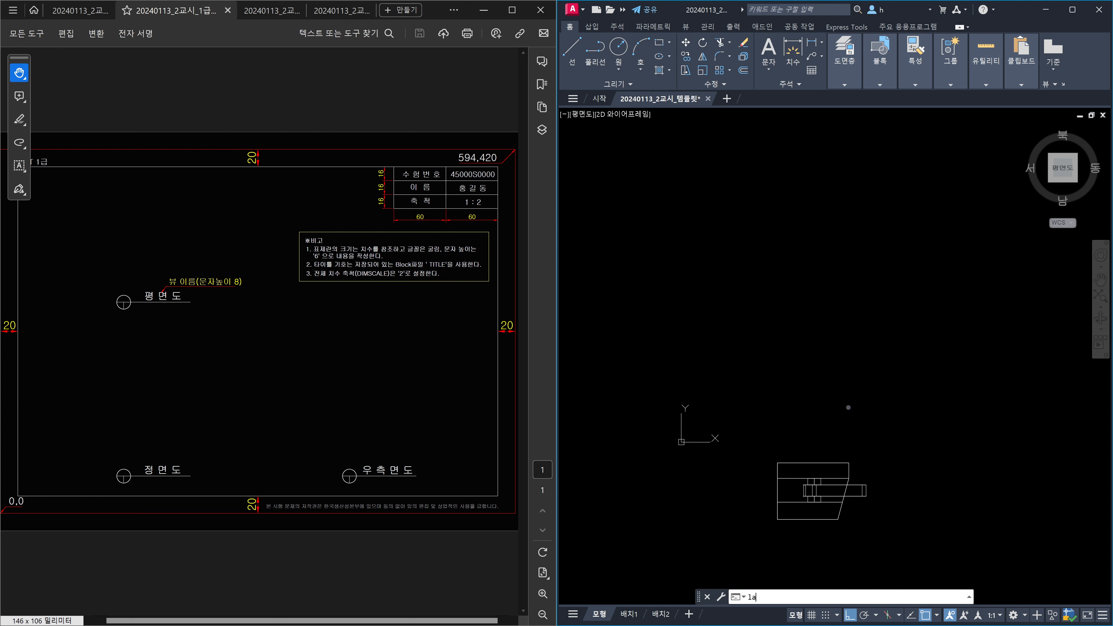
pyautogui.press('Return')
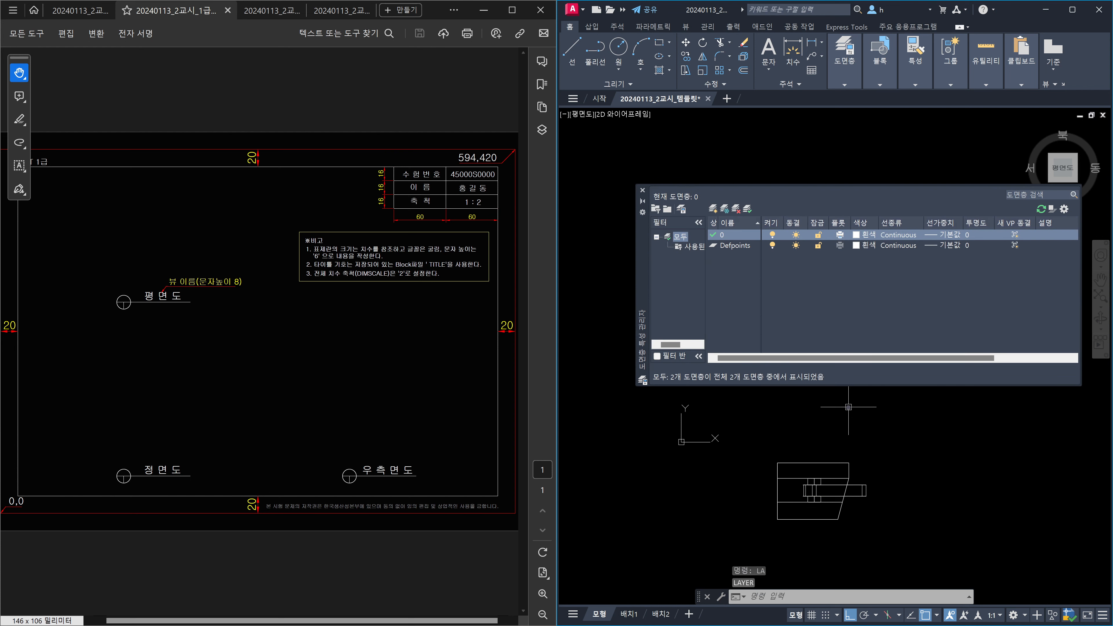
pyautogui.click(735, 235)
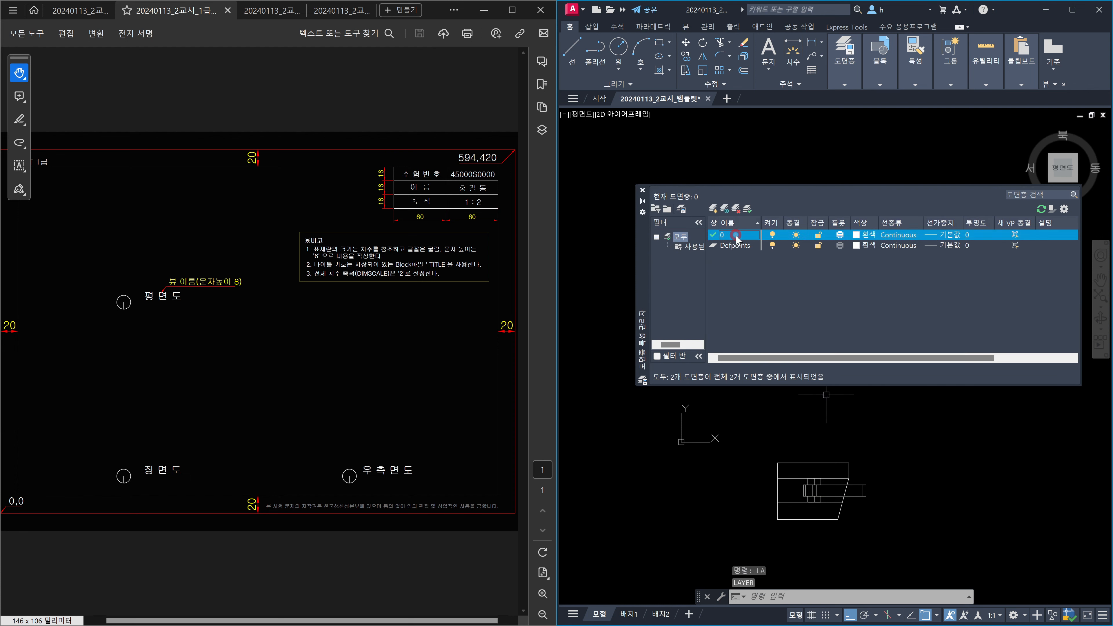
pyautogui.hotkey('alt', 'n')
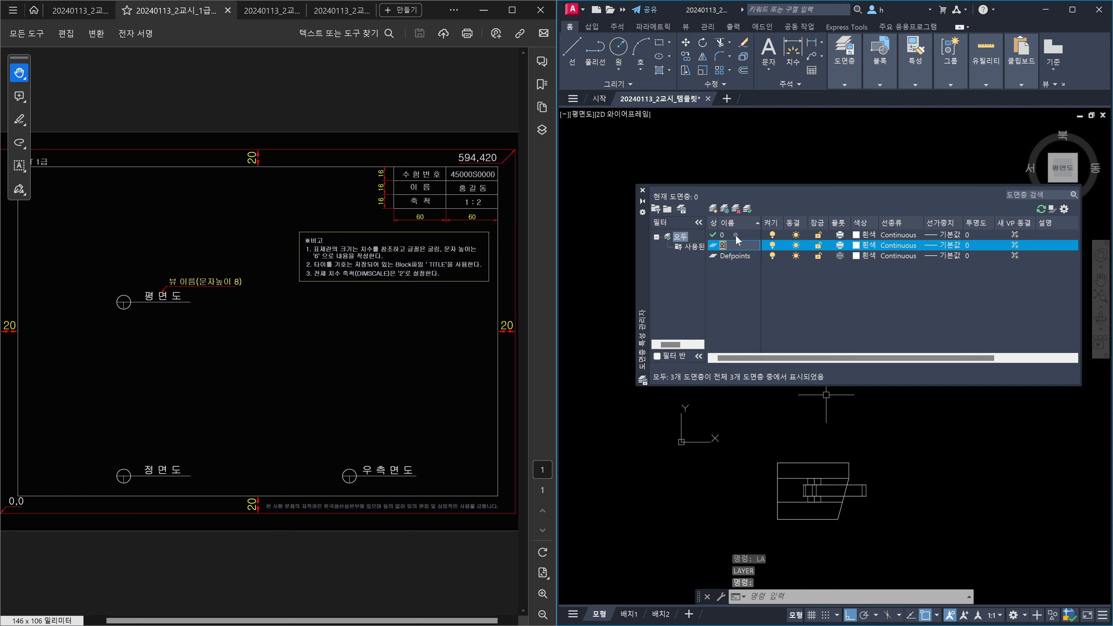
pyautogui.write('외형서ㄴ')
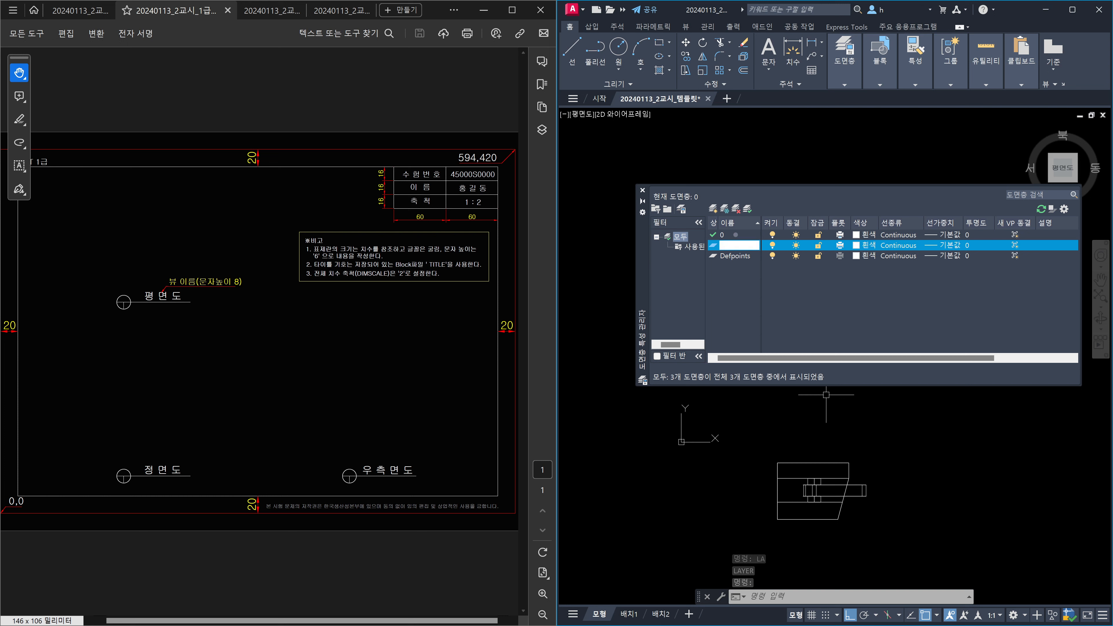
pyautogui.hotkey('alt', 'n')
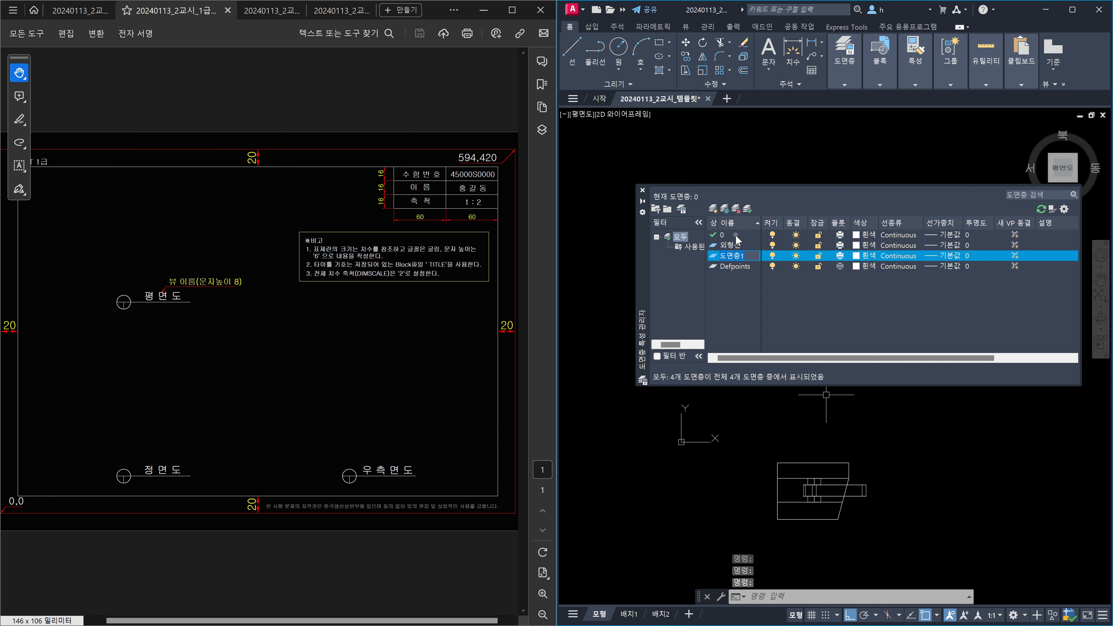
pyautogui.write('수ㅁ은선')
pyautogui.press('Return')
pyautogui.hotkey('alt', 'n')
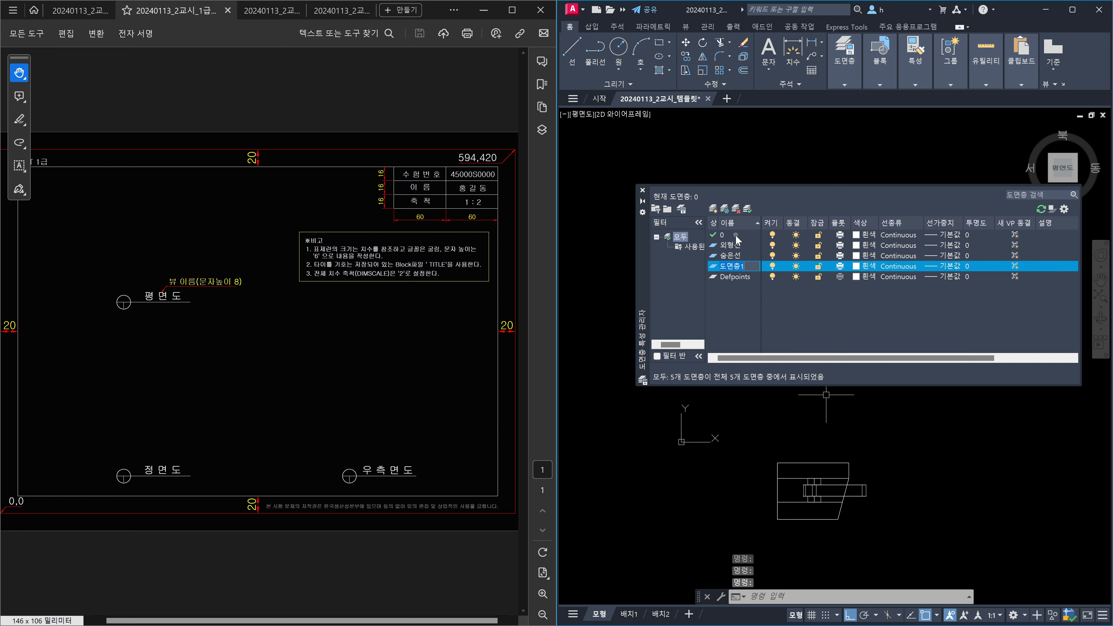
pyautogui.write('중심선')
pyautogui.press('Return')
# Add the remaining layers 가상선, 치수 and 문자.
pyautogui.hotkey('alt', 'n')
pyautogui.write('가상ㅅ')
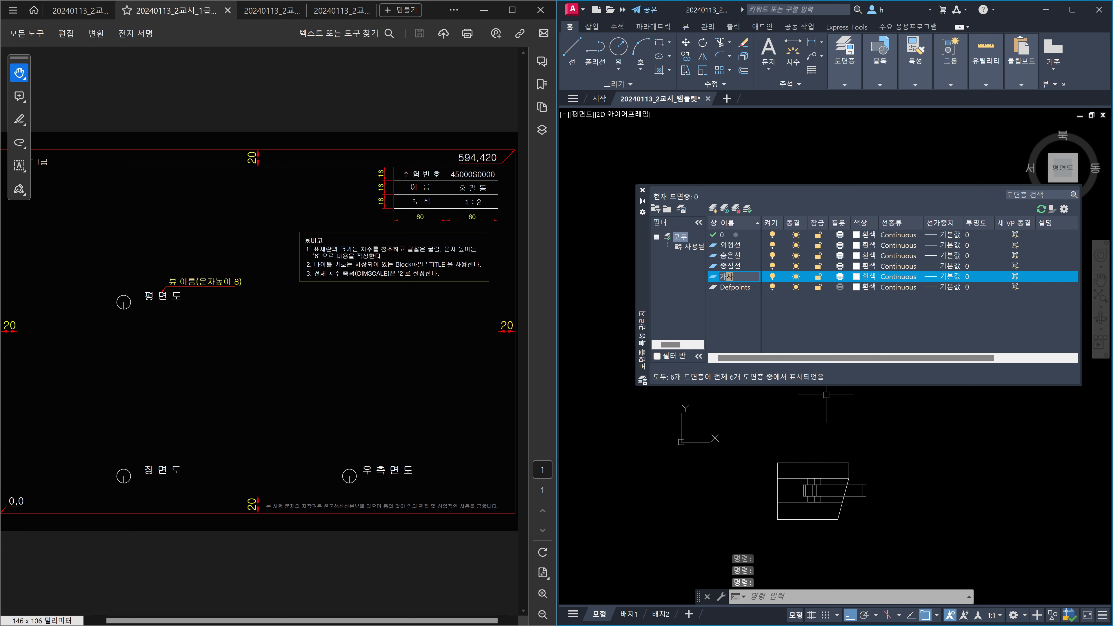
pyautogui.press('Return')
pyautogui.hotkey('alt', 'n')
pyautogui.write('치수')
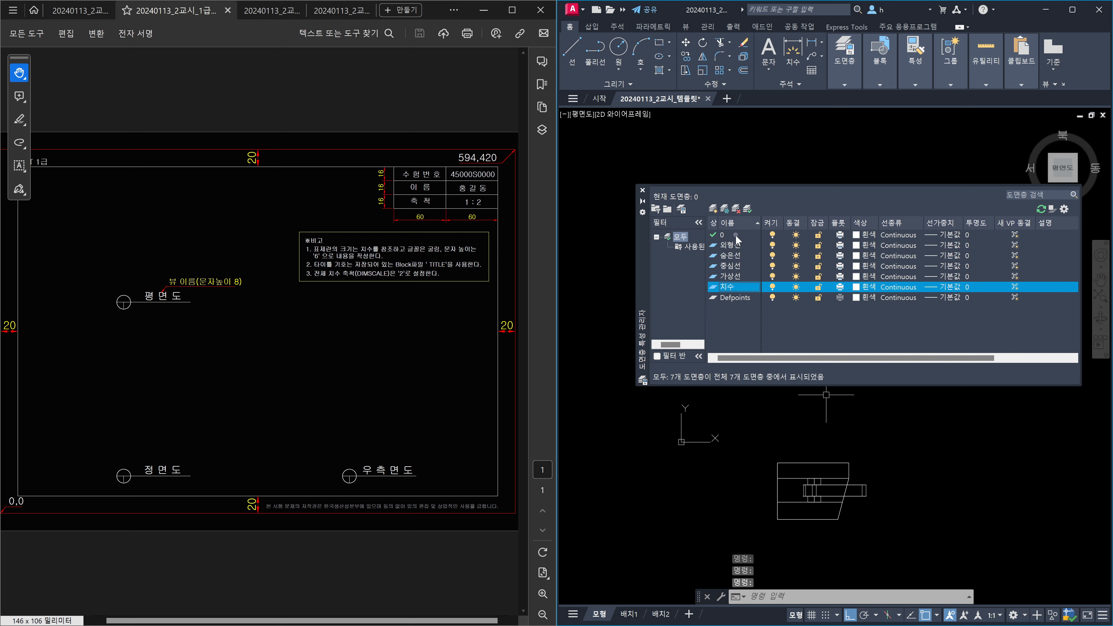
pyautogui.press('Return')
pyautogui.hotkey('alt', 'n')
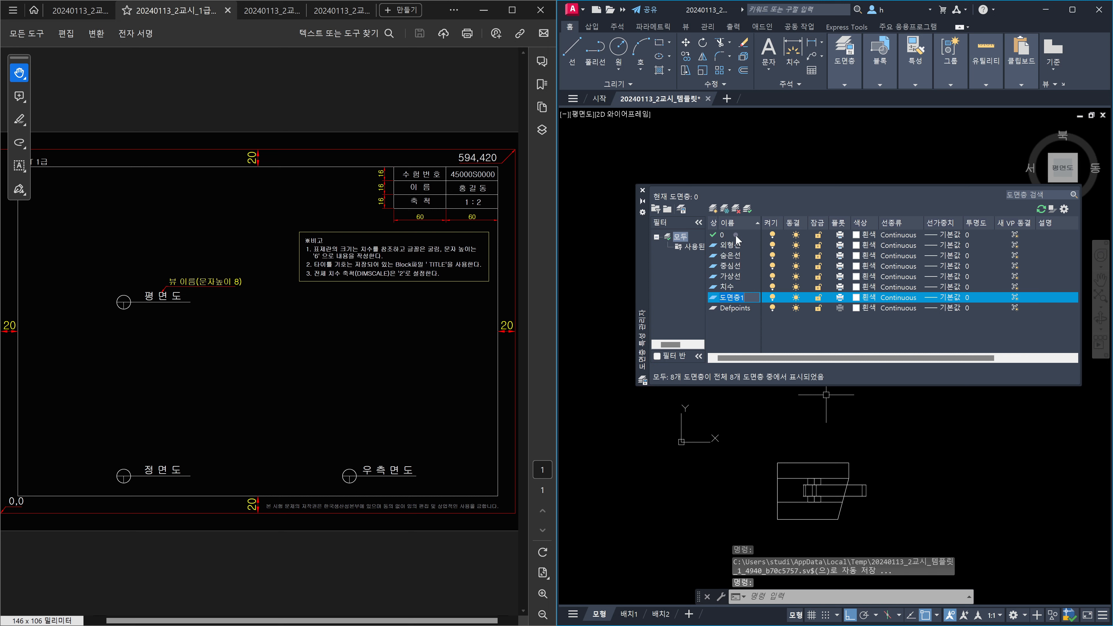
pyautogui.write('문자')
pyautogui.press('Return')
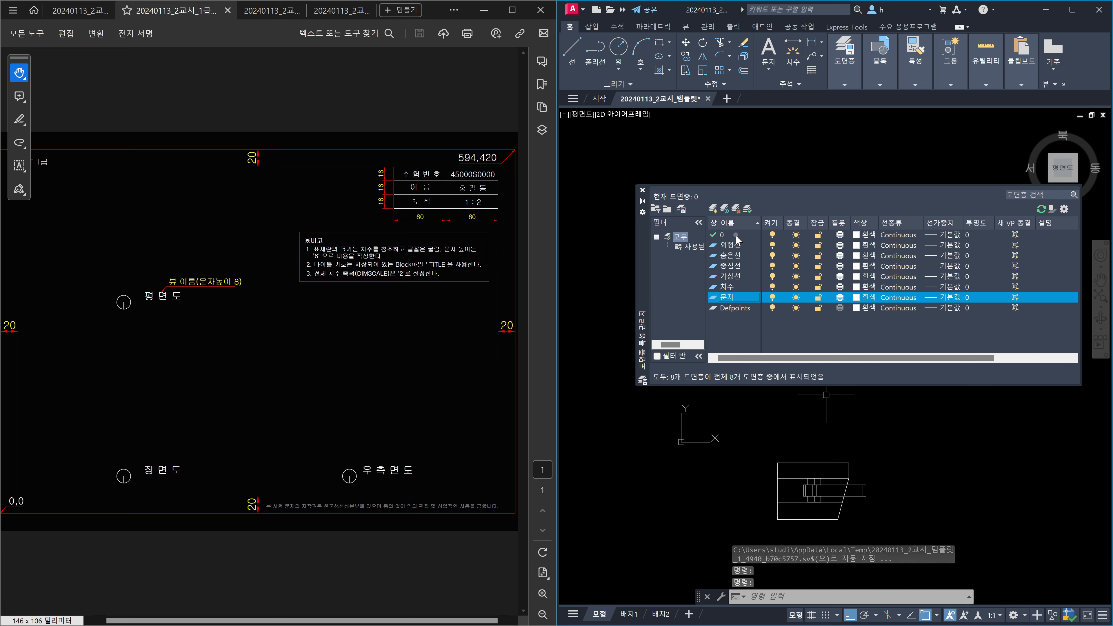
# Colour 외형선 green (3), 숨은선 yellow (2) and 가상선 magenta (6).
pyautogui.click(856, 245)
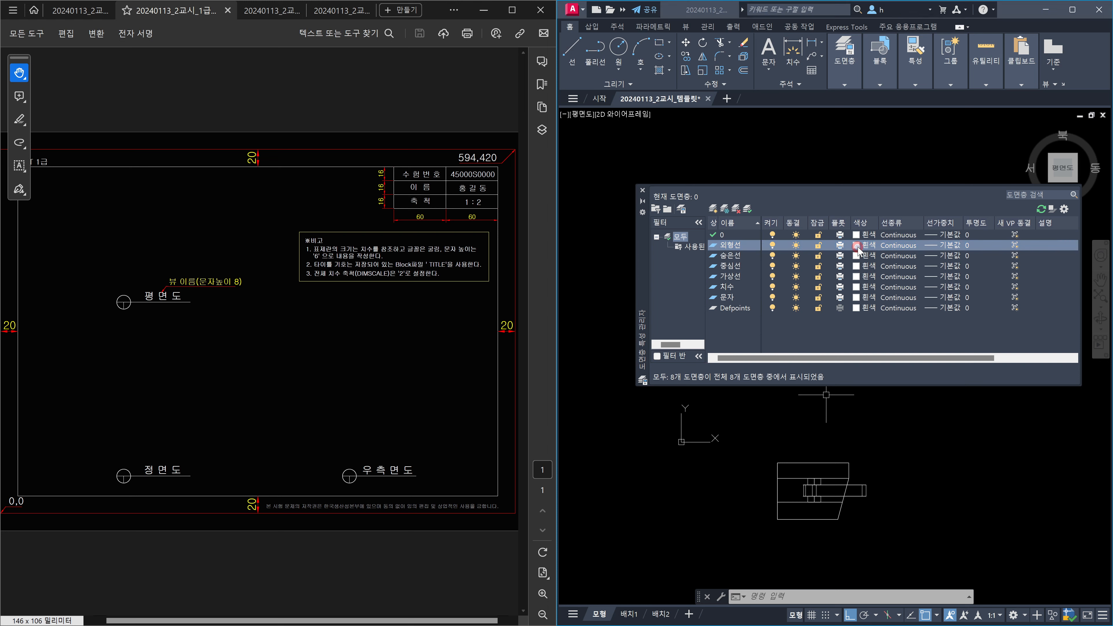
pyautogui.write('3')
pyautogui.press('Return')
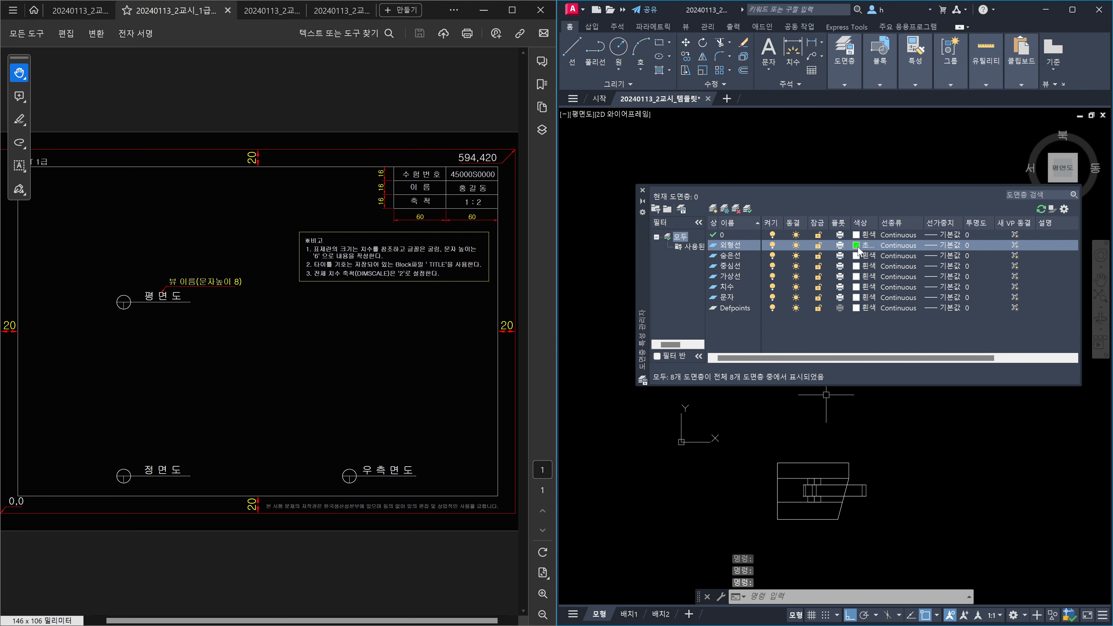
pyautogui.click(858, 255)
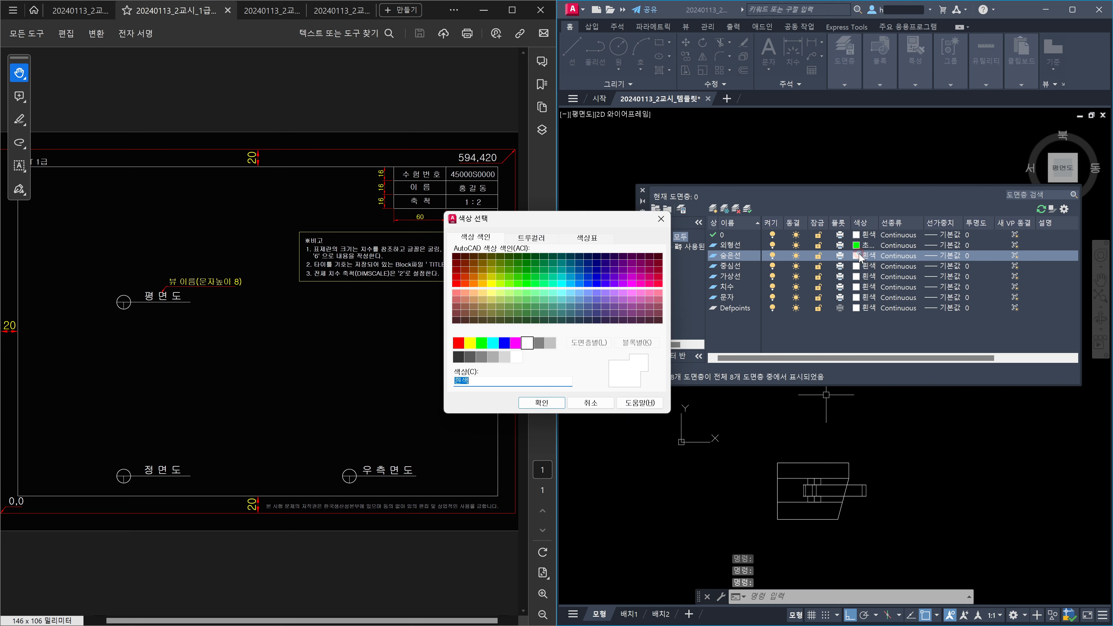
pyautogui.write('2')
pyautogui.press('Return')
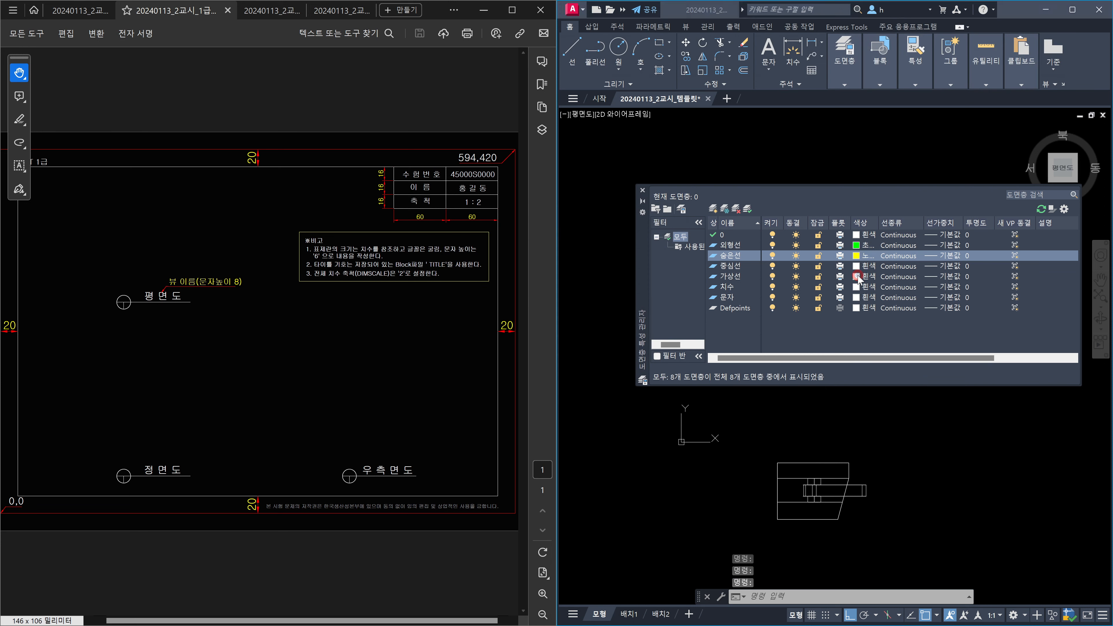
pyautogui.click(857, 277)
pyautogui.write('6')
pyautogui.press('Return')
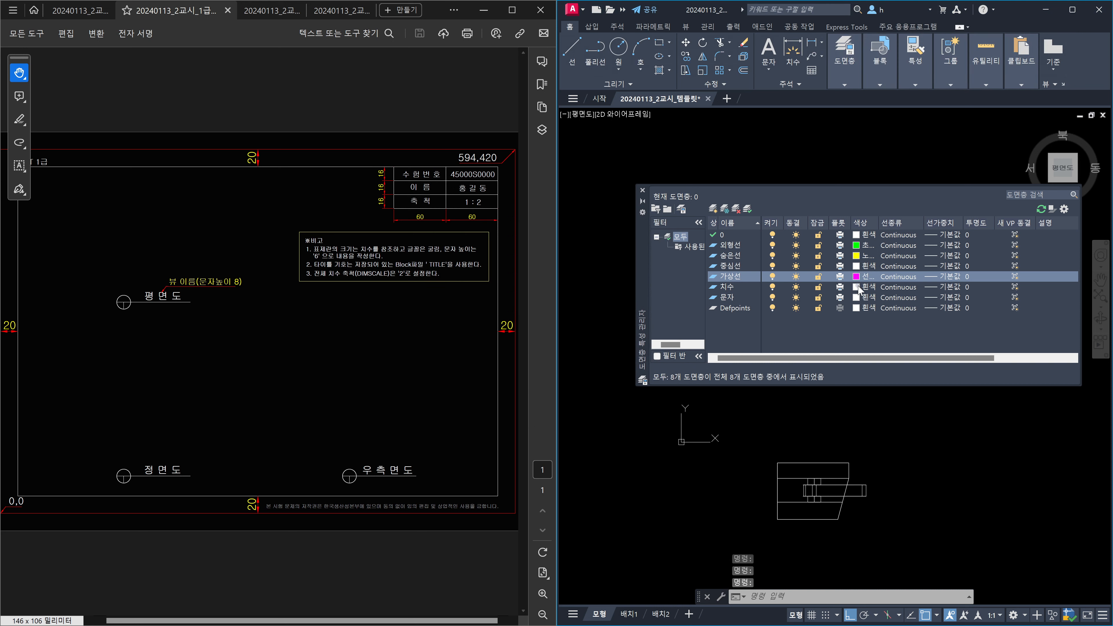
# Colour 치수 red (1), make it the current layer, and close the layer manager.
pyautogui.click(856, 286)
pyautogui.write('1')
pyautogui.press('Return')
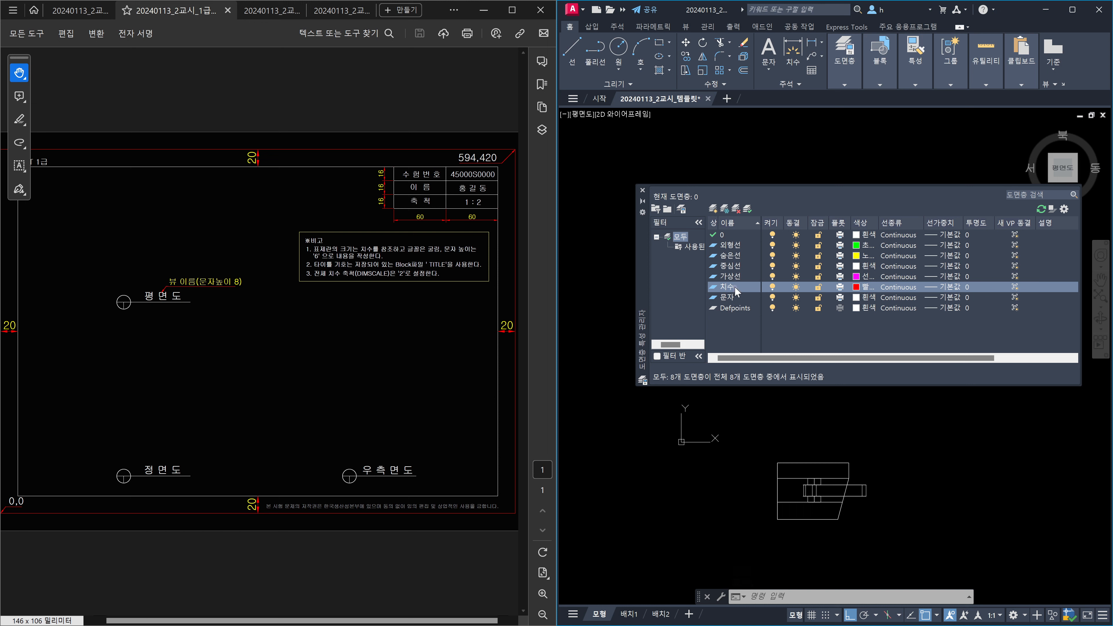
pyautogui.doubleClick(717, 286)
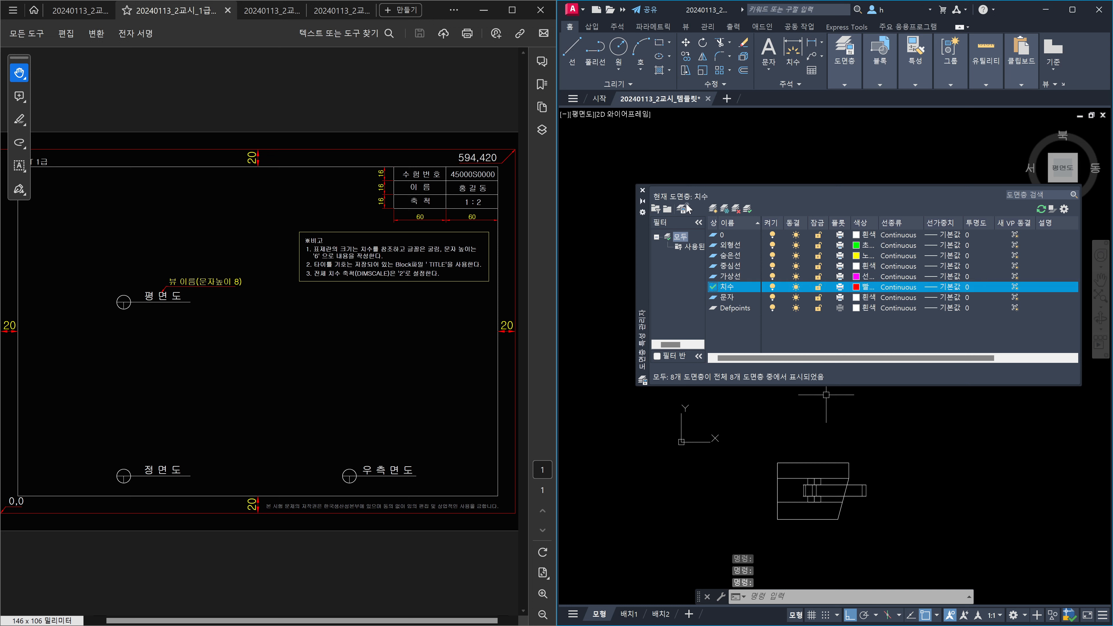
pyautogui.click(643, 191)
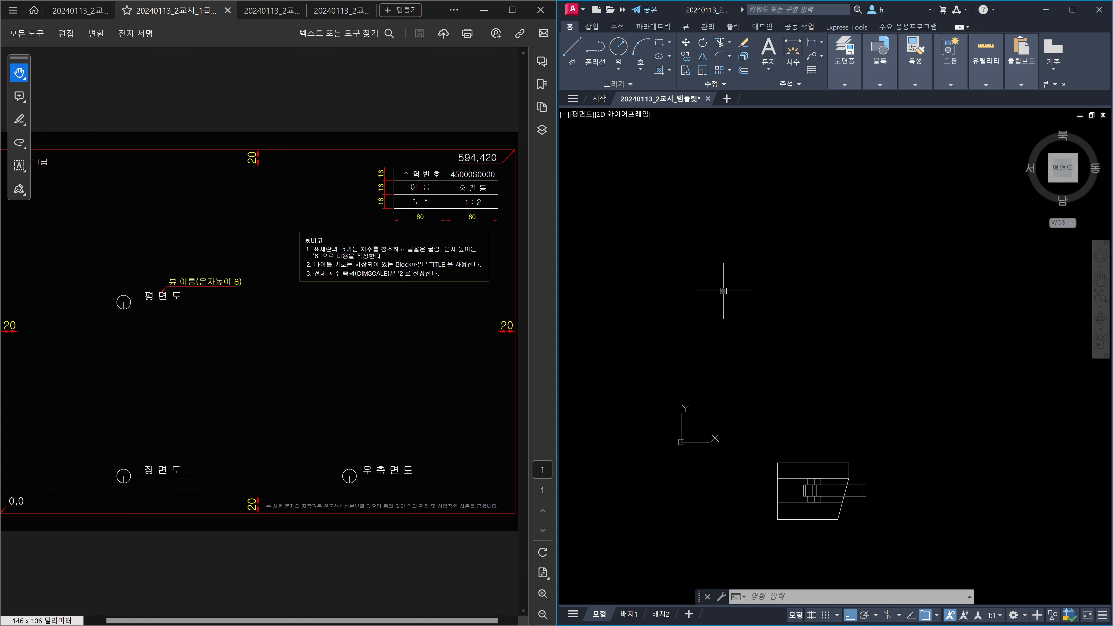
# Cancel a stray rectangle, turn on ortho, and reopen the layer manager with LA.
pyautogui.write('ㄱㄷㅊ')
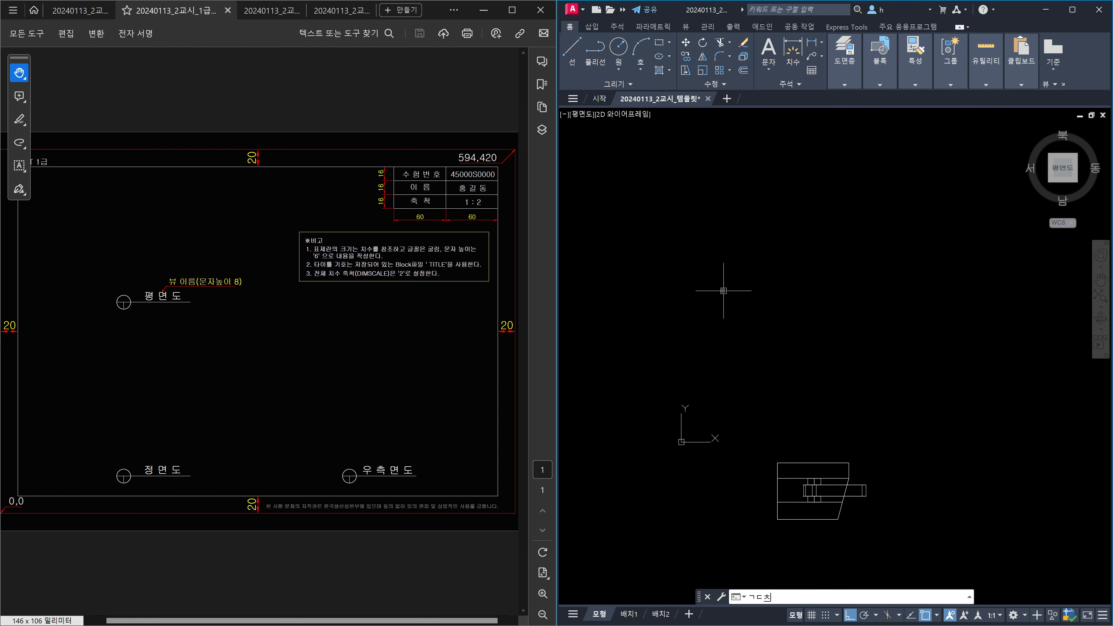
pyautogui.press('Return')
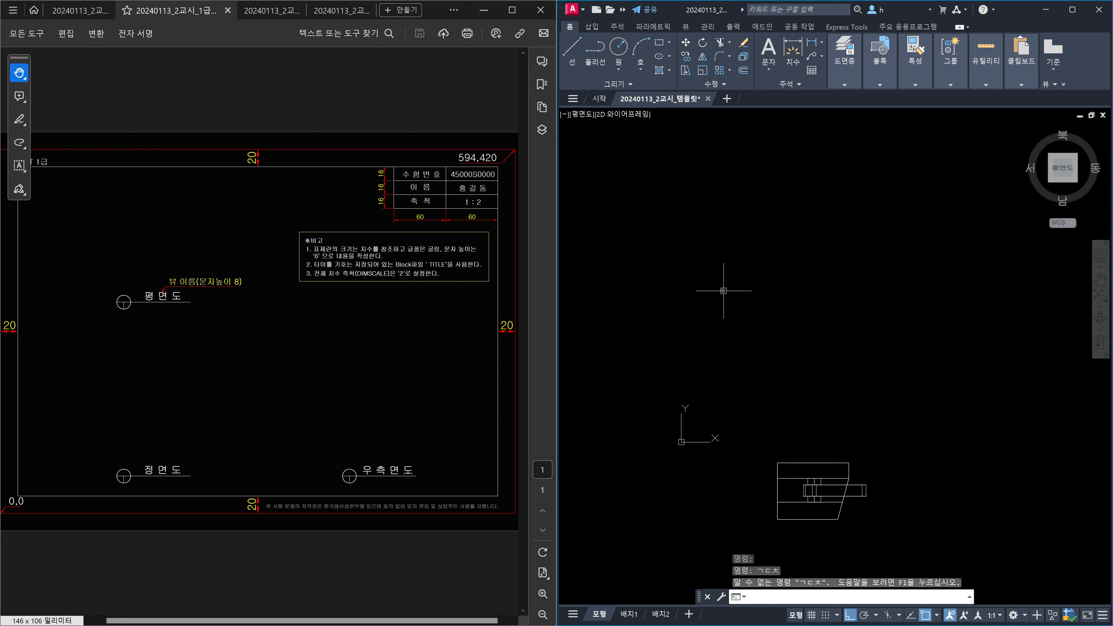
pyautogui.write('rec')
pyautogui.press('Return')
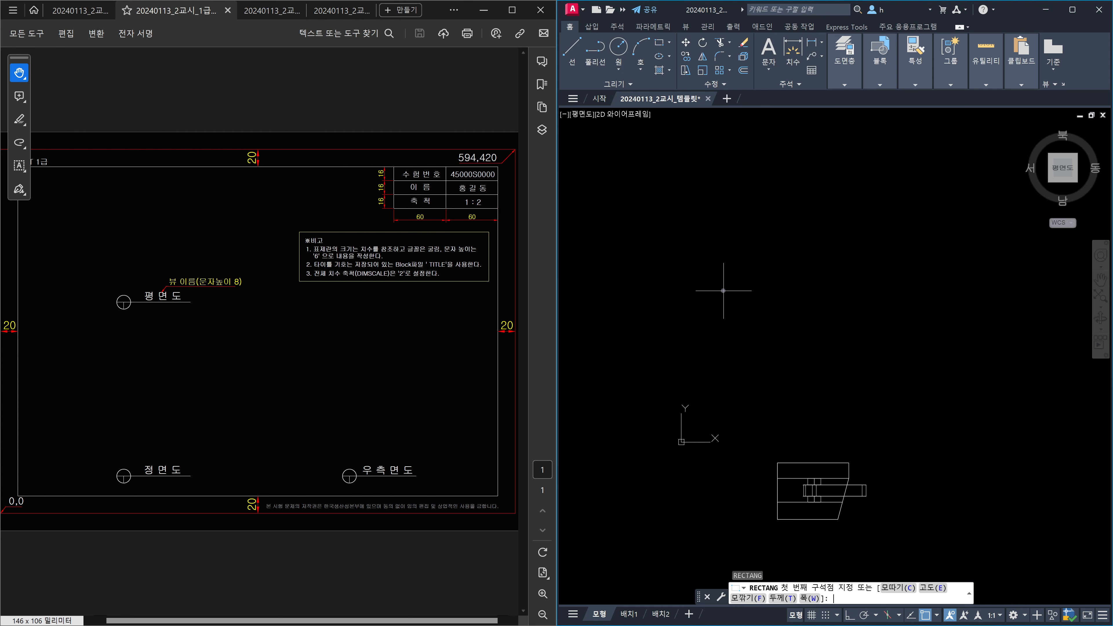
pyautogui.write('0,0')
pyautogui.press('Escape')
pyautogui.press('F8')
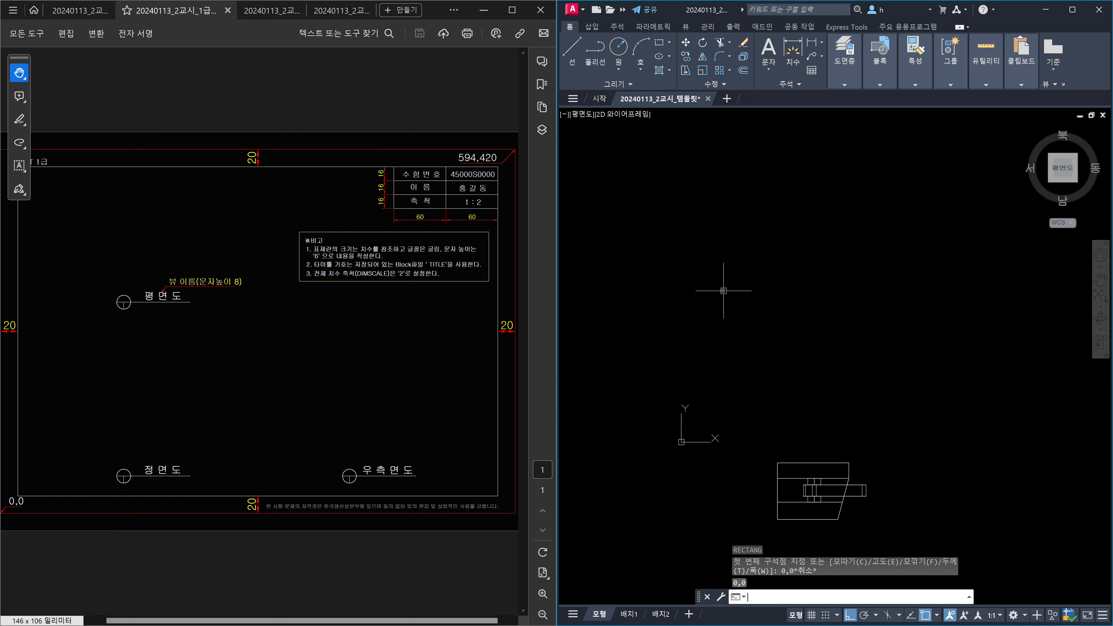
pyautogui.write('la')
pyautogui.press('Return')
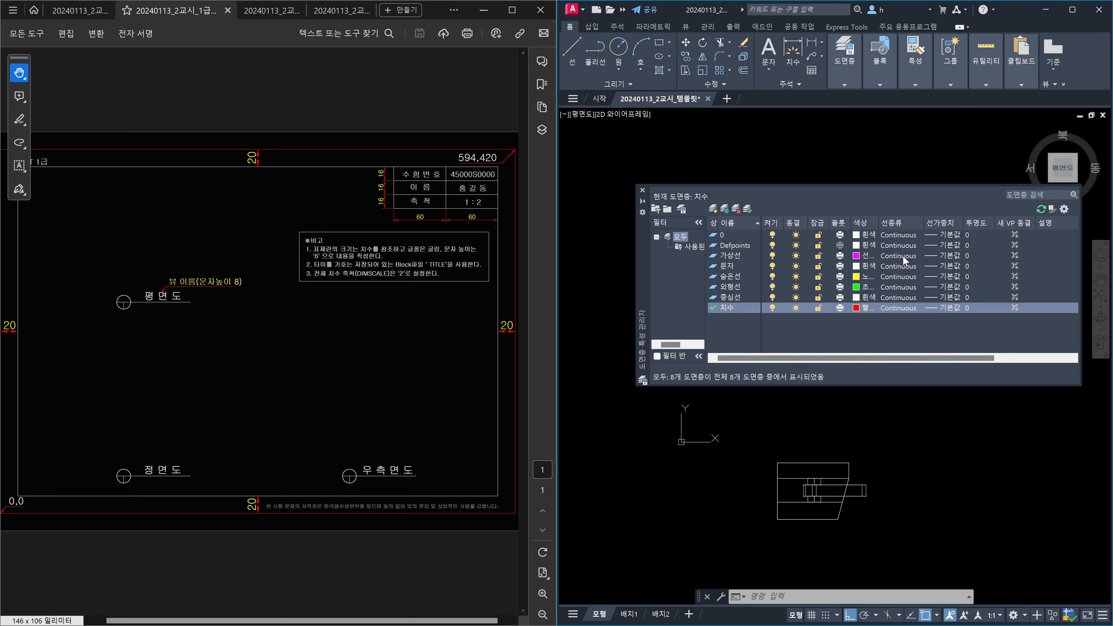
# Load CENTER, HIDDEN and PHANTOM linetypes and assign PHANTOM to the 가상선 layer.
pyautogui.click(902, 254)
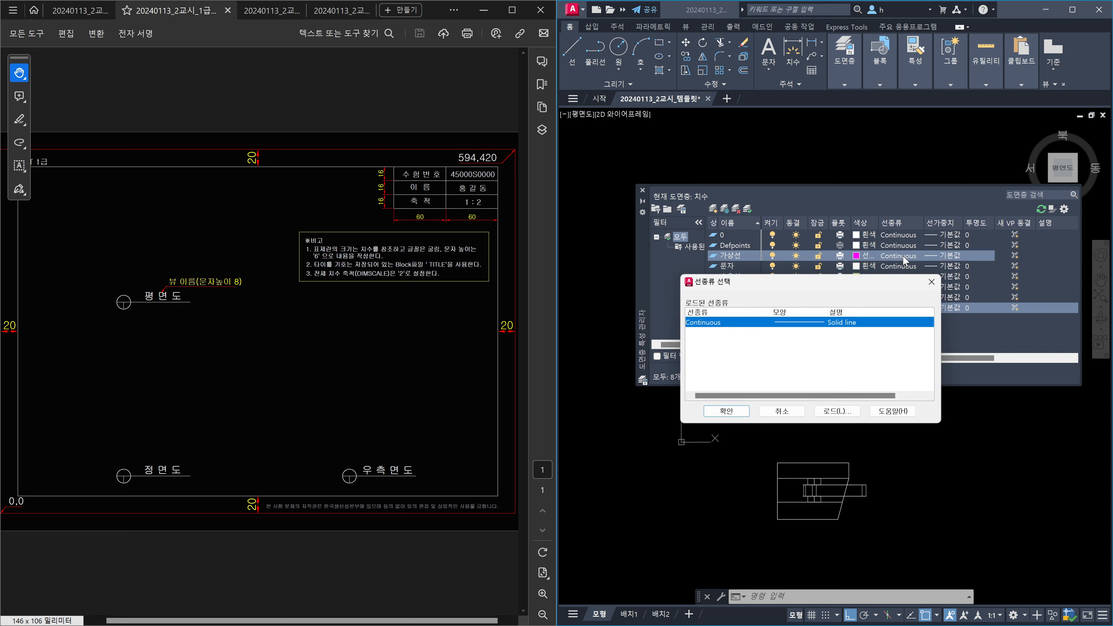
pyautogui.click(839, 412)
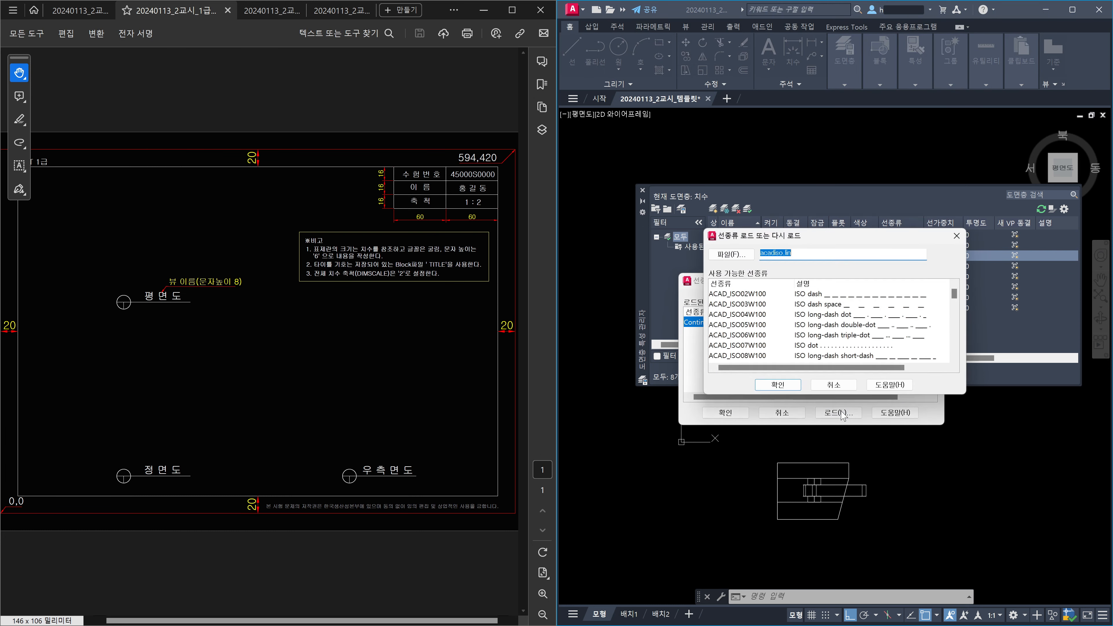
pyautogui.click(748, 337)
pyautogui.press('c')
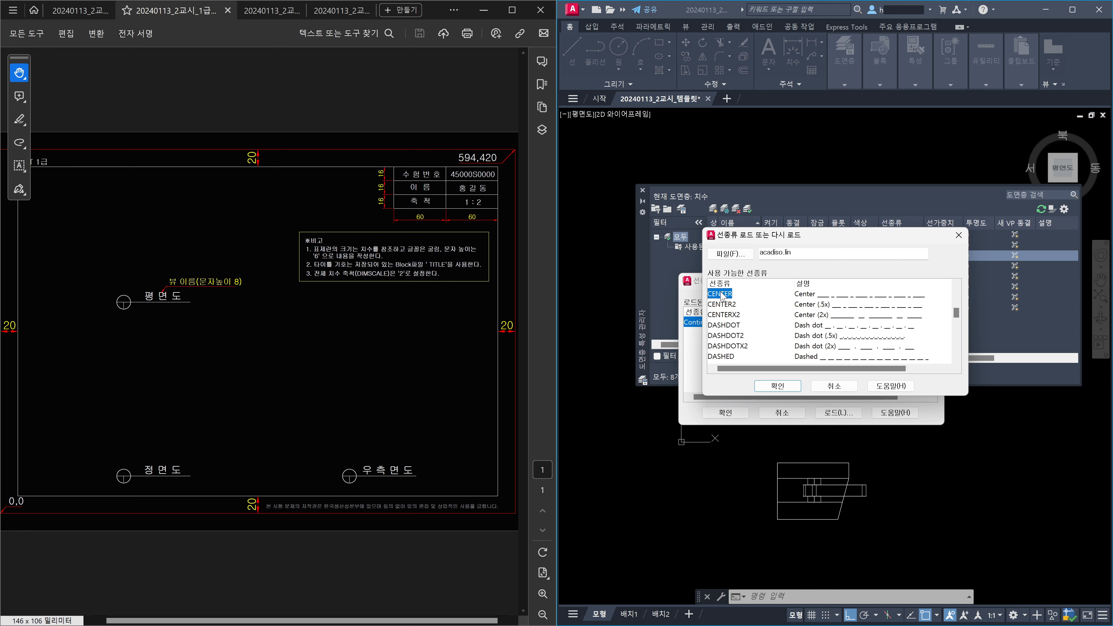
pyautogui.click(956, 346)
pyautogui.click(956, 347)
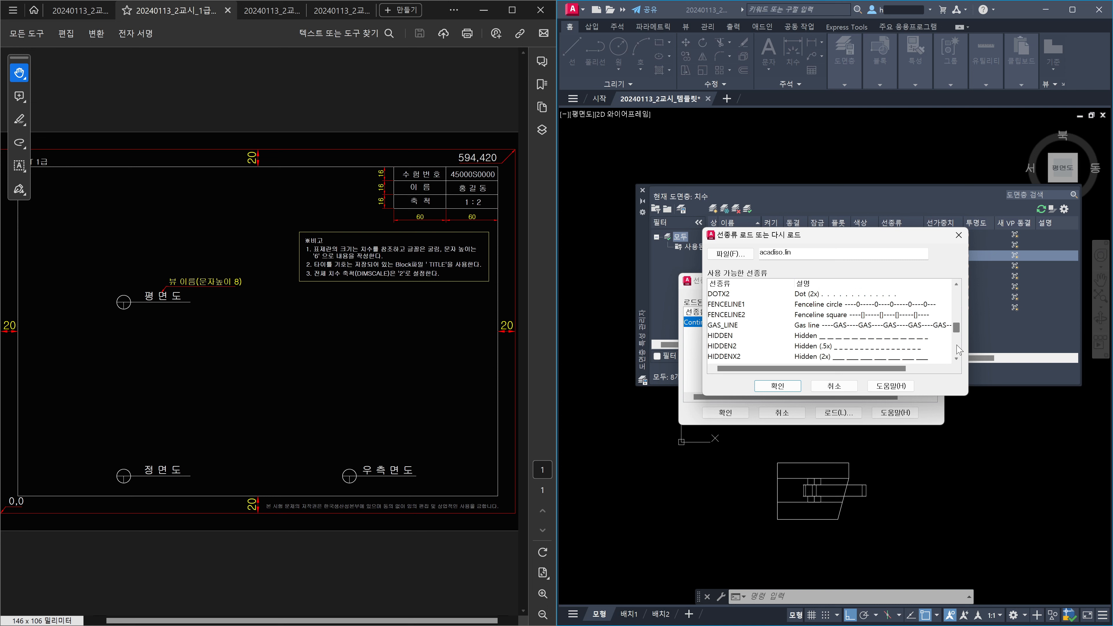
pyautogui.click(723, 337)
pyautogui.moveTo(957, 328); pyautogui.dragTo(957, 374)
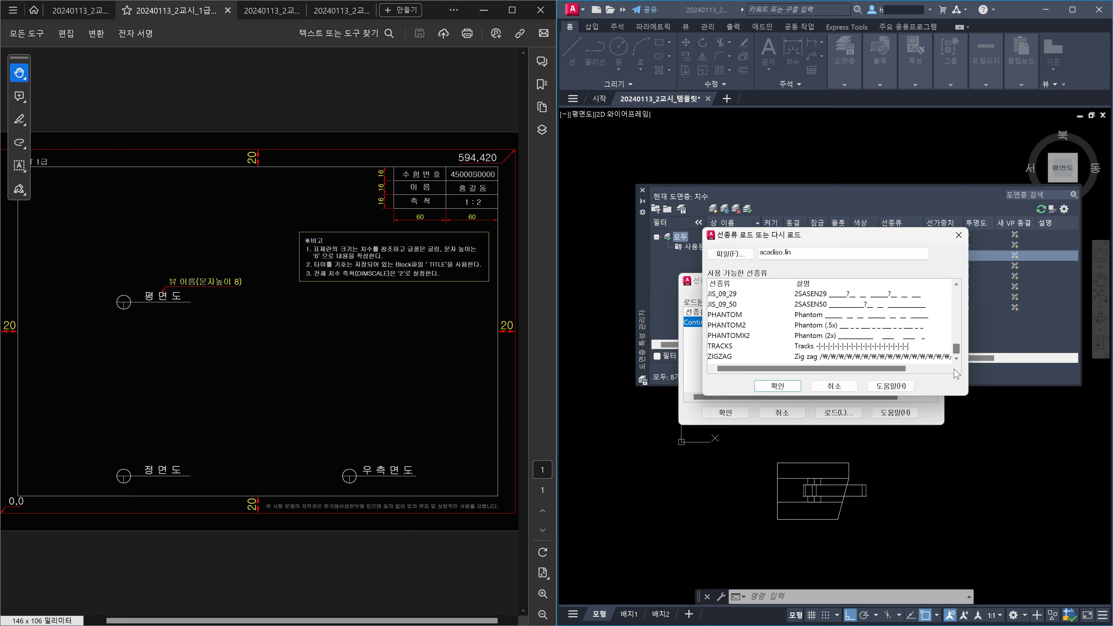
pyautogui.click(737, 316)
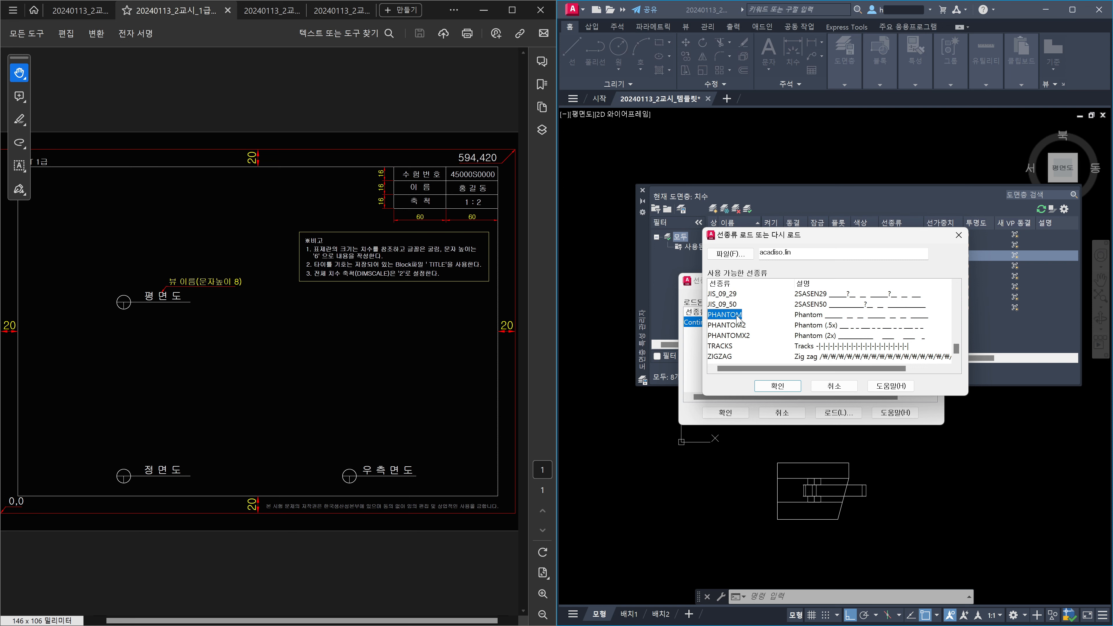
pyautogui.click(778, 385)
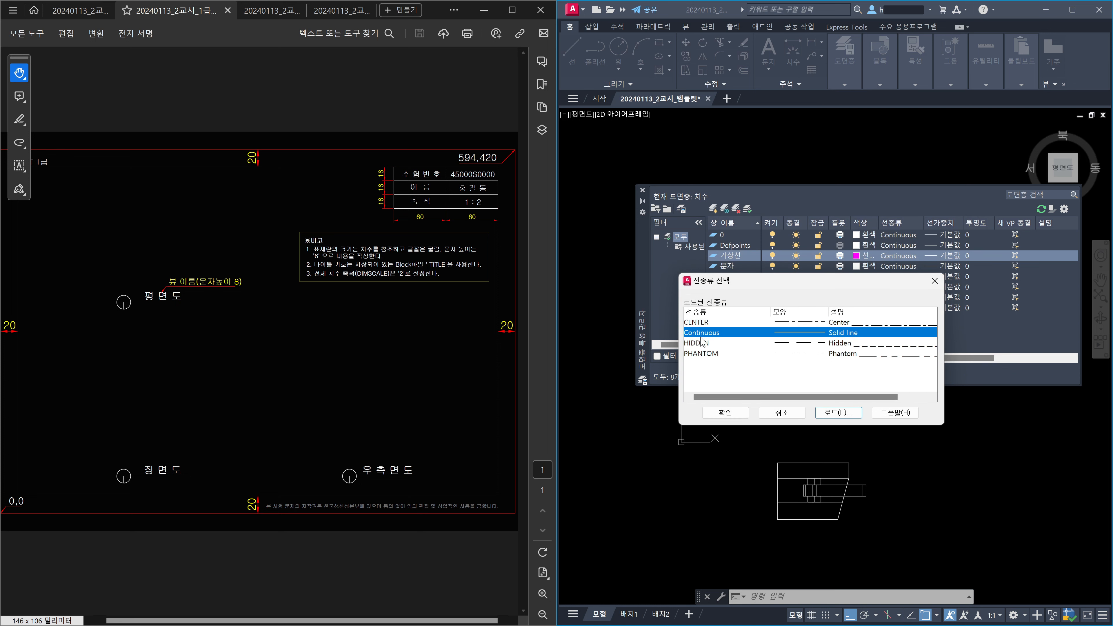
pyautogui.click(702, 355)
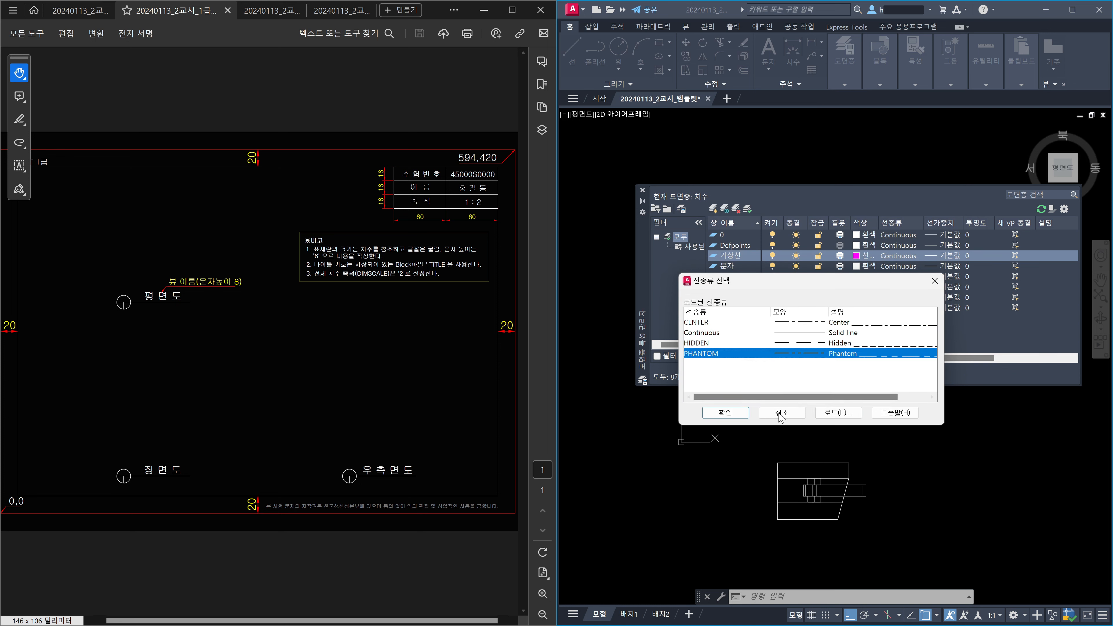
pyautogui.click(739, 414)
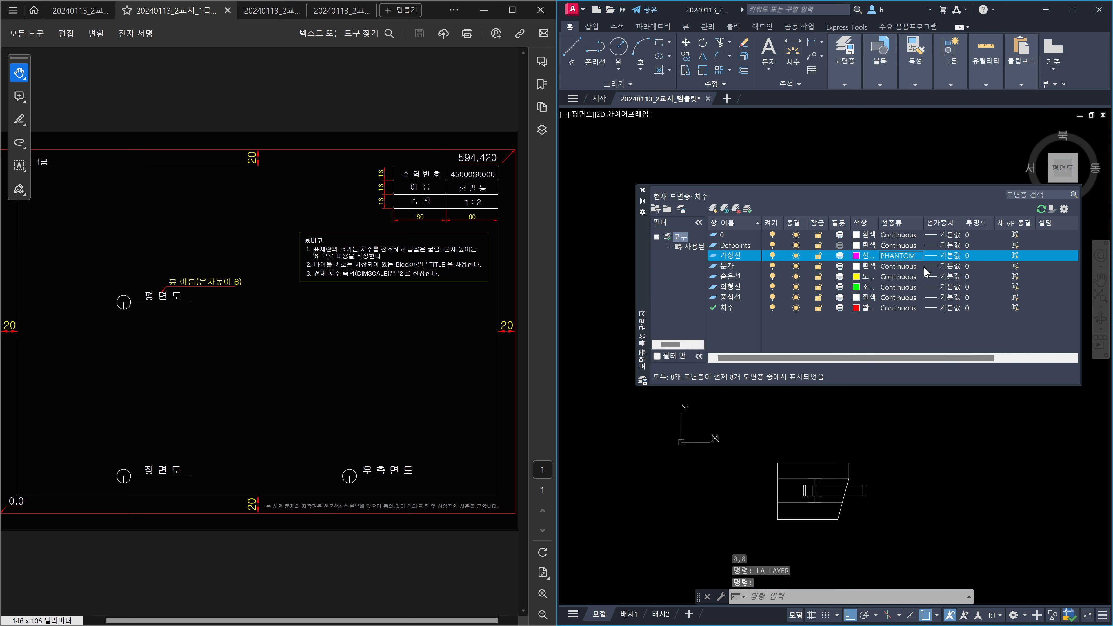
# Assign HIDDEN to 숨은선 and CENTER to 중심선, then close the layer manager.
pyautogui.click(906, 276)
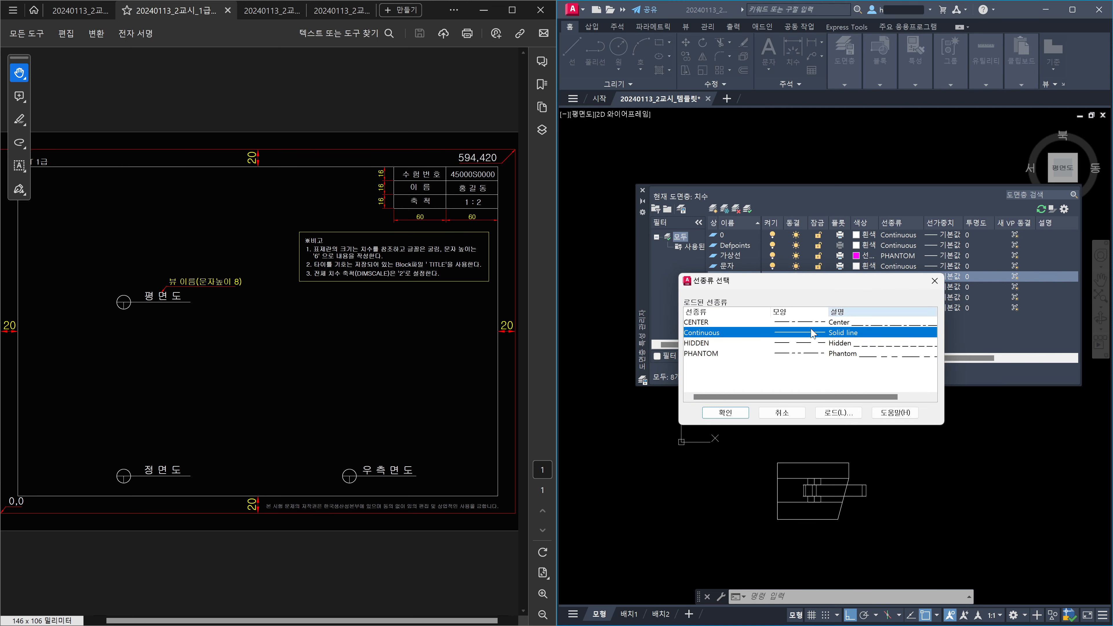
pyautogui.click(701, 342)
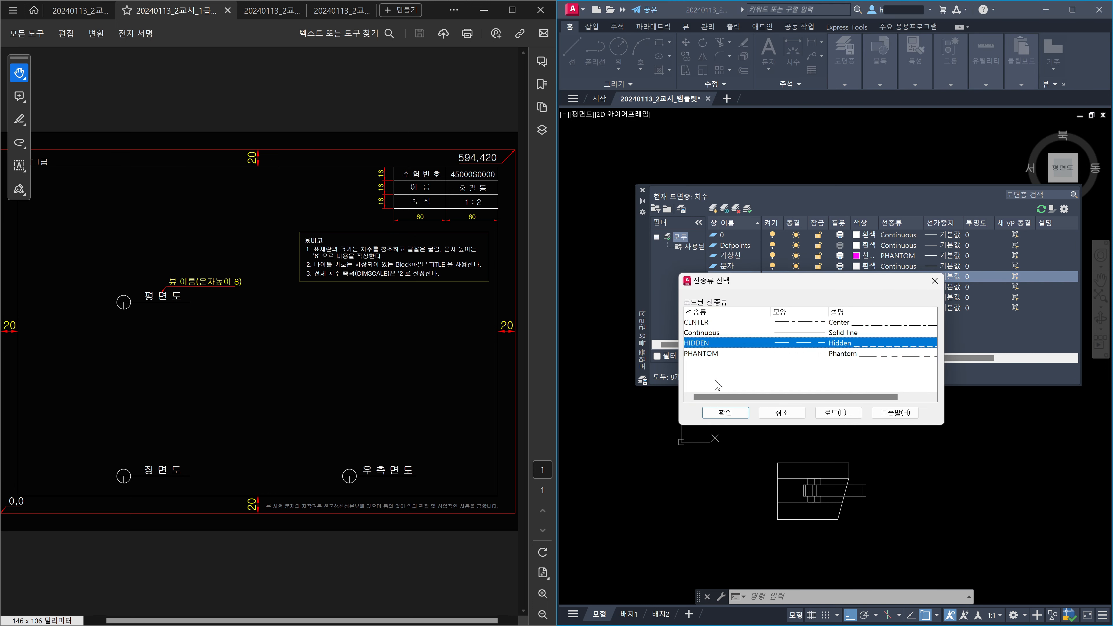
pyautogui.click(725, 412)
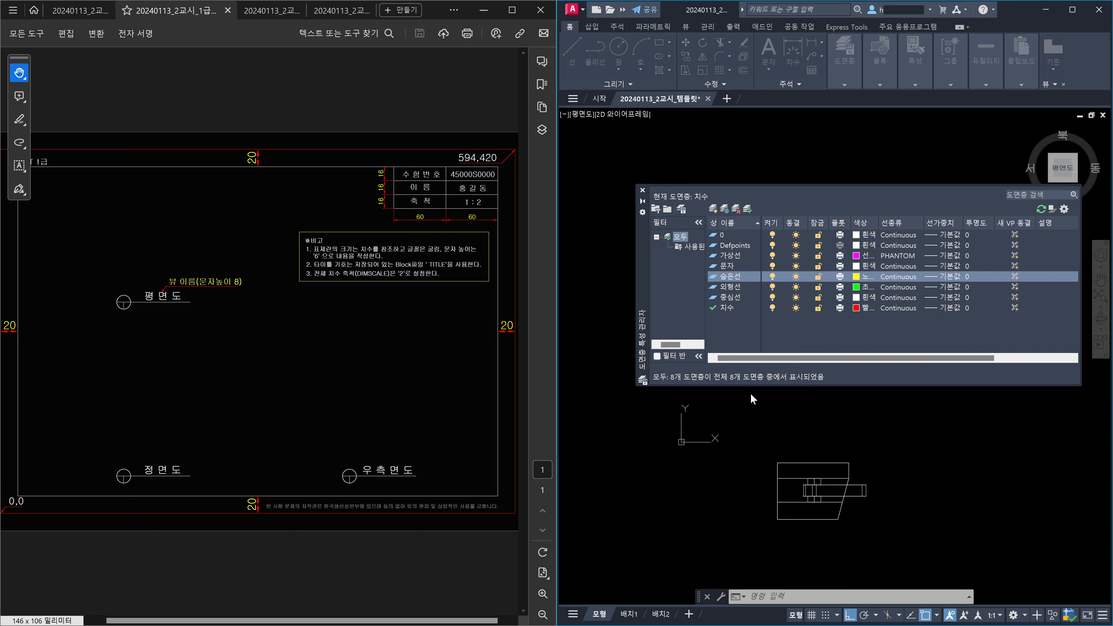
pyautogui.click(905, 297)
pyautogui.click(702, 323)
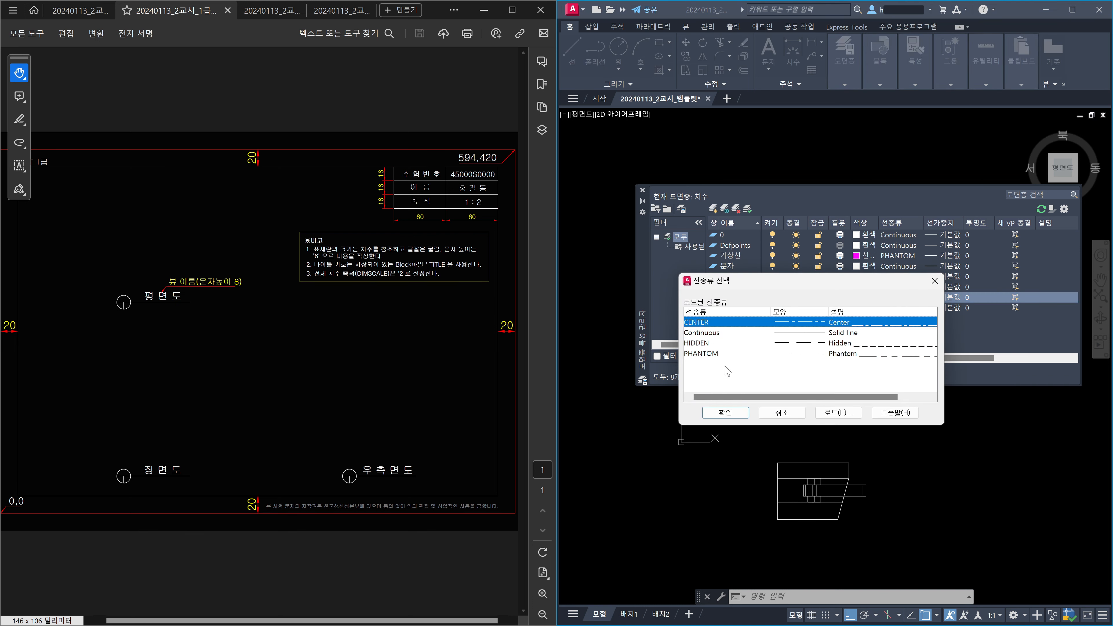
pyautogui.click(732, 413)
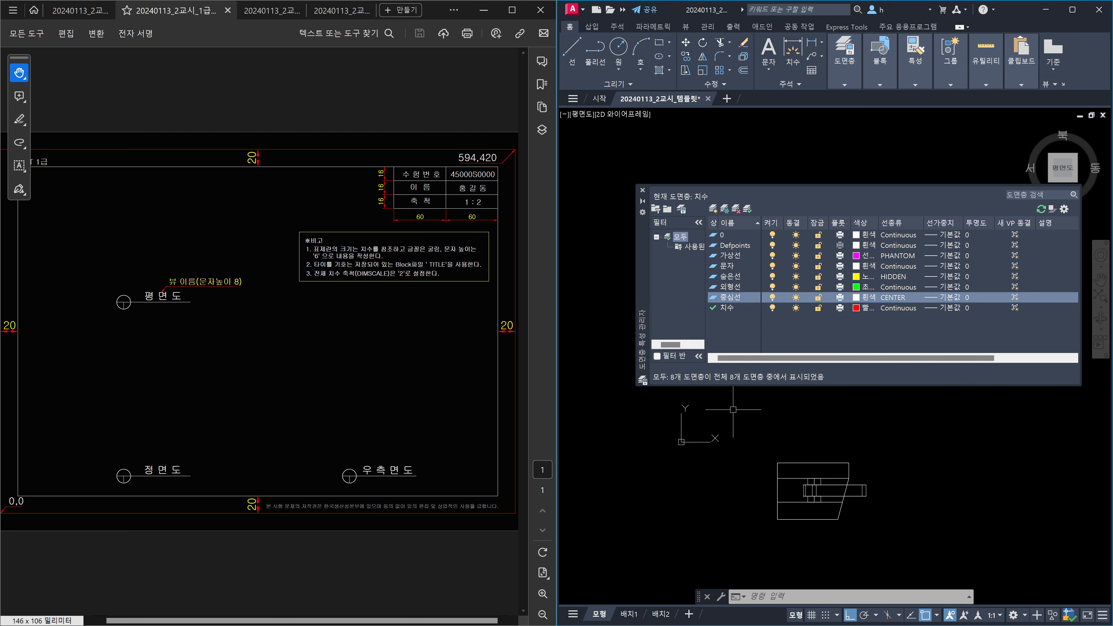
pyautogui.click(642, 190)
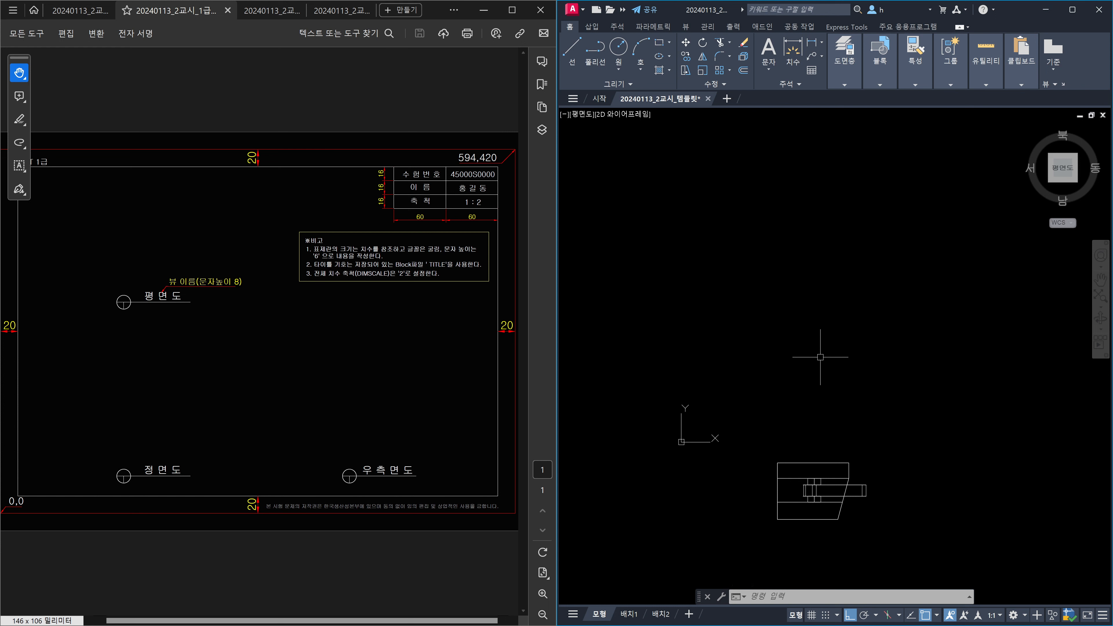
# Draw the sheet border rectangle from corner 0,0 to 594,420.
pyautogui.write('REC')
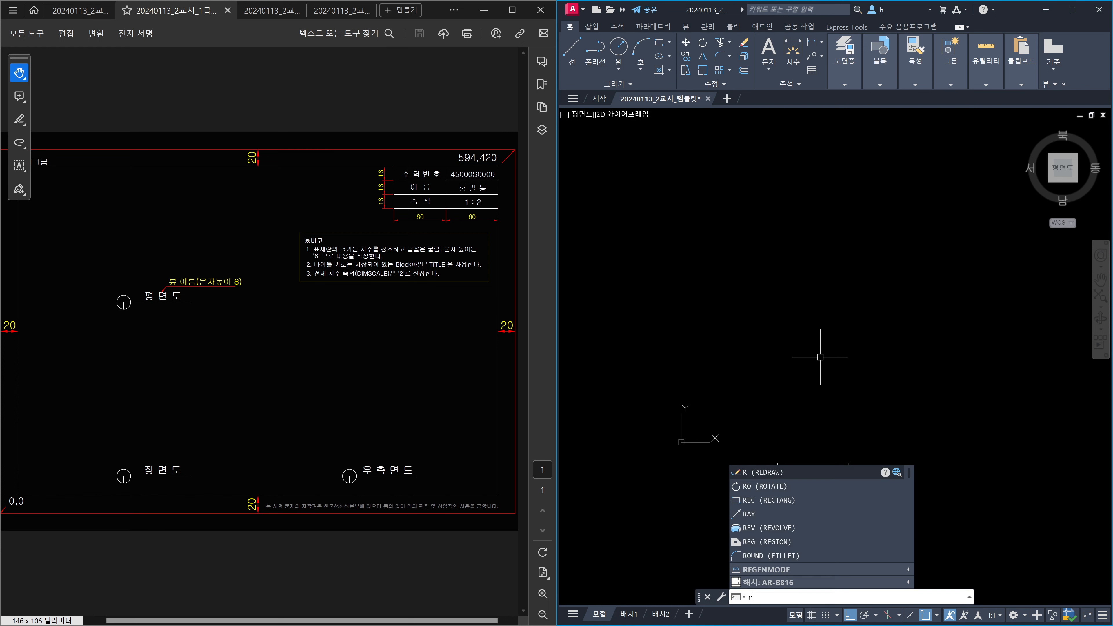
pyautogui.press('Return')
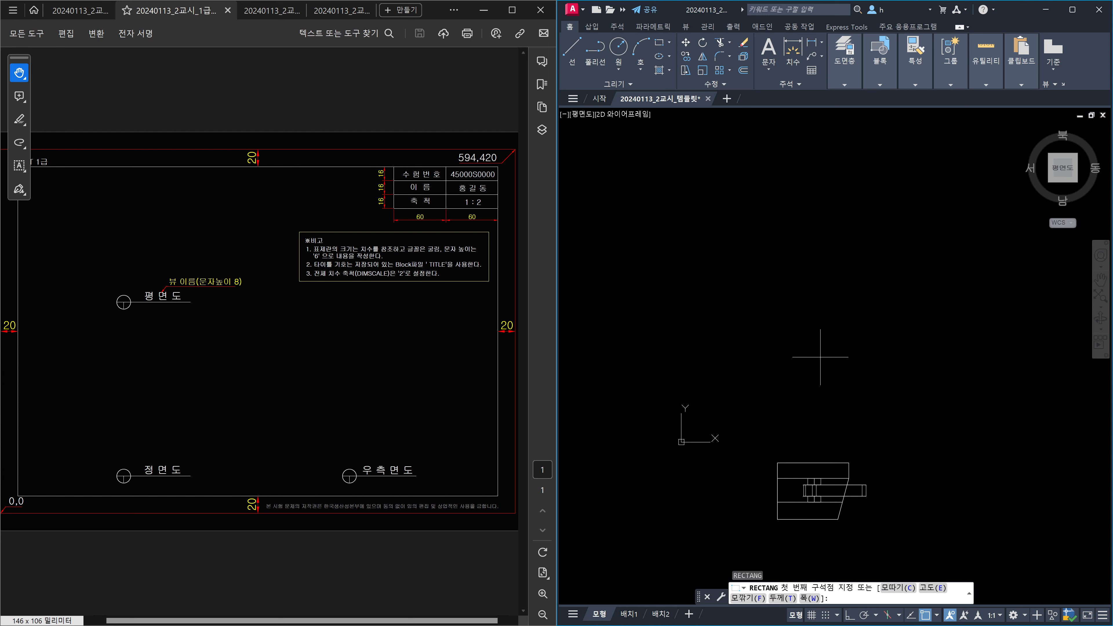
pyautogui.write('0,0')
pyautogui.press('Return')
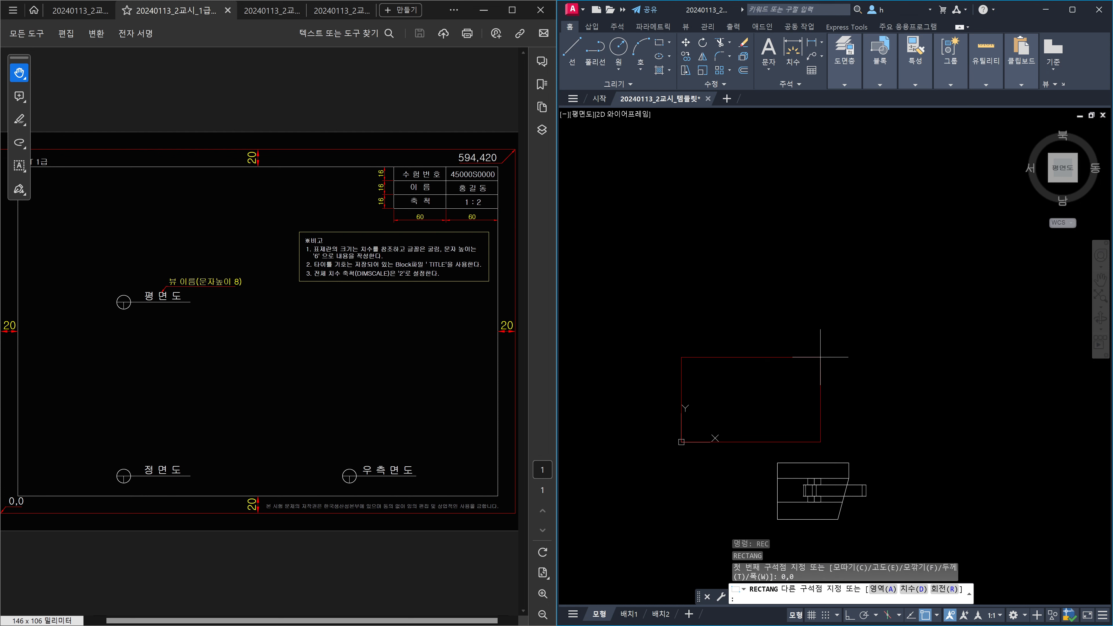
pyautogui.write('594,420')
pyautogui.press('Return')
pyautogui.press('F8')
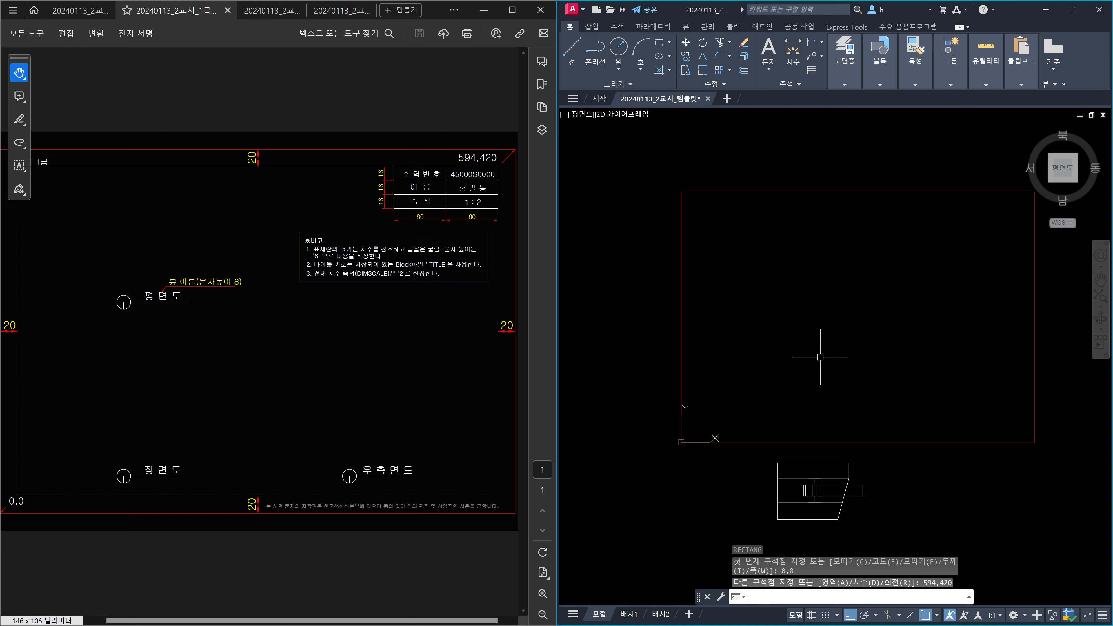
pyautogui.write('ㅐ')
pyautogui.press('Return')
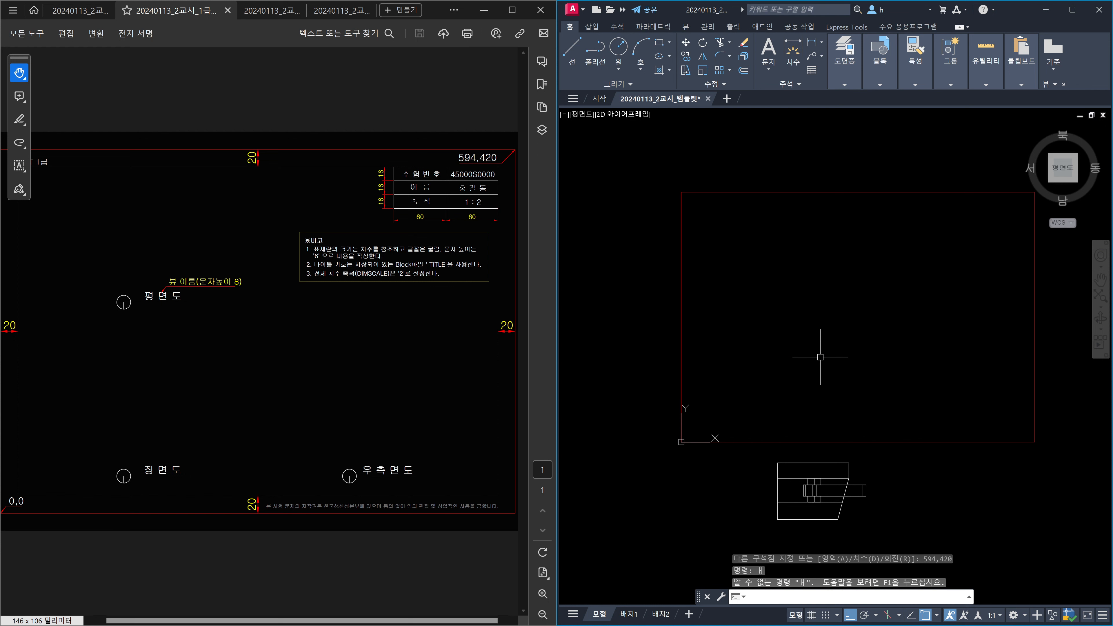
# Cancel the stray hatch and offset the border rectangle 20 units inward.
pyautogui.write('h')
pyautogui.press('Return')
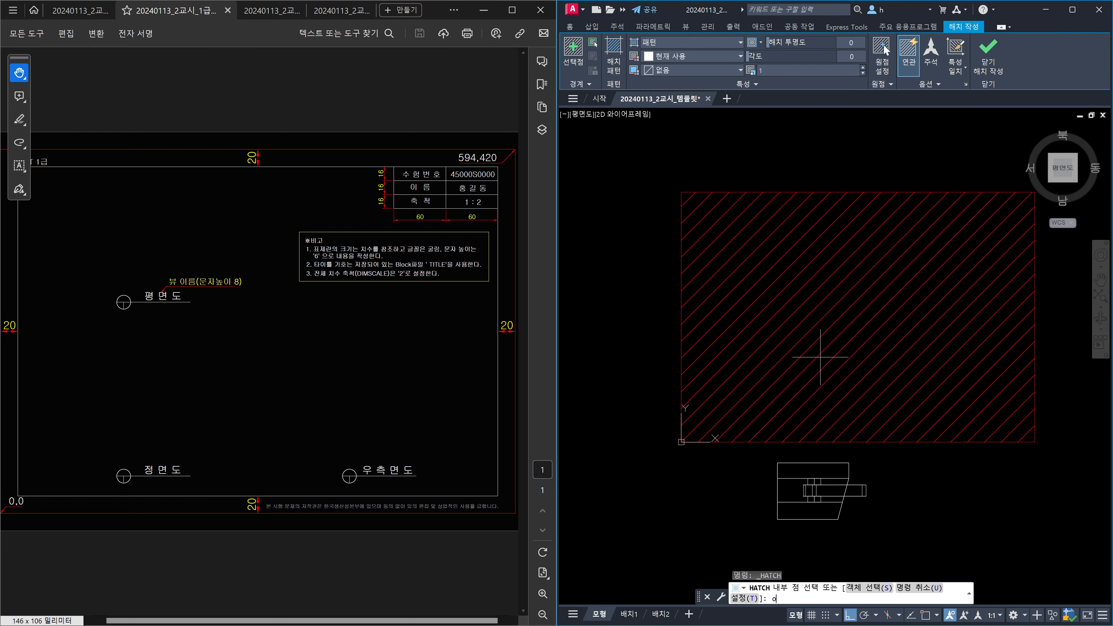
pyautogui.write('o')
pyautogui.press('Escape')
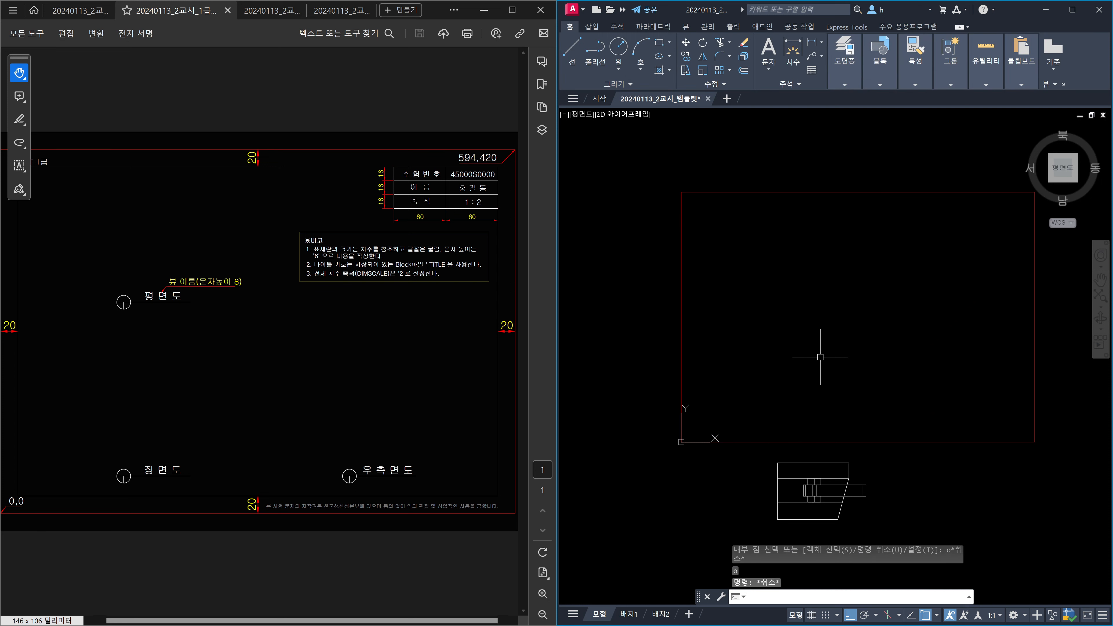
pyautogui.press('Escape')
pyautogui.press('Escape')
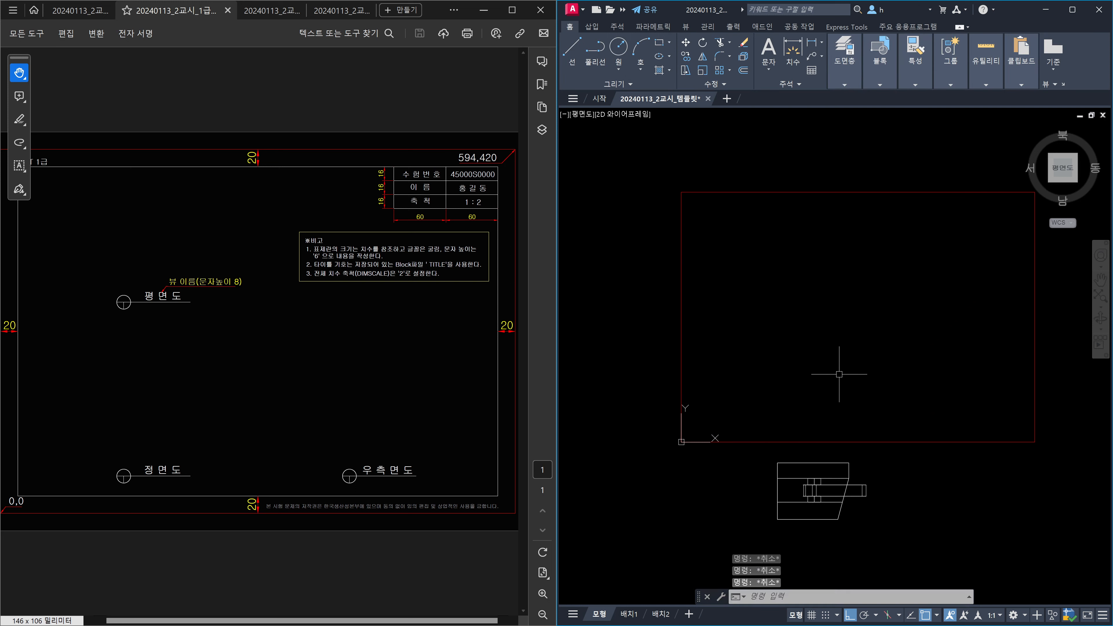
pyautogui.write('o')
pyautogui.press('Return')
pyautogui.write('20')
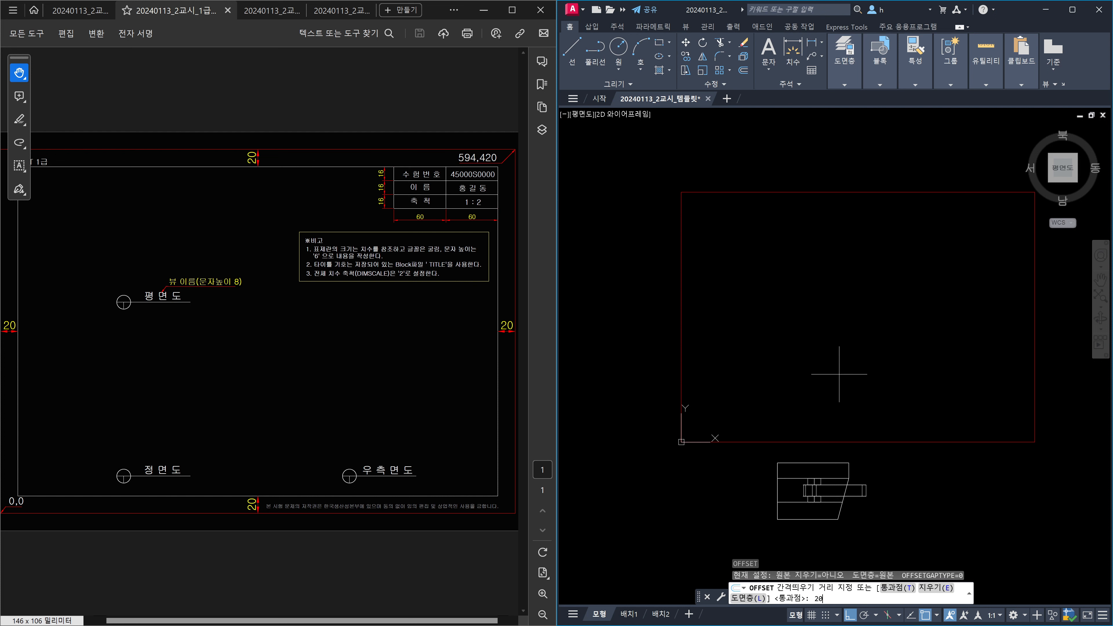
pyautogui.press('Return')
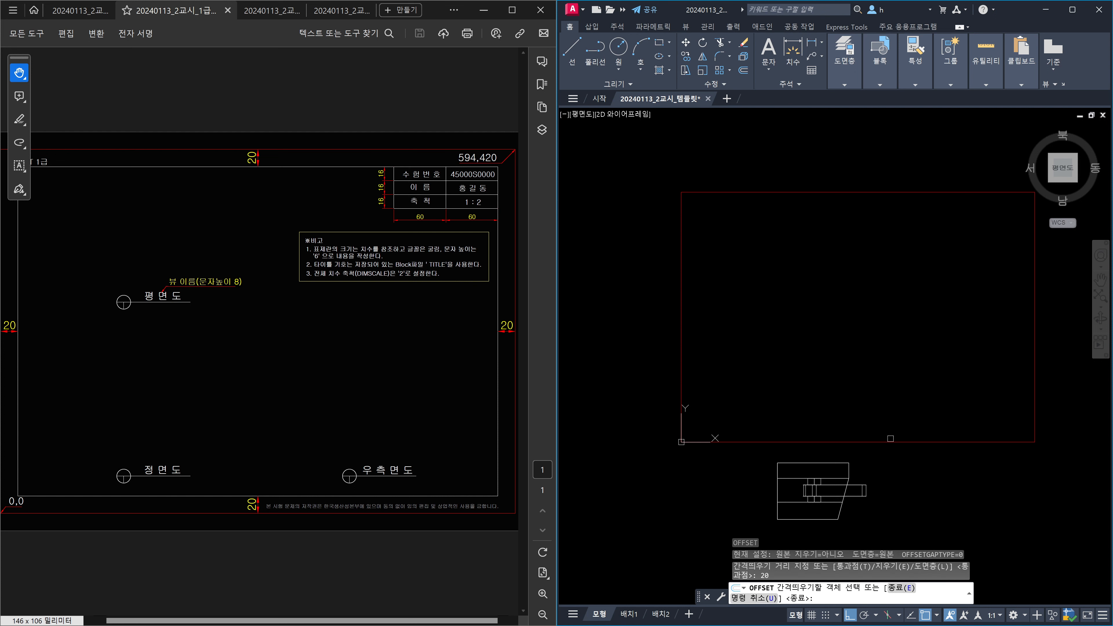
pyautogui.click(889, 441)
pyautogui.click(885, 395)
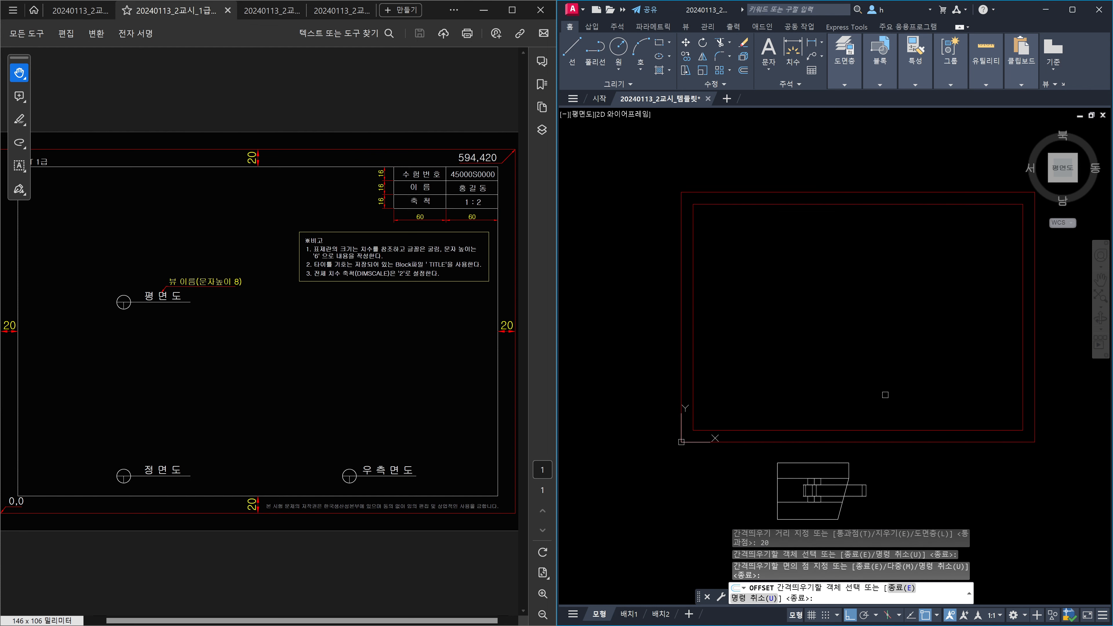
pyautogui.press('Escape')
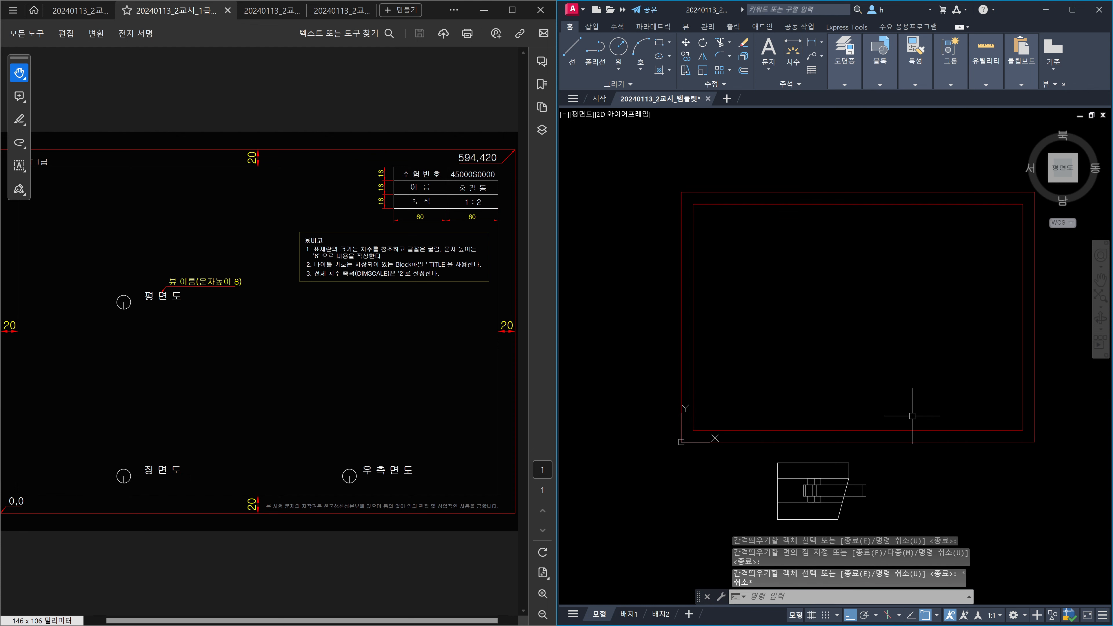
# Delete the outer rectangle and move the inner red border onto layer 0.
pyautogui.click(952, 442)
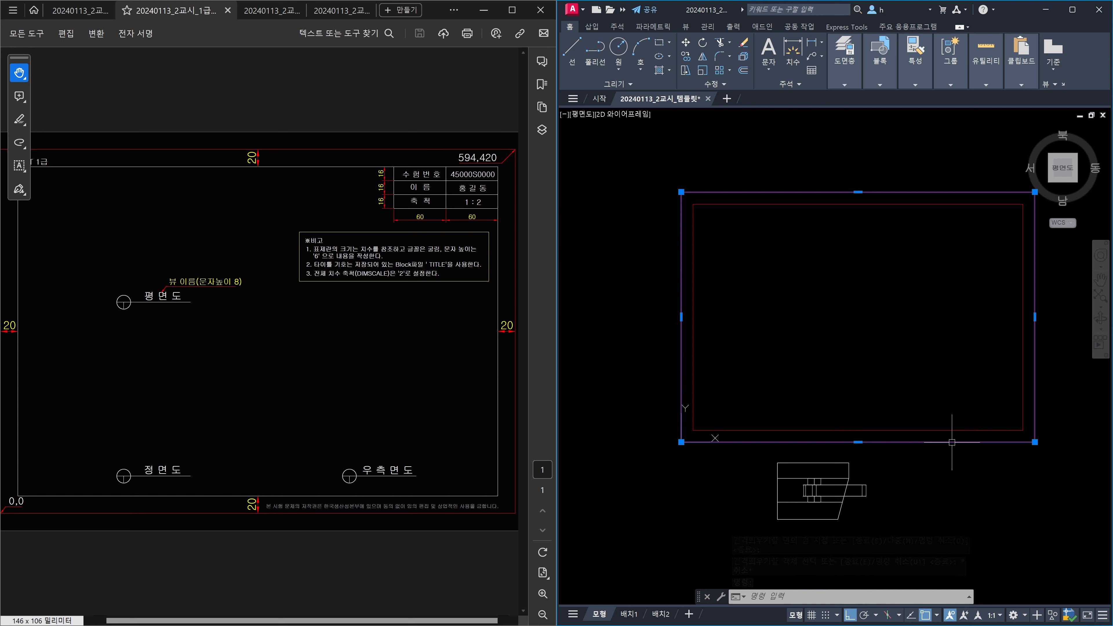
pyautogui.press('Delete')
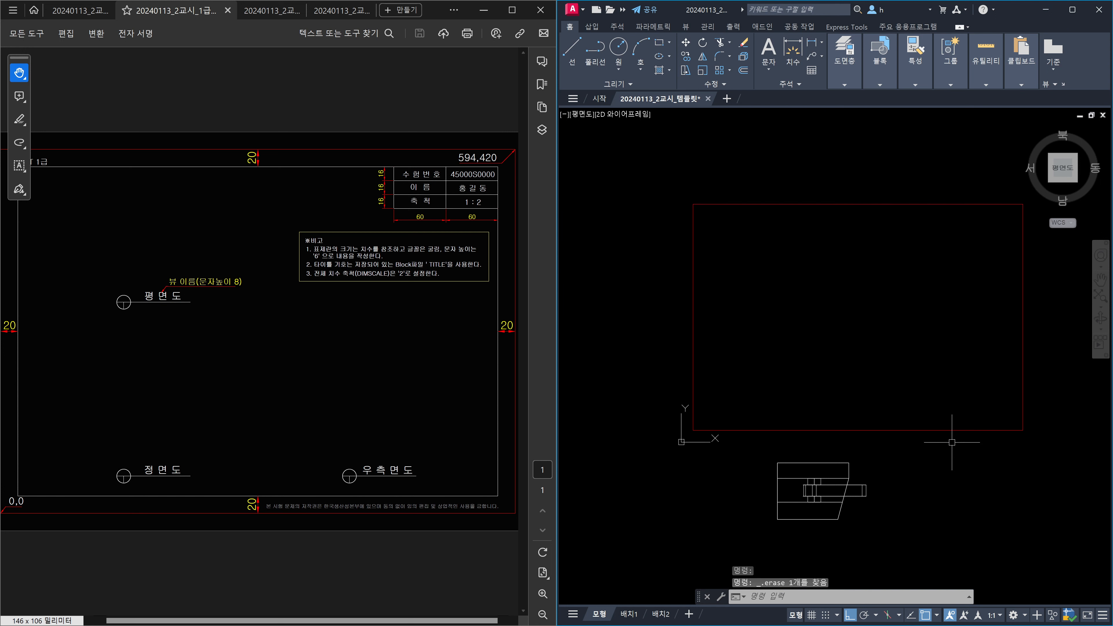
pyautogui.click(951, 442)
pyautogui.click(914, 387)
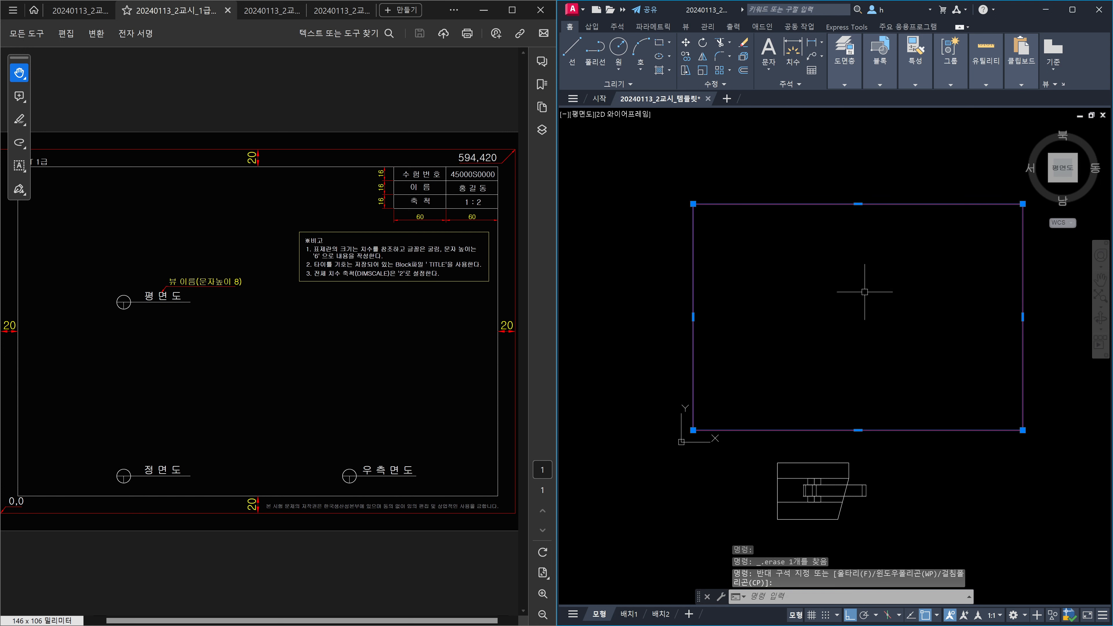
pyautogui.click(846, 88)
pyautogui.click(937, 95)
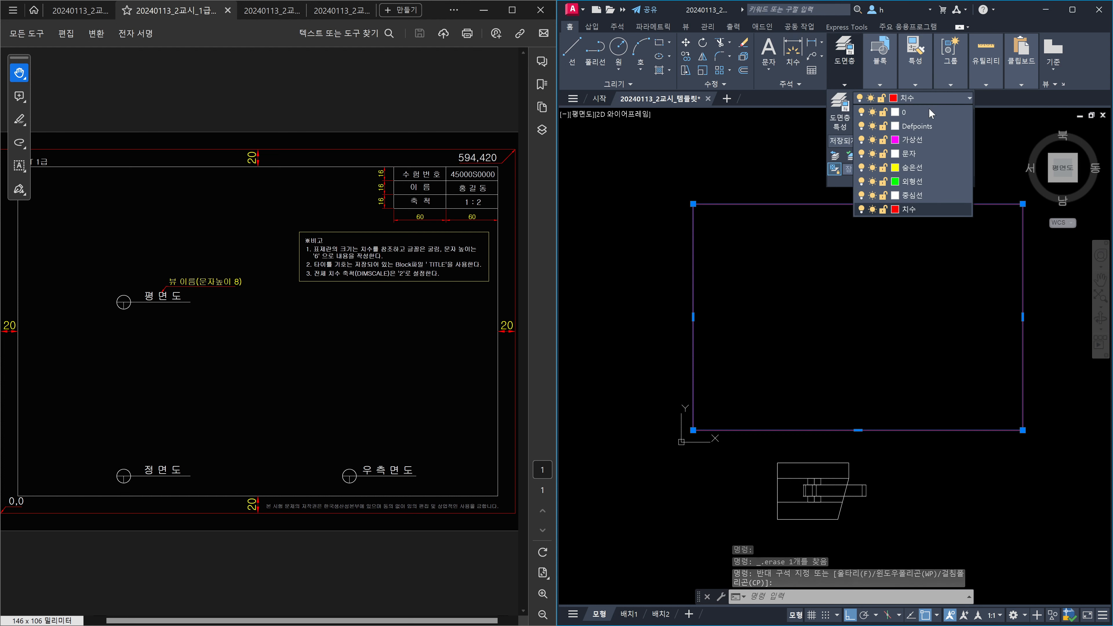
pyautogui.click(920, 113)
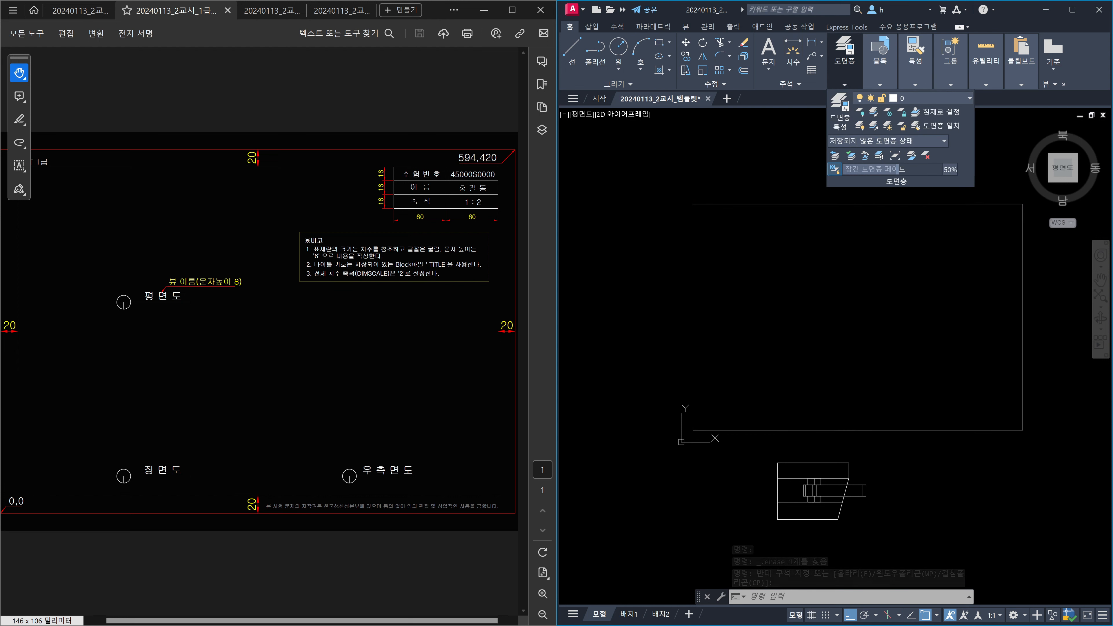
pyautogui.press('Escape')
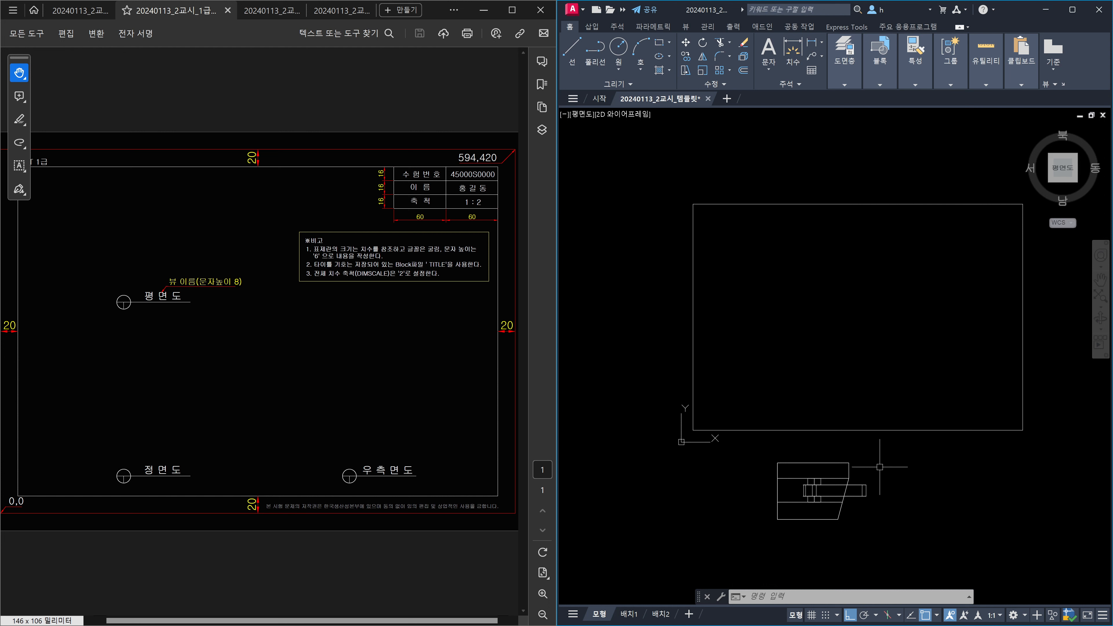
# Explode the border rectangle into separate lines.
pyautogui.scroll(-2, 880, 487)
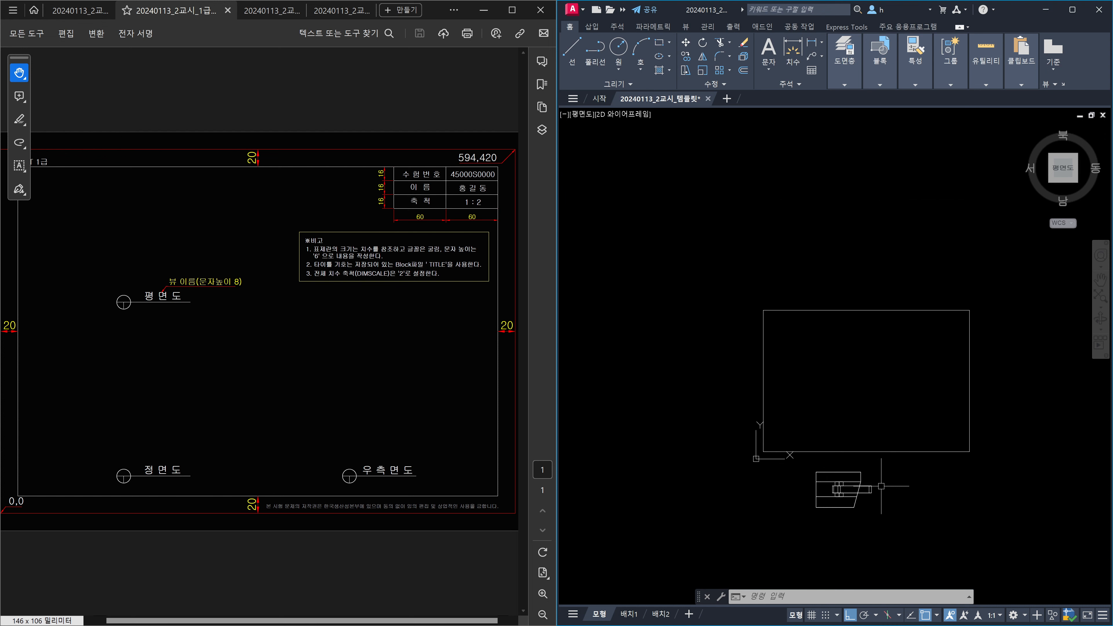
pyautogui.moveTo(838, 406); pyautogui.dragTo(823, 396, button='middle')
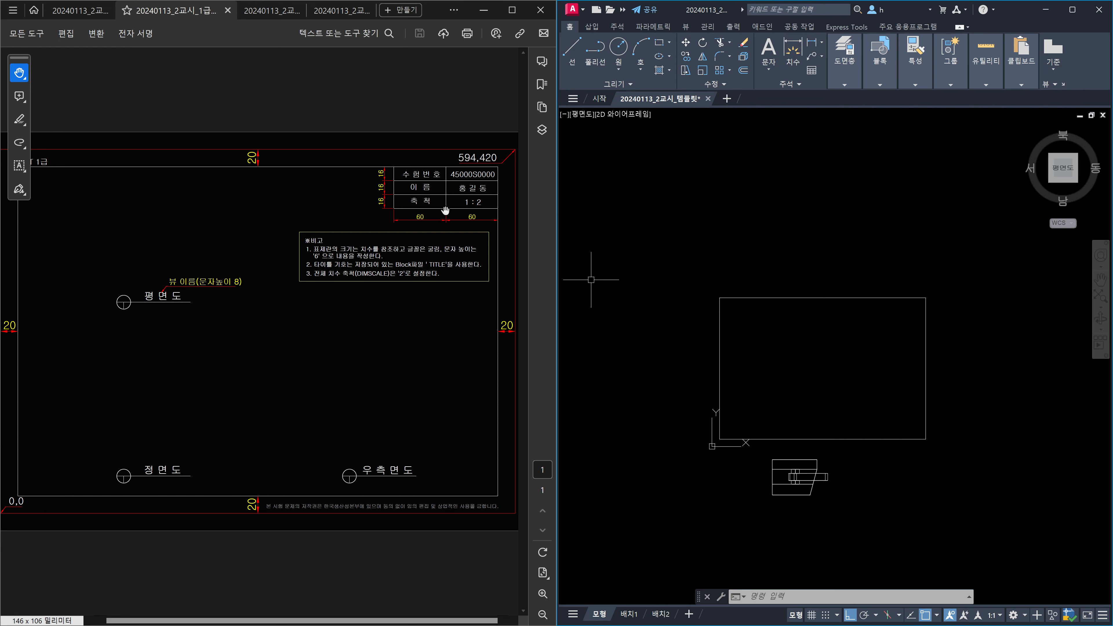
pyautogui.scroll(2, 925, 302)
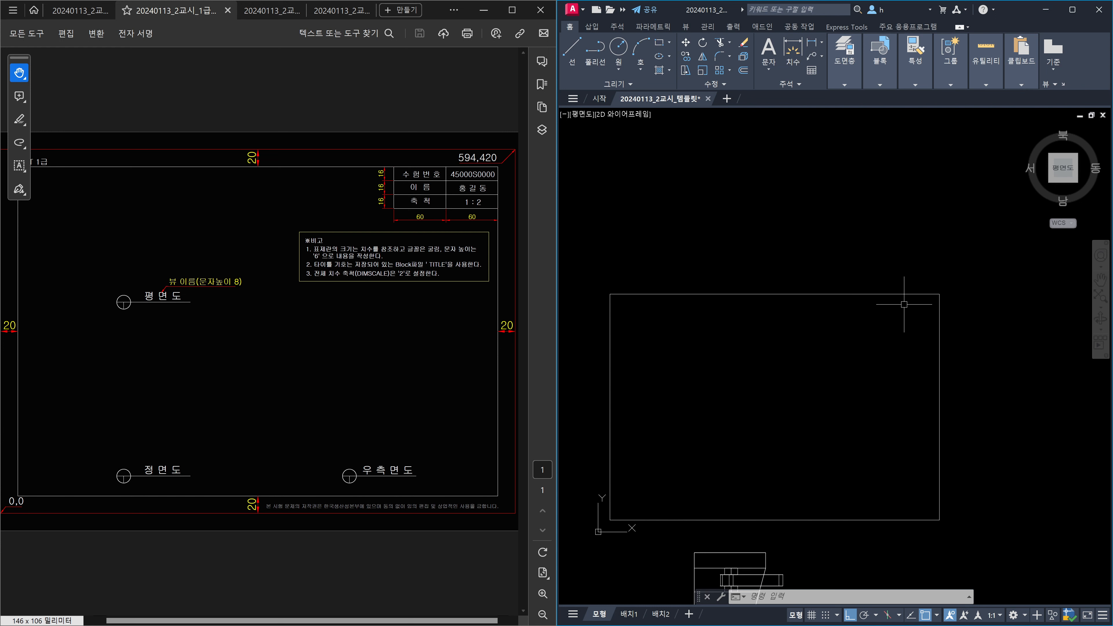
pyautogui.press('Escape')
pyautogui.press('Escape')
pyautogui.press('Escape')
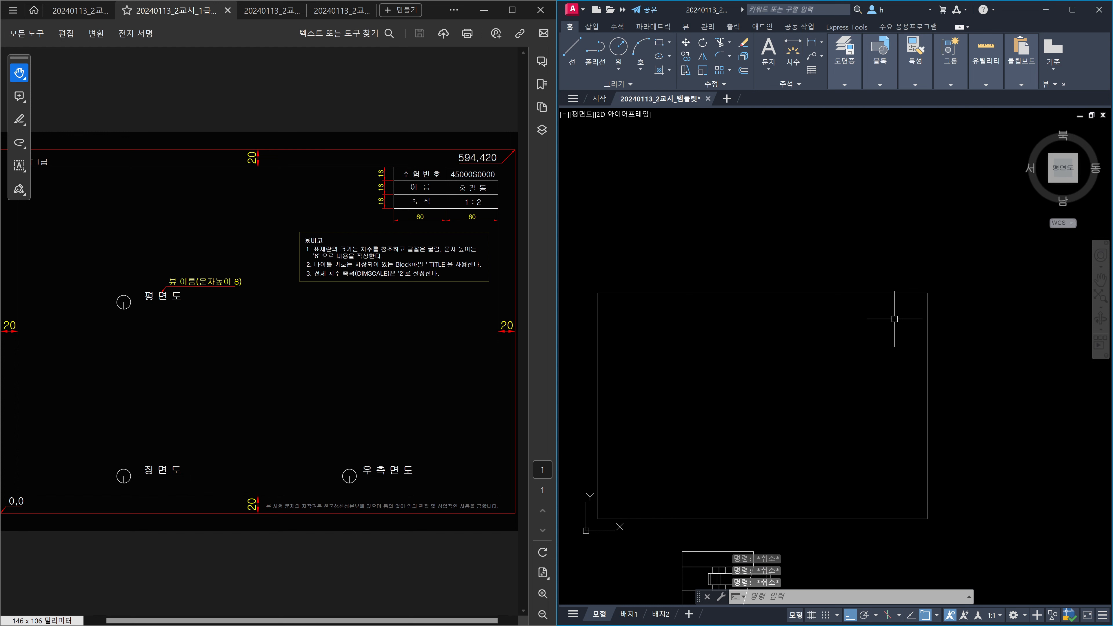
pyautogui.write('x')
pyautogui.press('Return')
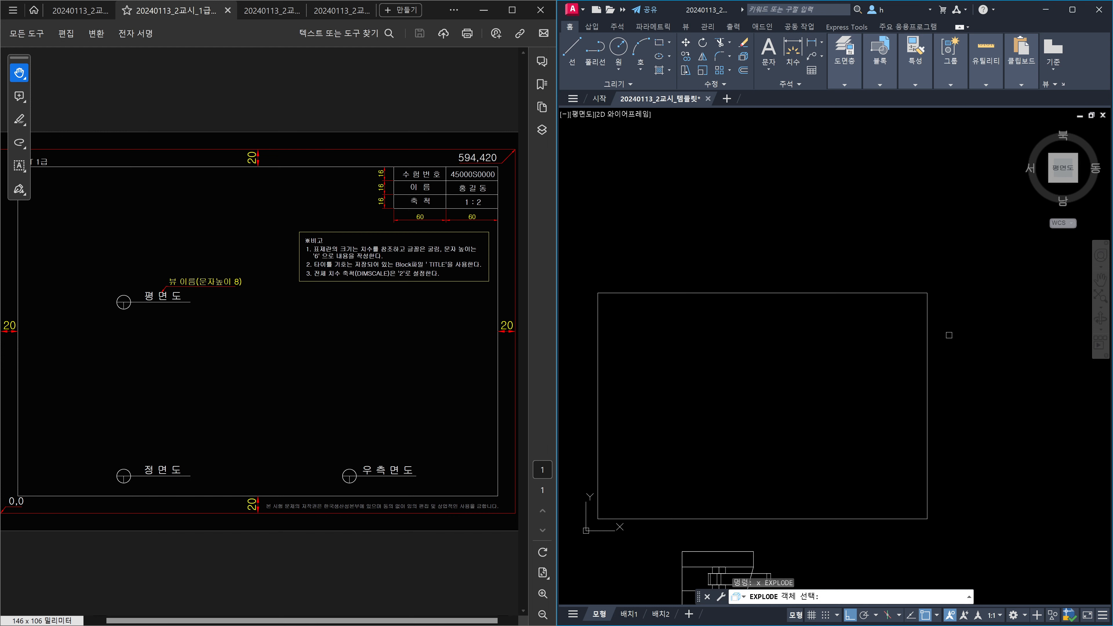
pyautogui.click(947, 326)
pyautogui.click(886, 330)
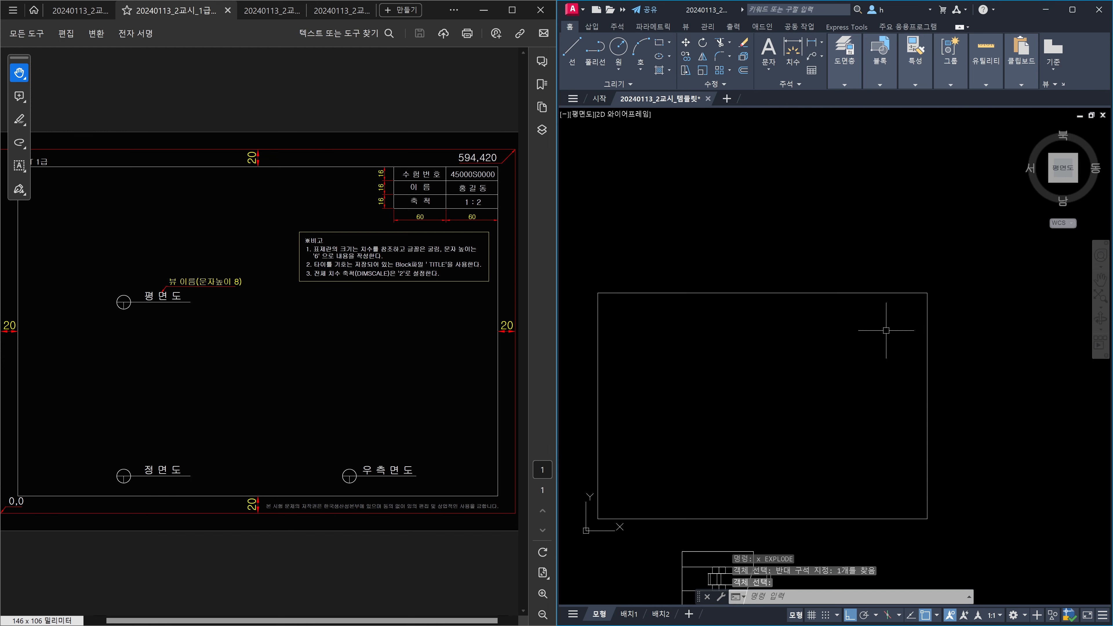
pyautogui.press('Return')
# Offset the top border edge downward at 16-unit spacing for the title-block rows.
pyautogui.write('o')
pyautogui.press('Return')
pyautogui.write('16')
pyautogui.press('Return')
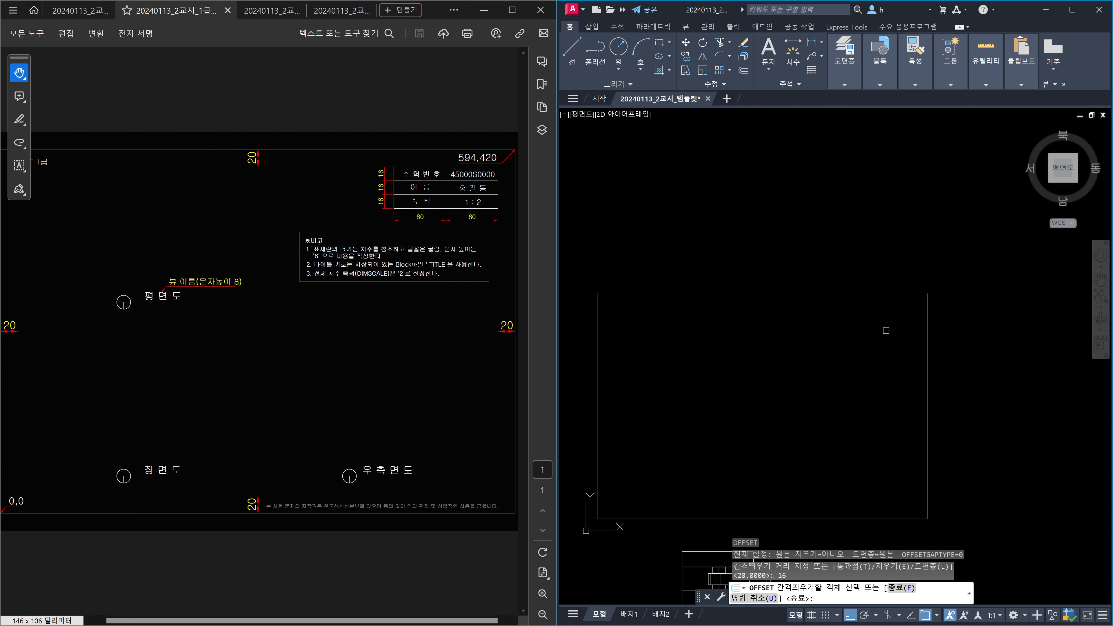
pyautogui.click(867, 292)
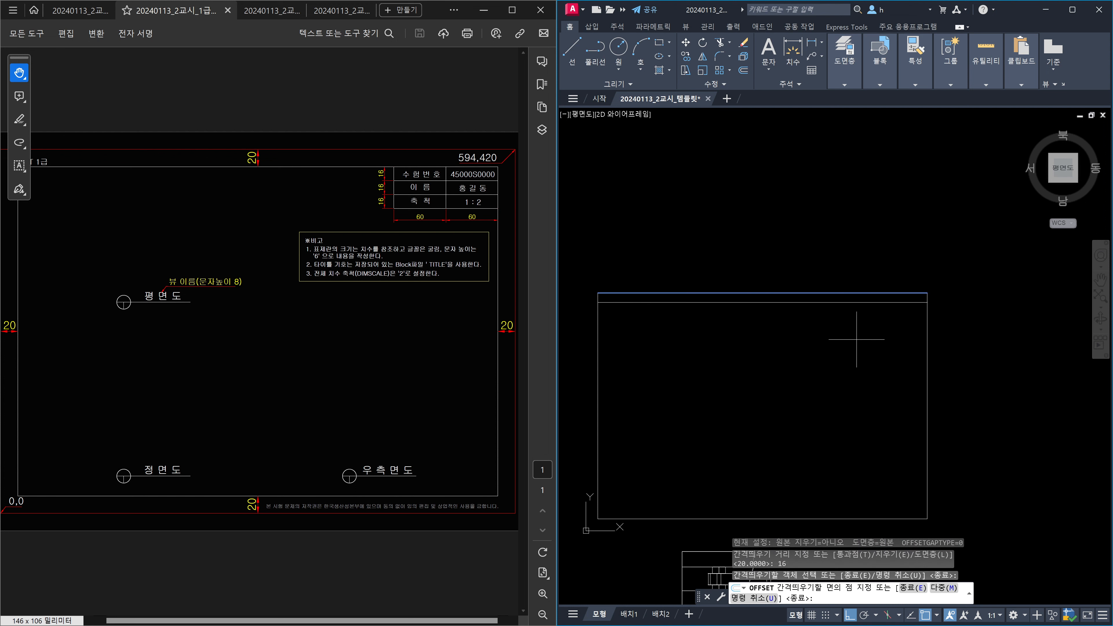
pyautogui.write('m')
pyautogui.press('Return')
pyautogui.click(851, 392)
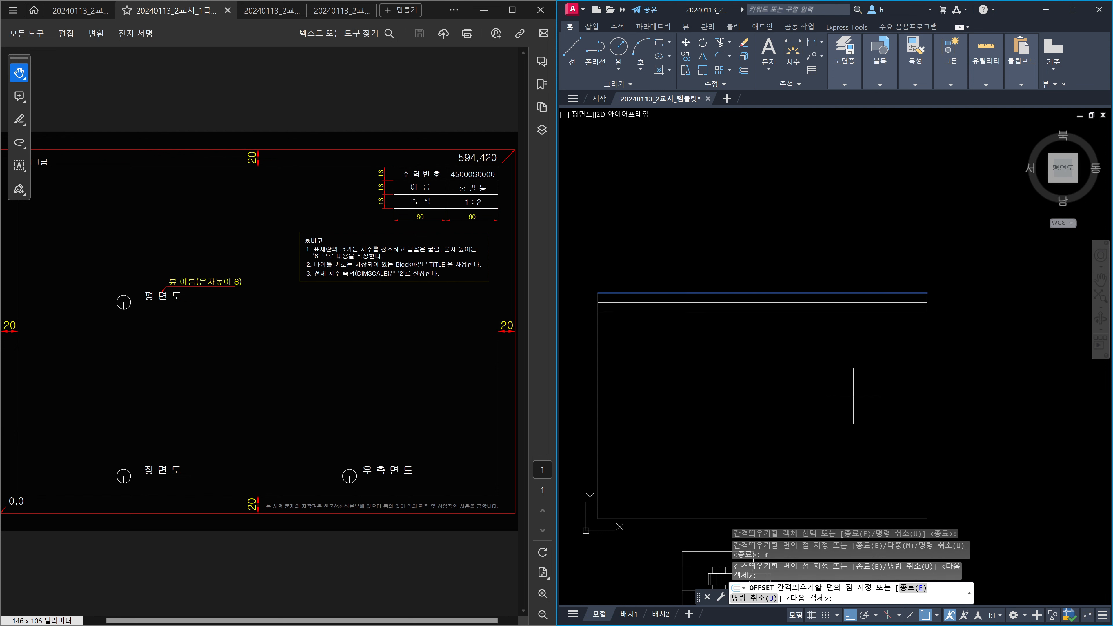
pyautogui.click(852, 396)
pyautogui.click(853, 396)
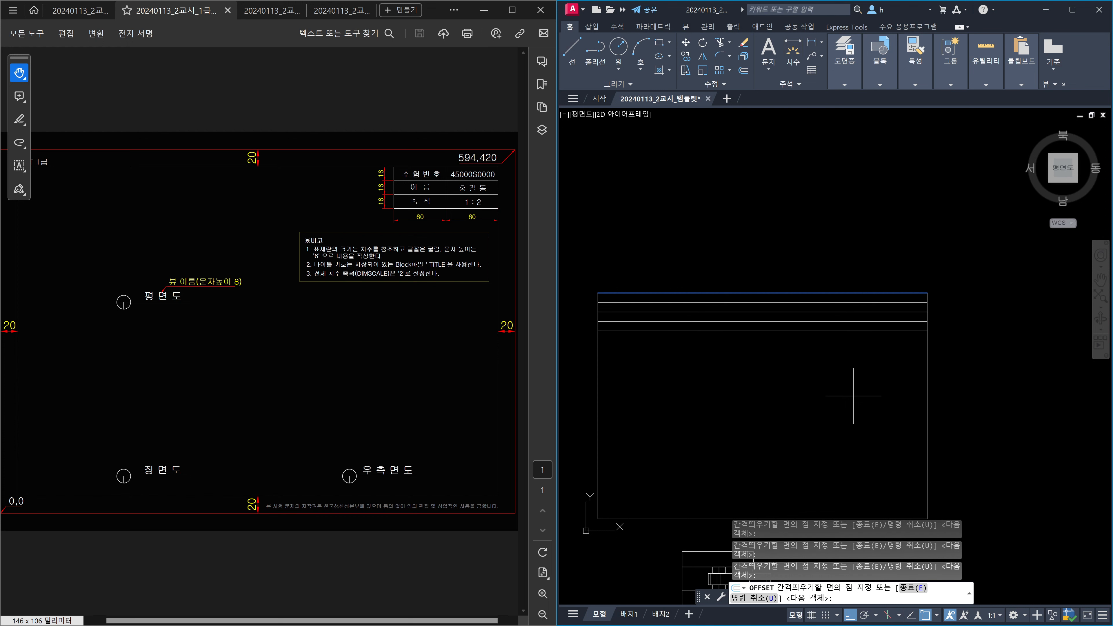
pyautogui.press('Escape')
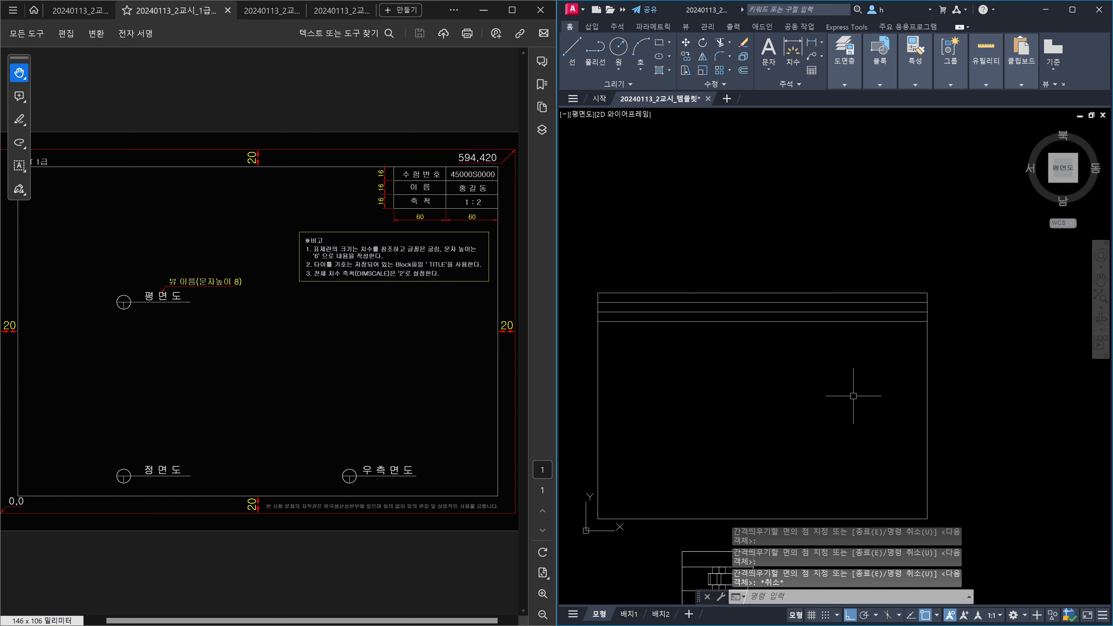
# Offset the right border edge leftward at 60-unit spacing for the title-block columns.
pyautogui.press('Return')
pyautogui.write('30')
pyautogui.press('Return')
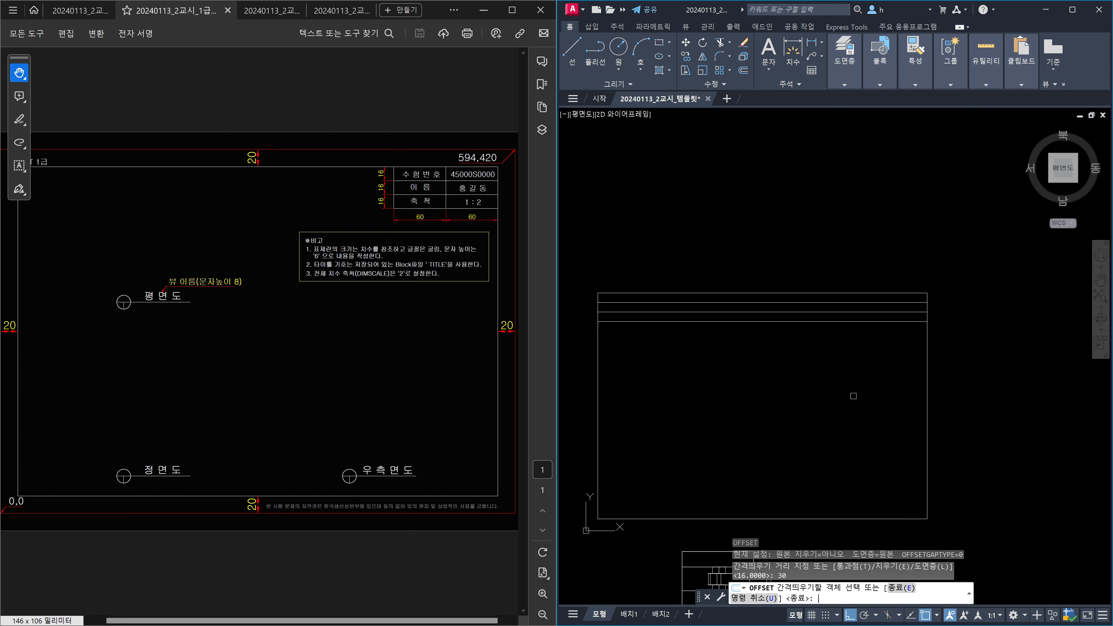
pyautogui.press('Escape')
pyautogui.press('Return')
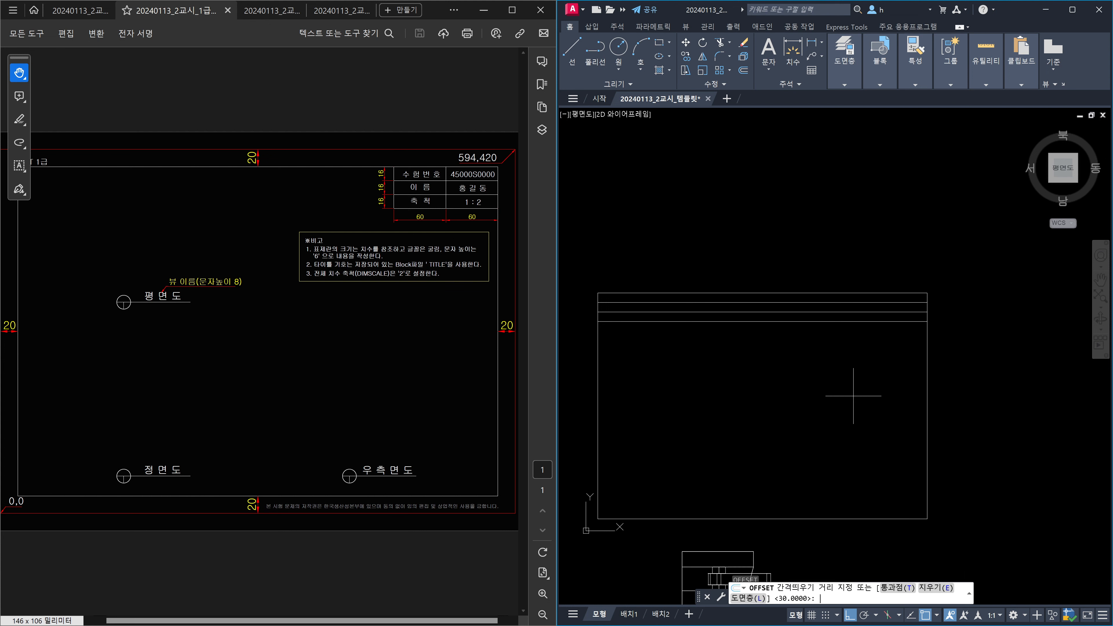
pyautogui.write('60')
pyautogui.press('Return')
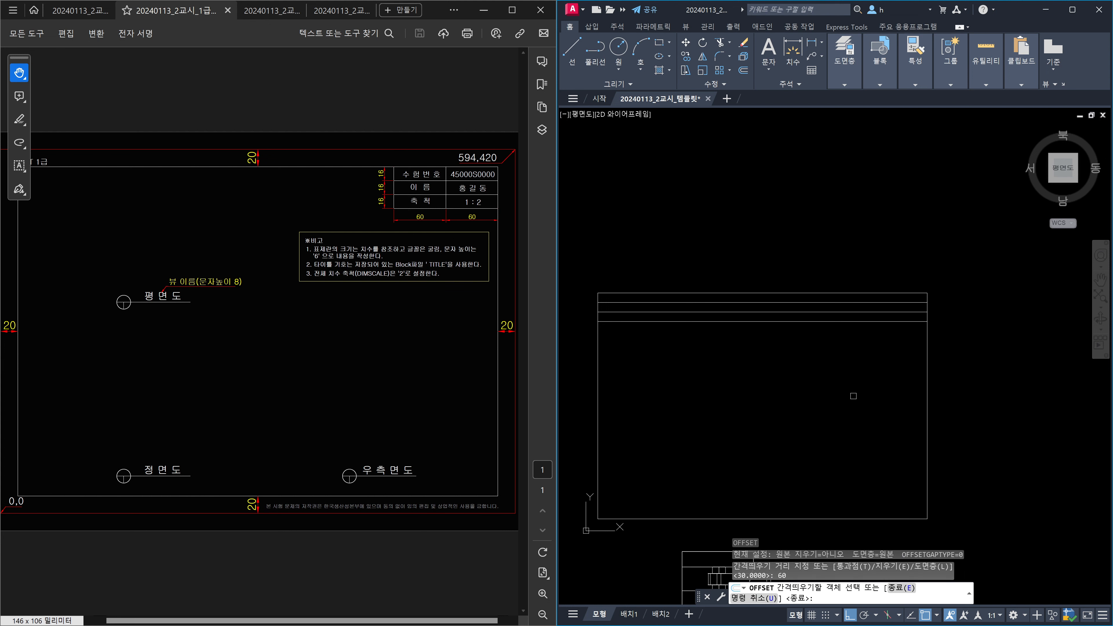
pyautogui.click(926, 409)
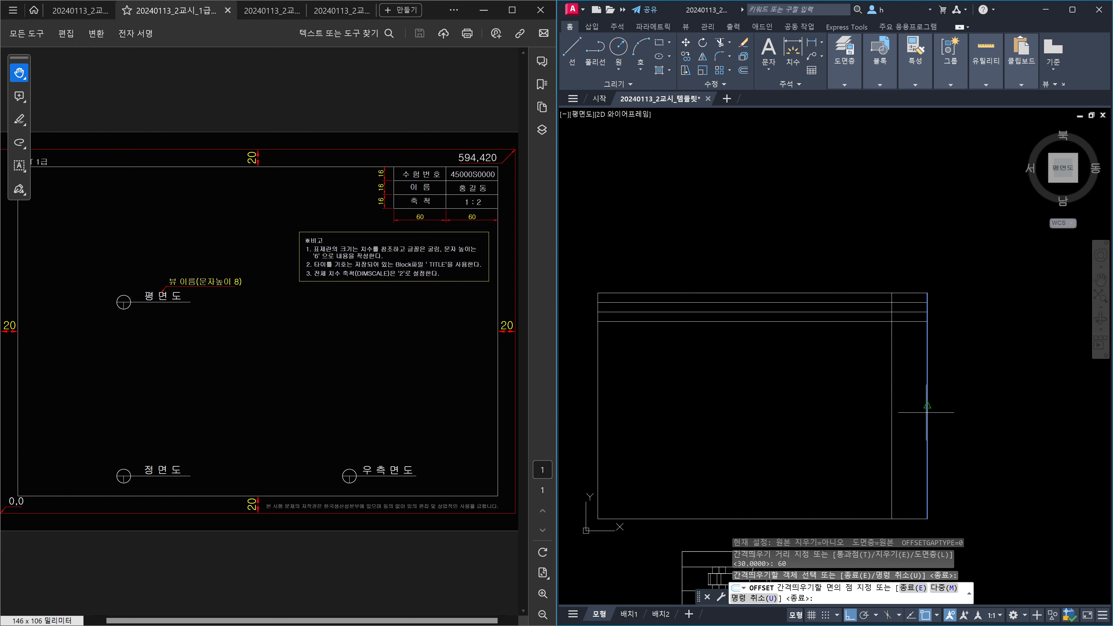
pyautogui.write('m')
pyautogui.press('Return')
pyautogui.click(811, 428)
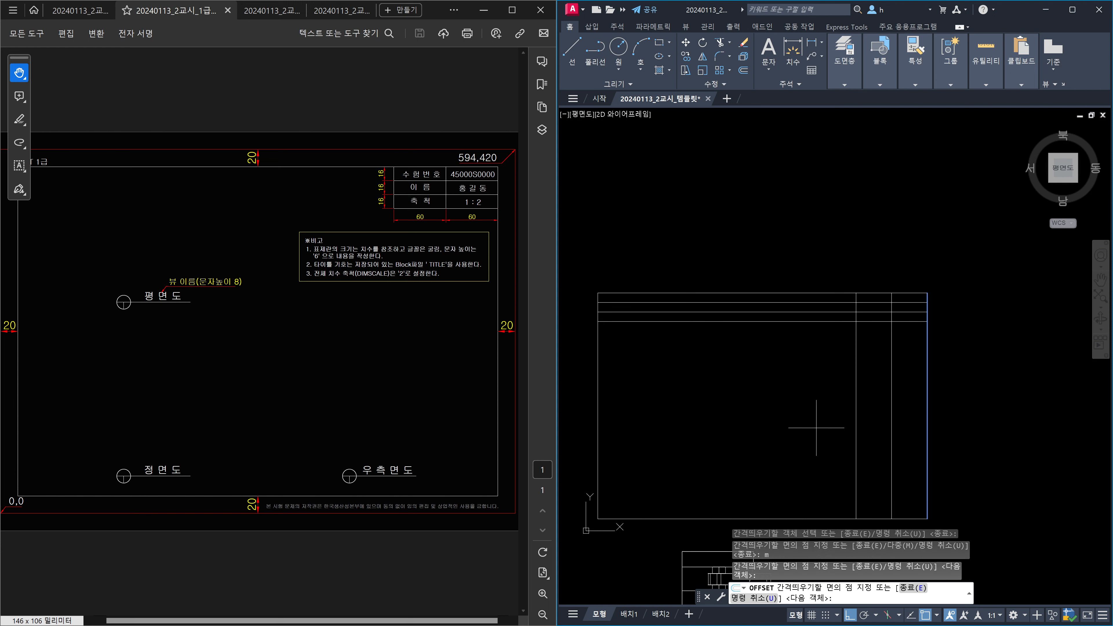
pyautogui.click(753, 435)
pyautogui.press('Escape')
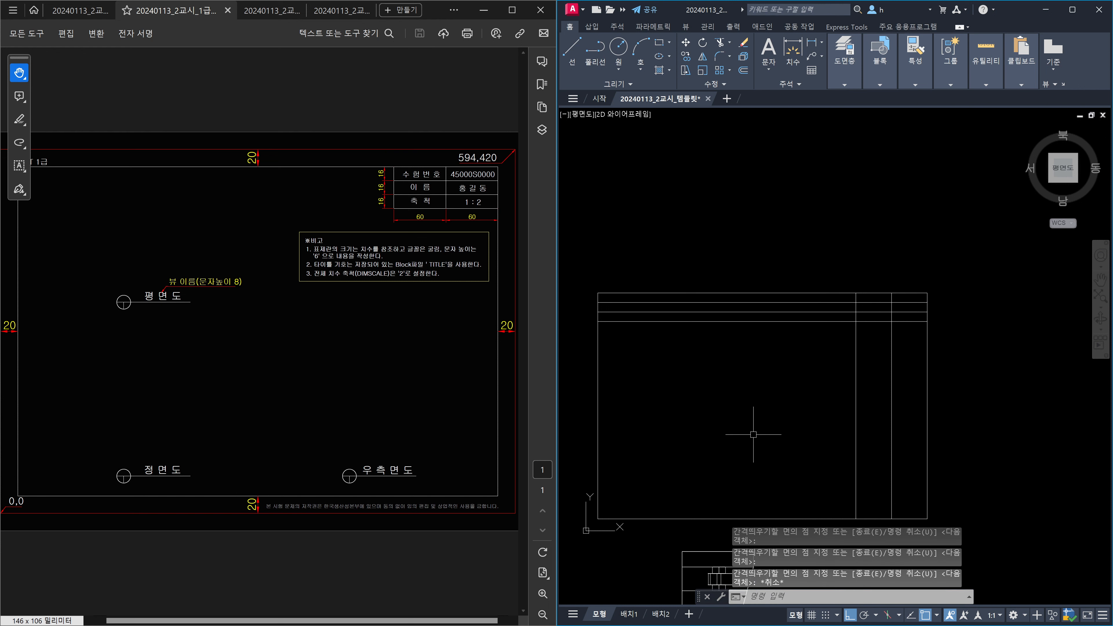
# Trim the offset lines to leave the title-block table in the upper-right corner.
pyautogui.write('tr')
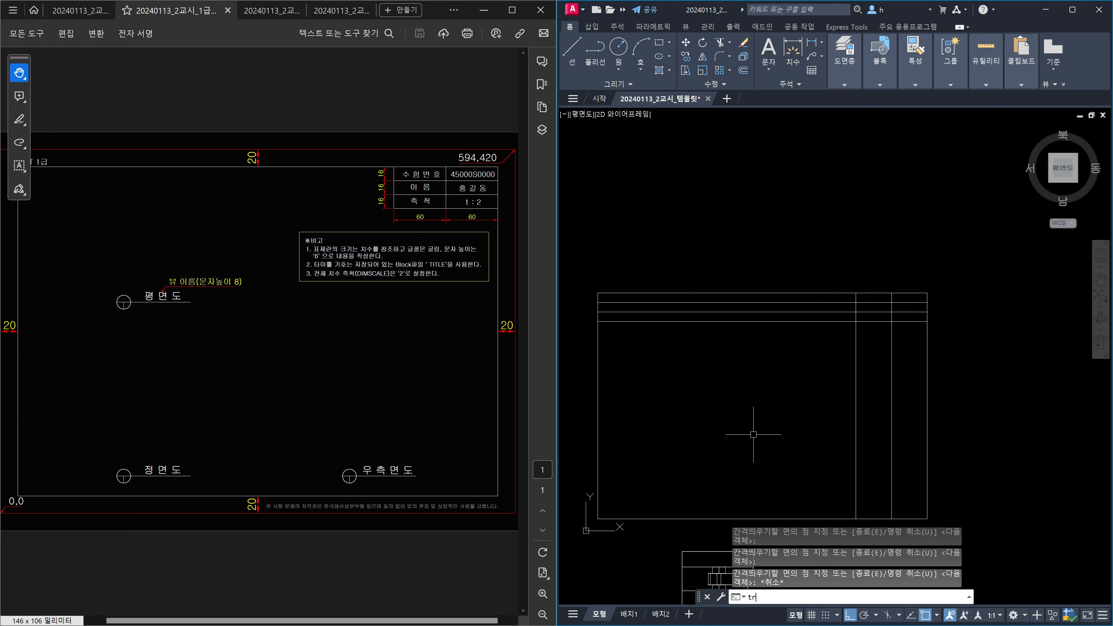
pyautogui.press('Return')
pyautogui.press('Return')
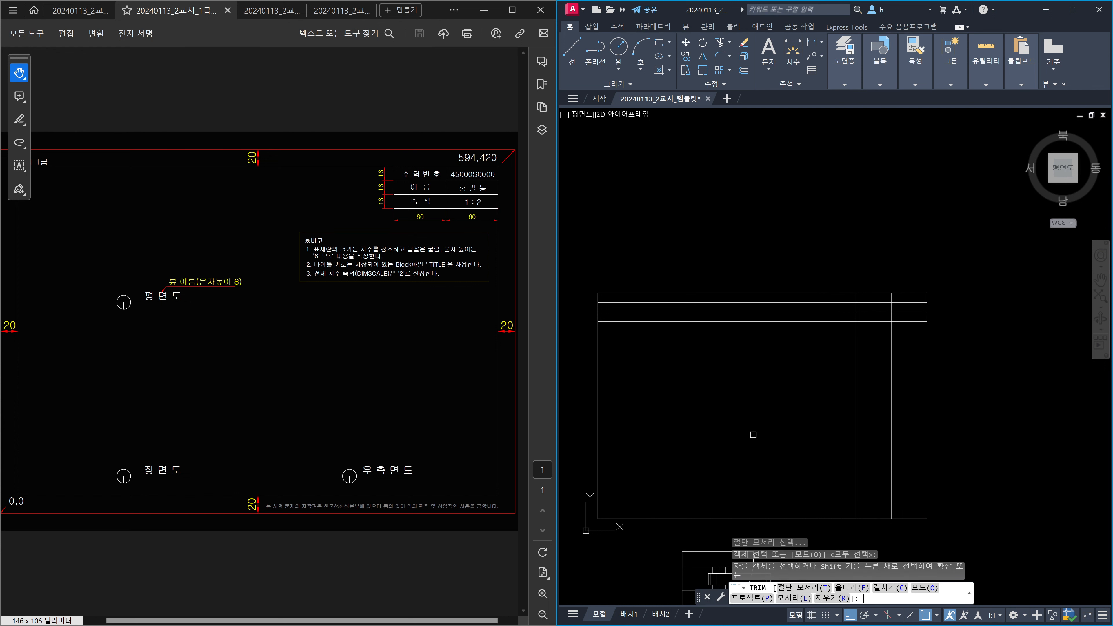
pyautogui.click(843, 334)
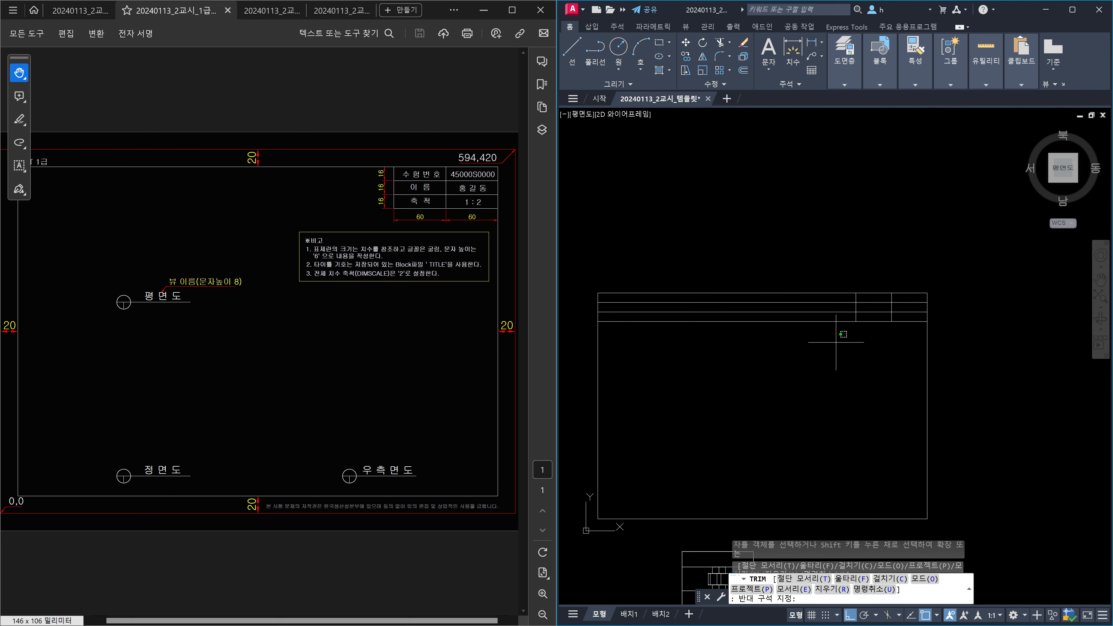
pyautogui.click(796, 299)
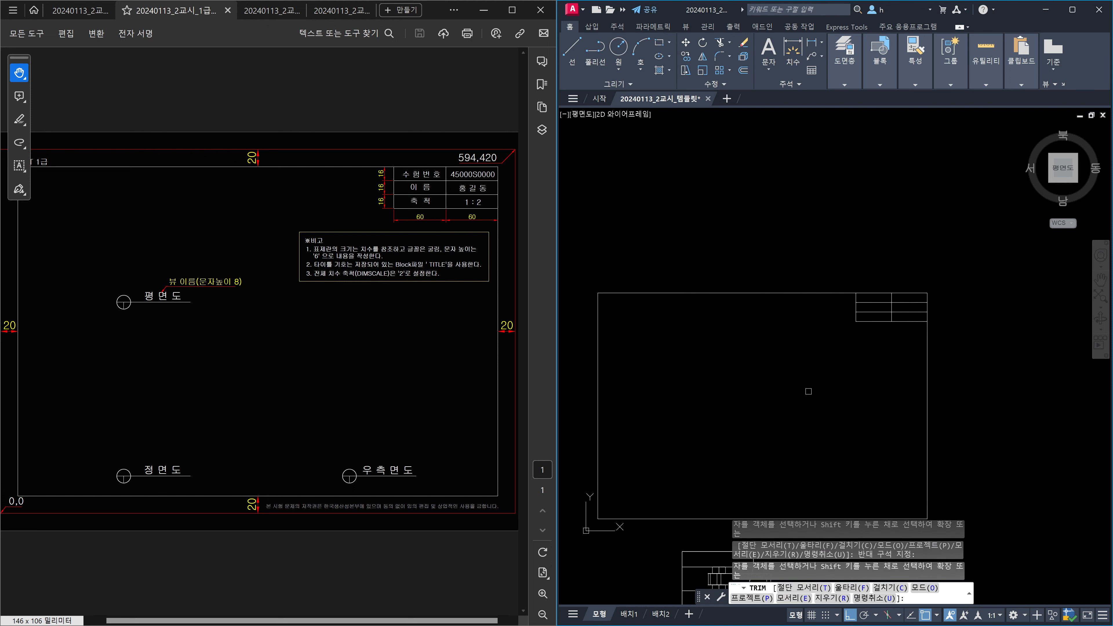
pyautogui.press('Escape')
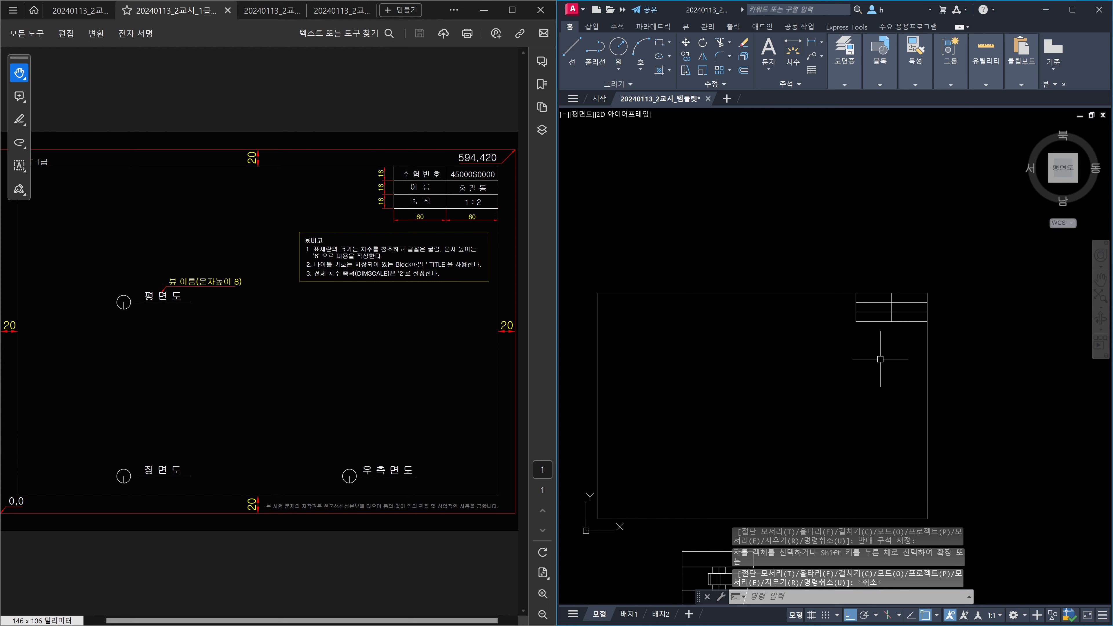
pyautogui.scroll(4, 857, 290)
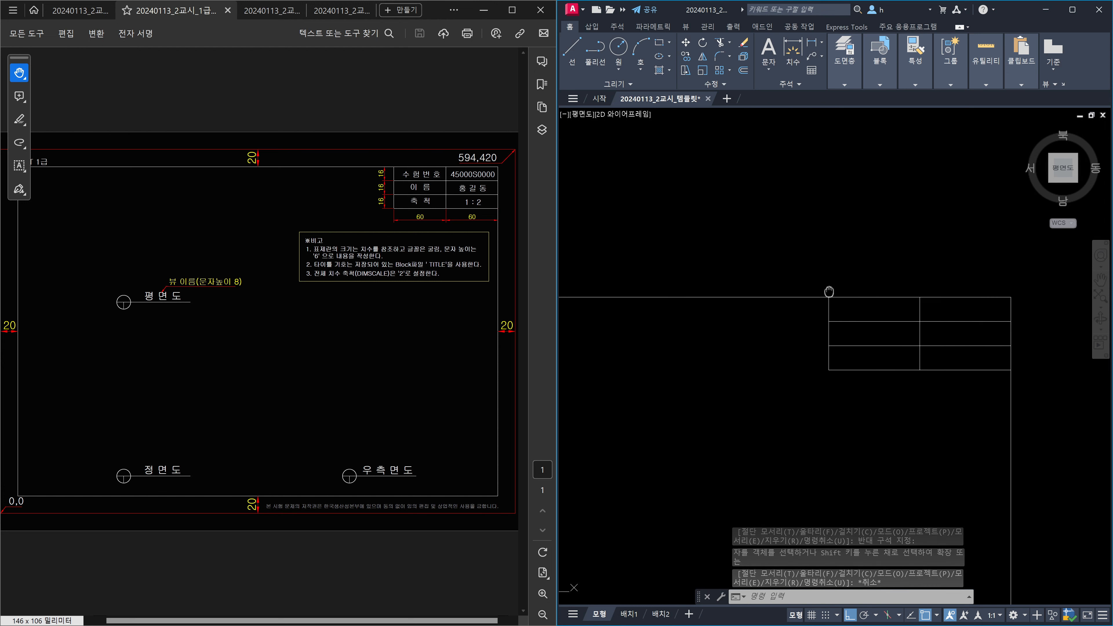
pyautogui.moveTo(828, 292); pyautogui.dragTo(705, 278, button='middle')
pyautogui.scroll(2, 750, 310)
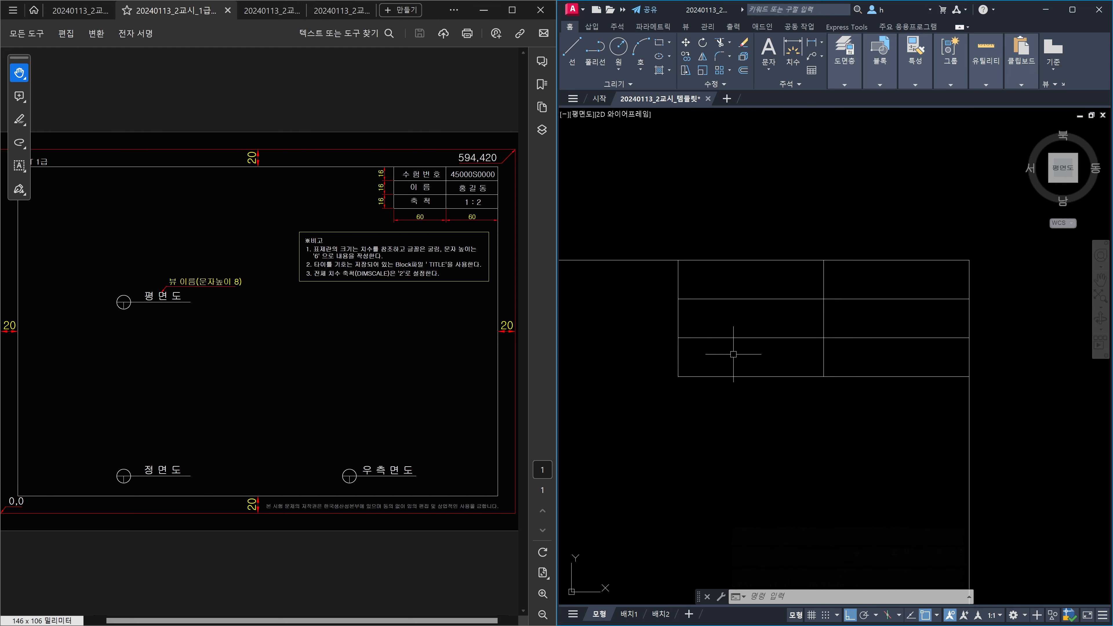
# Start DT single-line text with MC justification, centred midway between the top-left cell's corners.
pyautogui.write('st')
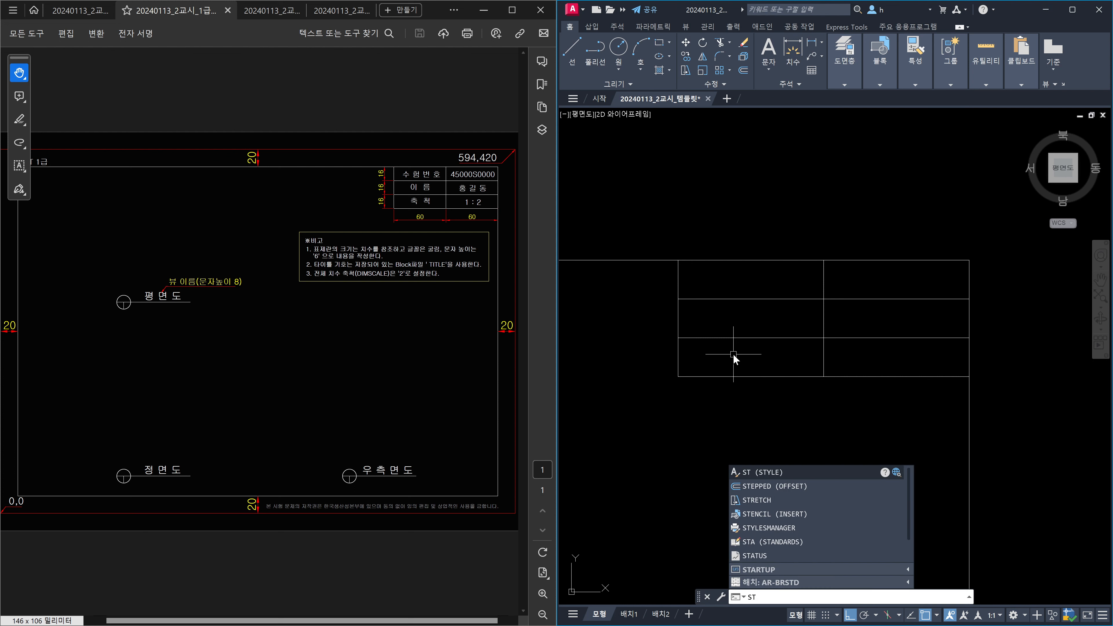
pyautogui.press('Return')
pyautogui.write('dt')
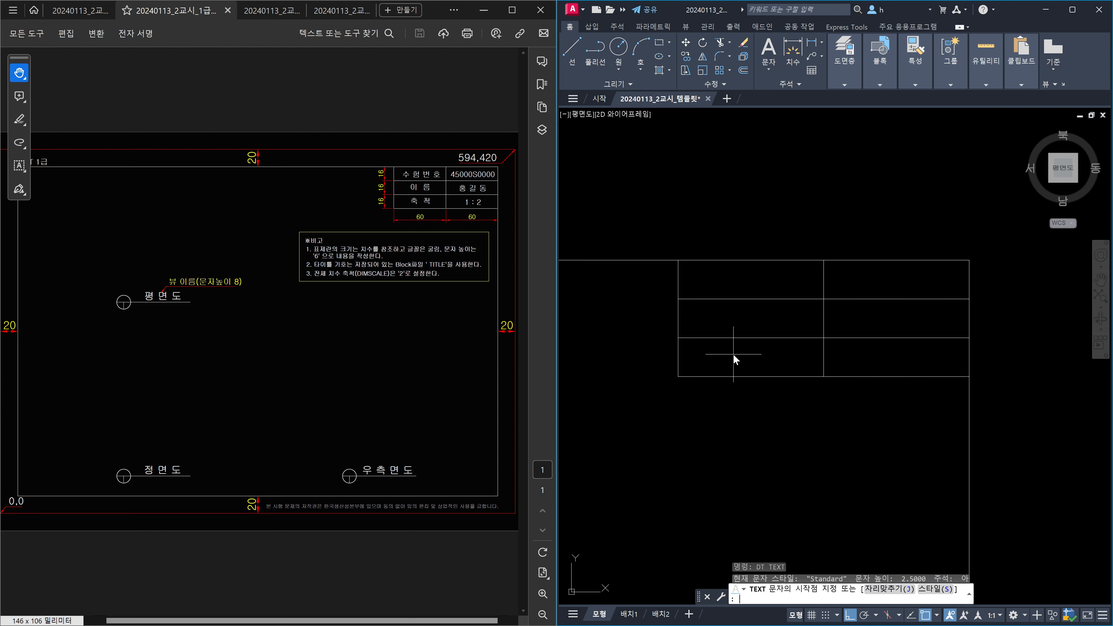
pyautogui.press('Return')
pyautogui.write('j')
pyautogui.press('Return')
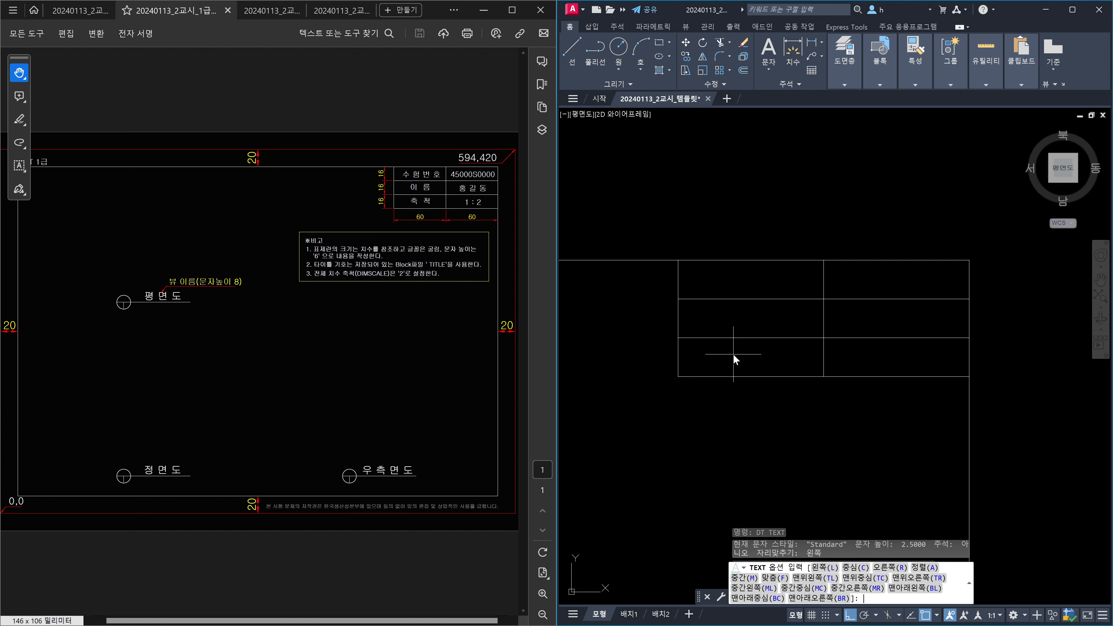
pyautogui.write('mc')
pyautogui.press('Return')
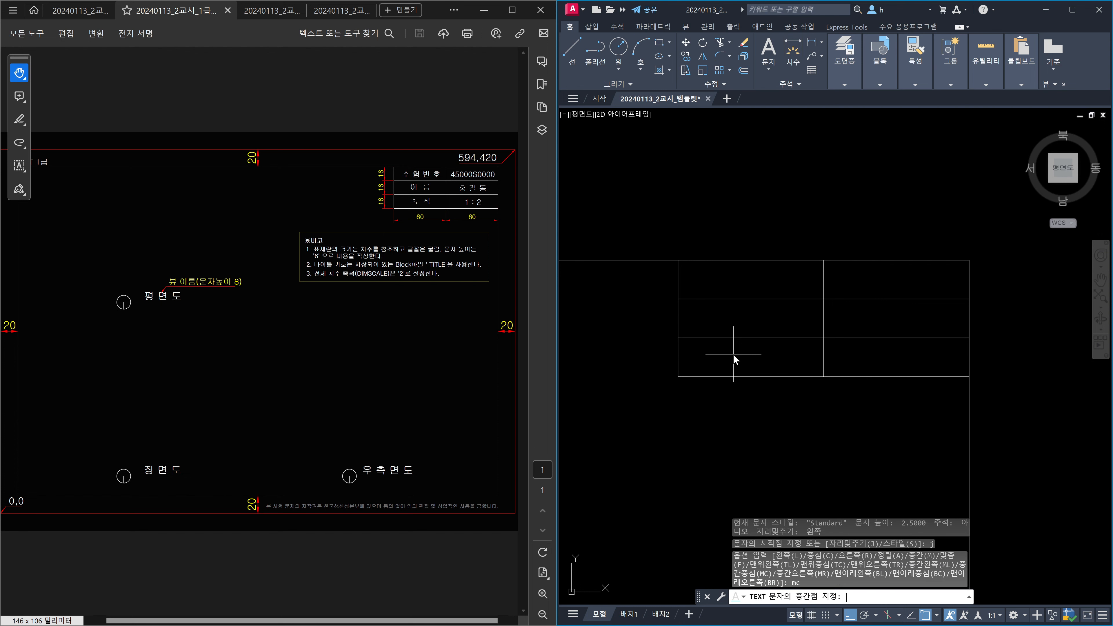
pyautogui.keyDown('shift'); pyautogui.rightClick(732, 354); pyautogui.keyUp('shift')
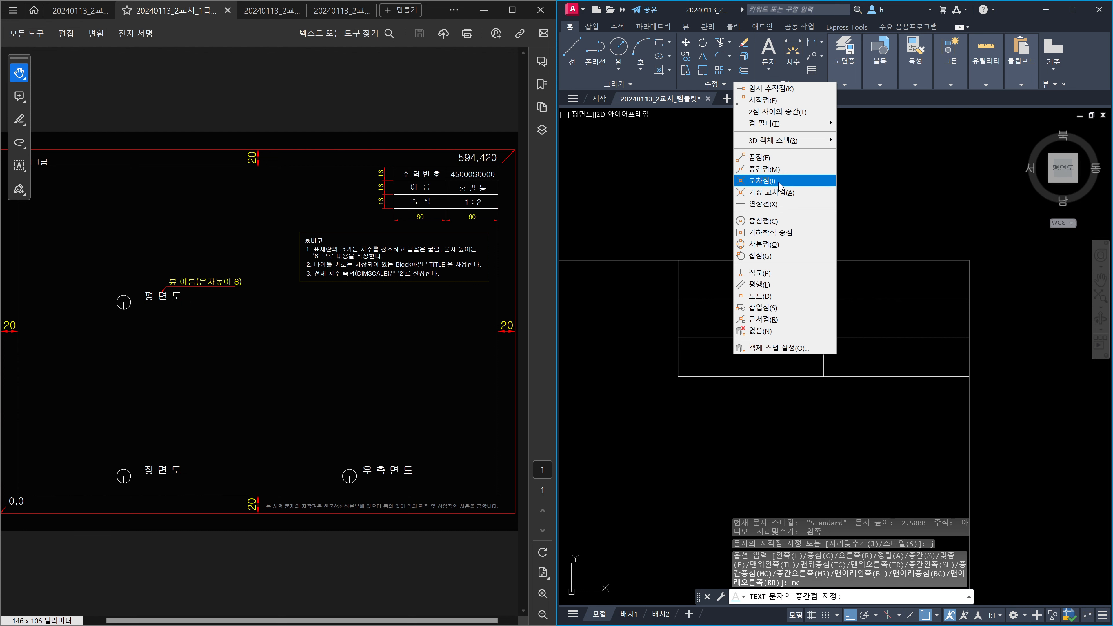
pyautogui.click(775, 111)
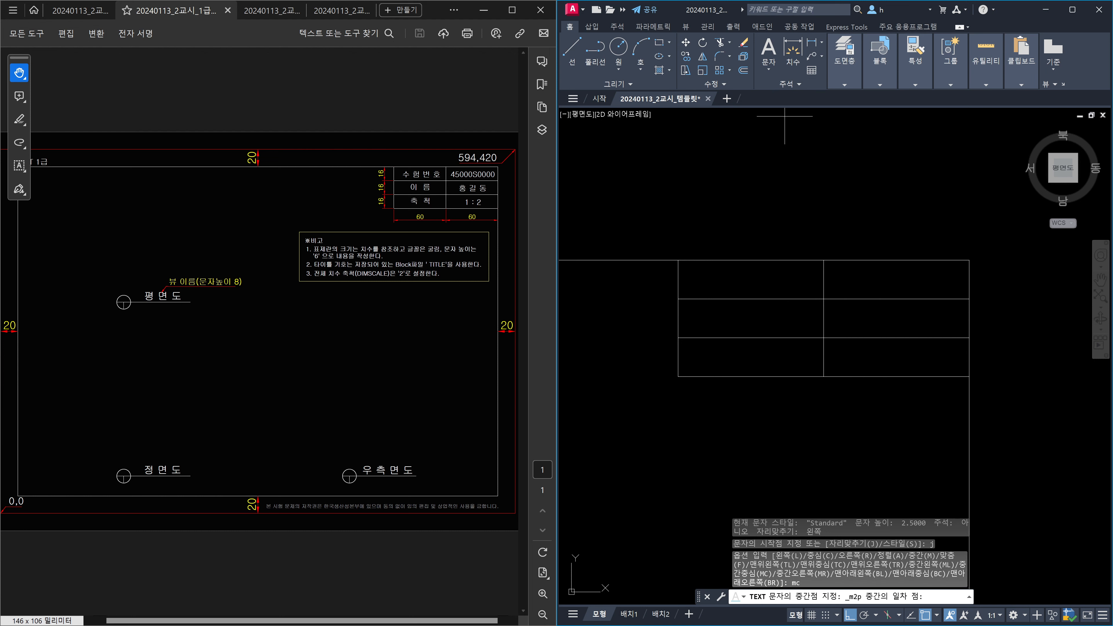
pyautogui.click(678, 260)
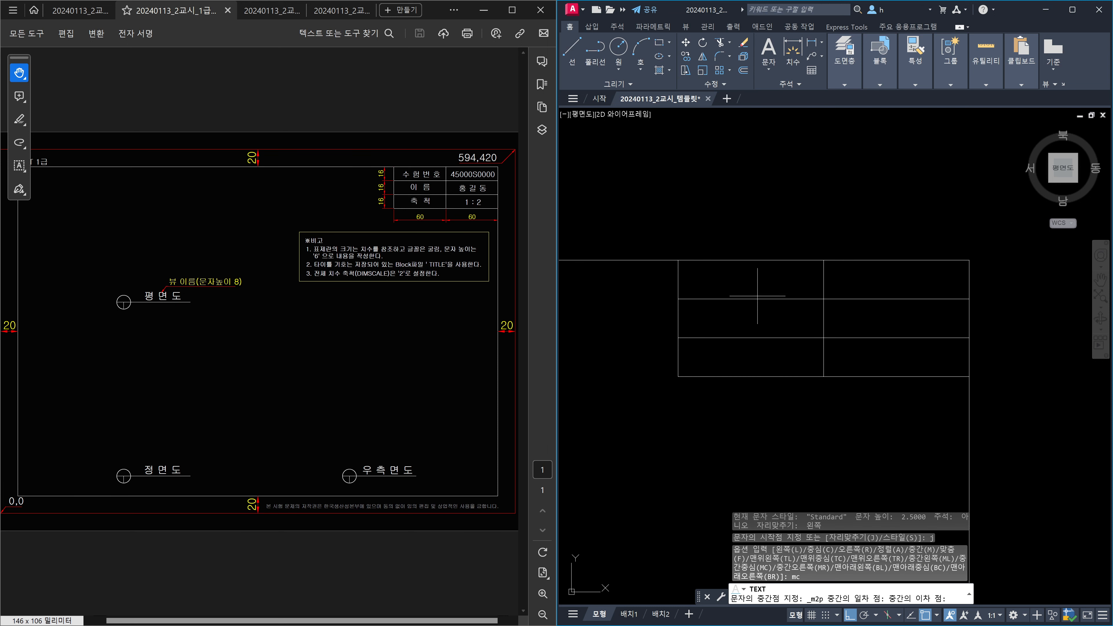
pyautogui.click(823, 299)
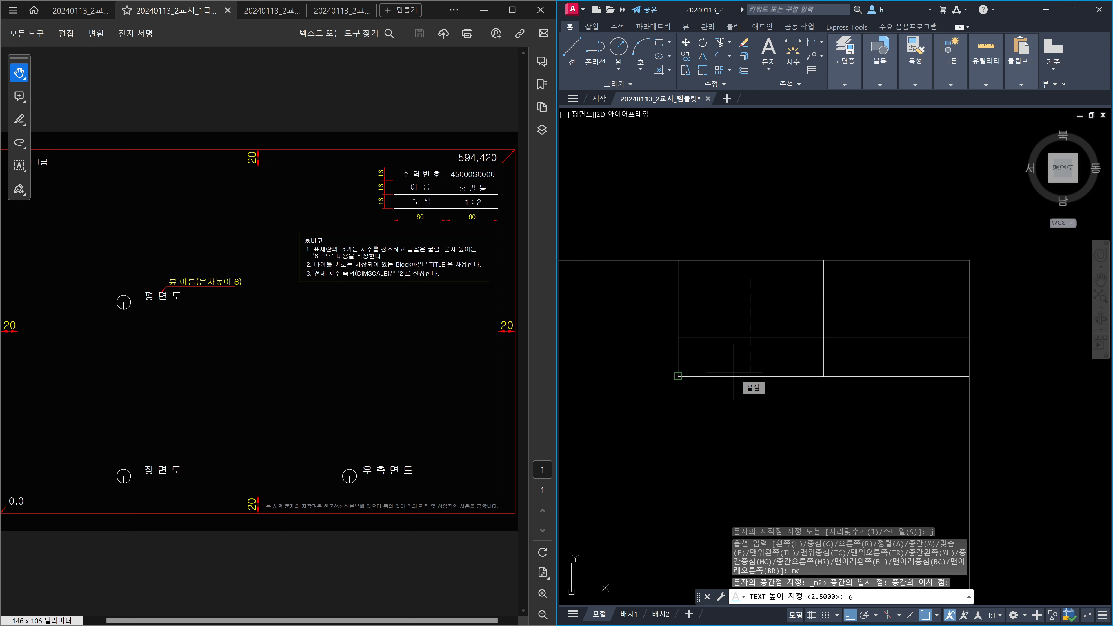
# Enter the label 수 험 번 호 at height 6 with 0 rotation.
pyautogui.press('Return')
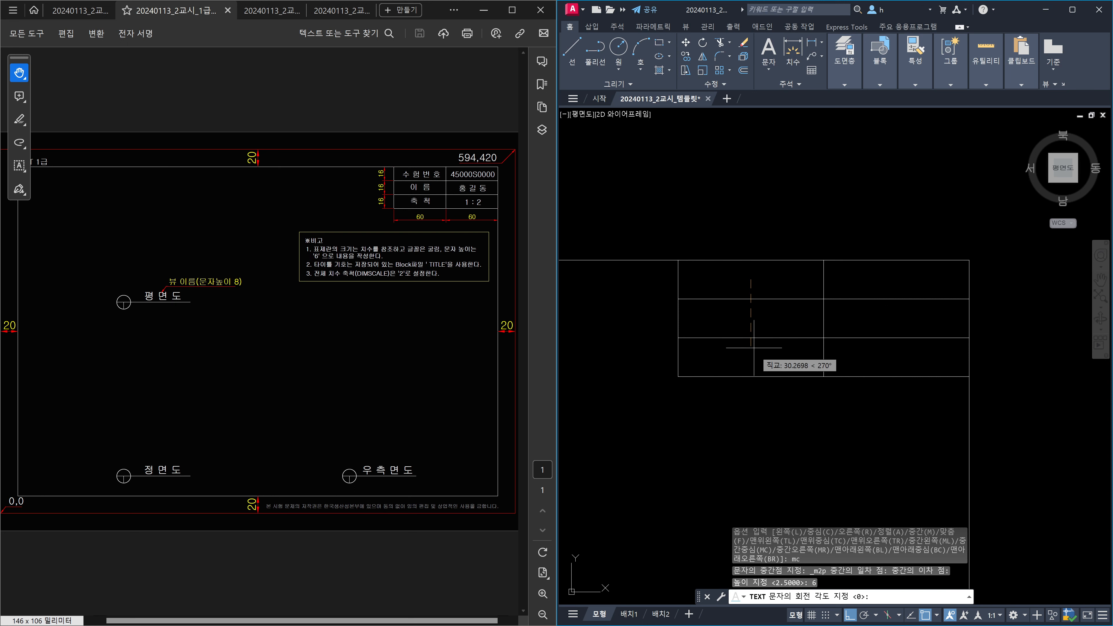
pyautogui.press('Return')
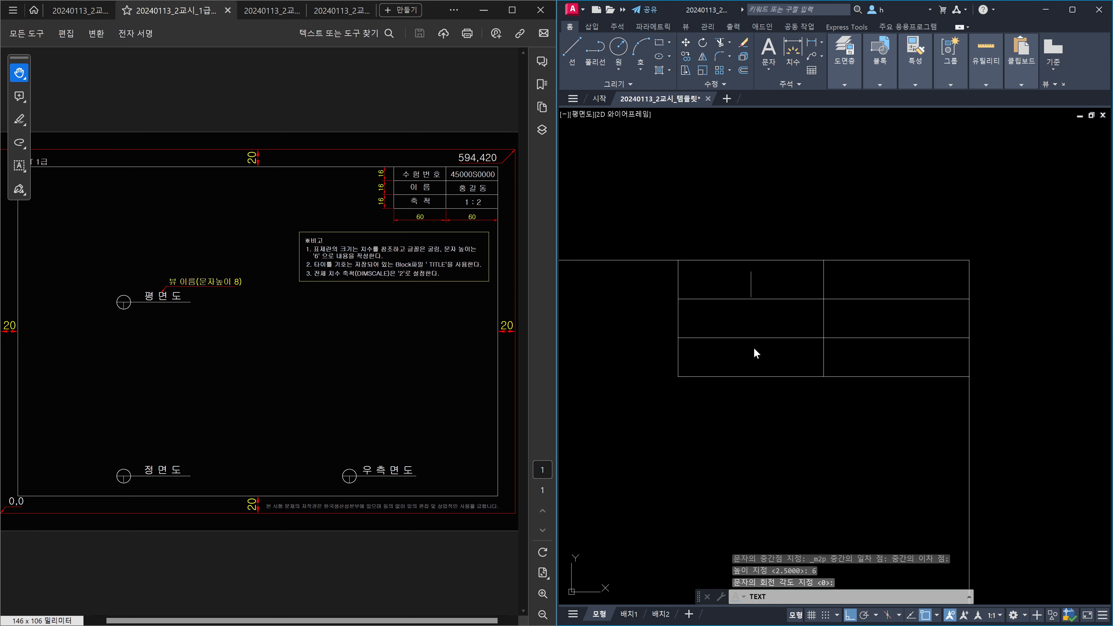
pyautogui.write('수 험')
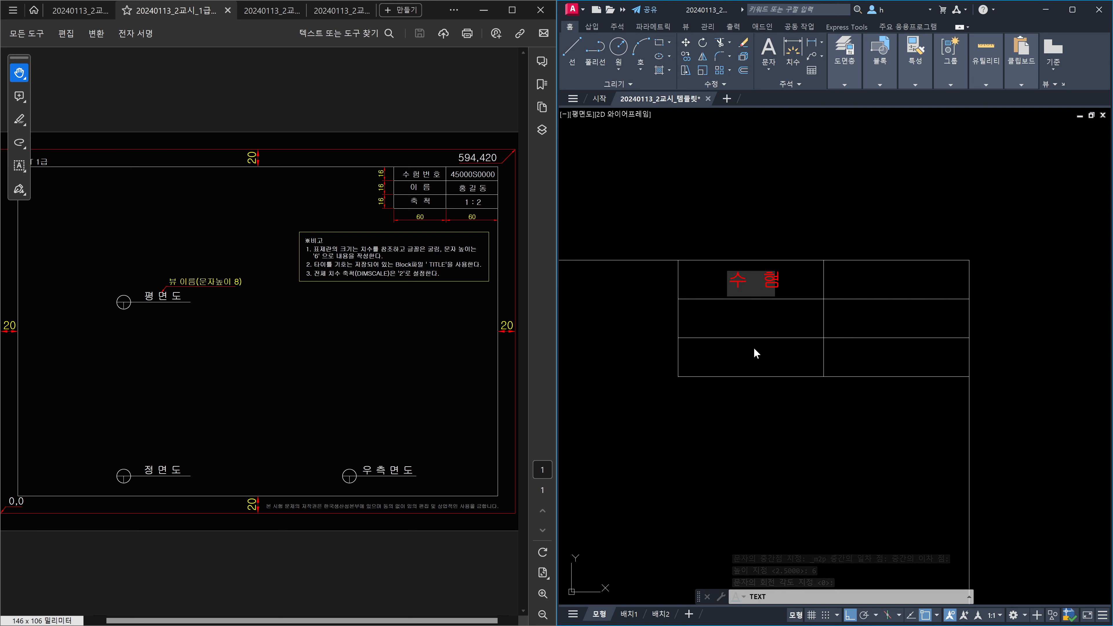
pyautogui.write(' 번 호')
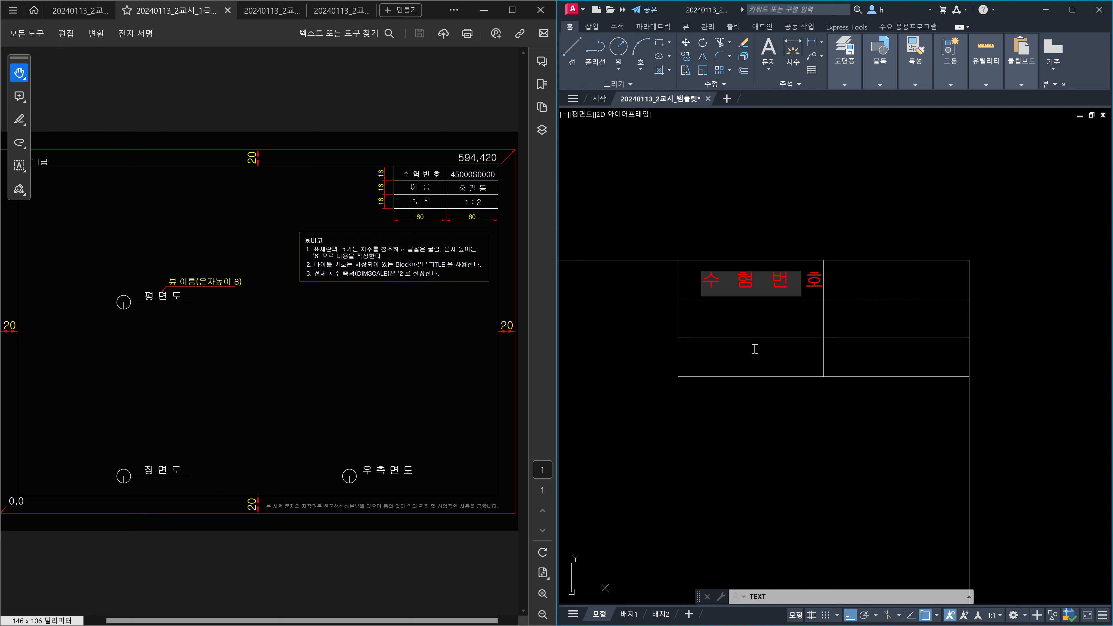
pyautogui.press('Return')
pyautogui.press('Return')
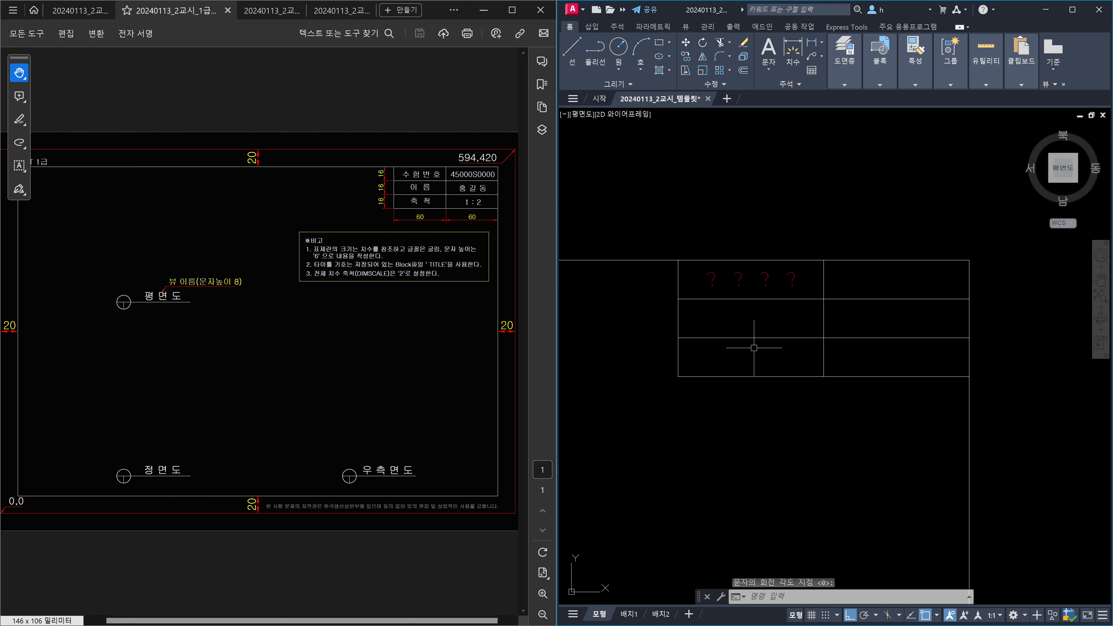
# Set the Standard text style's font to 굴림 in the Text Style dialog and apply it.
pyautogui.press('Escape')
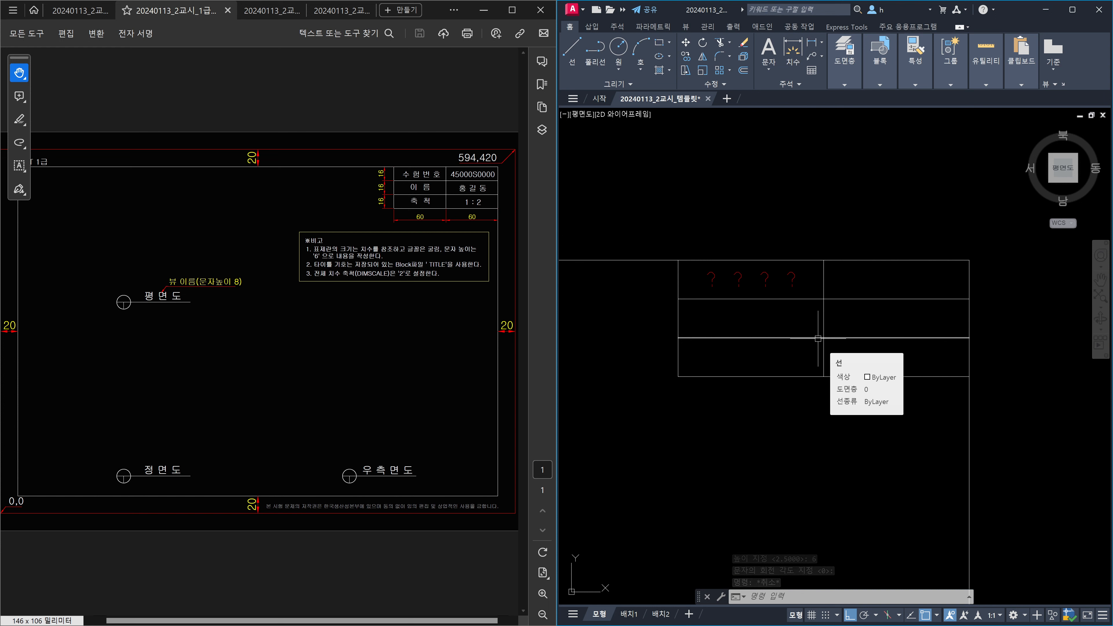
pyautogui.press('Escape')
pyautogui.write('ST')
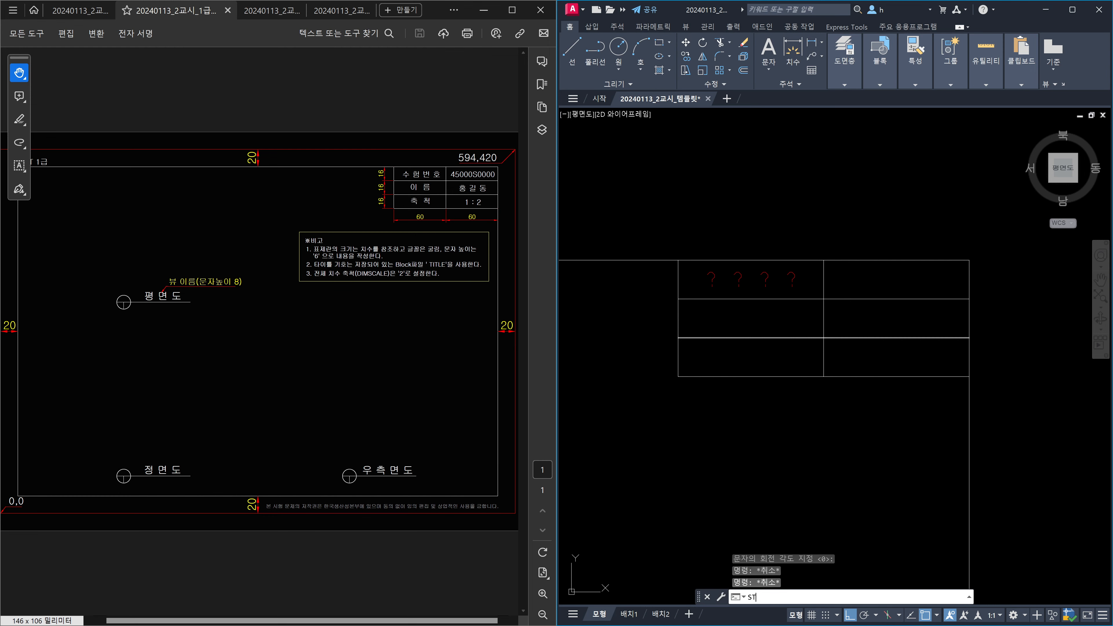
pyautogui.press('Return')
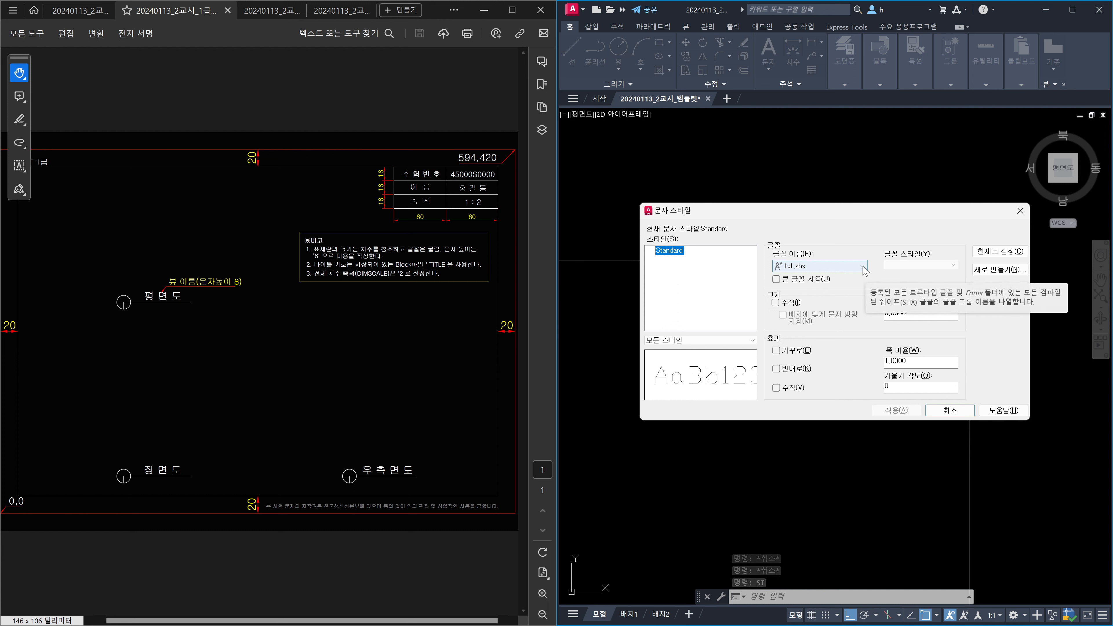
pyautogui.click(862, 266)
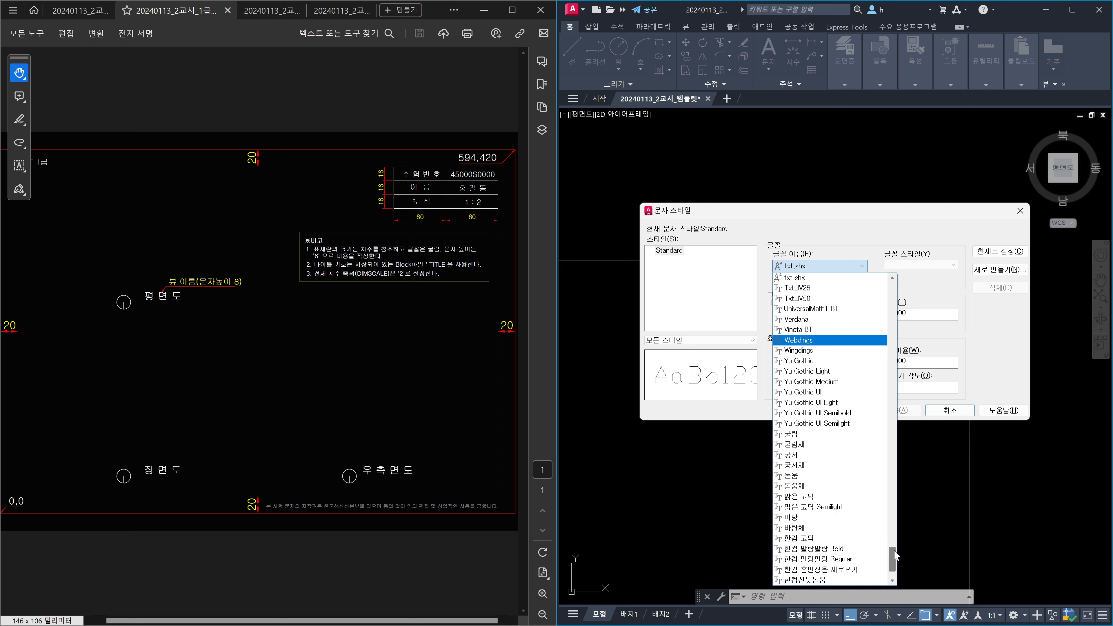
pyautogui.click(810, 438)
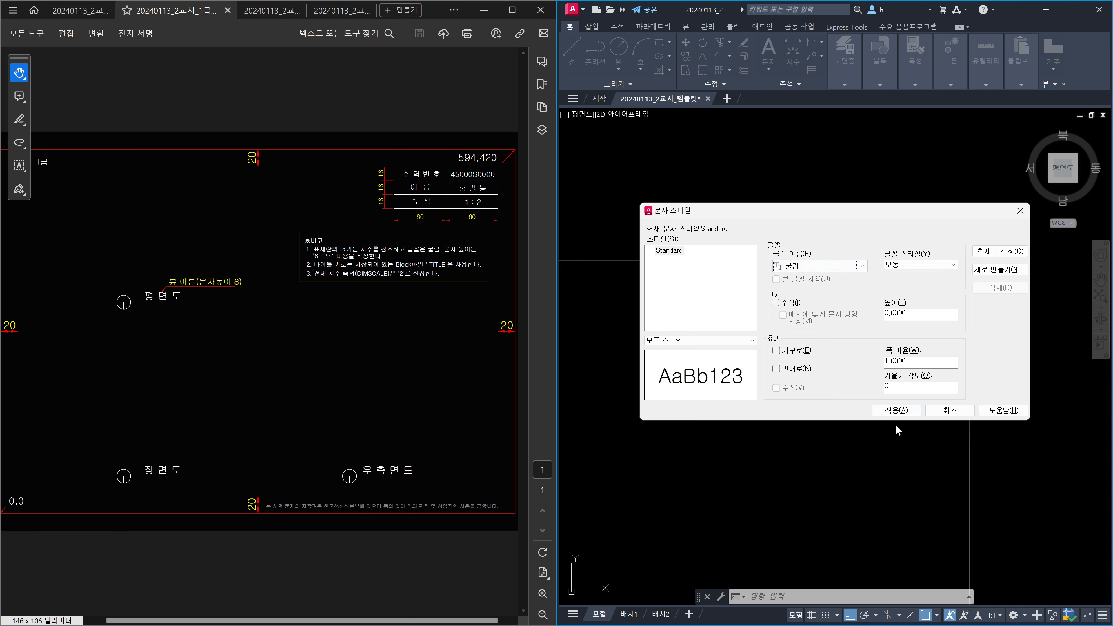
pyautogui.click(898, 412)
pyautogui.click(942, 412)
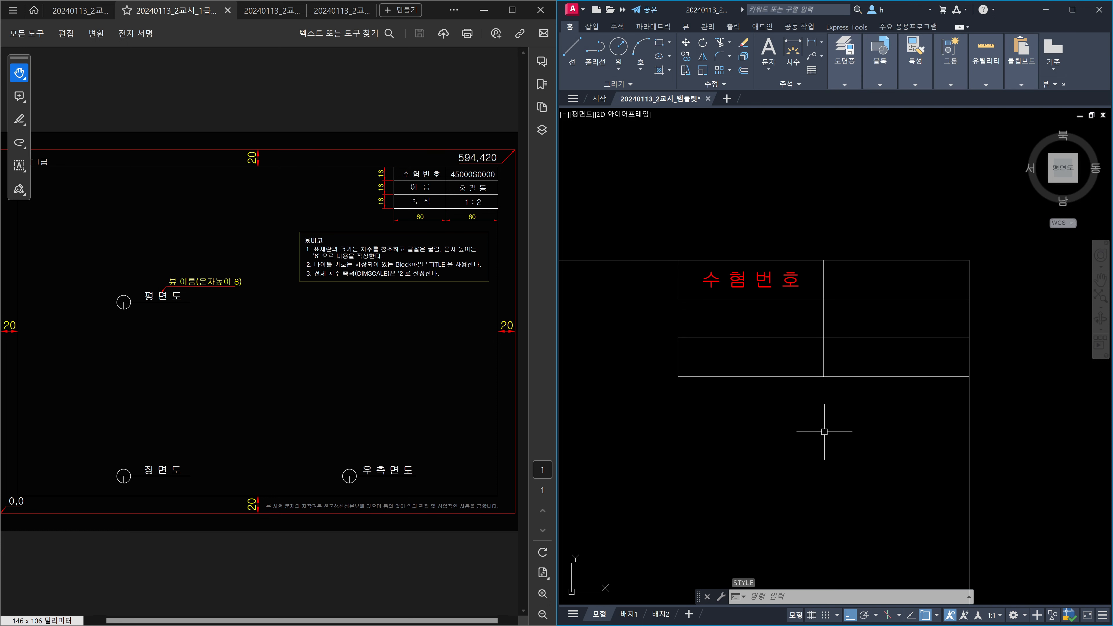
# Move the 수험번호 label onto the 문자 layer using the Home tab layer list.
pyautogui.press('Escape')
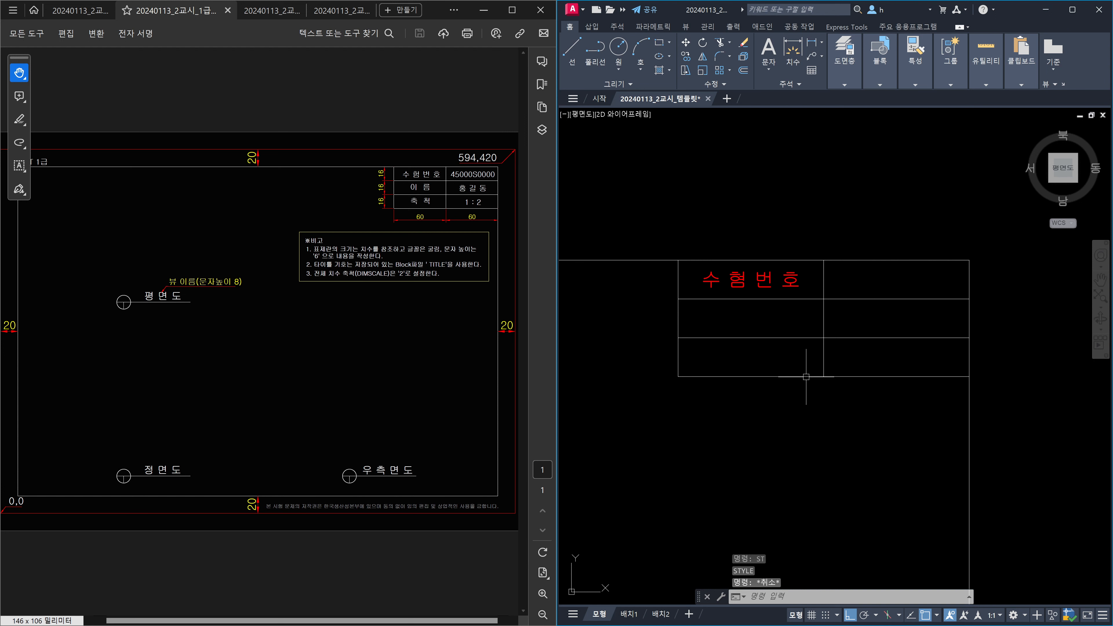
pyautogui.moveTo(791, 284)
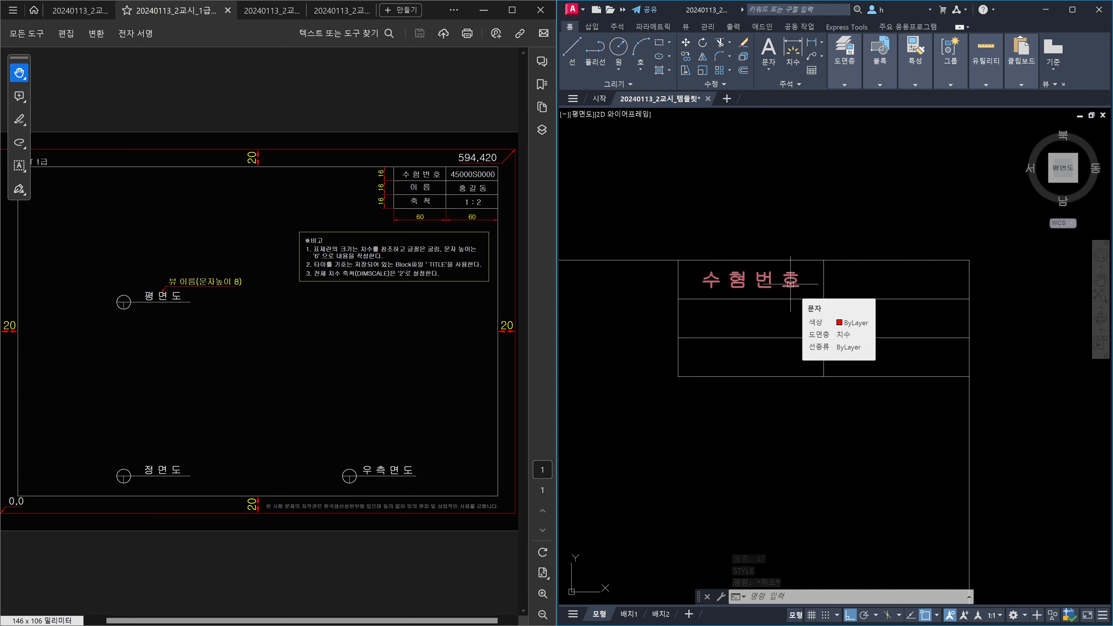
pyautogui.click(790, 283)
pyautogui.click(841, 87)
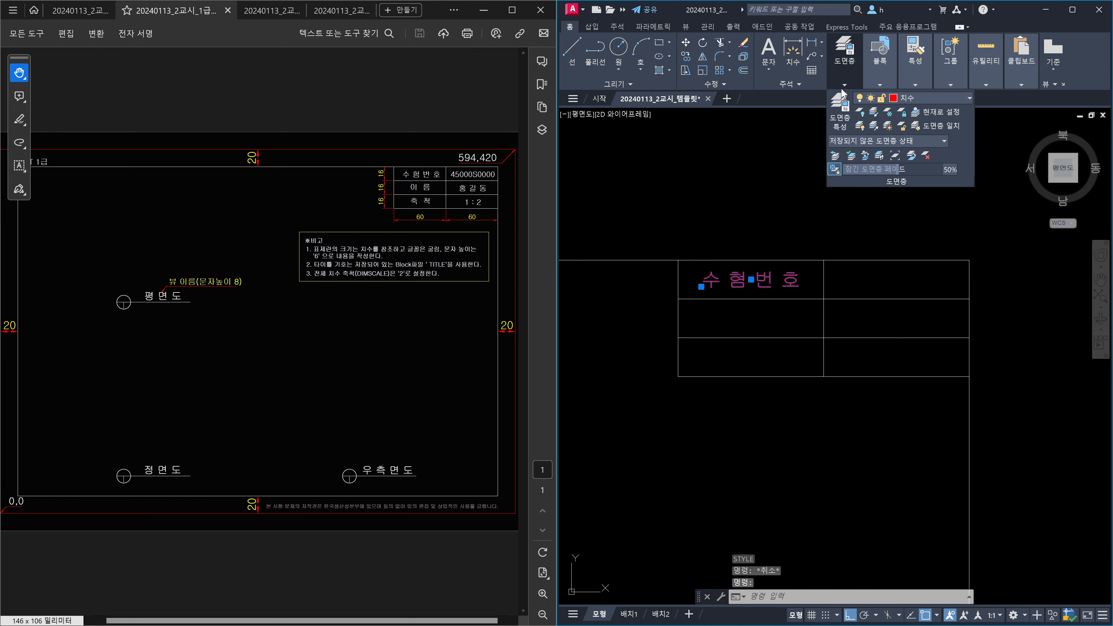
pyautogui.click(937, 96)
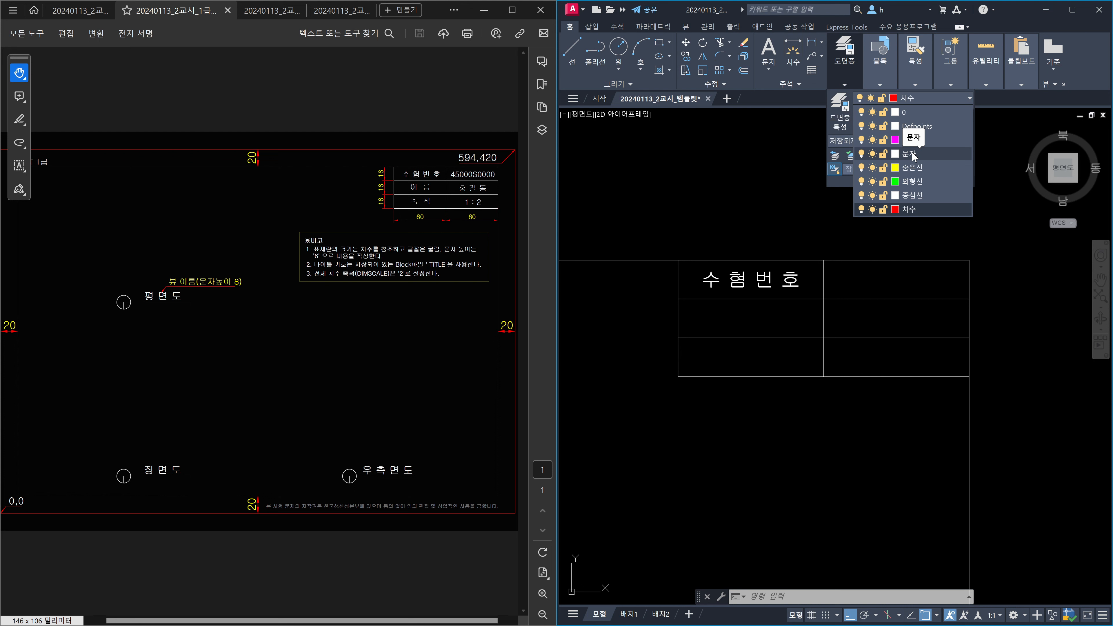
pyautogui.click(909, 153)
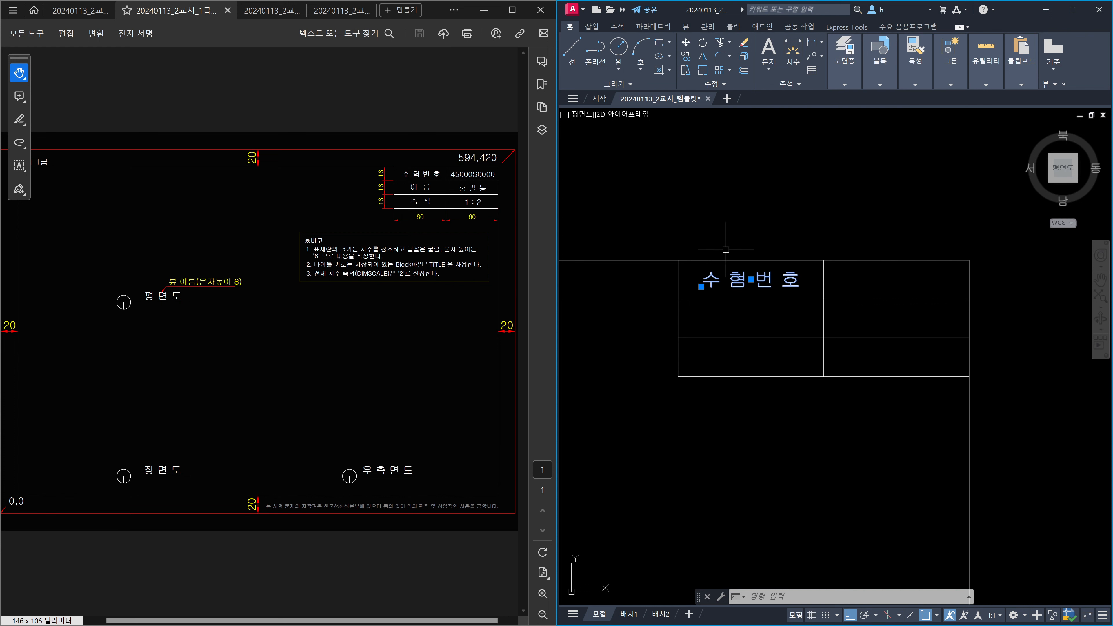
pyautogui.click(723, 277)
# Begin an -ARRAY of the 수험번호 label, then cancel it.
pyautogui.press('Escape')
pyautogui.write('-AR')
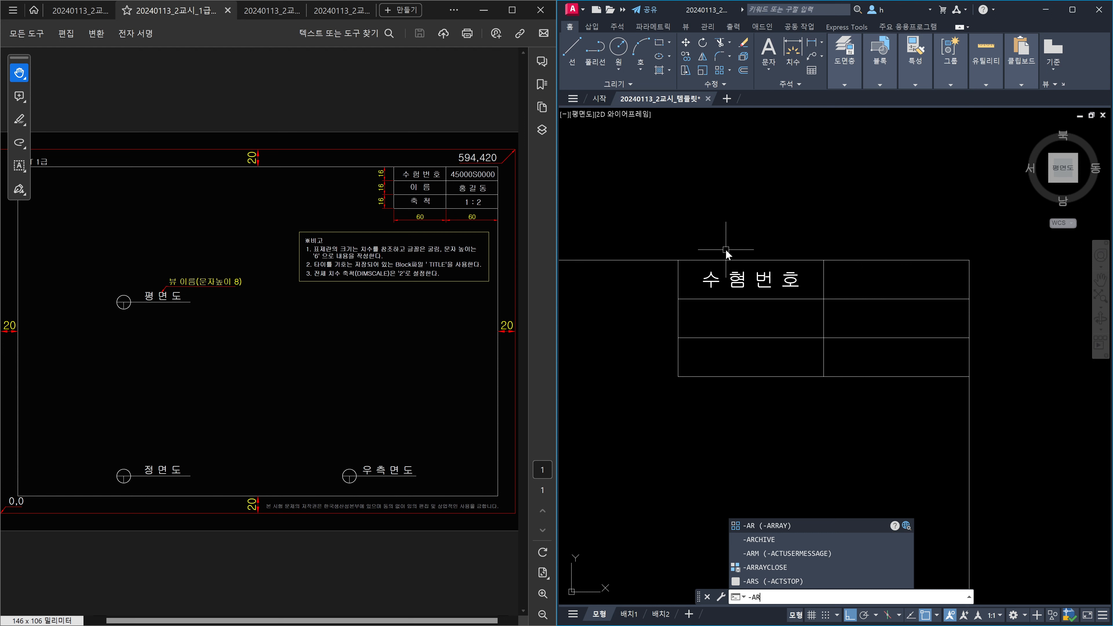
pyautogui.press('Return')
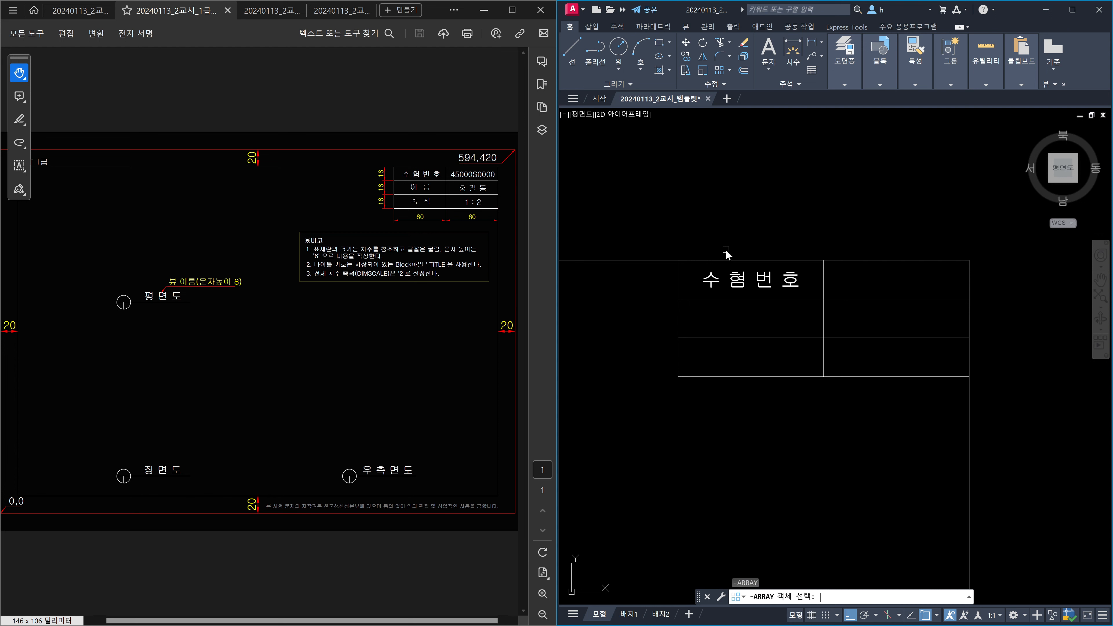
pyautogui.click(740, 281)
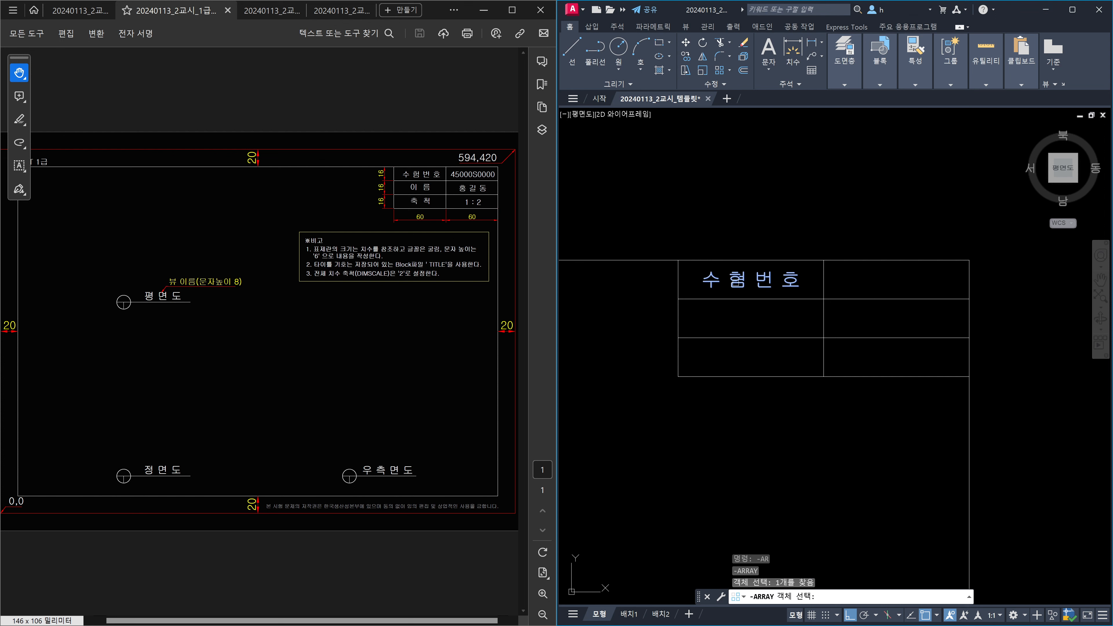
pyautogui.press('Return')
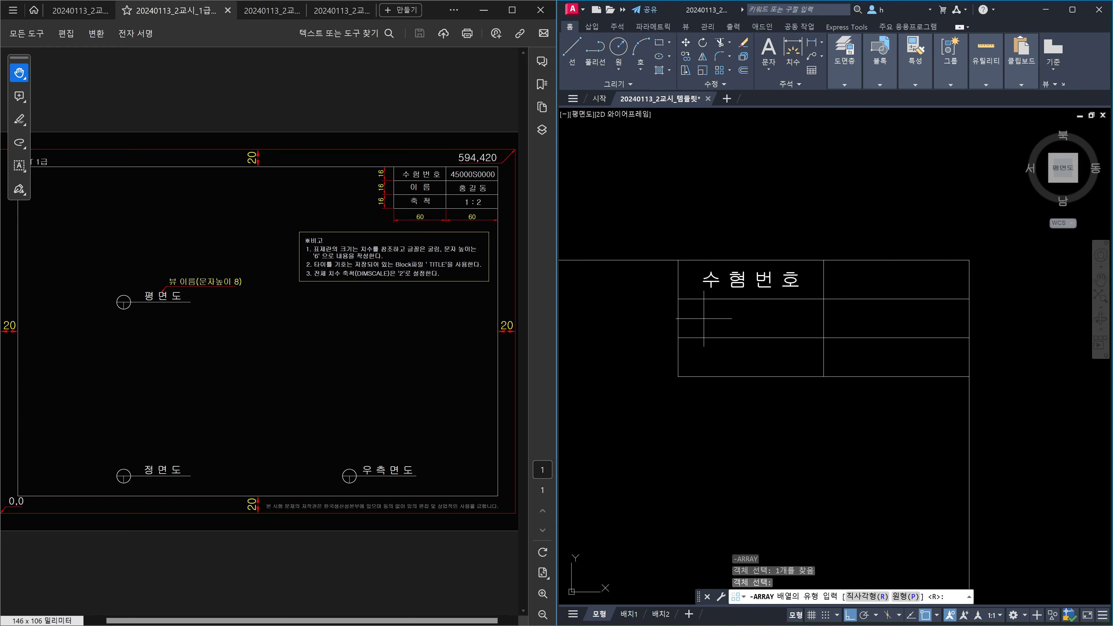
pyautogui.press('Escape')
# Retype the 험 syllable in the 수험번호 label.
pyautogui.scroll(6, 733, 284)
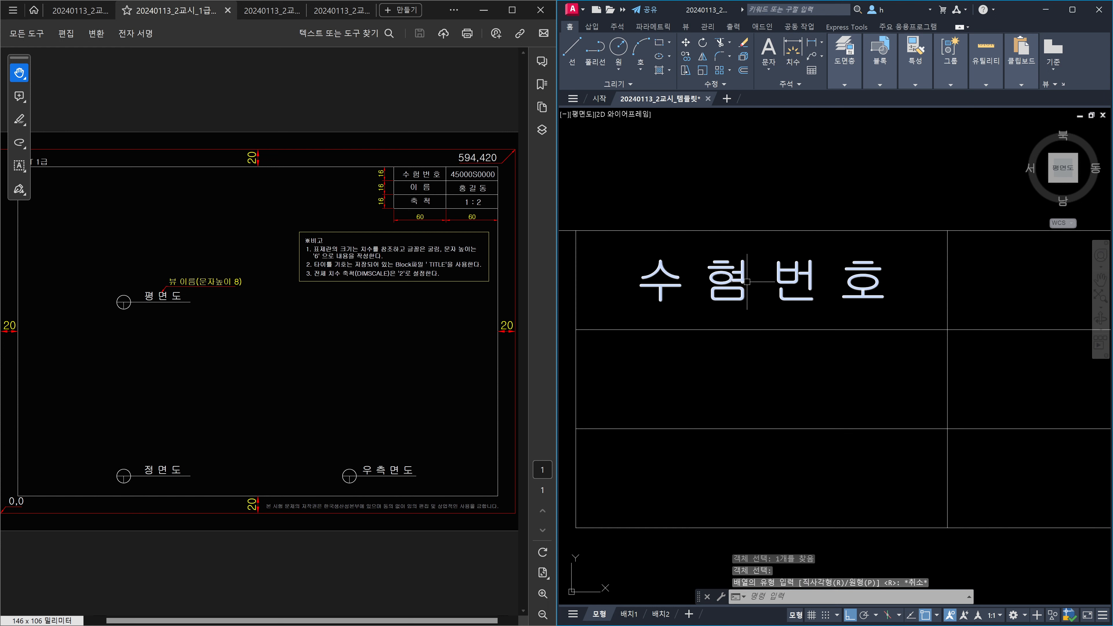
pyautogui.click(740, 284)
pyautogui.doubleClick(745, 285)
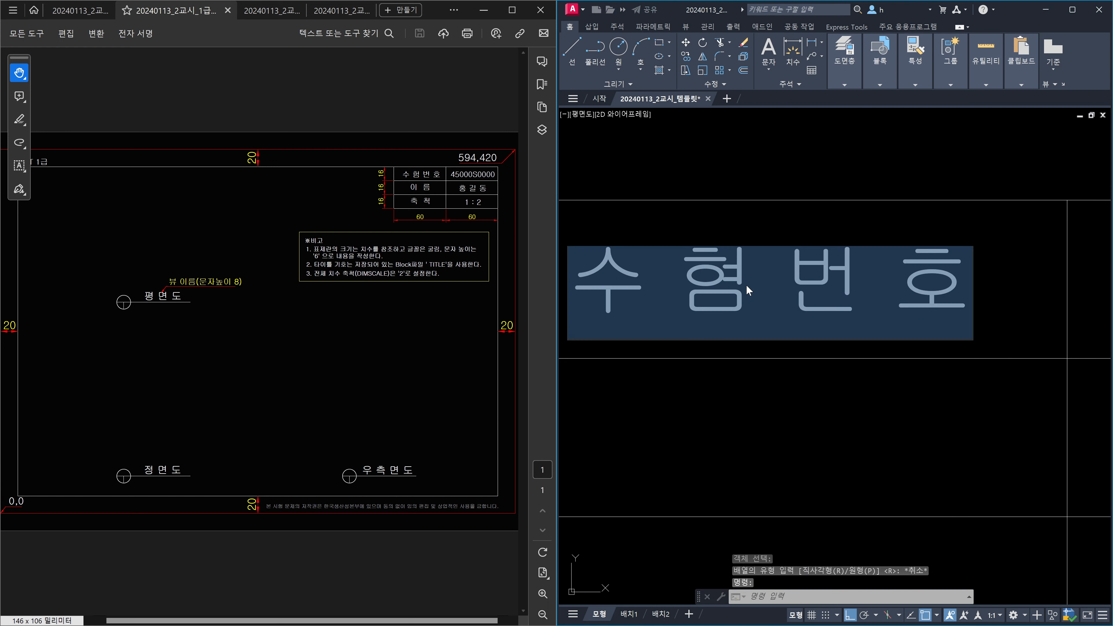
pyautogui.press('BackSpace')
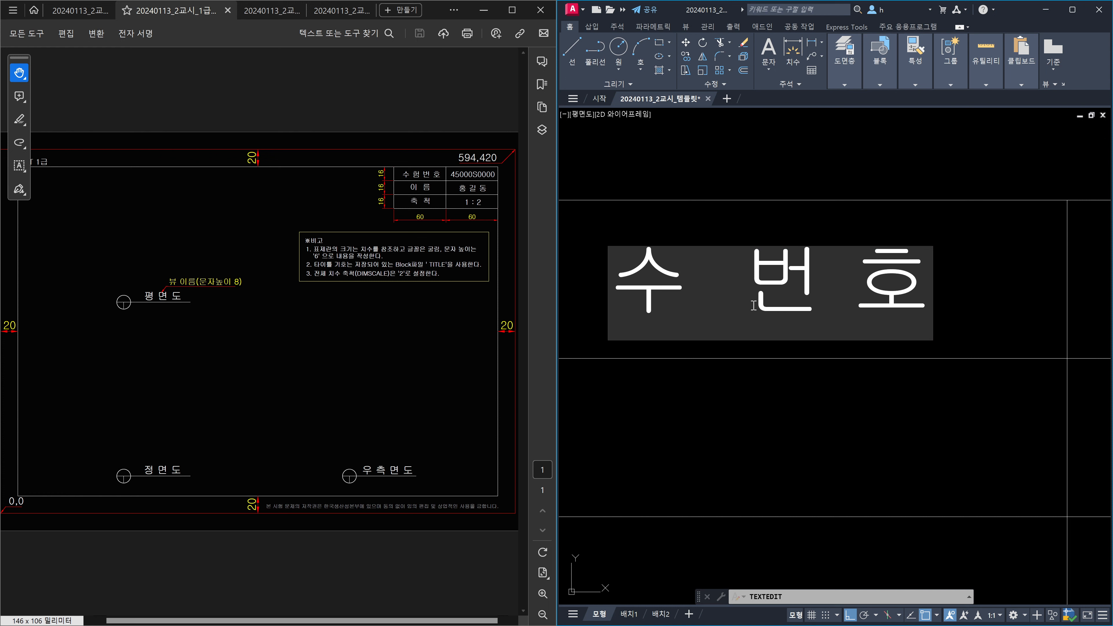
pyautogui.write('험')
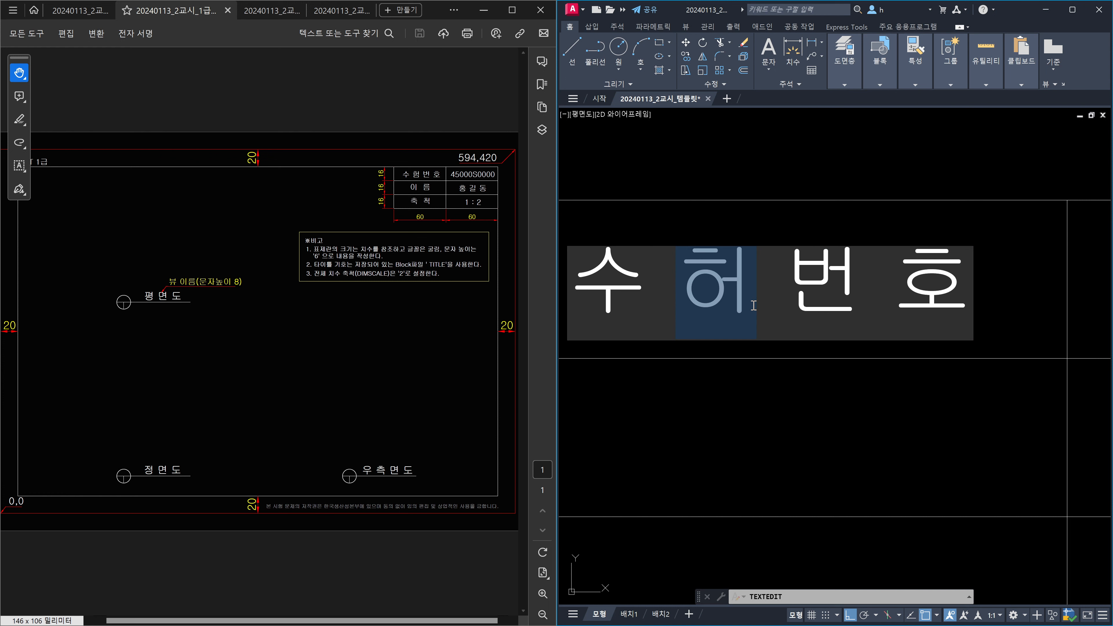
pyautogui.press('Escape')
pyautogui.press('Escape')
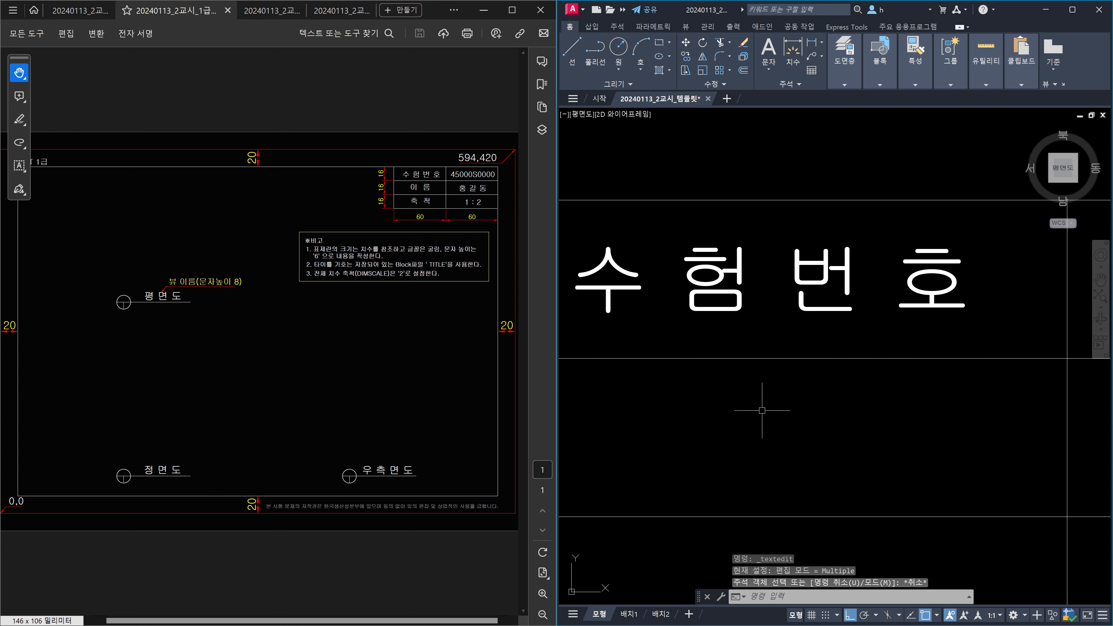
# Pan back to the title-block table and restart the -ARRAY command.
pyautogui.scroll(-4, 794, 388)
pyautogui.scroll(-2, 794, 387)
pyautogui.moveTo(804, 389); pyautogui.dragTo(766, 387, button='middle')
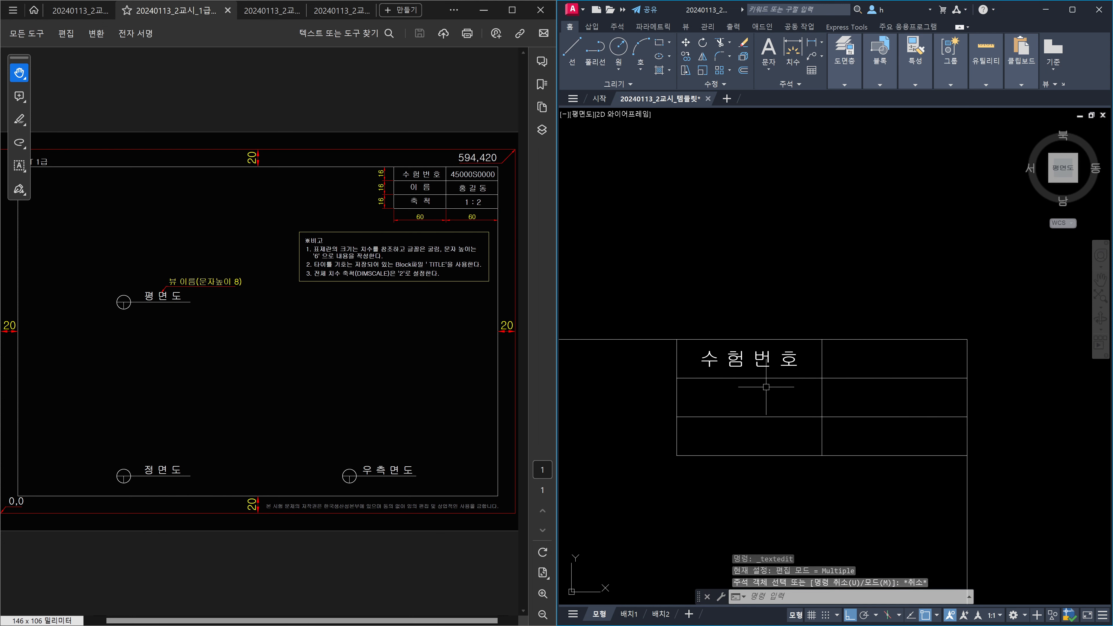
pyautogui.scroll(2, 766, 387)
pyautogui.press('Escape')
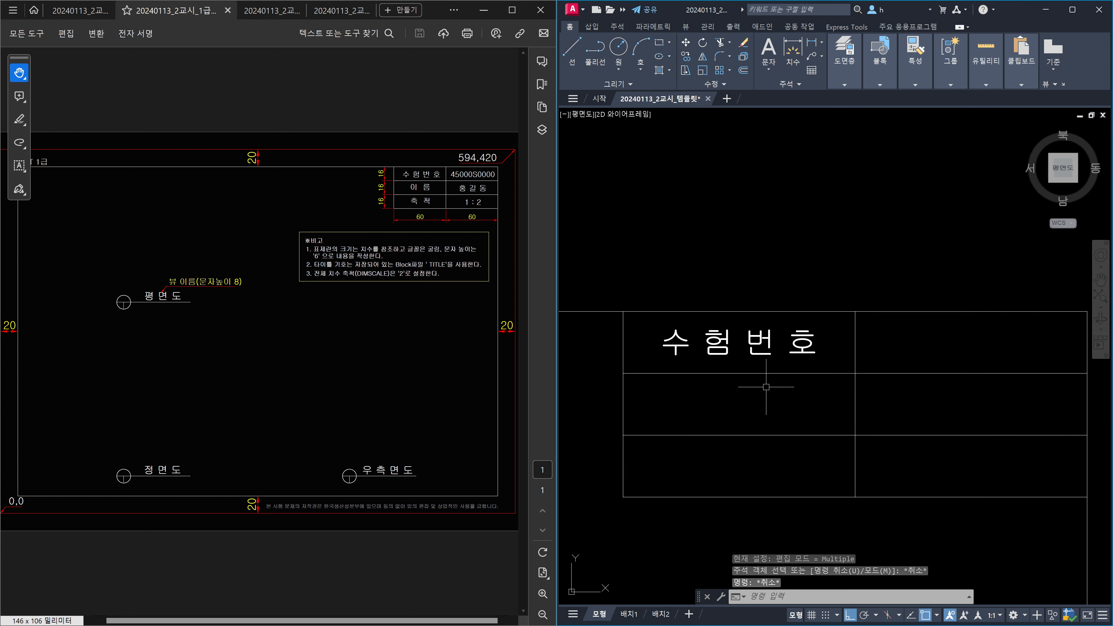
pyautogui.write('-AR')
pyautogui.press('Return')
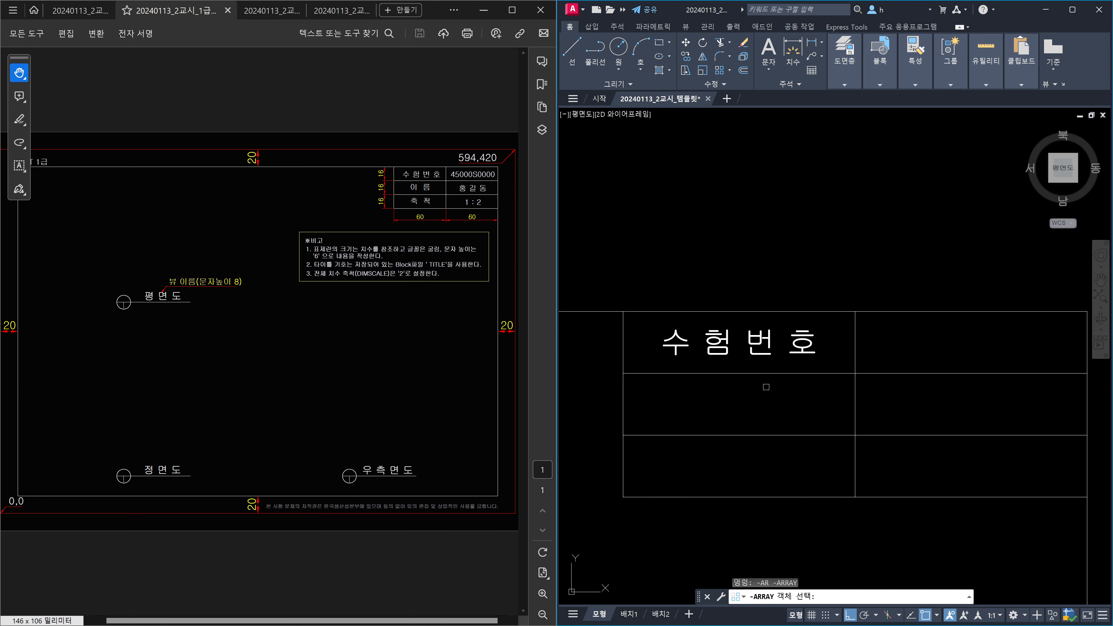
# Array the 수험번호 label in 3 rows by 2 columns, spaced by the table's cell corners.
pyautogui.click(747, 343)
pyautogui.press('Return')
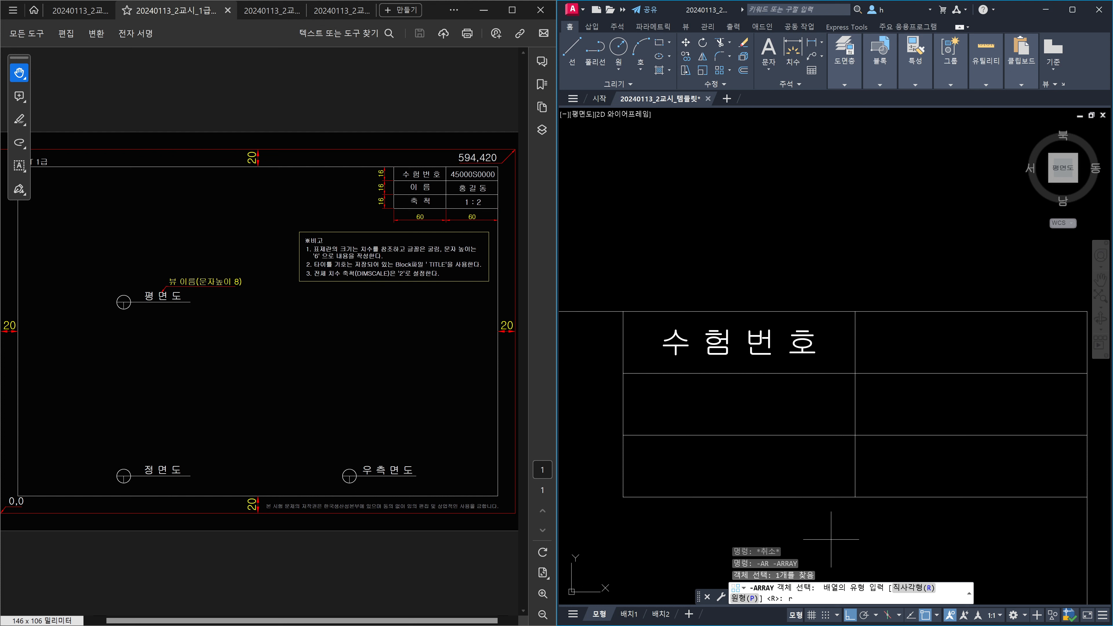
pyautogui.write('r')
pyautogui.press('Return')
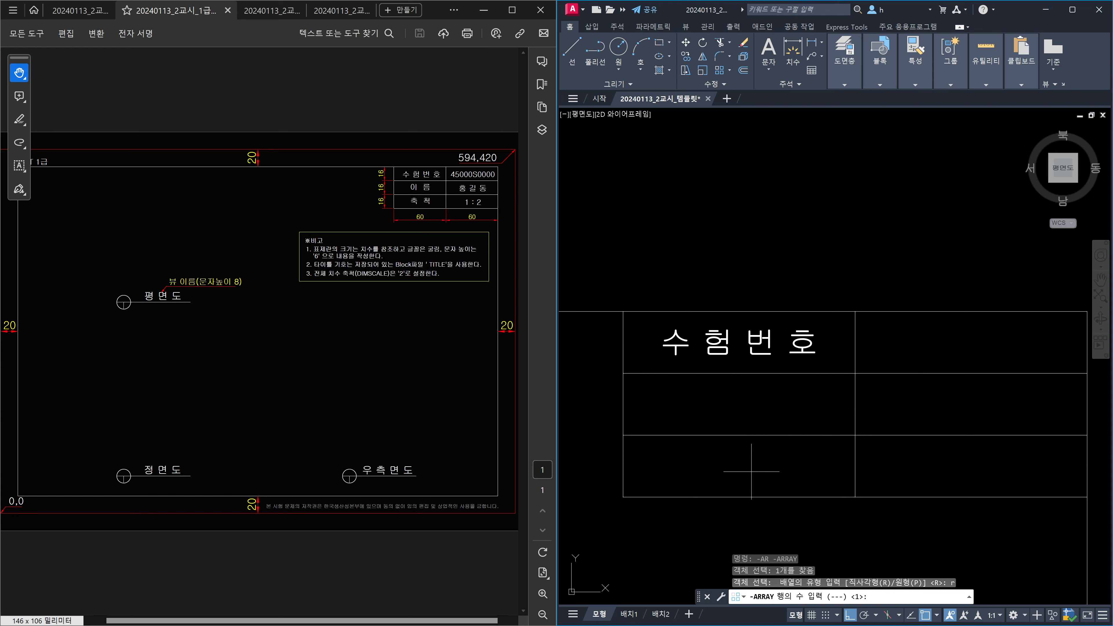
pyautogui.press('Return')
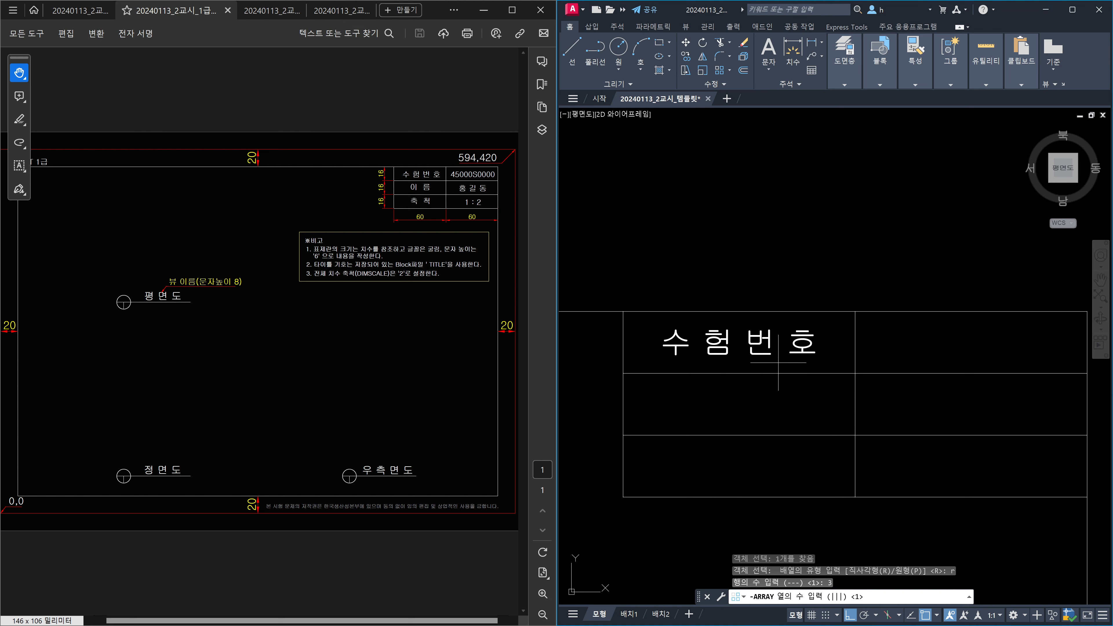
pyautogui.write('2')
pyautogui.press('Return')
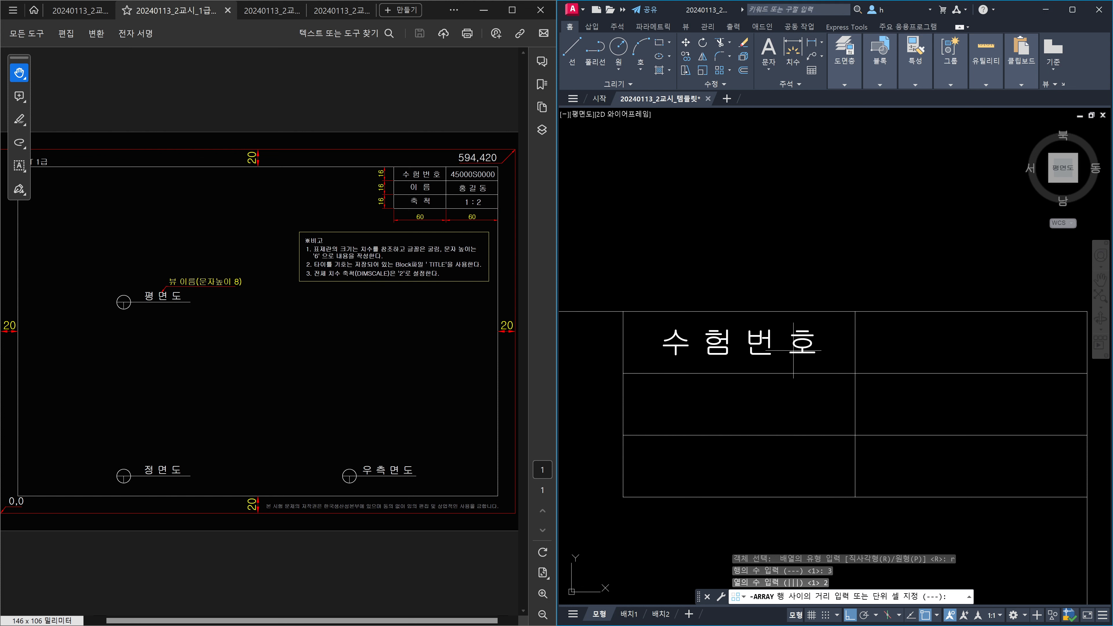
pyautogui.click(622, 312)
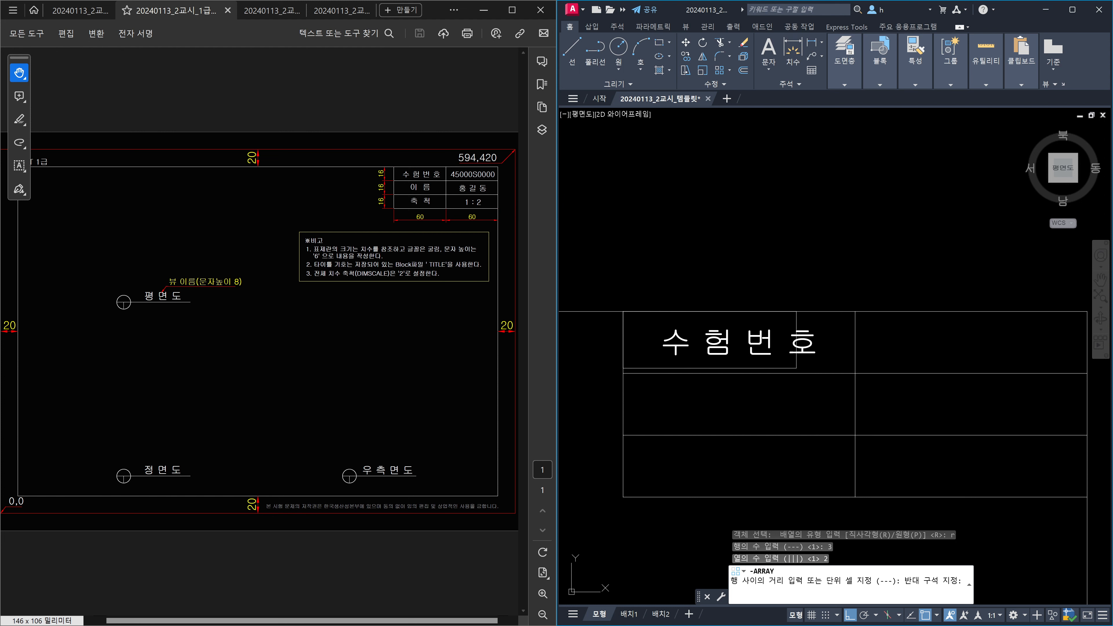
pyautogui.click(852, 373)
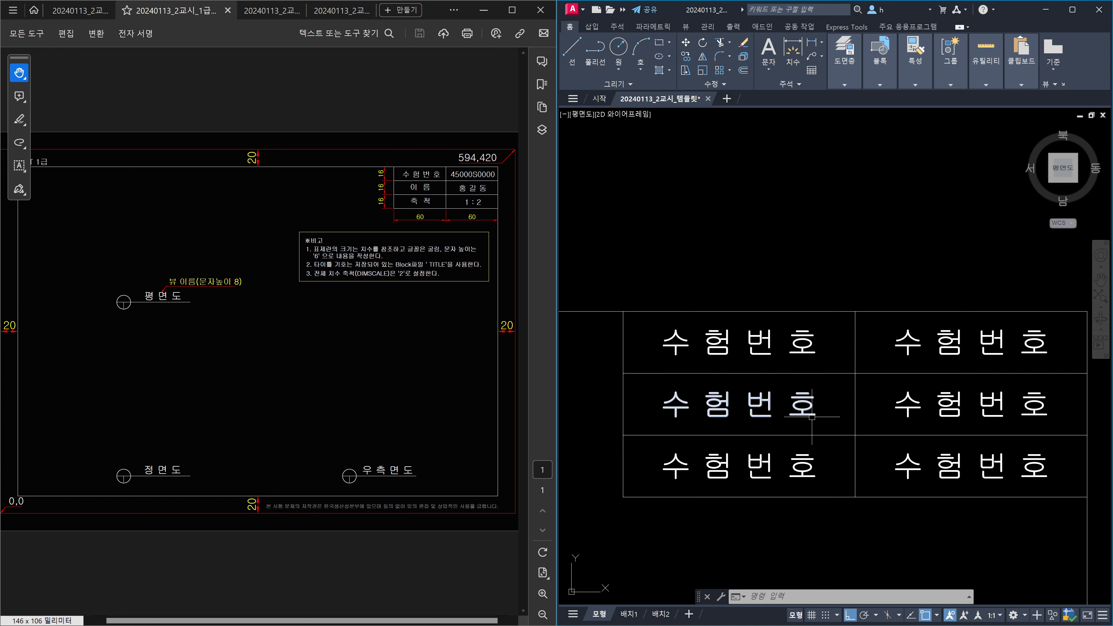
pyautogui.moveTo(812, 416)
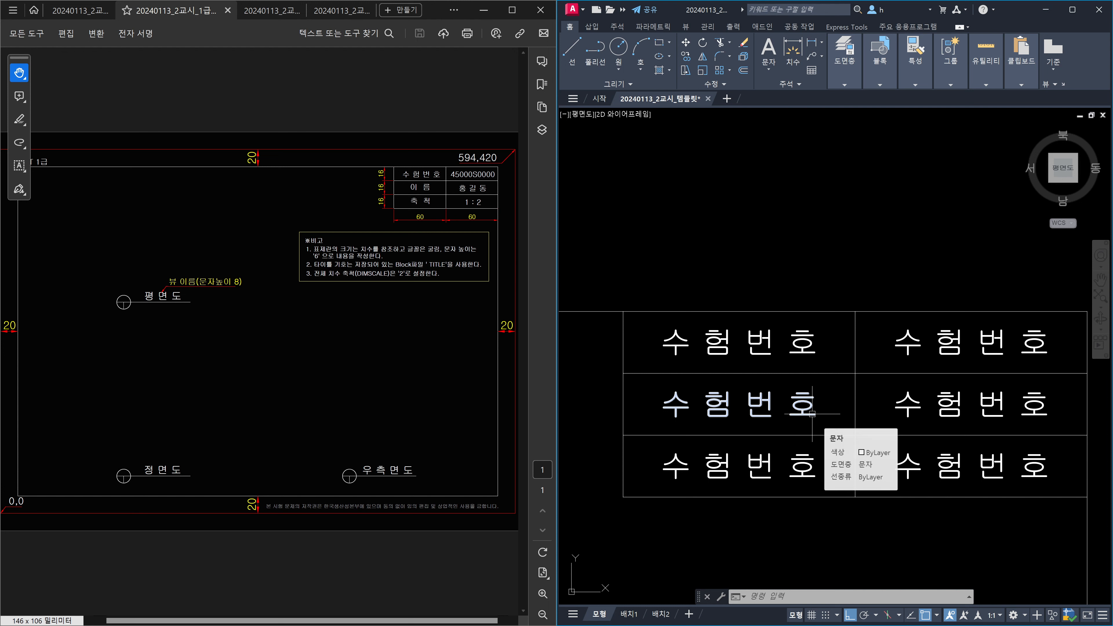
# Change the middle-left label to 이 름.
pyautogui.click(812, 413)
pyautogui.doubleClick(813, 414)
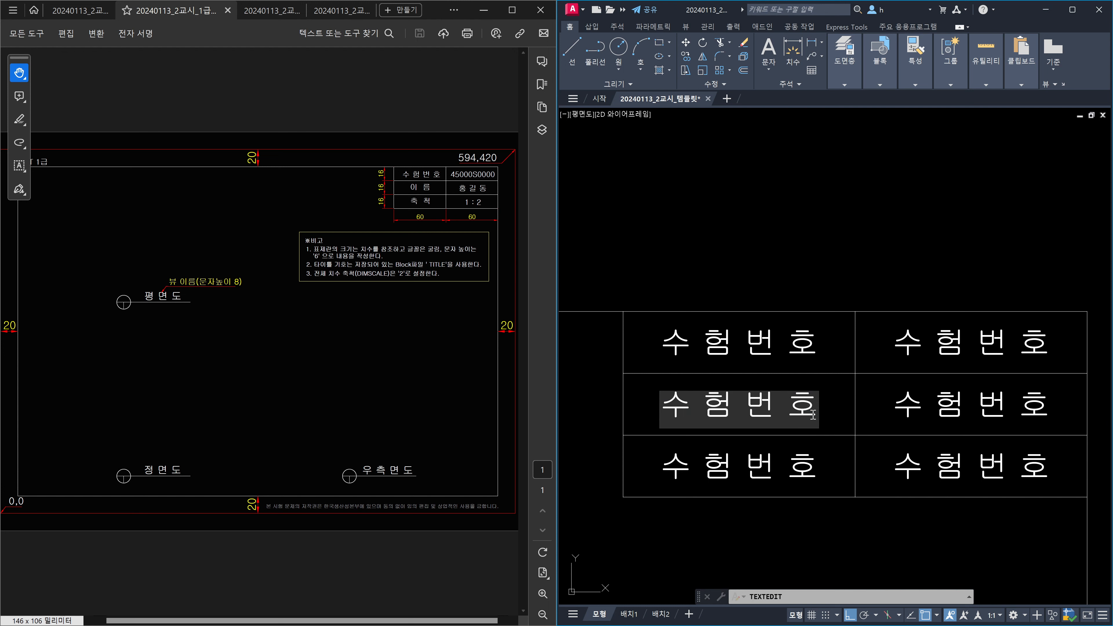
pyautogui.press('BackSpace')
pyautogui.press('BackSpace')
pyautogui.press('BackSpace')
pyautogui.press('BackSpace')
pyautogui.press('BackSpace')
pyautogui.press('BackSpace')
pyautogui.press('BackSpace')
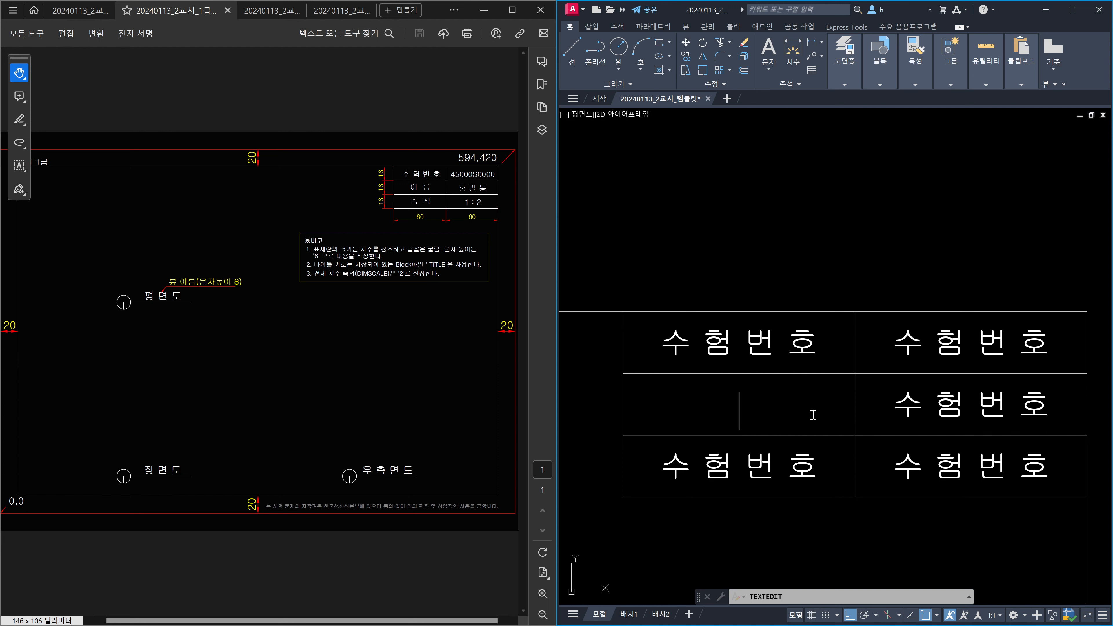
pyautogui.write('이')
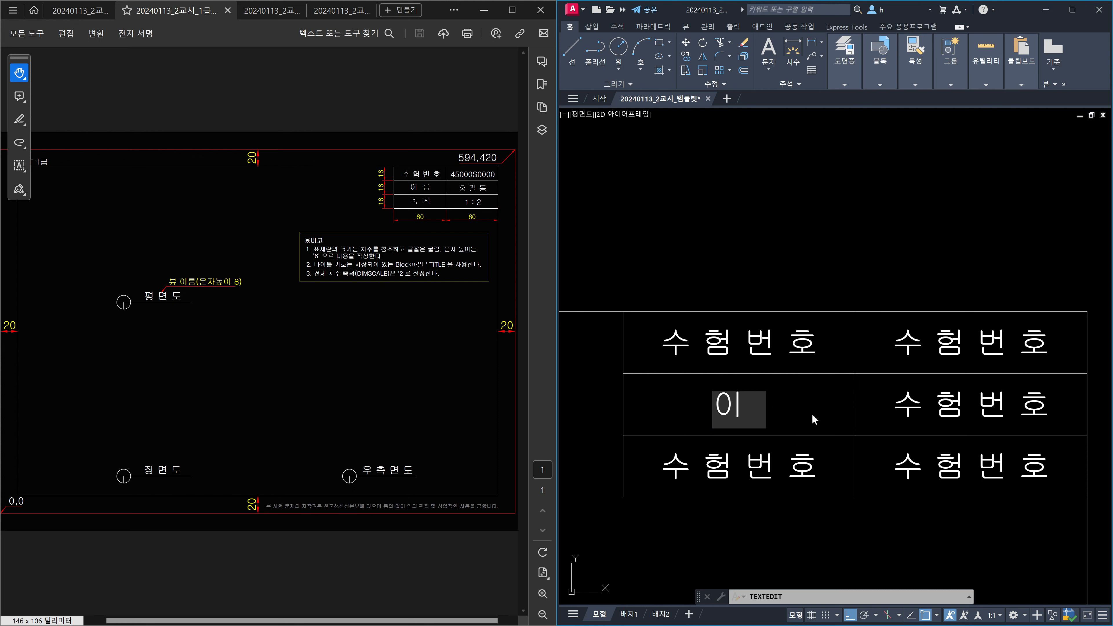
pyautogui.write('   름')
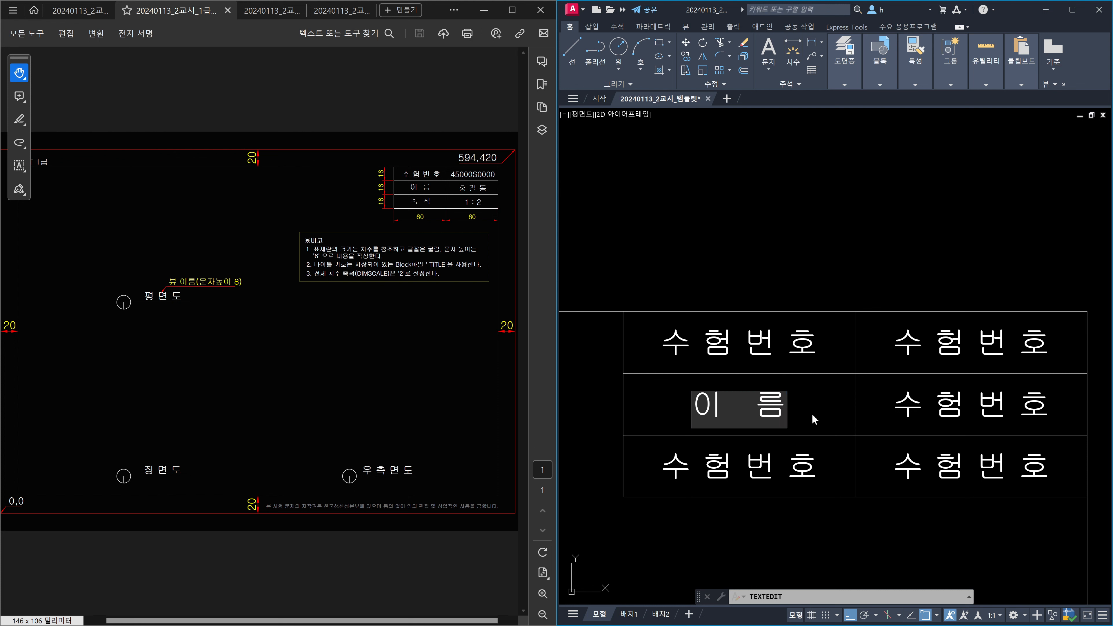
pyautogui.press('Return')
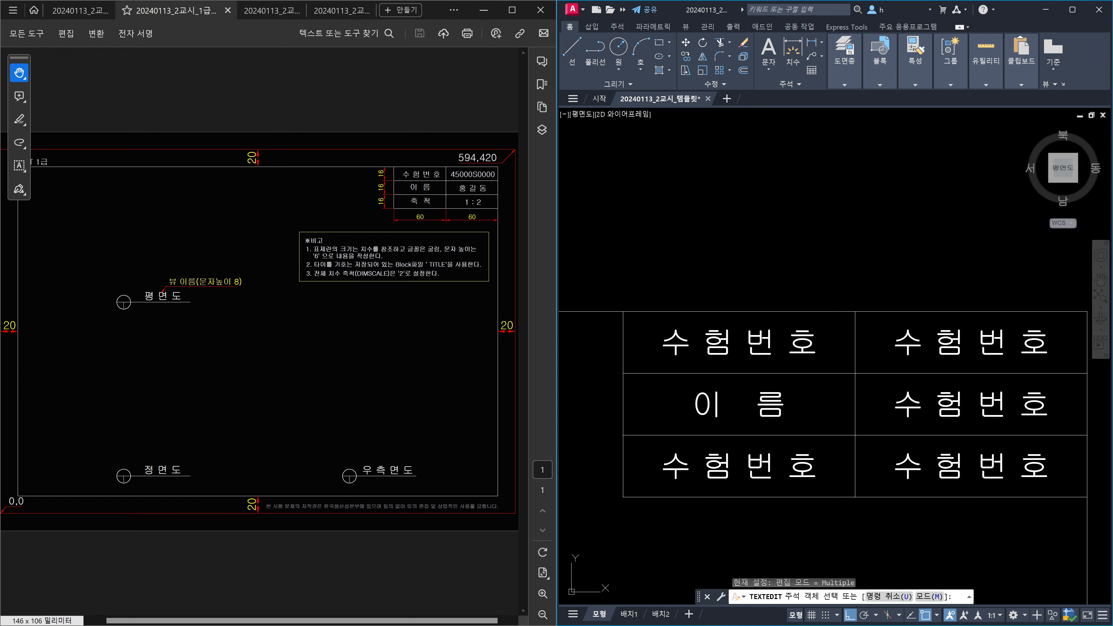
# Change the bottom-left label to 축 척.
pyautogui.click(808, 456)
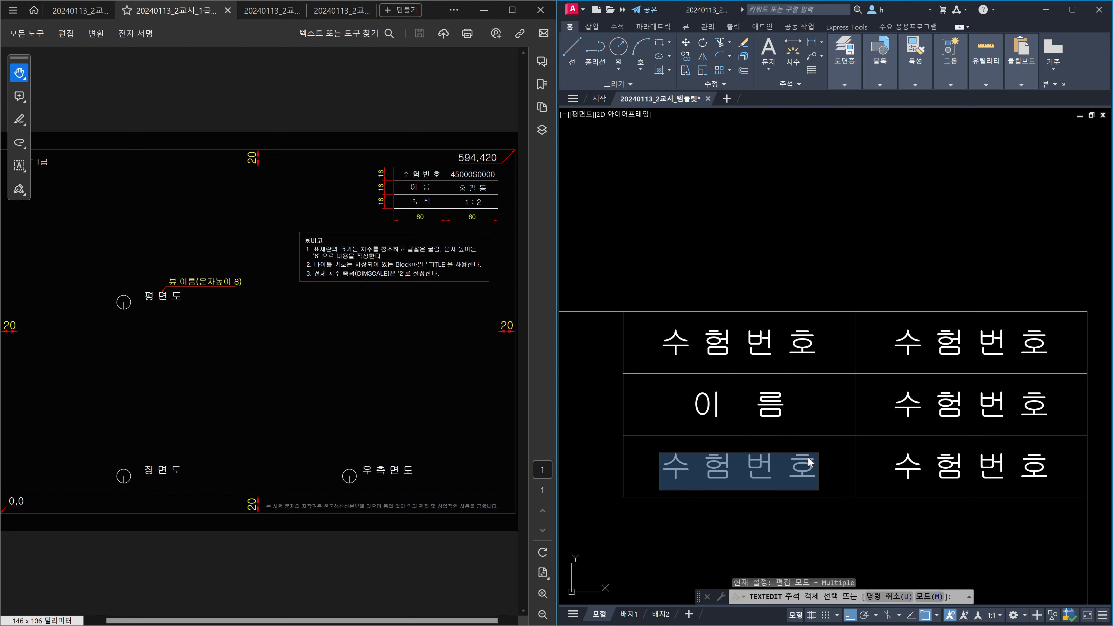
pyautogui.write('추')
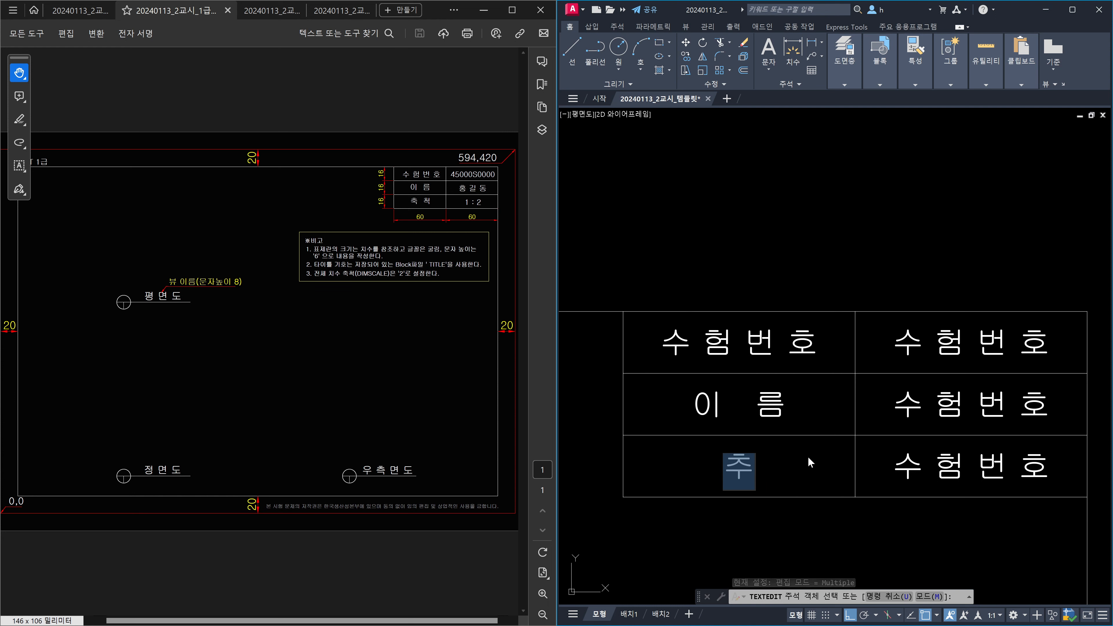
pyautogui.write('ㄱ')
pyautogui.write('척')
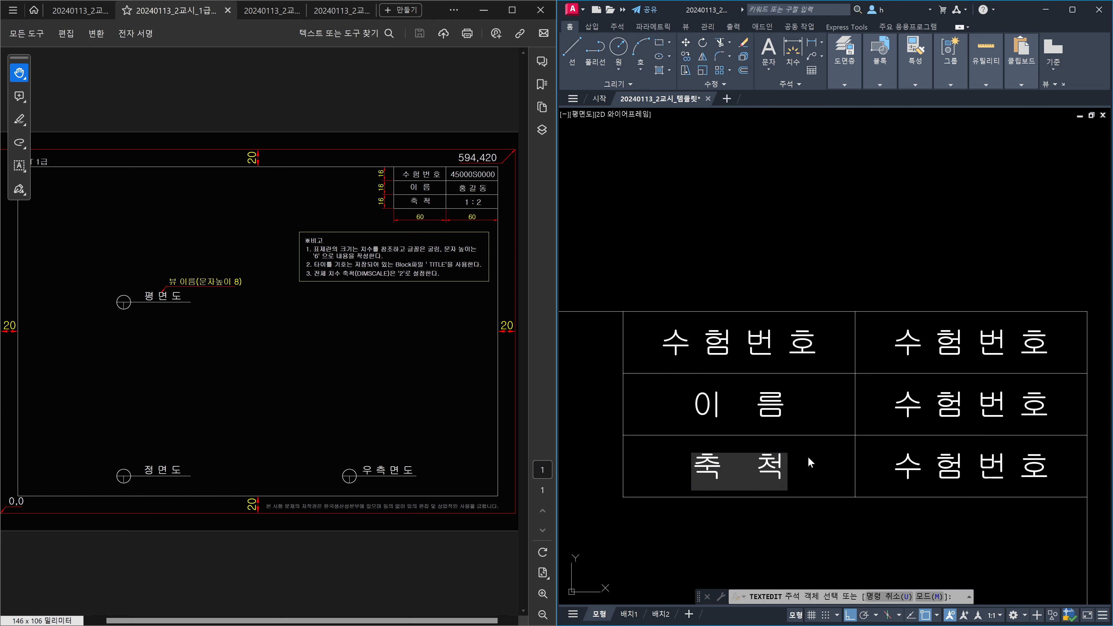
pyautogui.press('Return')
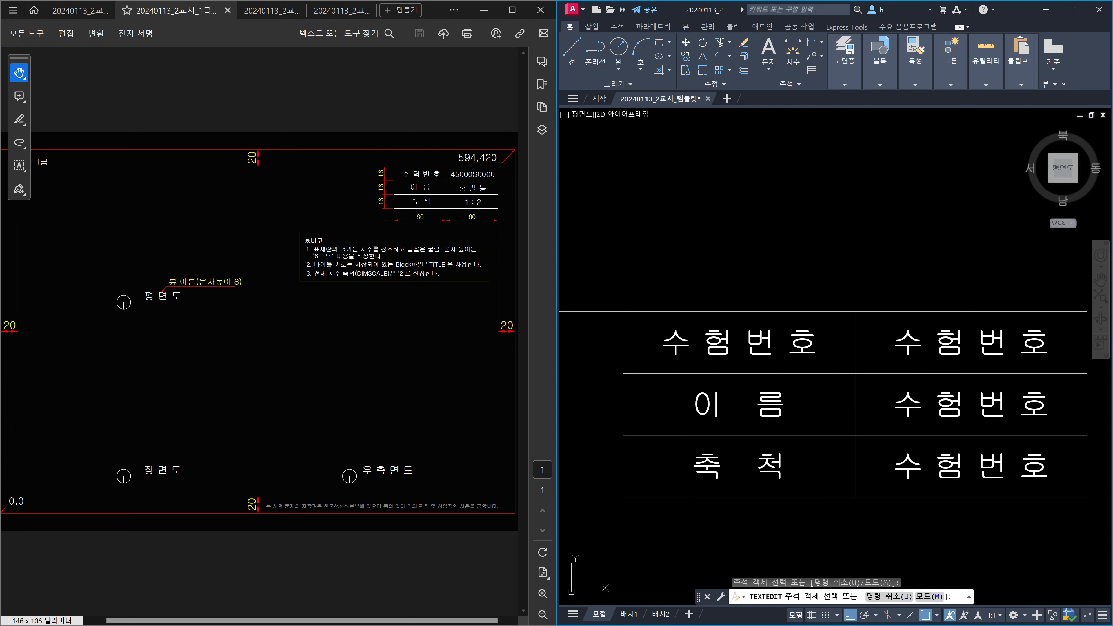
pyautogui.click(917, 344)
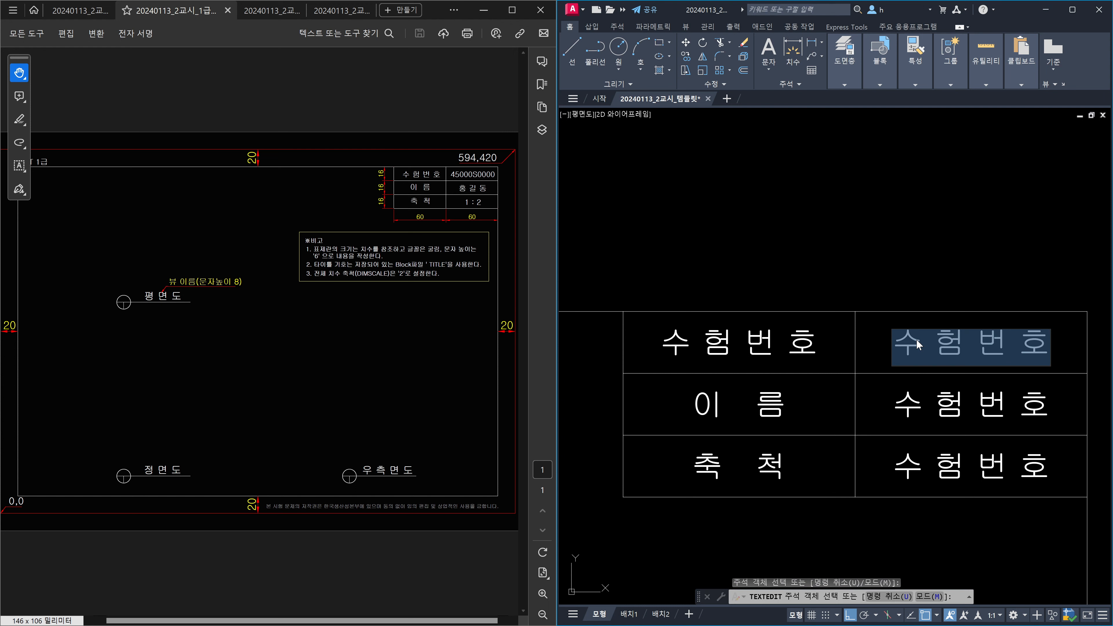
# Enter the exam number in the top-right cell and the name in the middle-right cell.
pyautogui.write('45000')
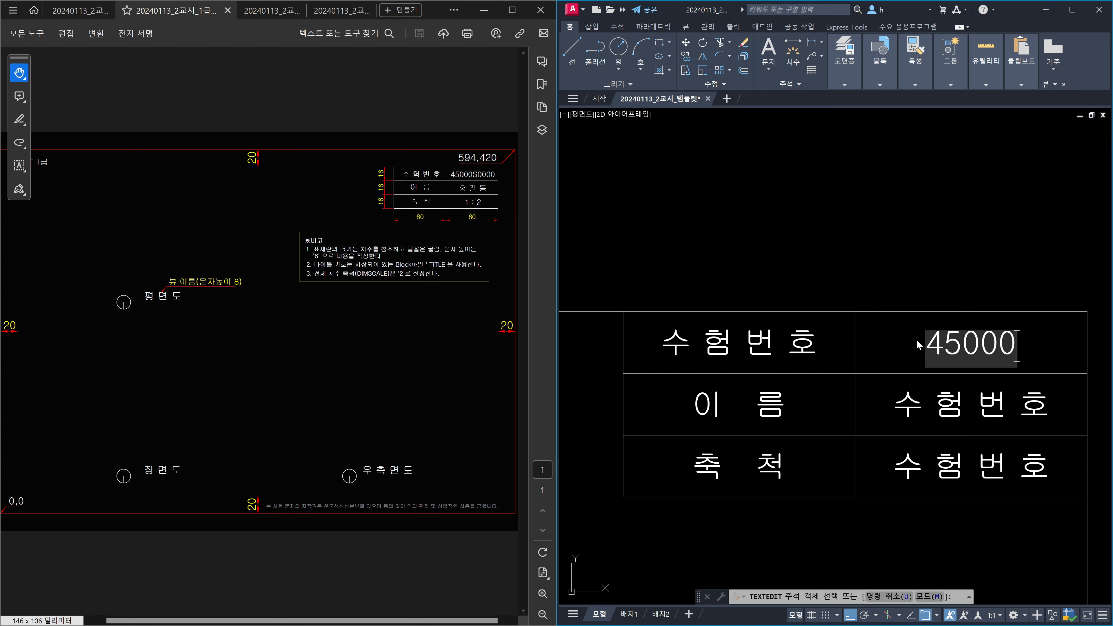
pyautogui.write('S')
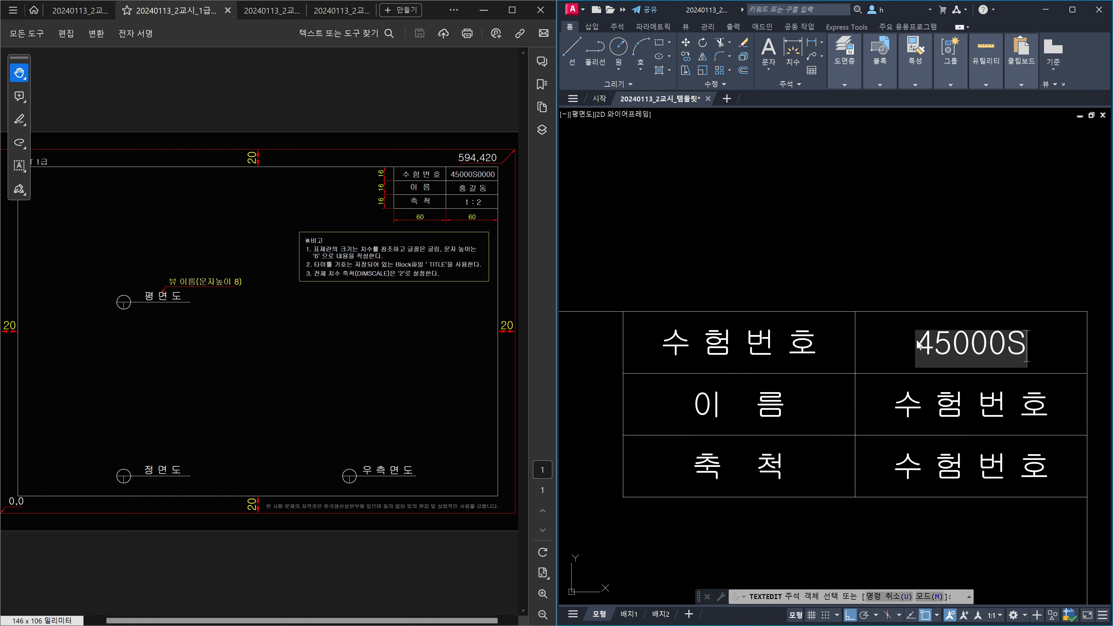
pyautogui.write('000')
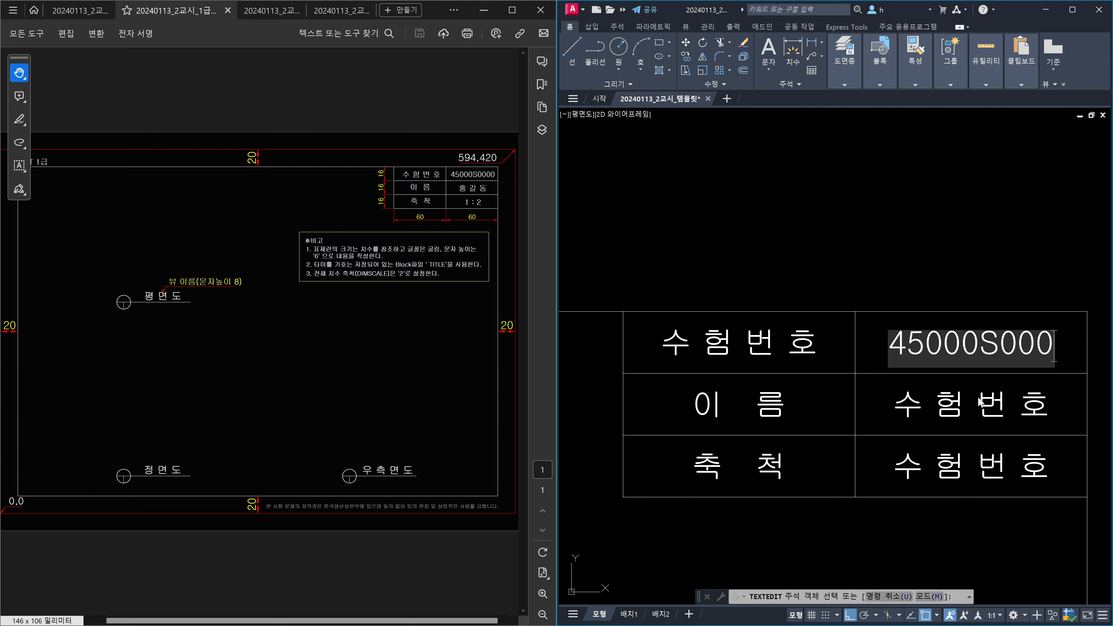
pyautogui.write('0')
pyautogui.press('Return')
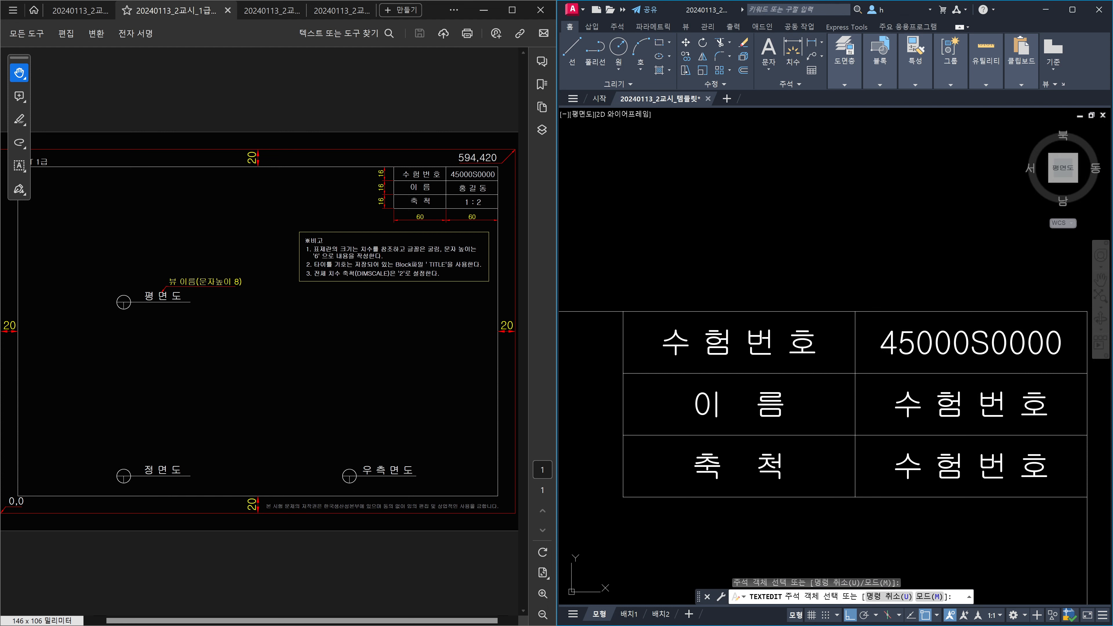
pyautogui.click(955, 405)
pyautogui.write('A')
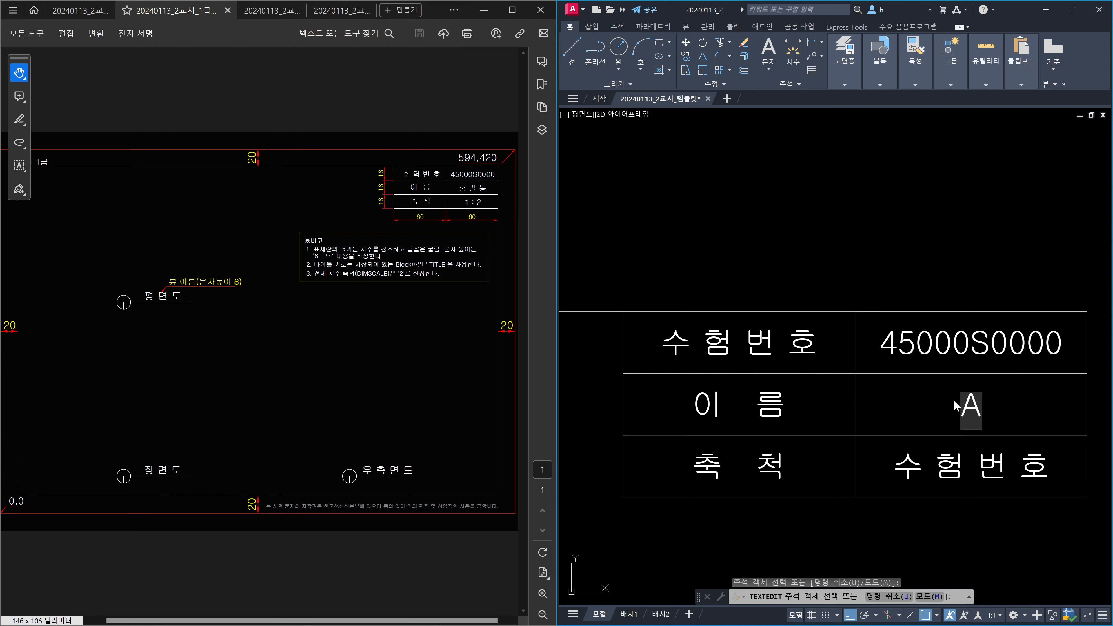
pyautogui.write('I')
pyautogui.press('Return')
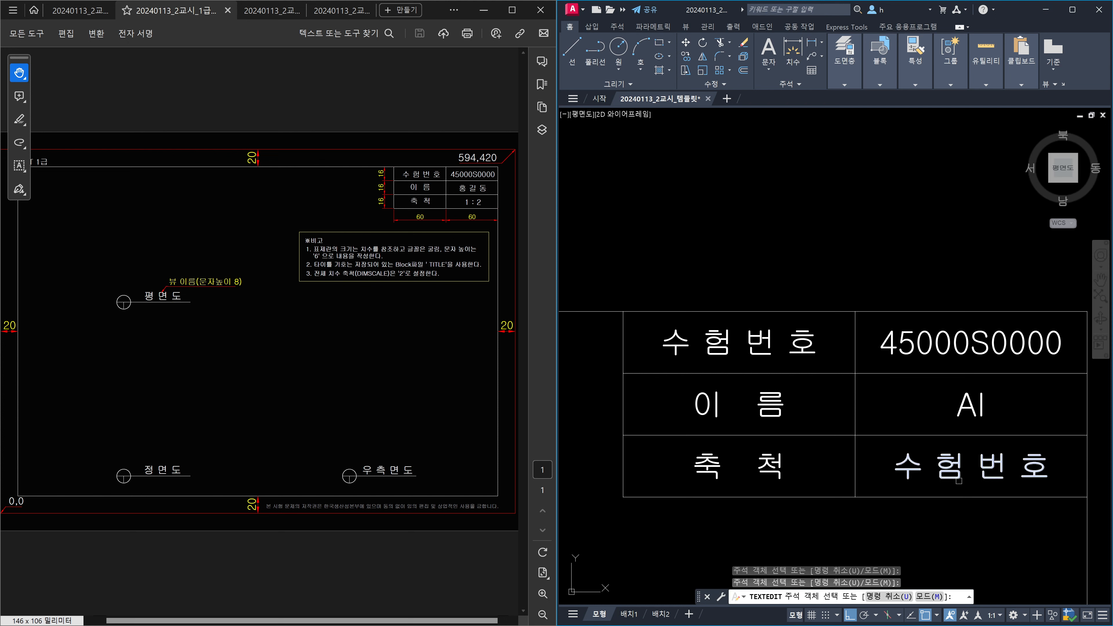
# Change the bottom-right scale entry to 1 : 2.
pyautogui.click(952, 474)
pyautogui.write('1')
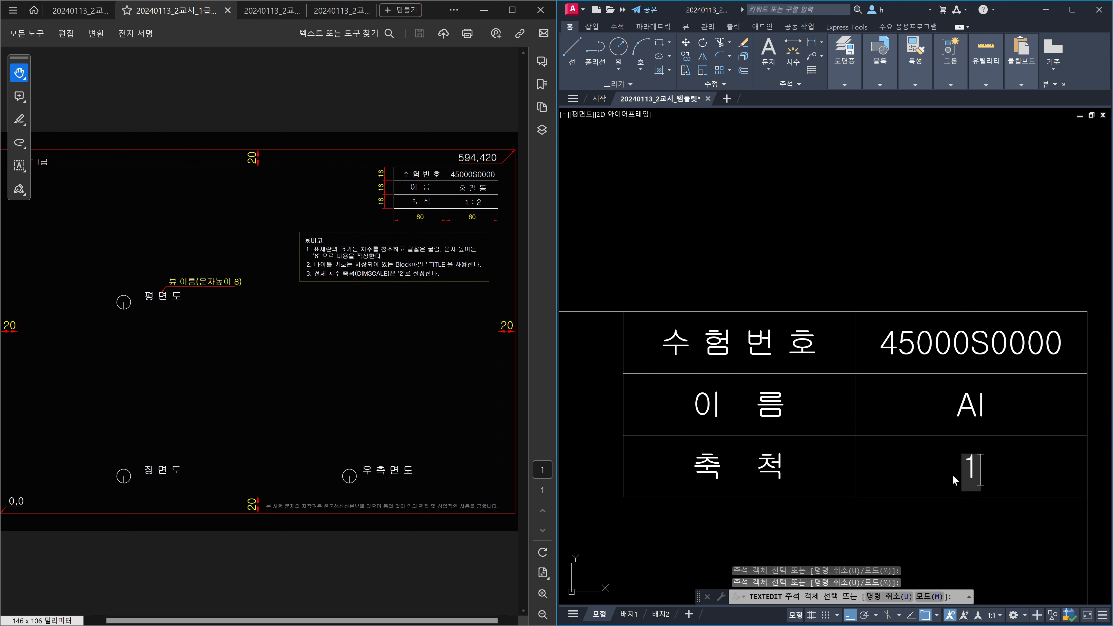
pyautogui.write(' : 2')
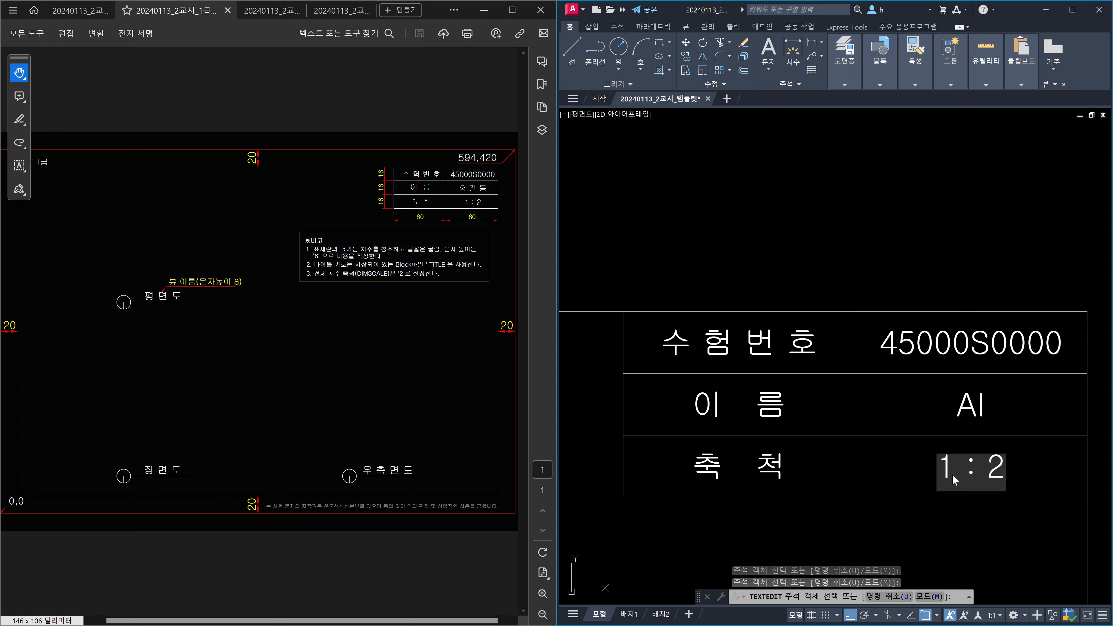
pyautogui.press('Return')
pyautogui.press('Escape')
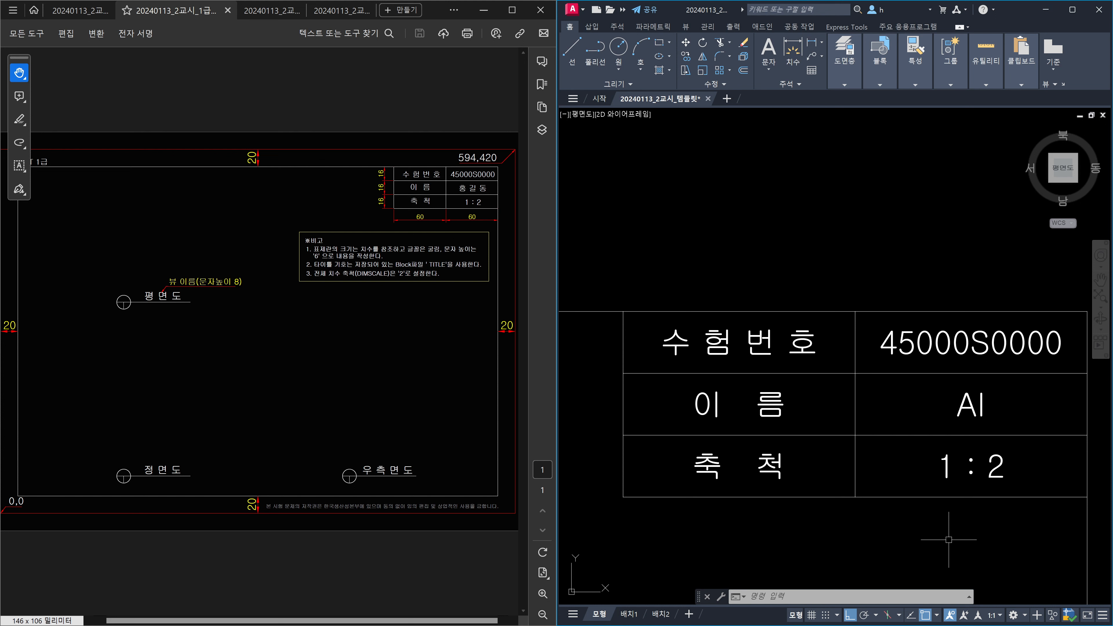
pyautogui.scroll(-8, 949, 539)
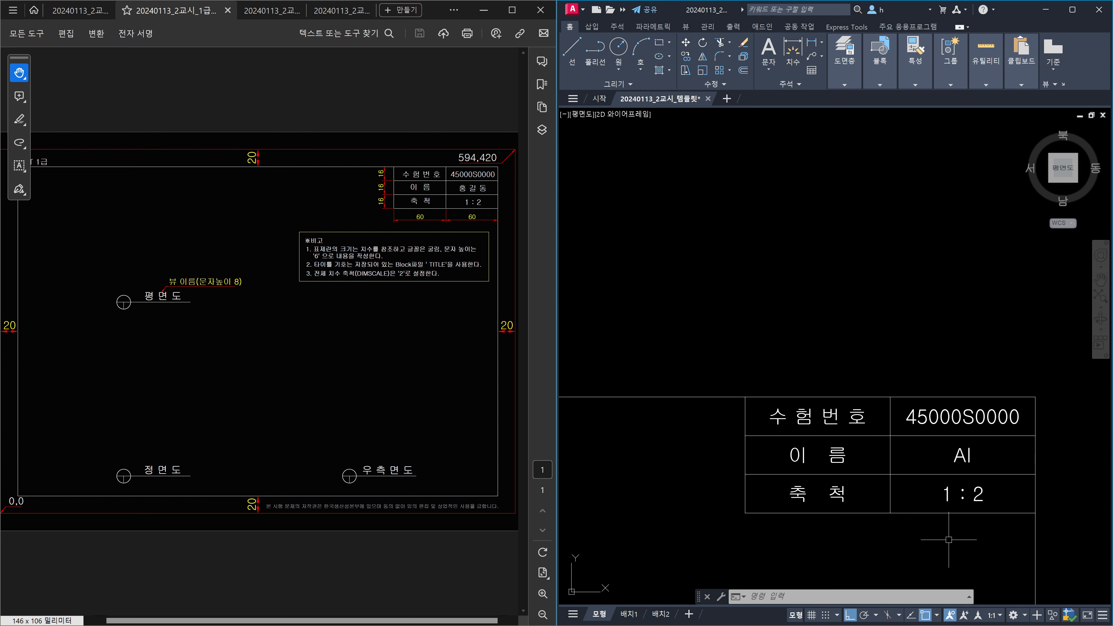
pyautogui.moveTo(949, 544); pyautogui.dragTo(944, 426, button='middle')
pyautogui.scroll(2, 911, 450)
pyautogui.moveTo(907, 471); pyautogui.dragTo(981, 386, button='middle')
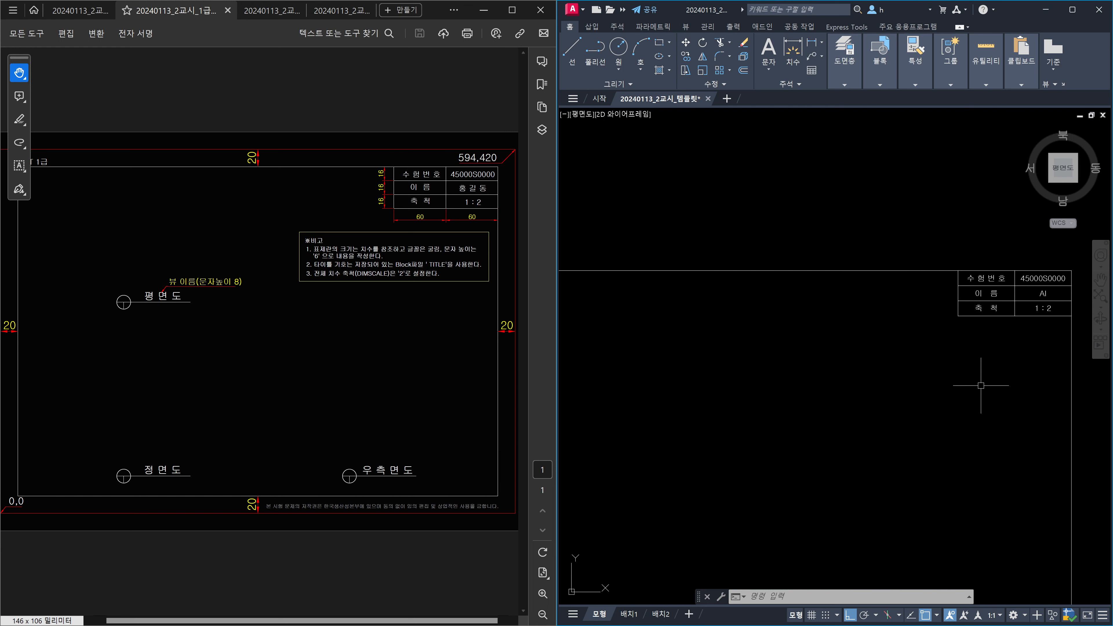
pyautogui.scroll(-2, 998, 378)
pyautogui.scroll(1, 1021, 361)
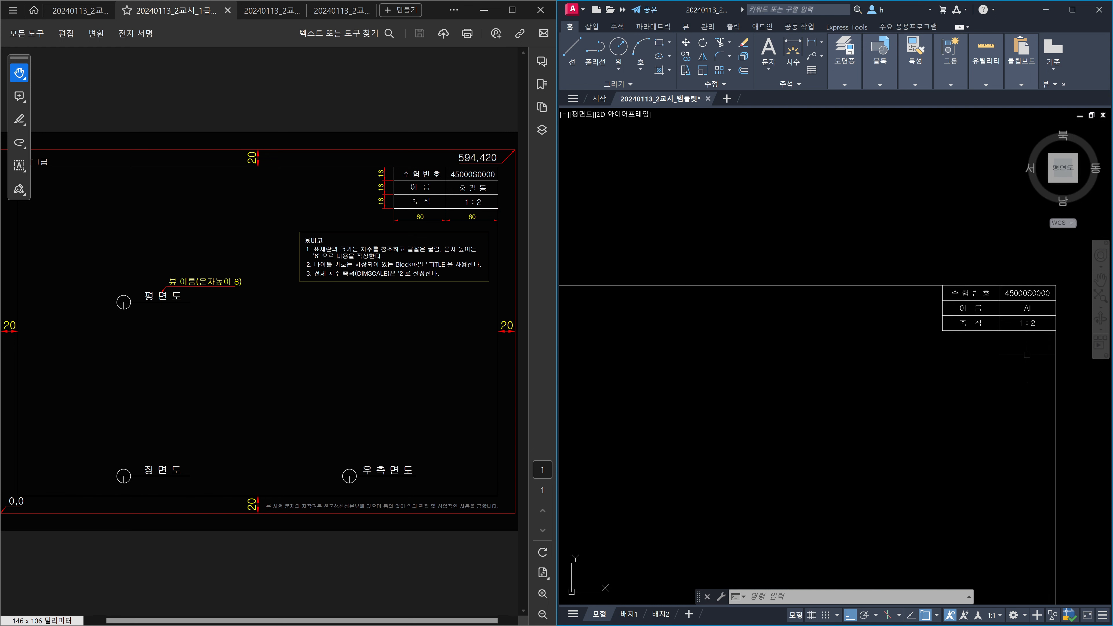
pyautogui.scroll(-1, 1024, 357)
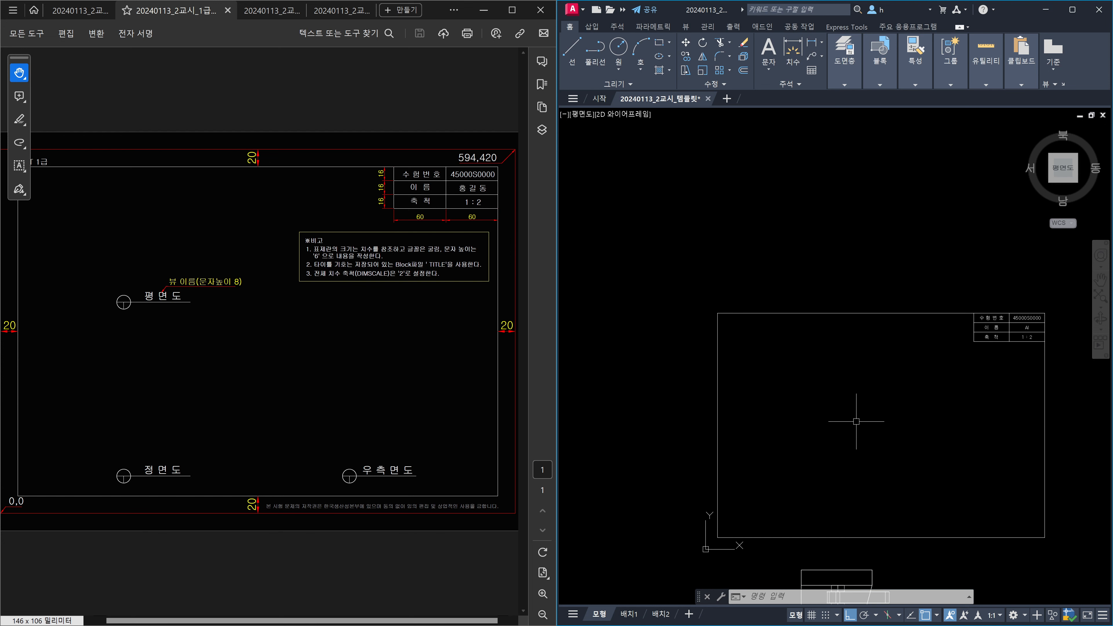
pyautogui.scroll(-2, 856, 421)
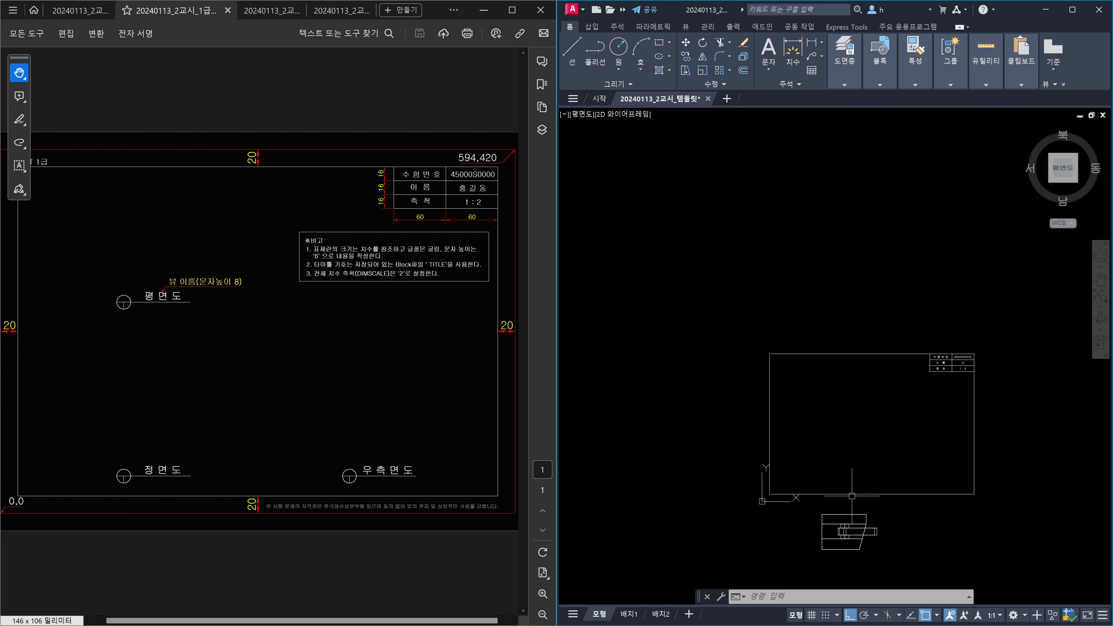
pyautogui.write('sc')
pyautogui.press('Return')
pyautogui.click(851, 515)
pyautogui.press('Return')
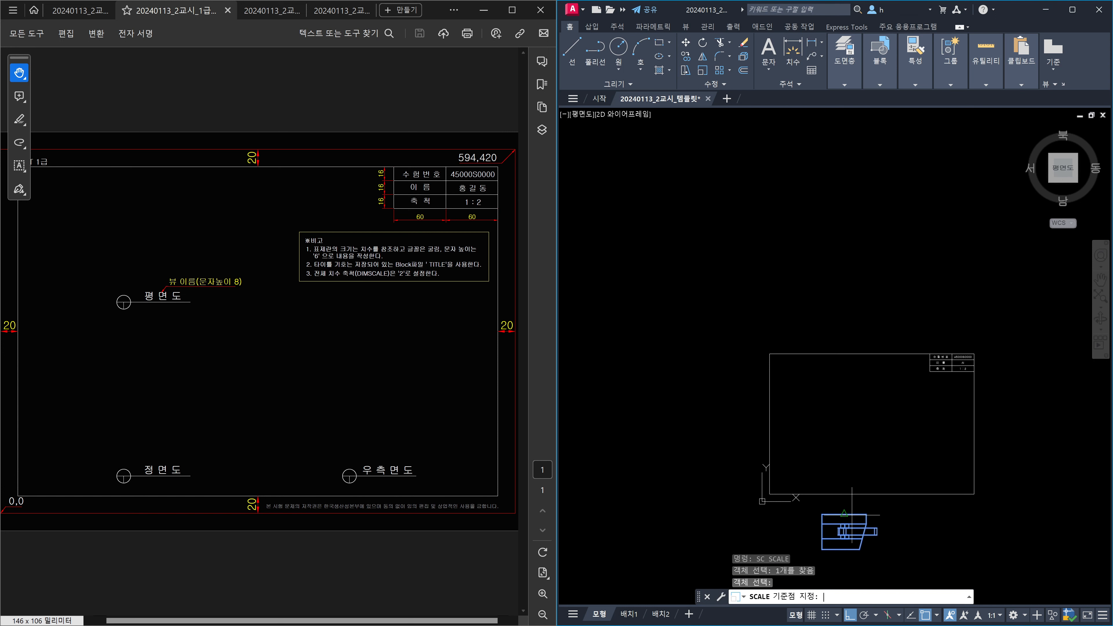
pyautogui.click(823, 514)
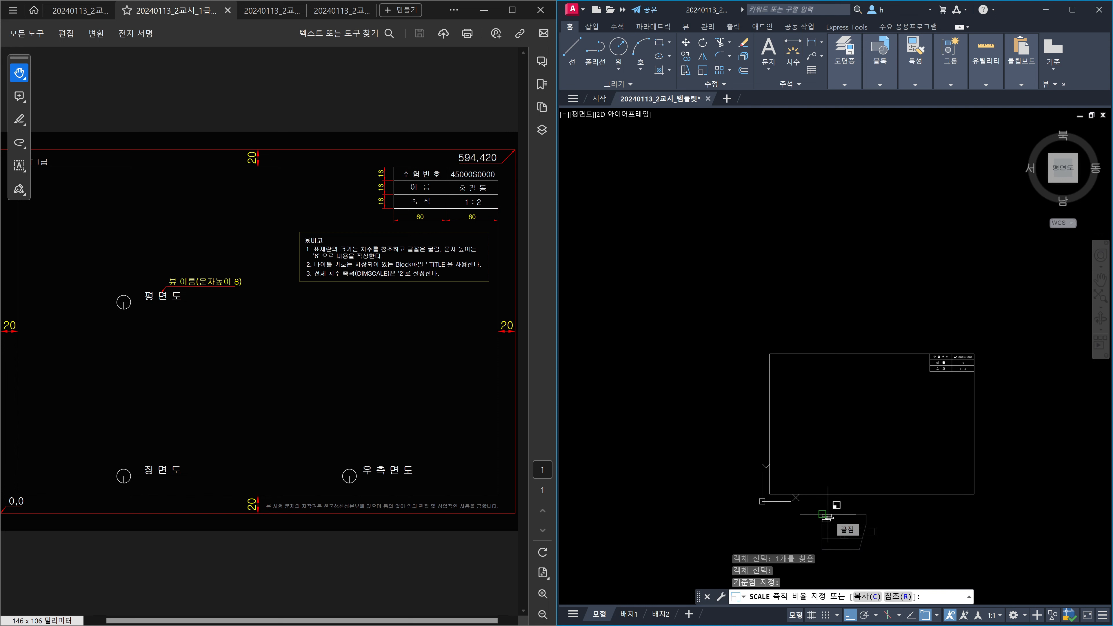
pyautogui.write('0.5')
pyautogui.press('Return')
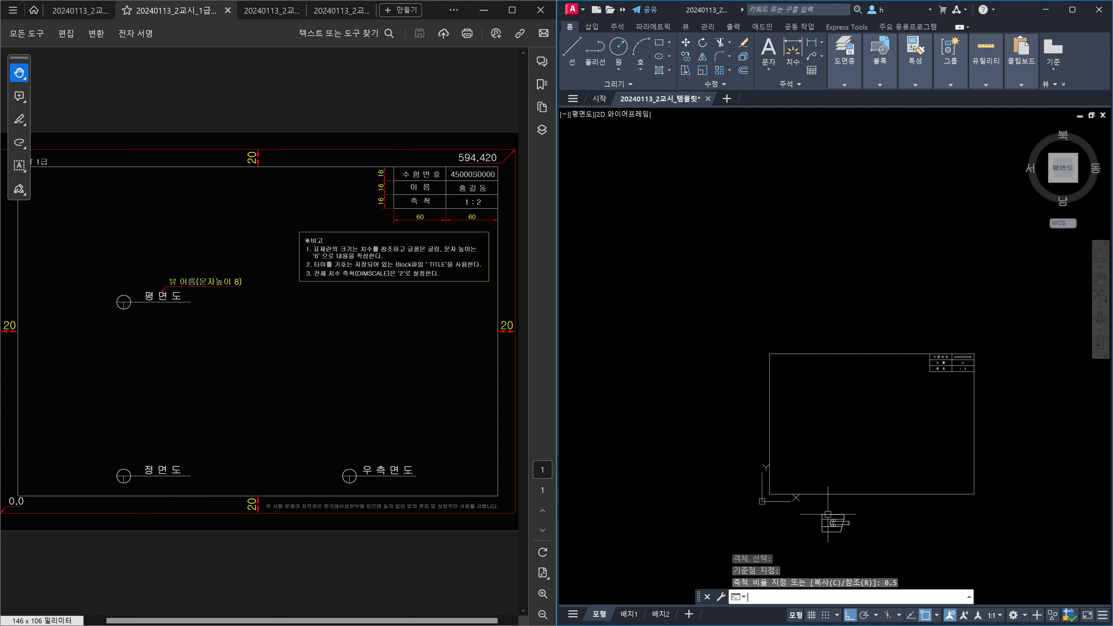
pyautogui.hotkey('ctrl', 'z')
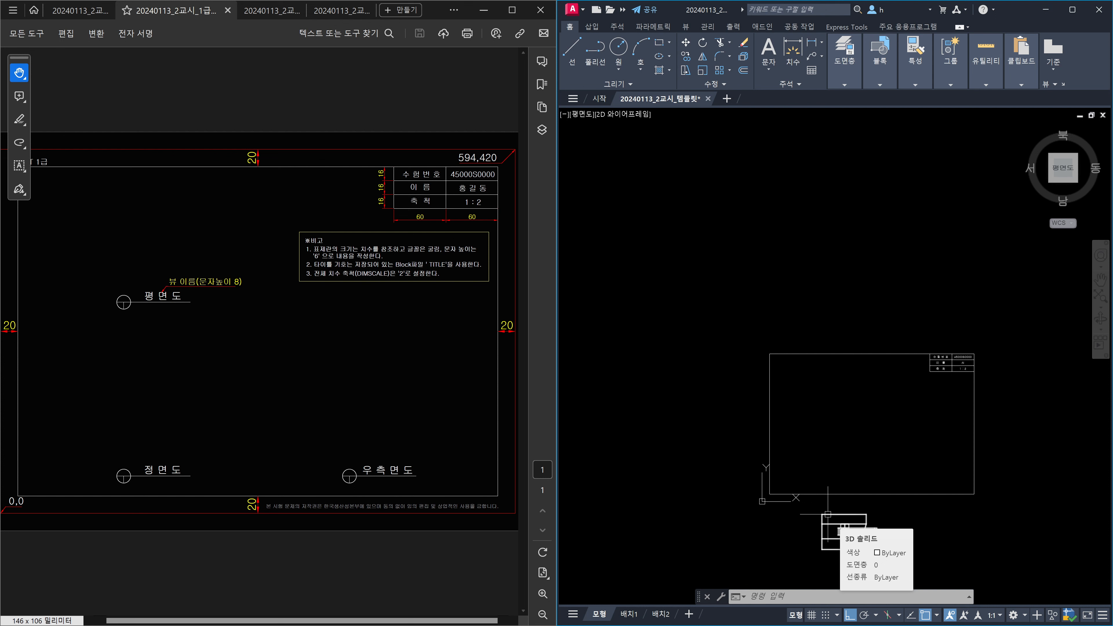
pyautogui.scroll(4, 963, 377)
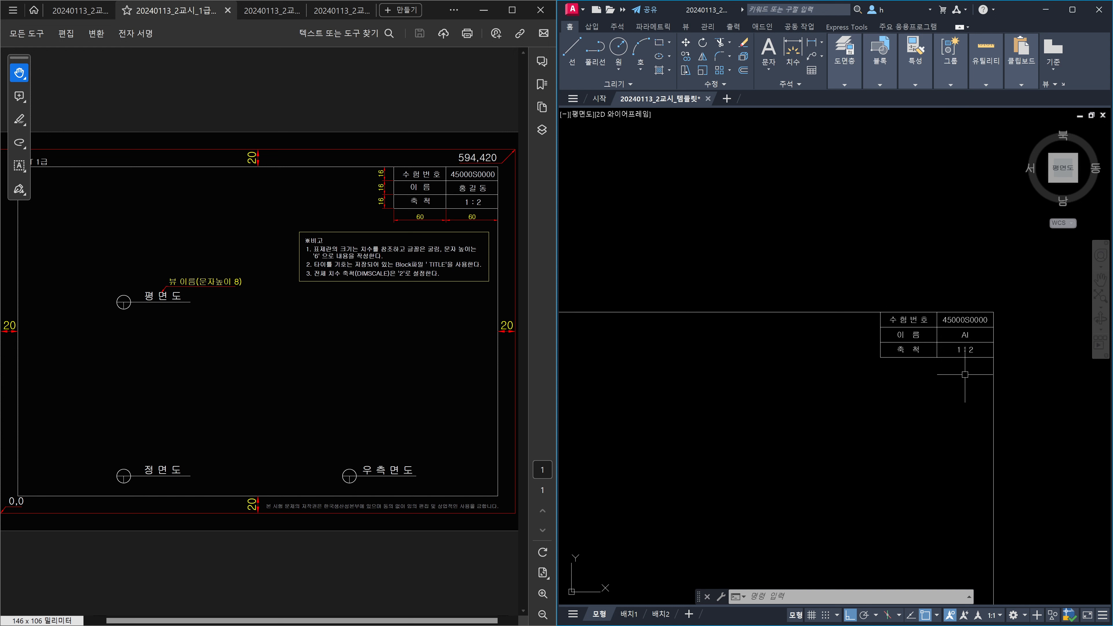
pyautogui.scroll(-2, 965, 374)
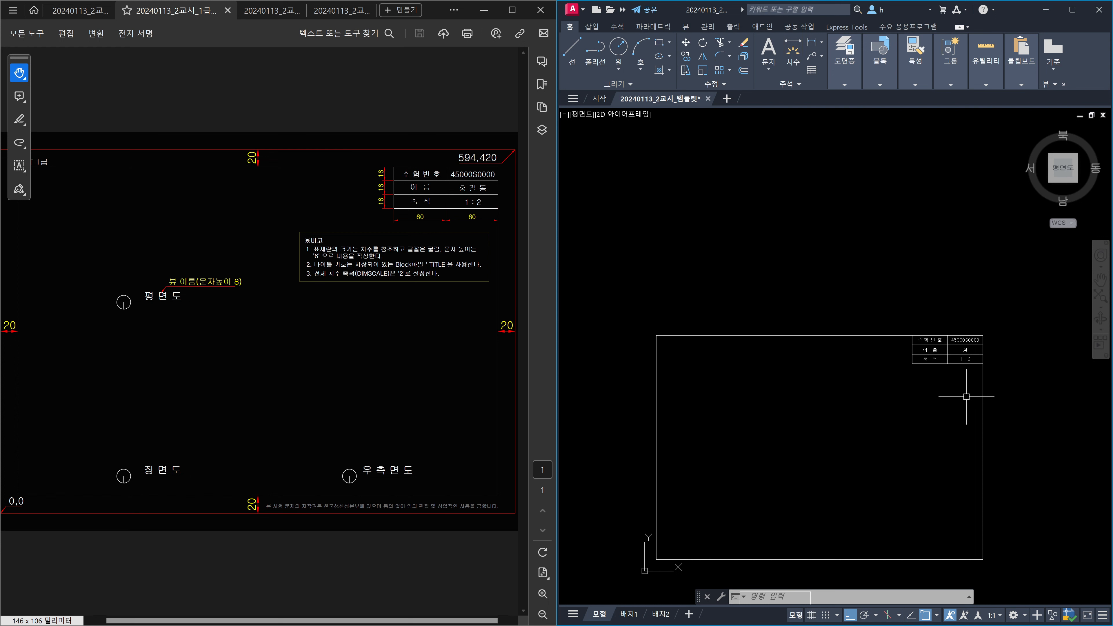
pyautogui.scroll(4, 966, 396)
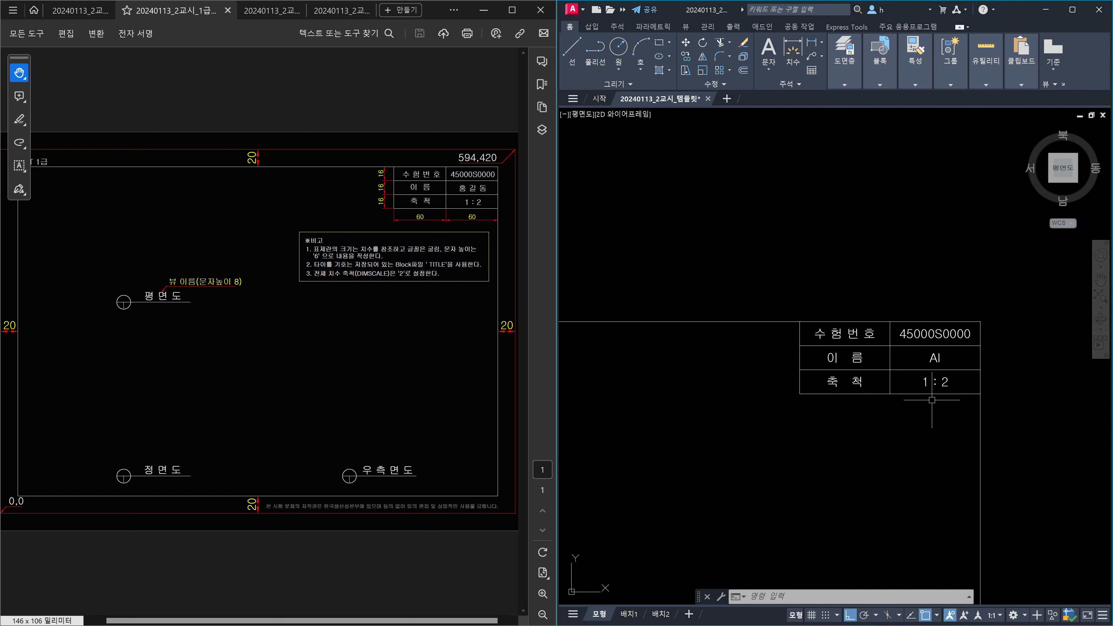
pyautogui.scroll(-2, 931, 400)
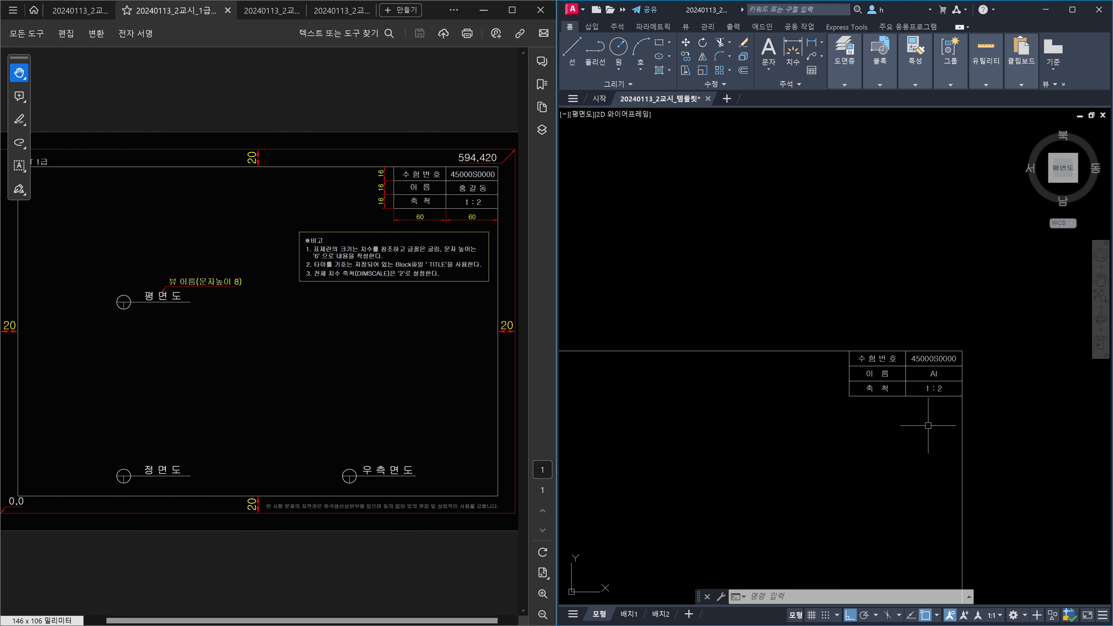
pyautogui.scroll(-4, 928, 425)
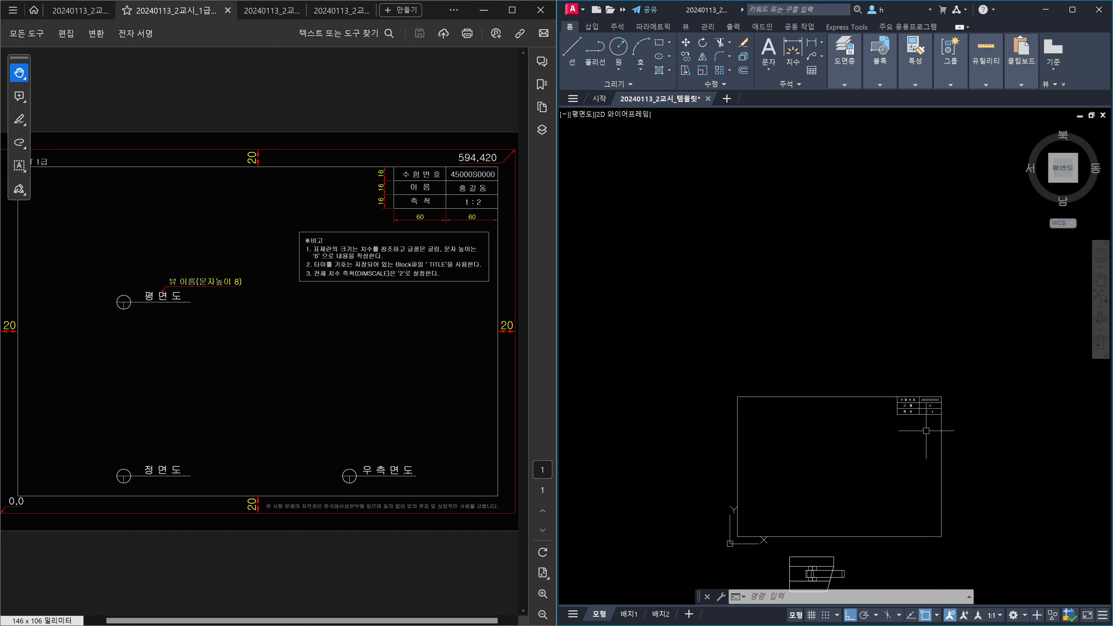
pyautogui.scroll(2, 935, 384)
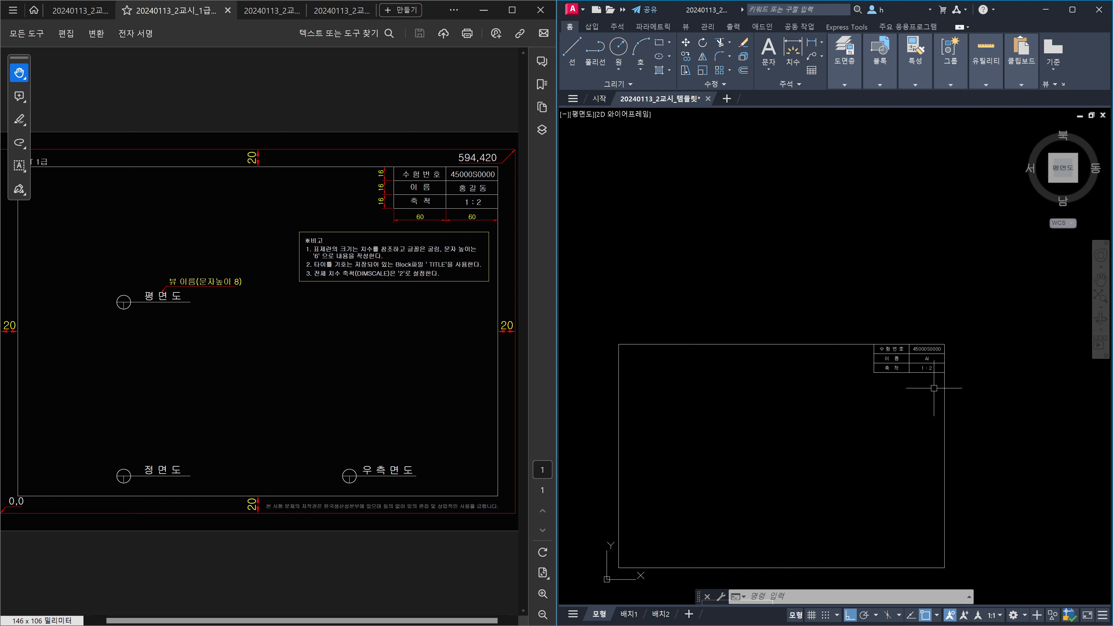
pyautogui.scroll(3, 914, 386)
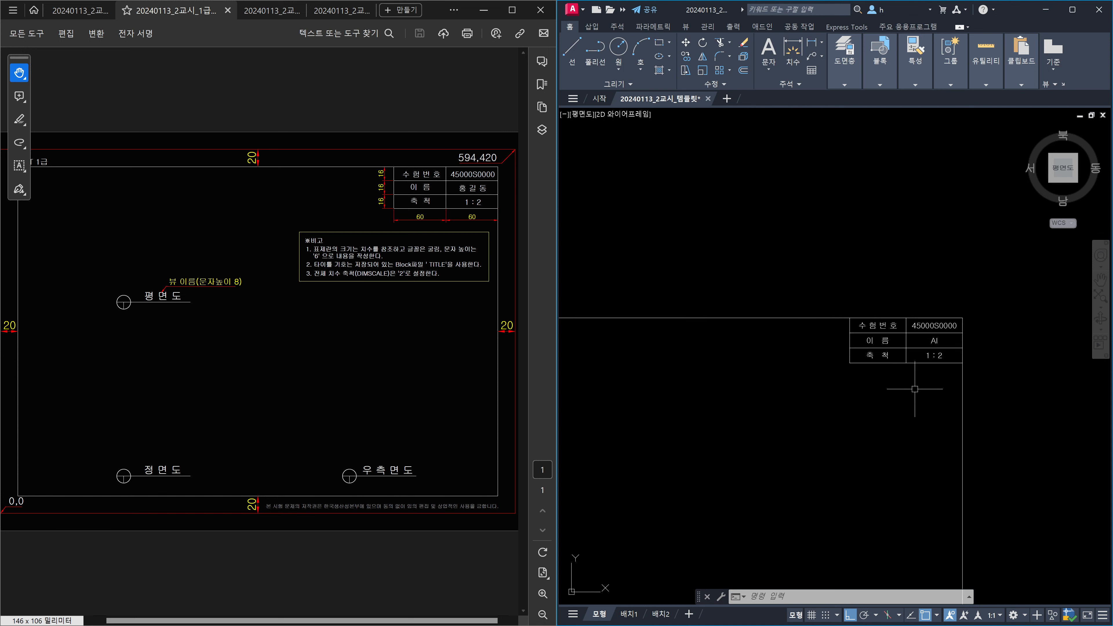
pyautogui.scroll(-4, 927, 379)
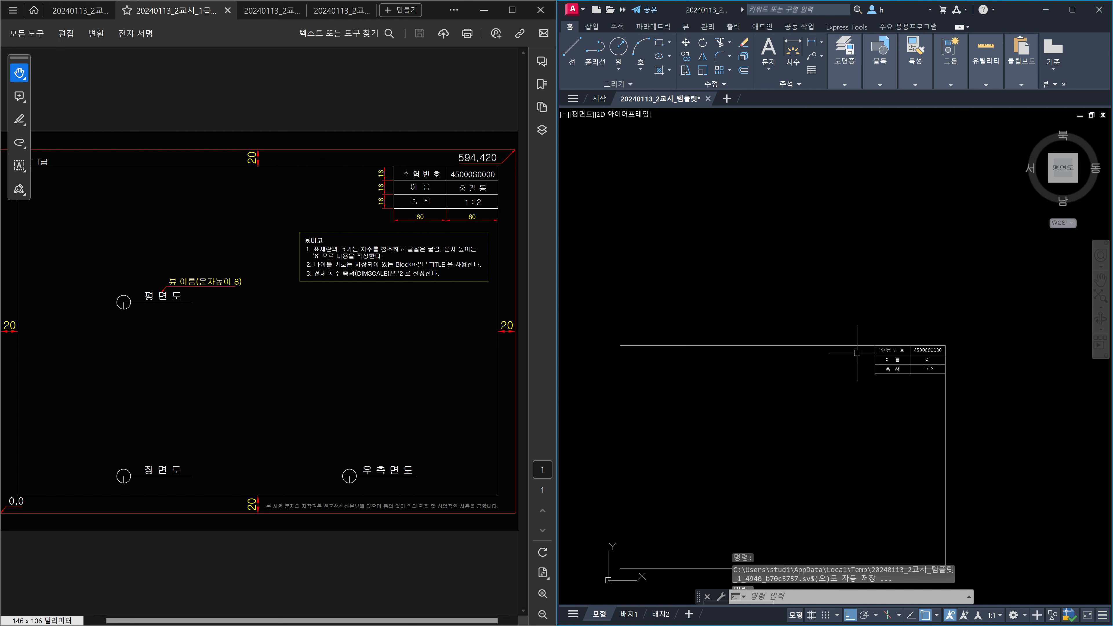
pyautogui.moveTo(856, 418); pyautogui.dragTo(864, 373, button='middle')
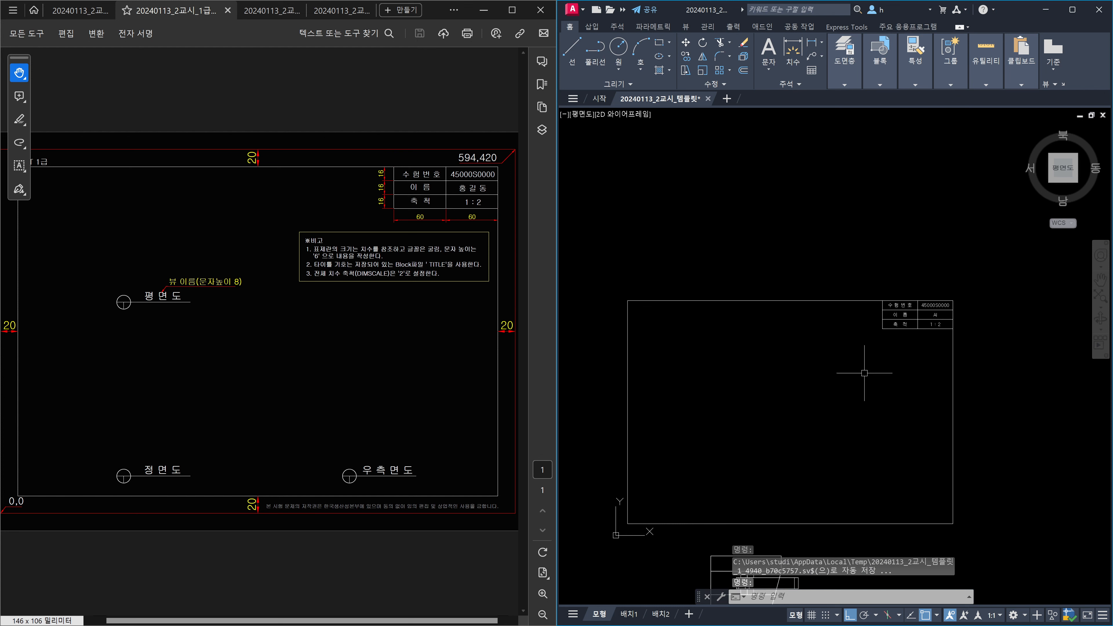
pyautogui.scroll(2, 934, 333)
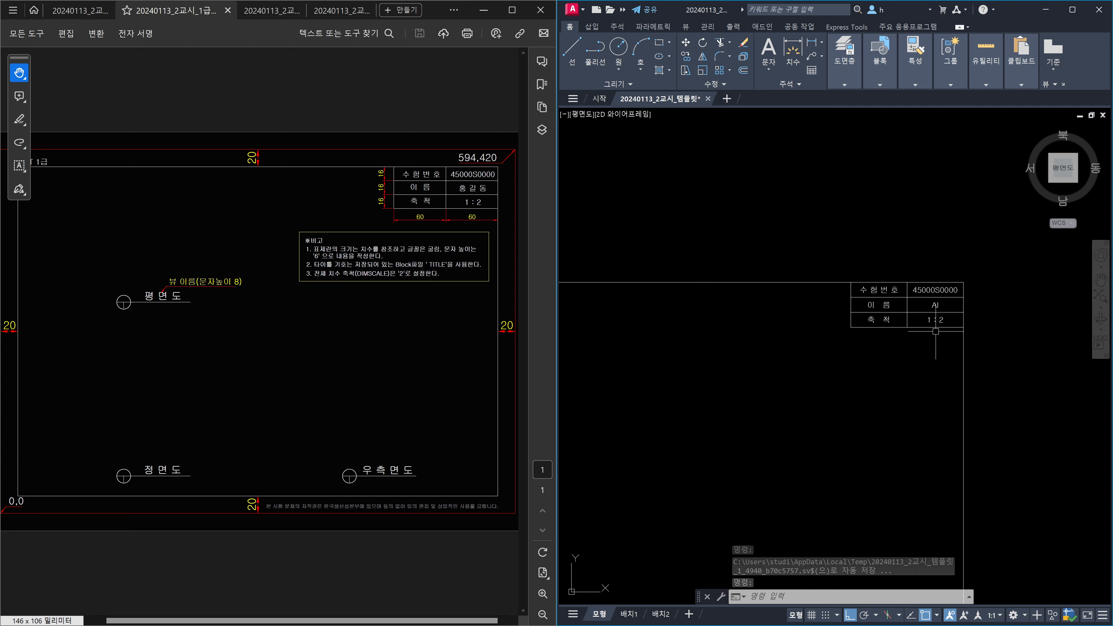
pyautogui.scroll(-2, 933, 335)
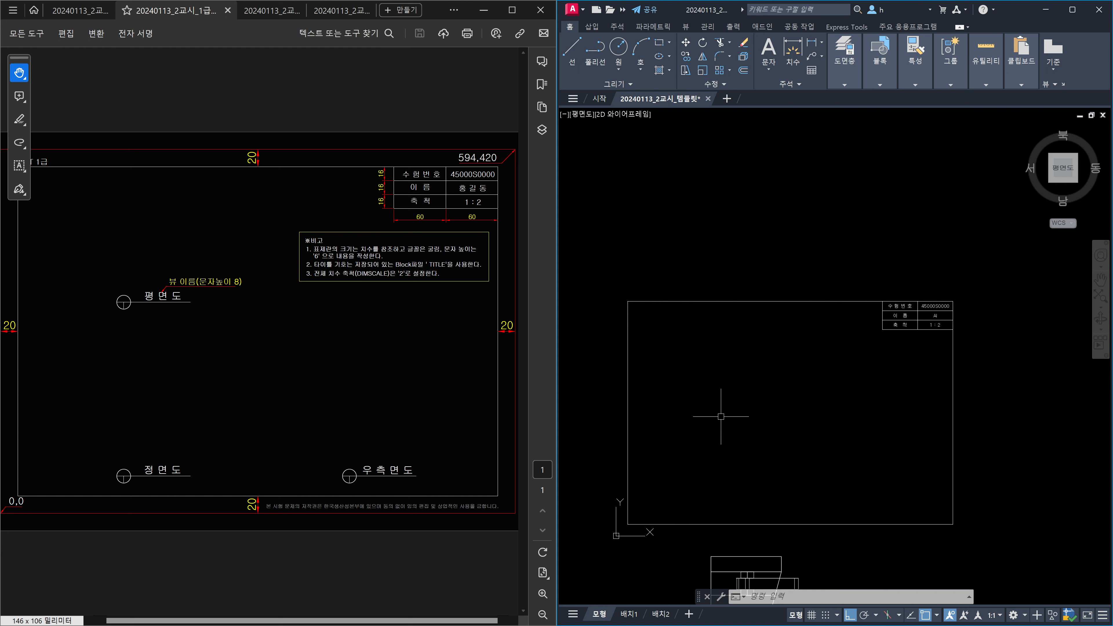
pyautogui.scroll(2, 898, 335)
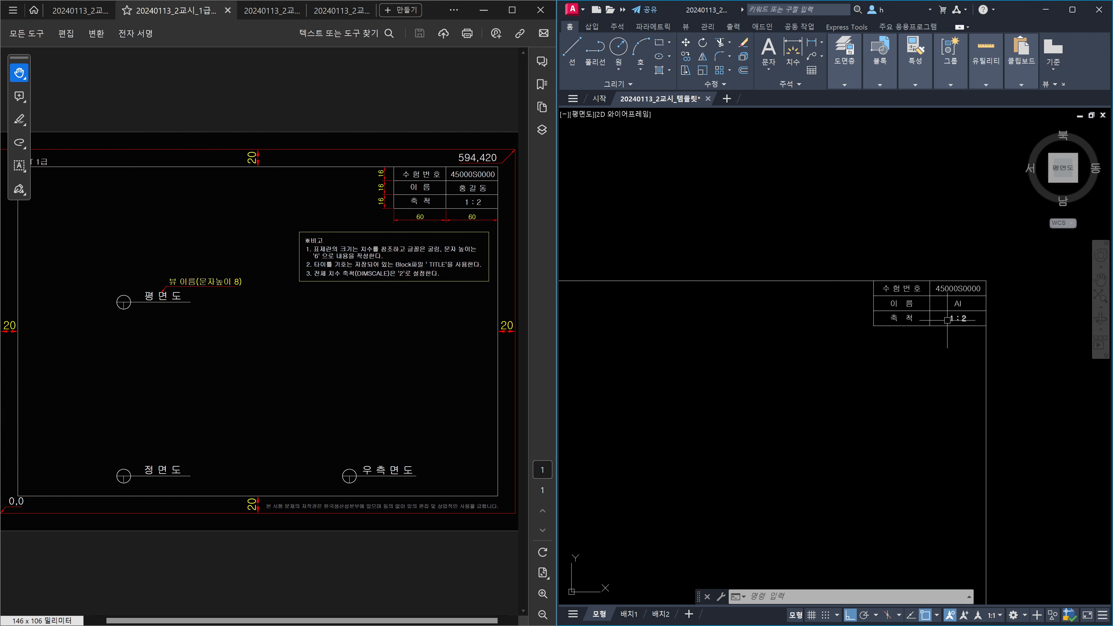
pyautogui.scroll(-2, 959, 320)
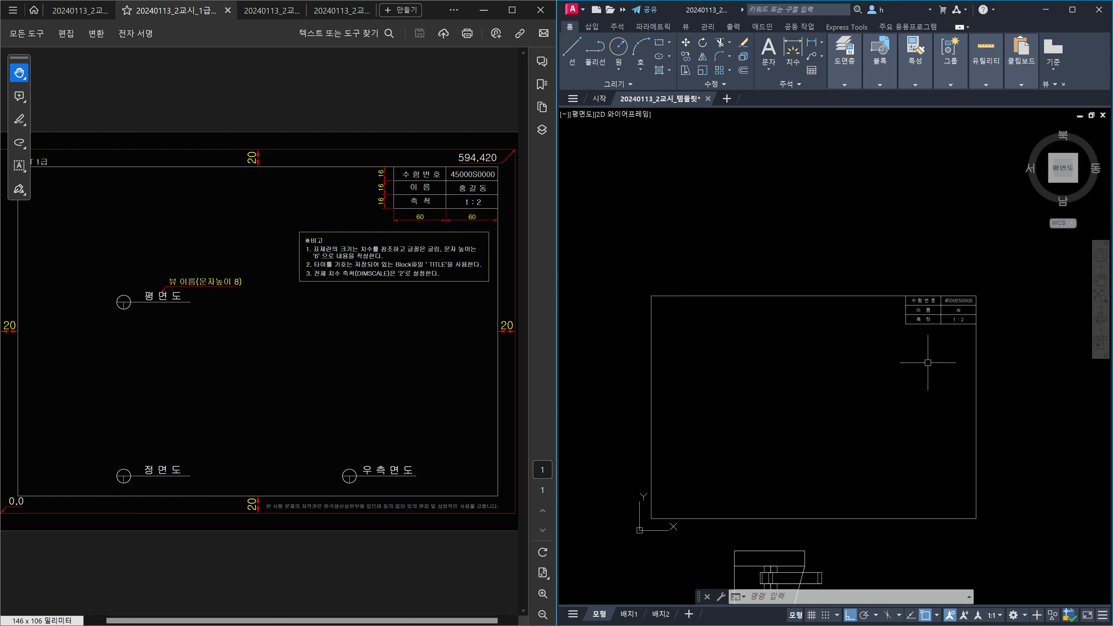
pyautogui.moveTo(869, 413); pyautogui.dragTo(846, 313, button='middle')
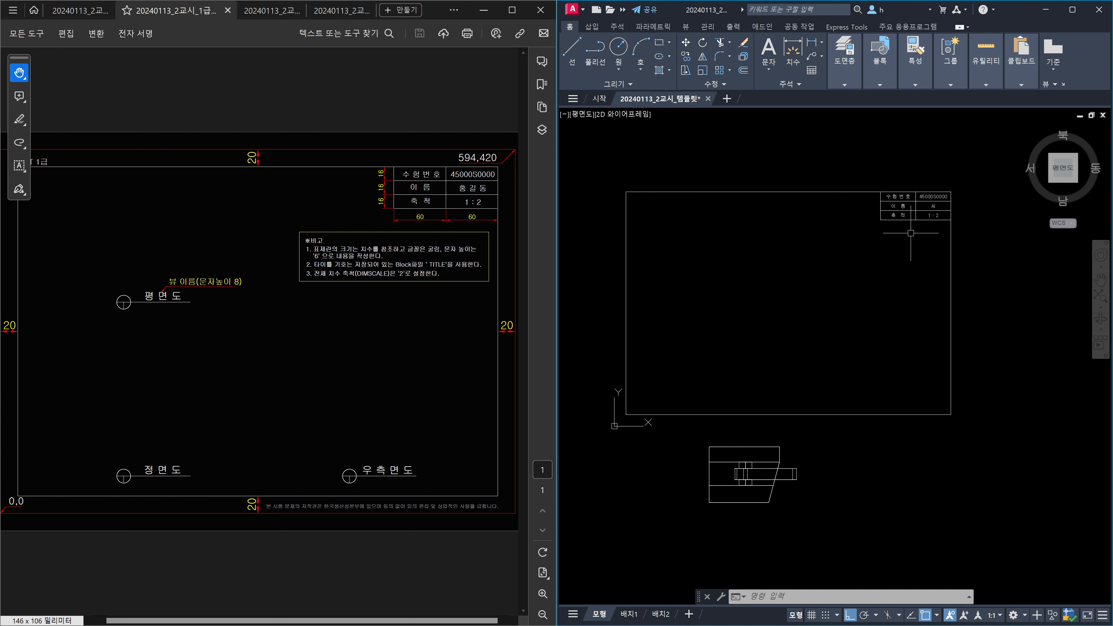
pyautogui.scroll(2, 911, 233)
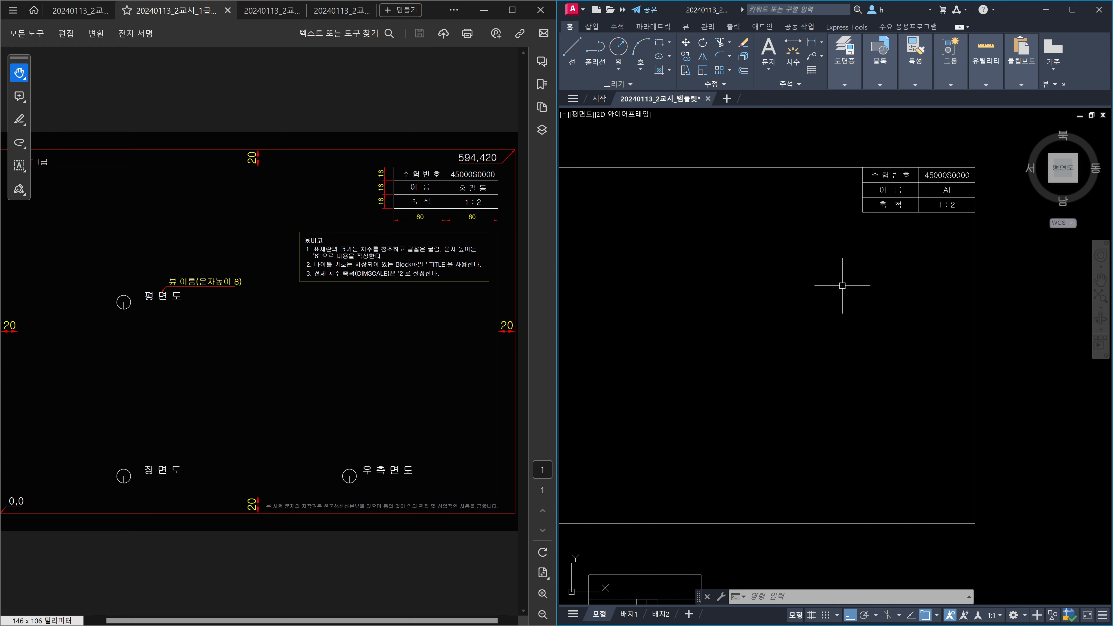
pyautogui.scroll(-2, 839, 293)
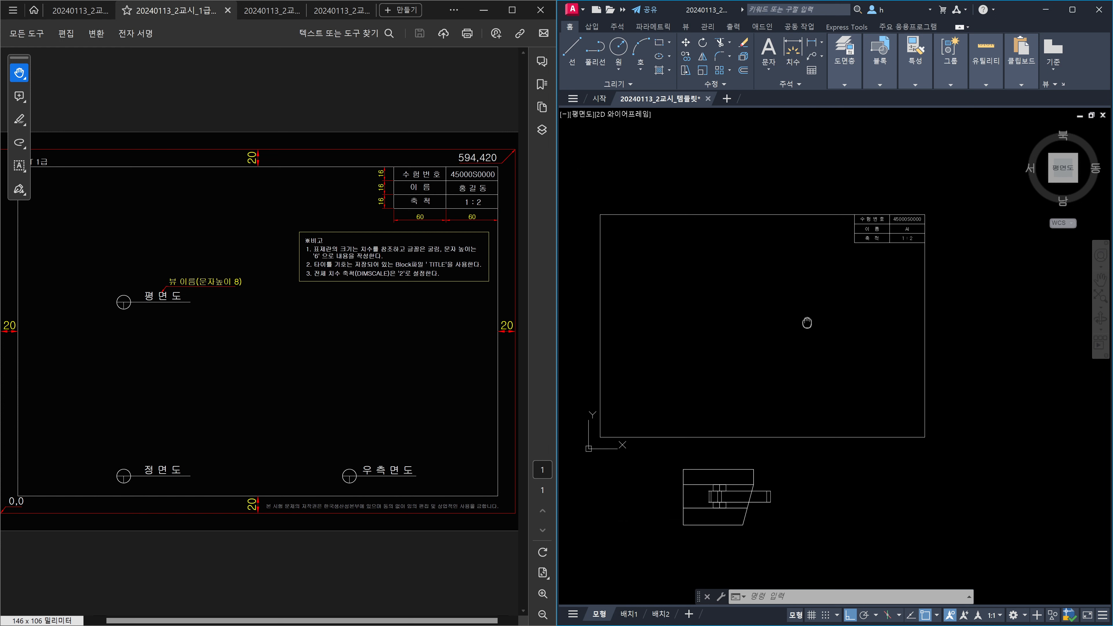
pyautogui.moveTo(807, 324); pyautogui.dragTo(889, 308, button='middle')
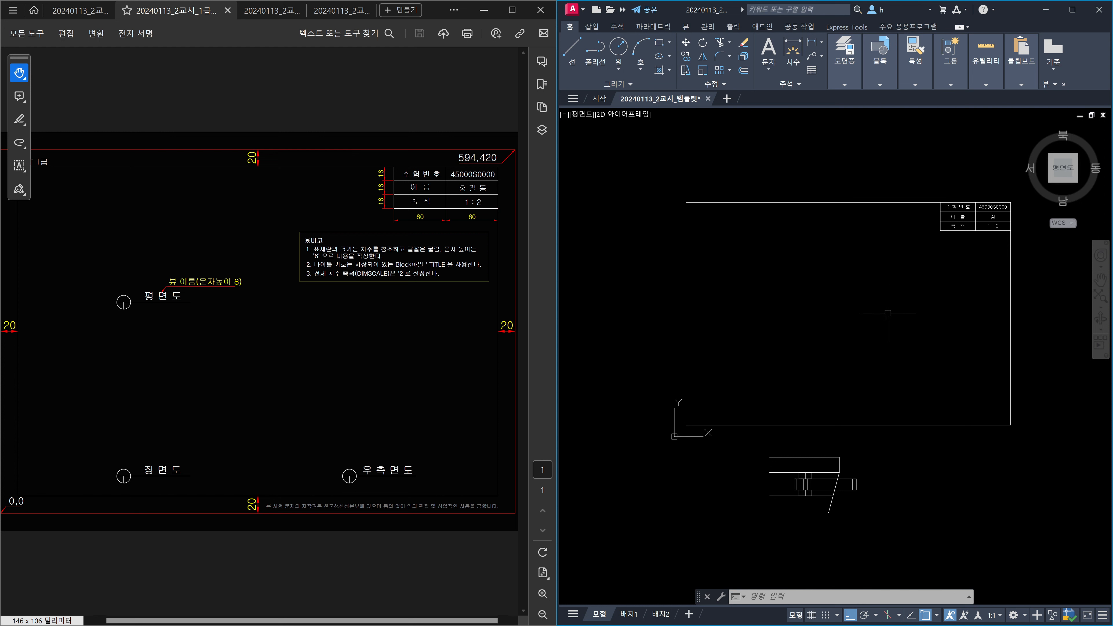
pyautogui.scroll(2, 931, 290)
pyautogui.moveTo(939, 286); pyautogui.dragTo(821, 385, button='middle')
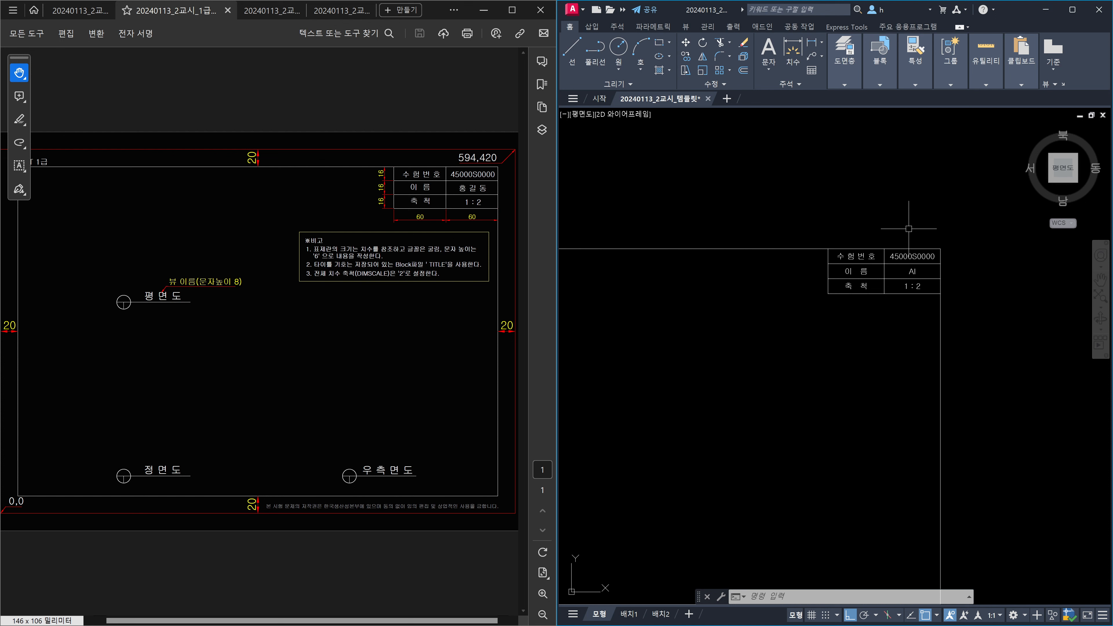
pyautogui.scroll(-2, 820, 324)
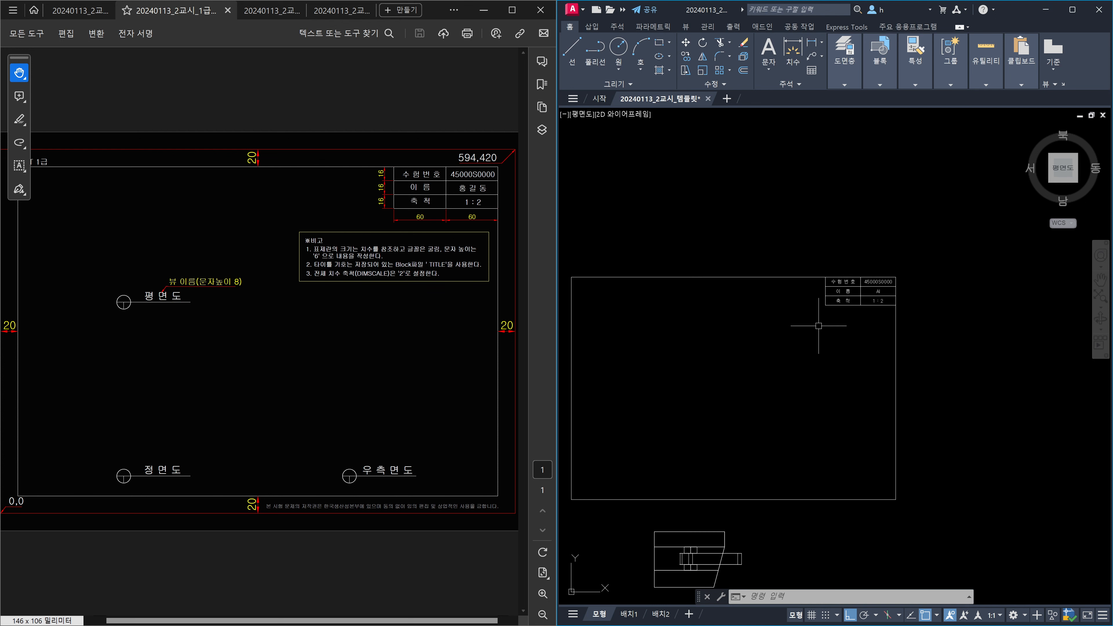
pyautogui.moveTo(797, 338); pyautogui.dragTo(880, 310, button='middle')
pyautogui.moveTo(832, 396); pyautogui.dragTo(858, 324, button='middle')
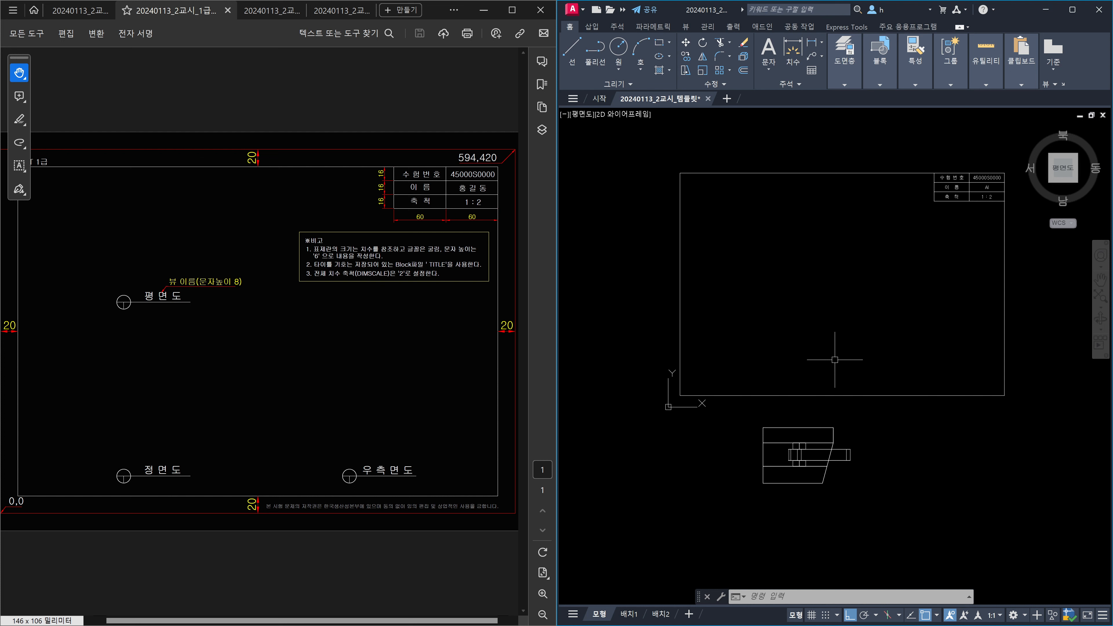
pyautogui.moveTo(820, 365); pyautogui.dragTo(820, 406, button='middle')
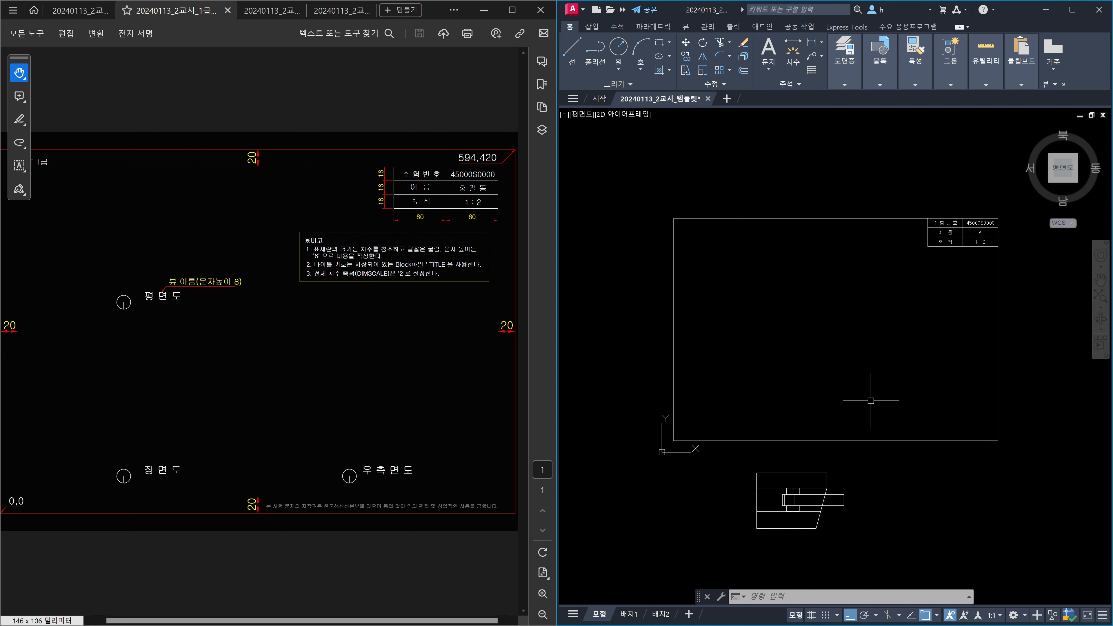
pyautogui.moveTo(882, 397); pyautogui.dragTo(849, 419, button='middle')
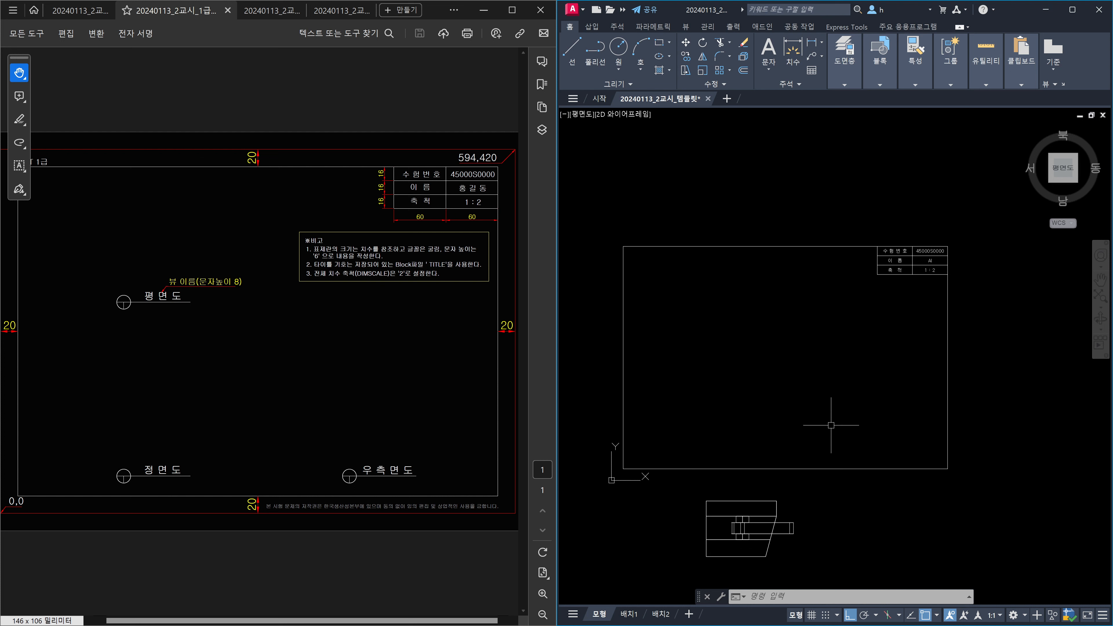
pyautogui.press('Escape')
pyautogui.press('Escape')
pyautogui.scroll(-2, 828, 425)
pyautogui.scroll(2, 823, 472)
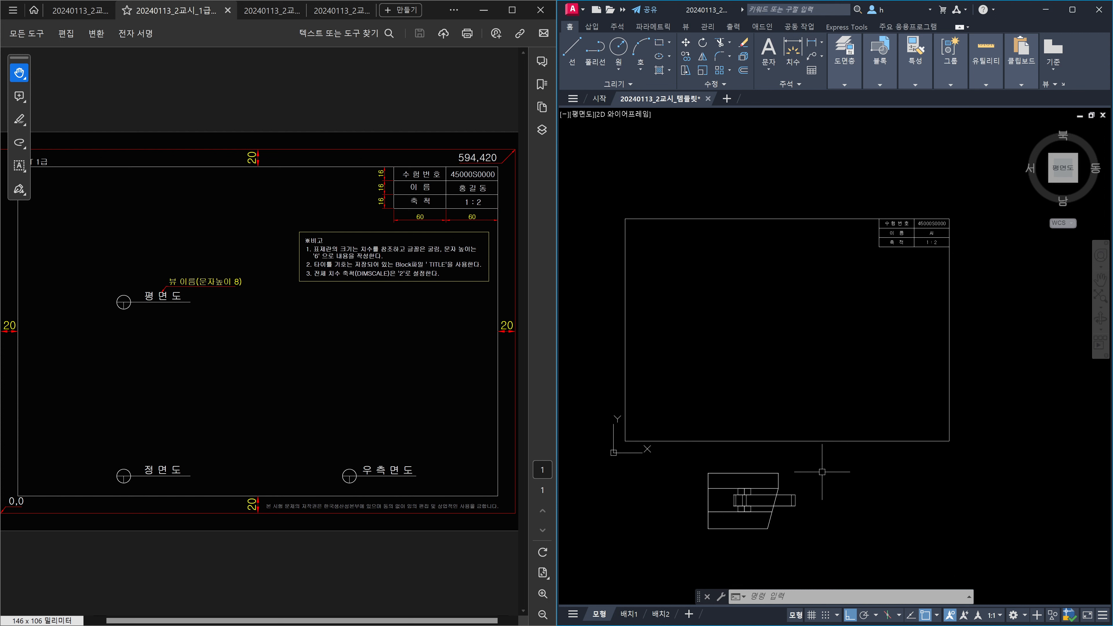
# Run FSHOT and set the foreground lines' colour and linetype to ByLayer.
pyautogui.write('FSHOt')
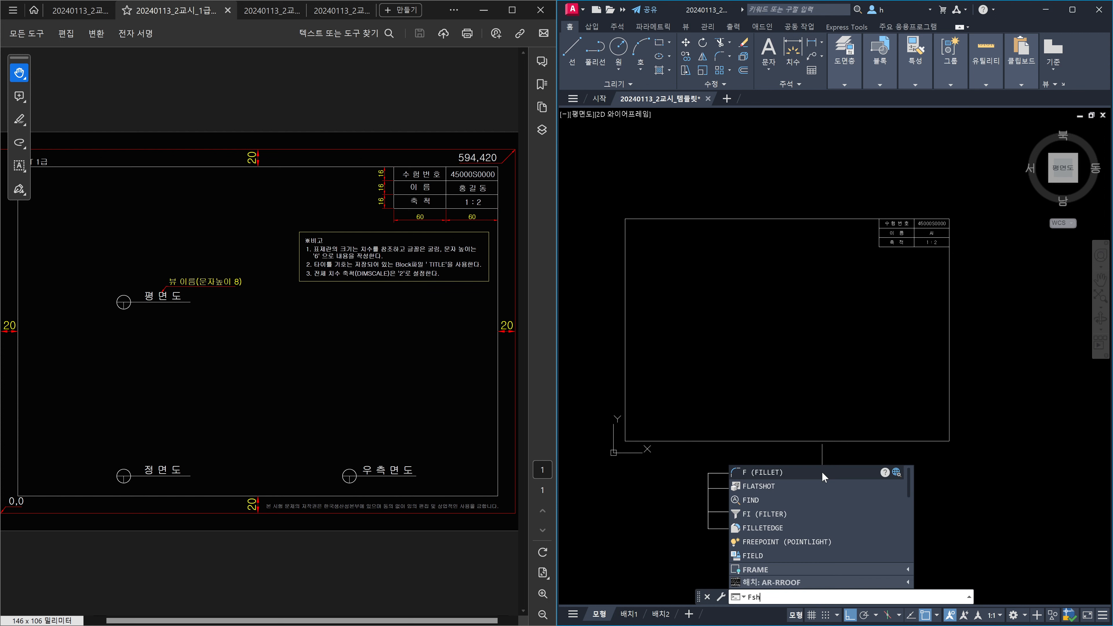
pyautogui.press('Return')
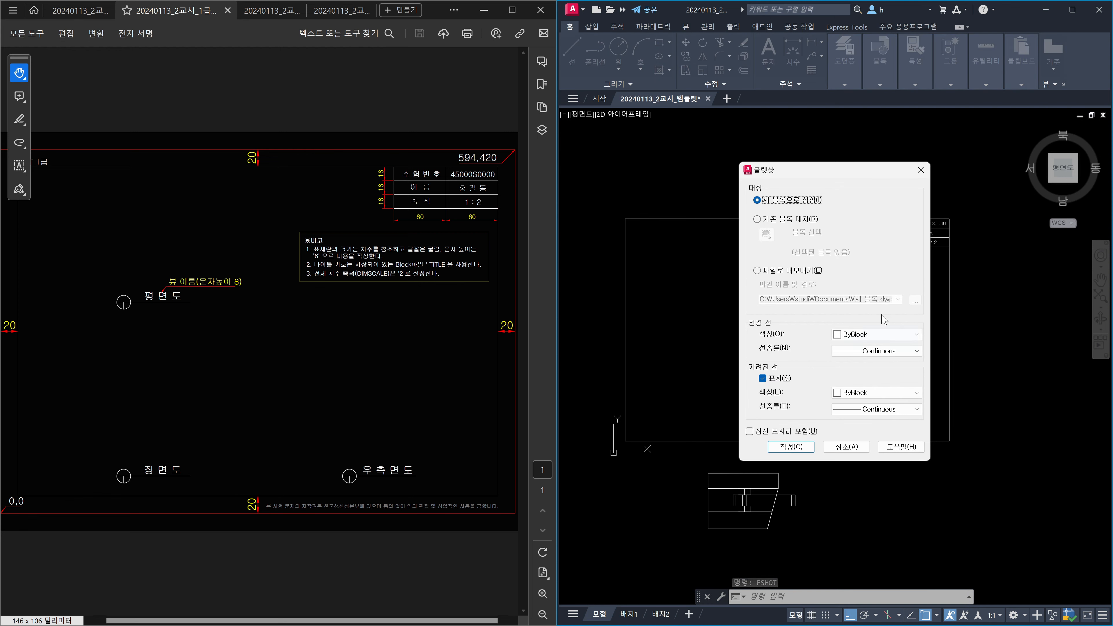
pyautogui.click(892, 334)
pyautogui.click(857, 345)
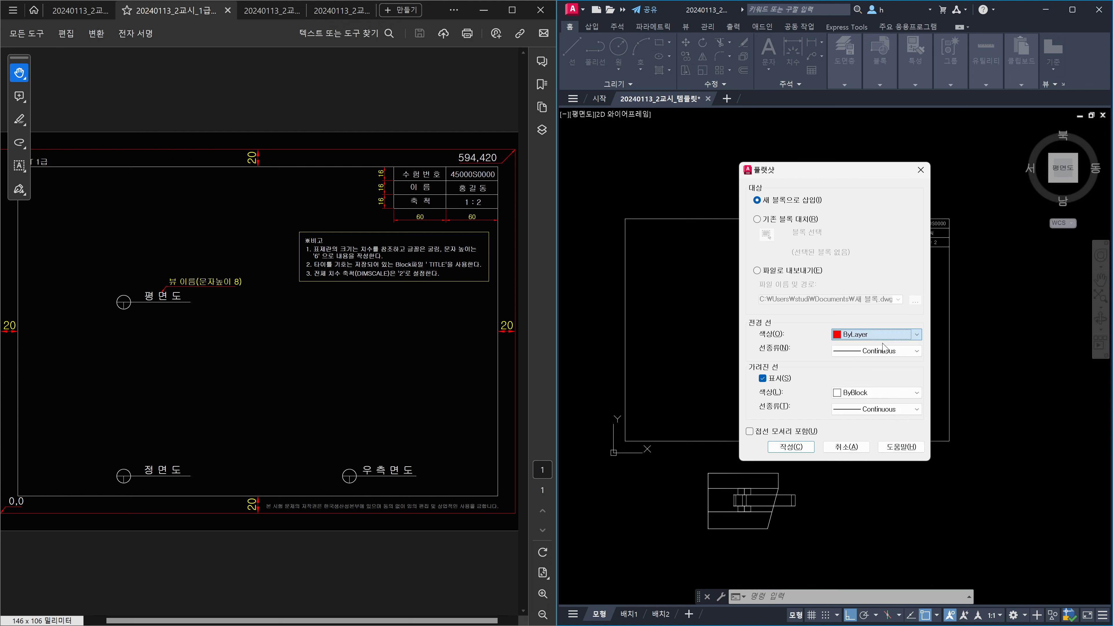
pyautogui.click(885, 352)
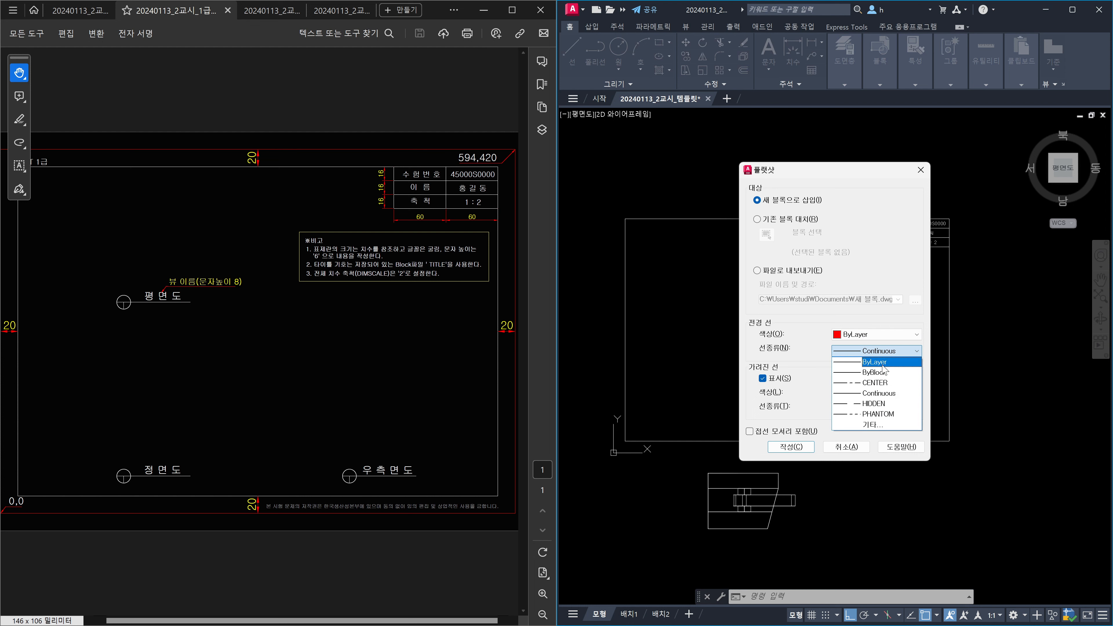
pyautogui.click(881, 362)
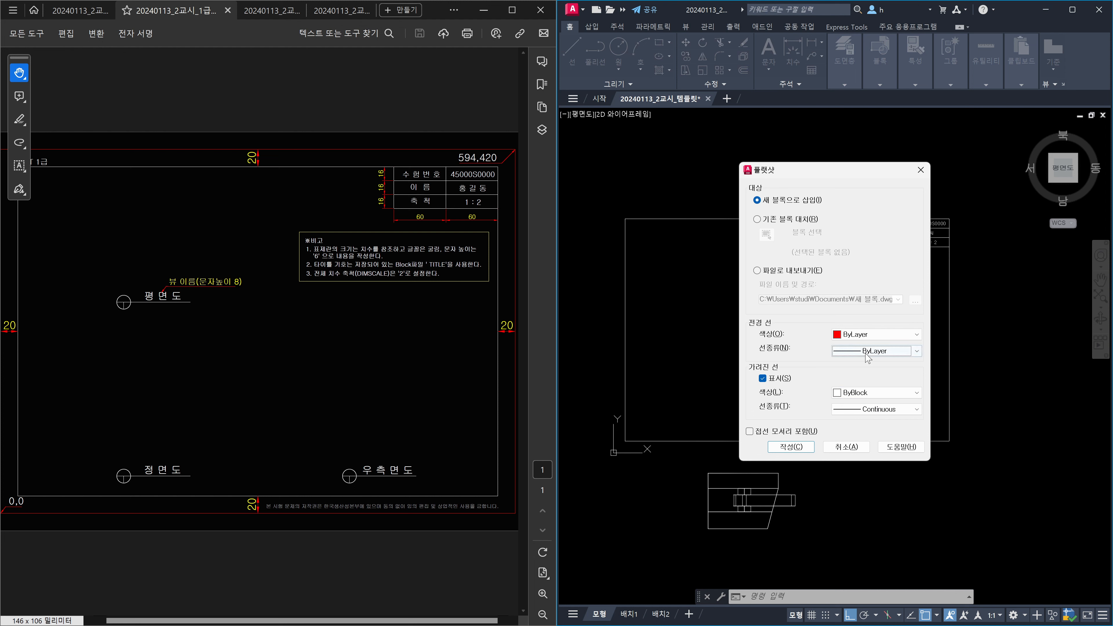
# Set the obscured lines to ByLayer linetype and Magenta colour.
pyautogui.click(878, 409)
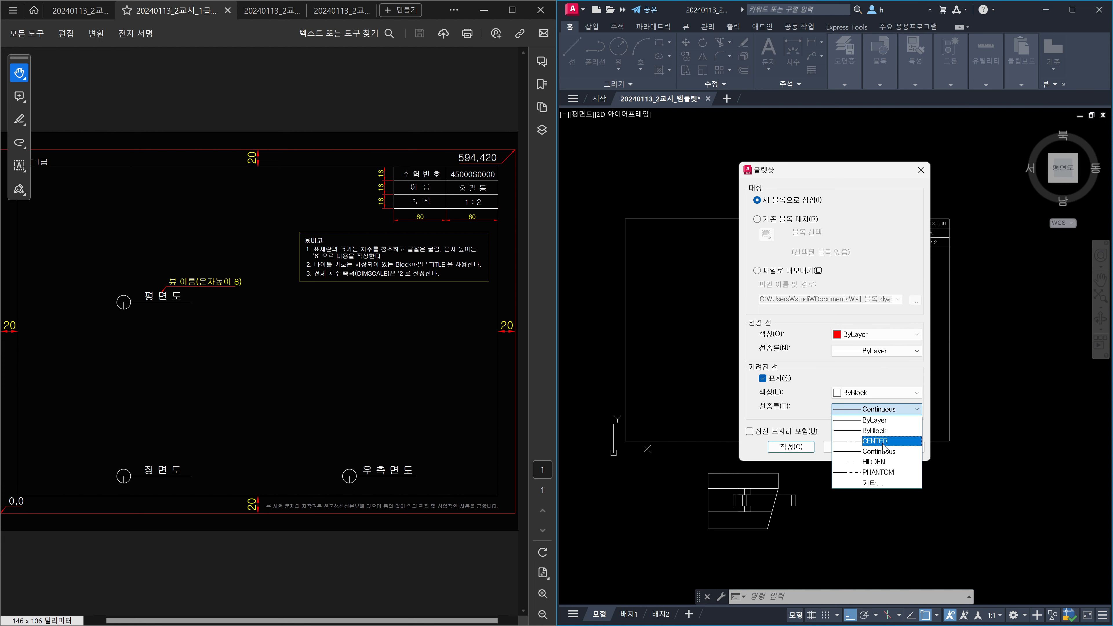
pyautogui.click(884, 421)
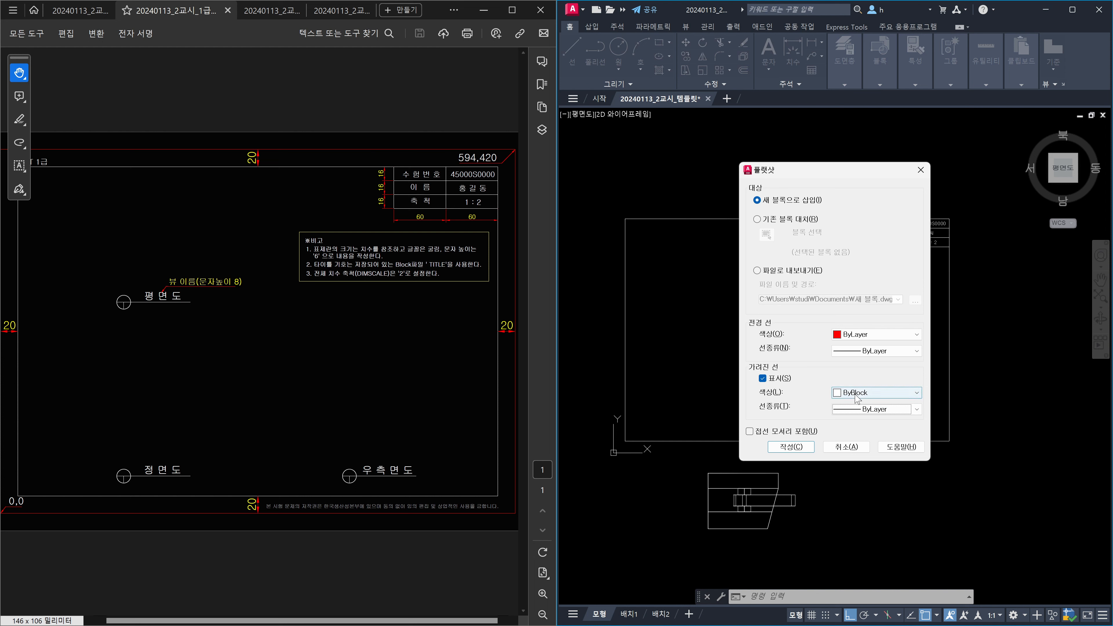
pyautogui.click(886, 396)
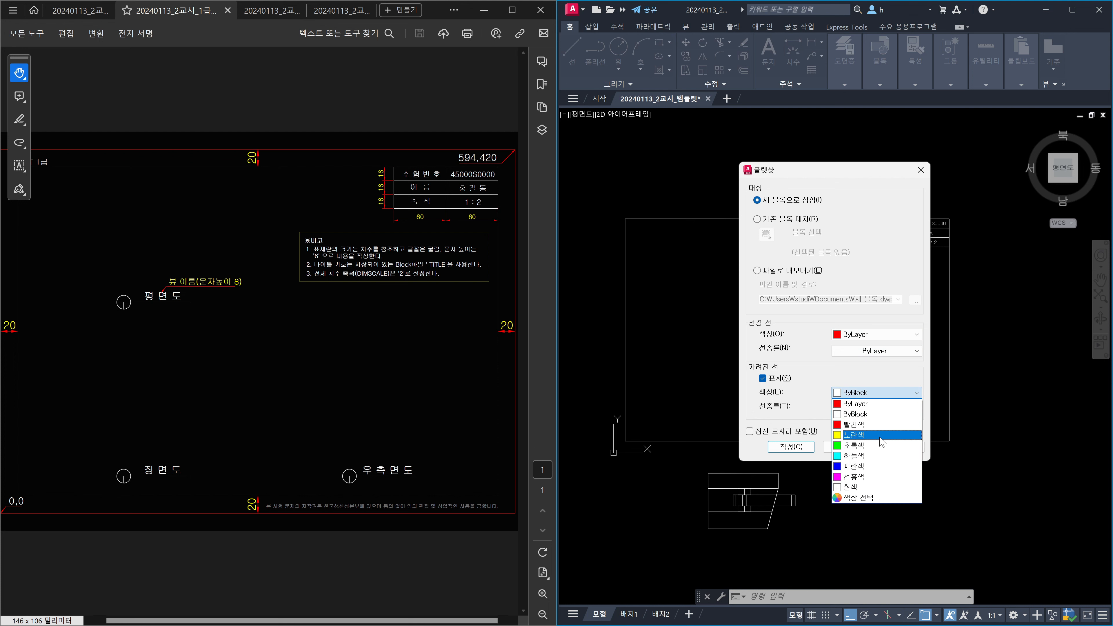
pyautogui.click(868, 474)
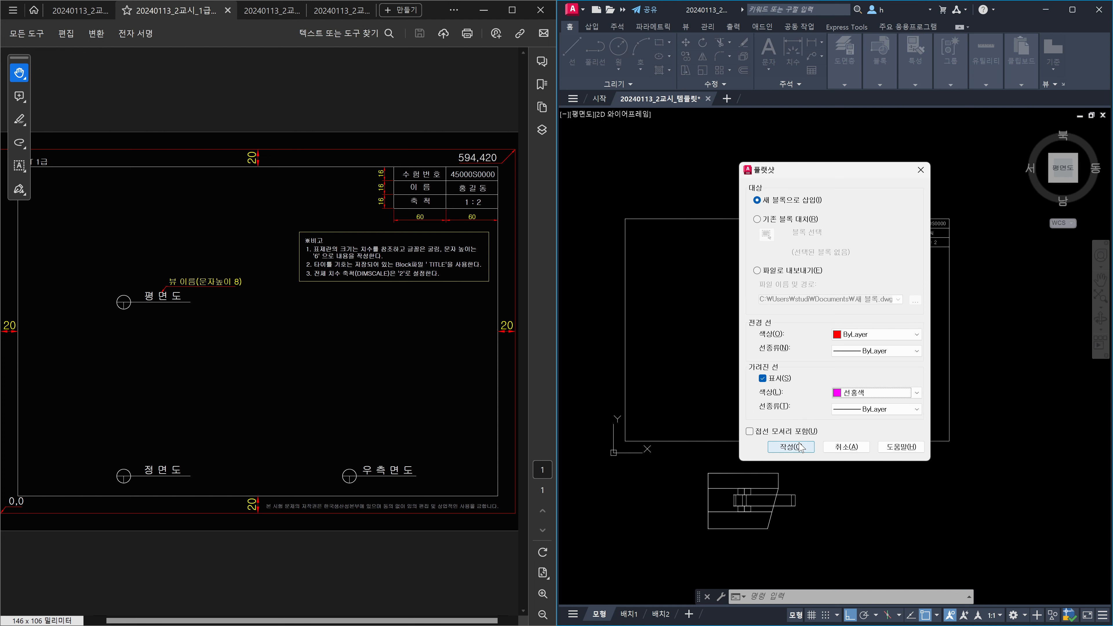
# Create the flattened top view inside the border at default scale and rotation.
pyautogui.click(800, 446)
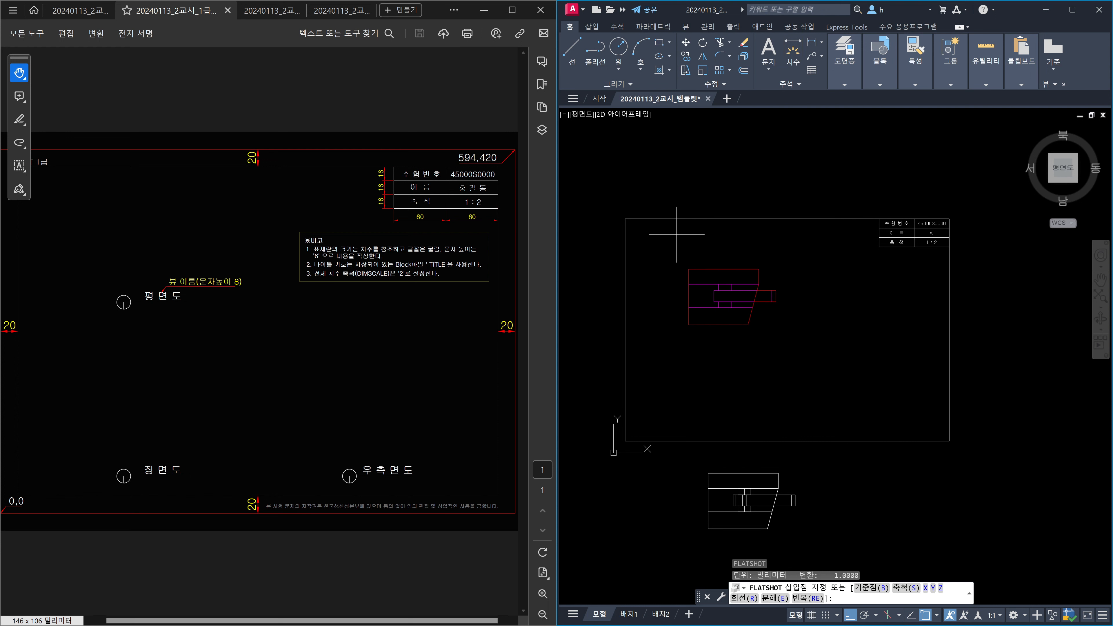
pyautogui.click(676, 234)
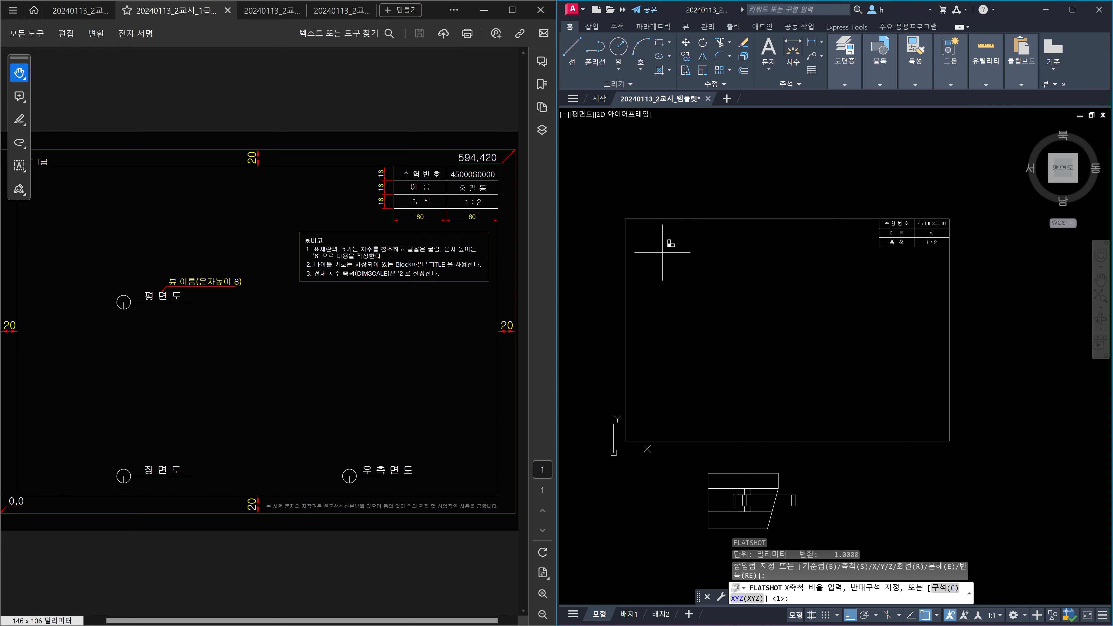
pyautogui.press('Return')
pyautogui.press('Return')
pyautogui.press('Return')
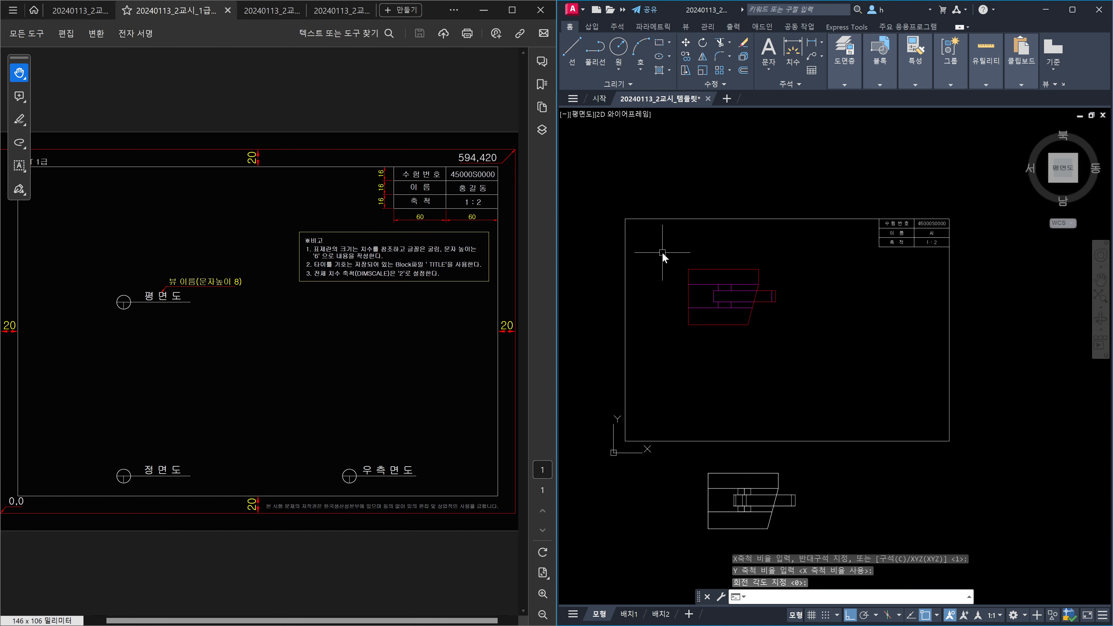
pyautogui.press('Escape')
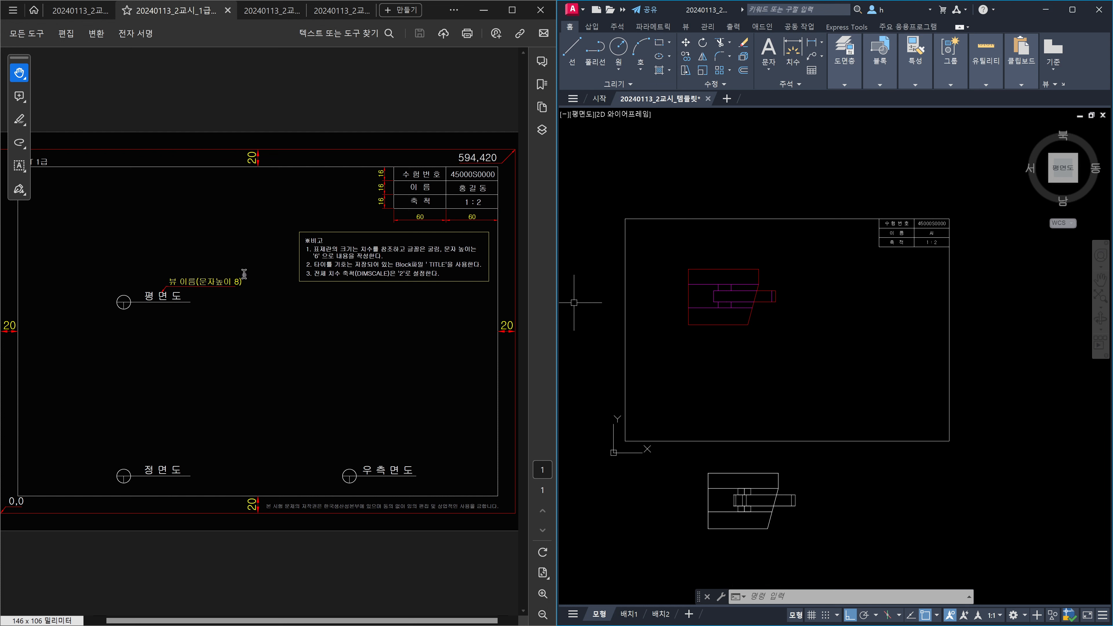
# Turn the model to the front view and create another Flatshot projection.
pyautogui.click(79, 10)
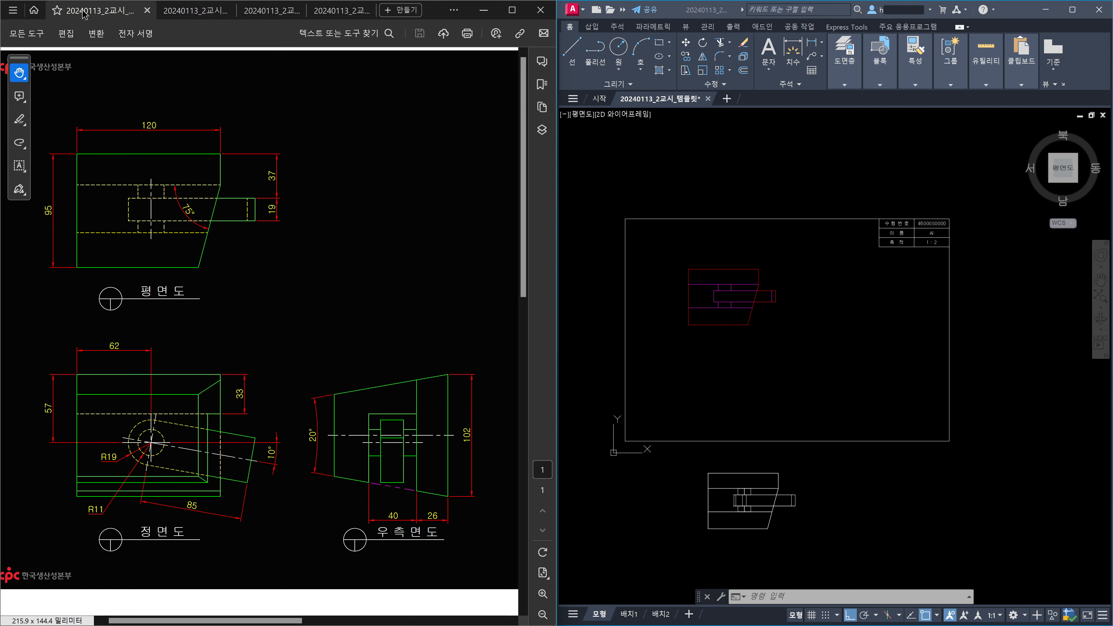
pyautogui.click(818, 343)
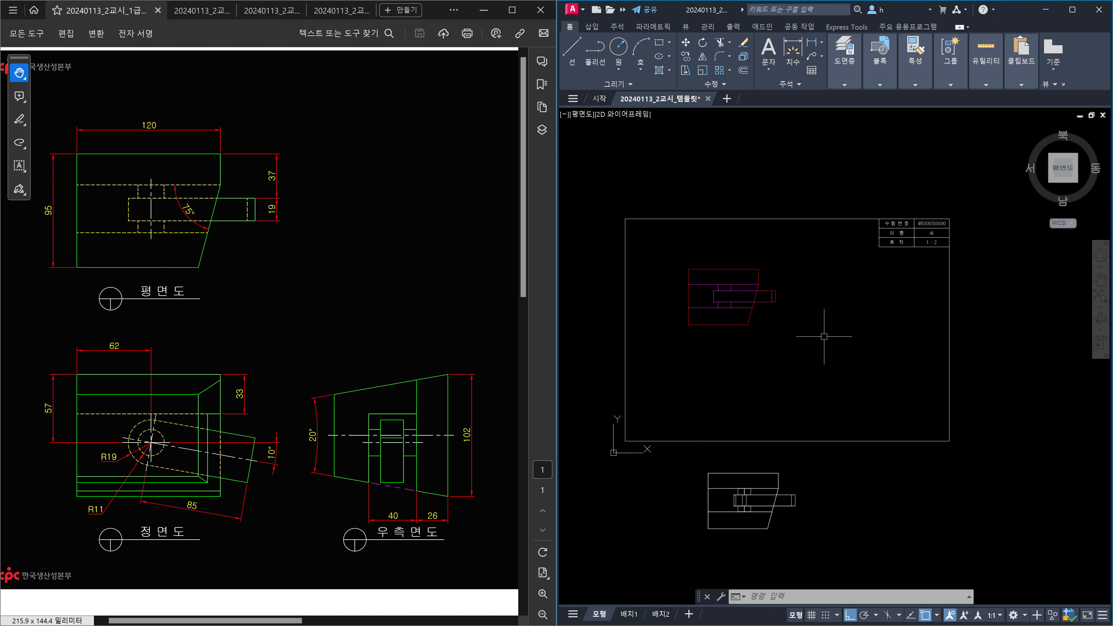
pyautogui.click(824, 336)
pyautogui.click(813, 336)
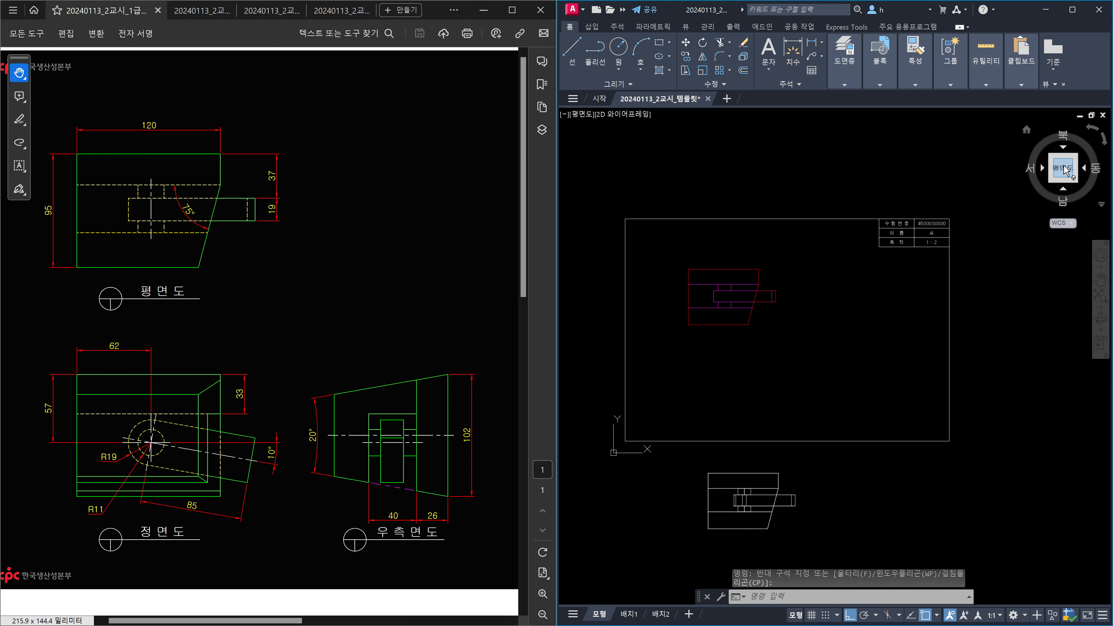
pyautogui.click(1062, 189)
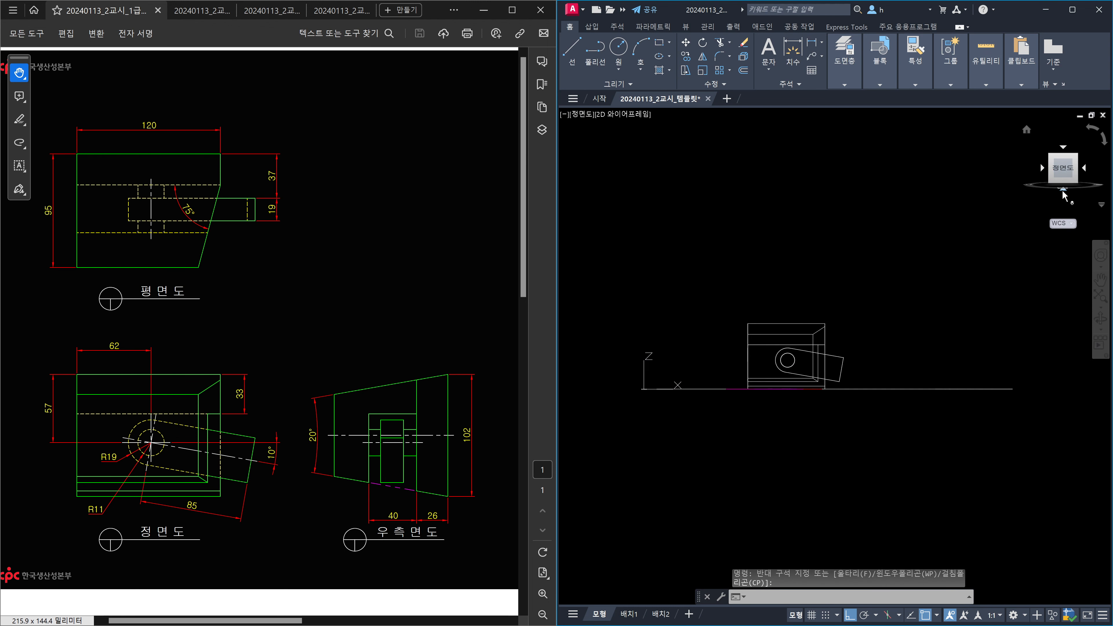
pyautogui.write('flatshot')
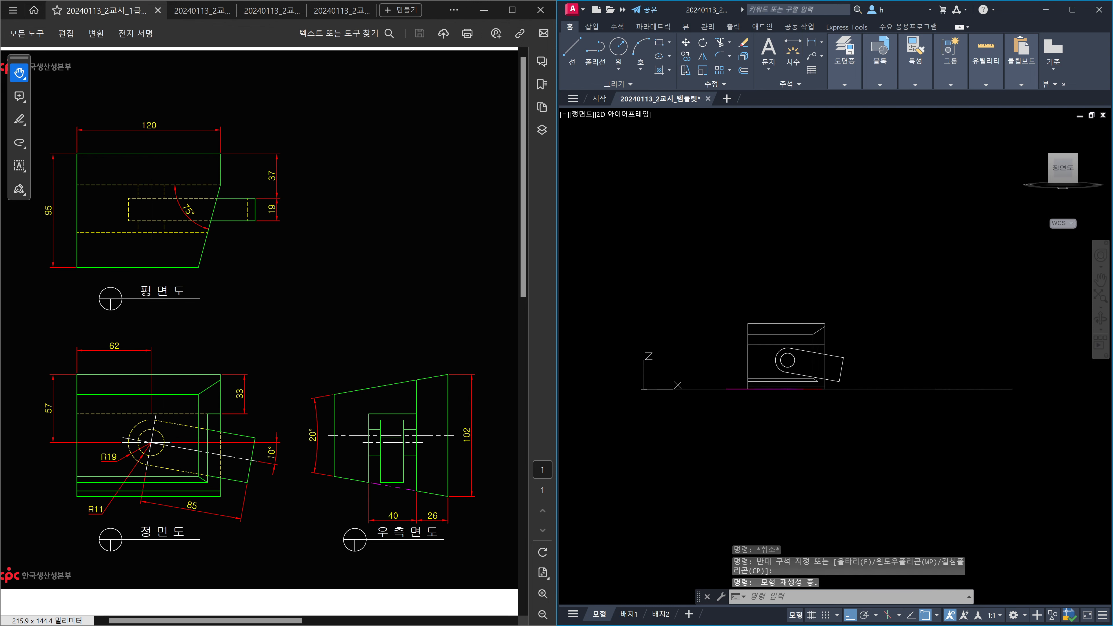
pyautogui.press('Return')
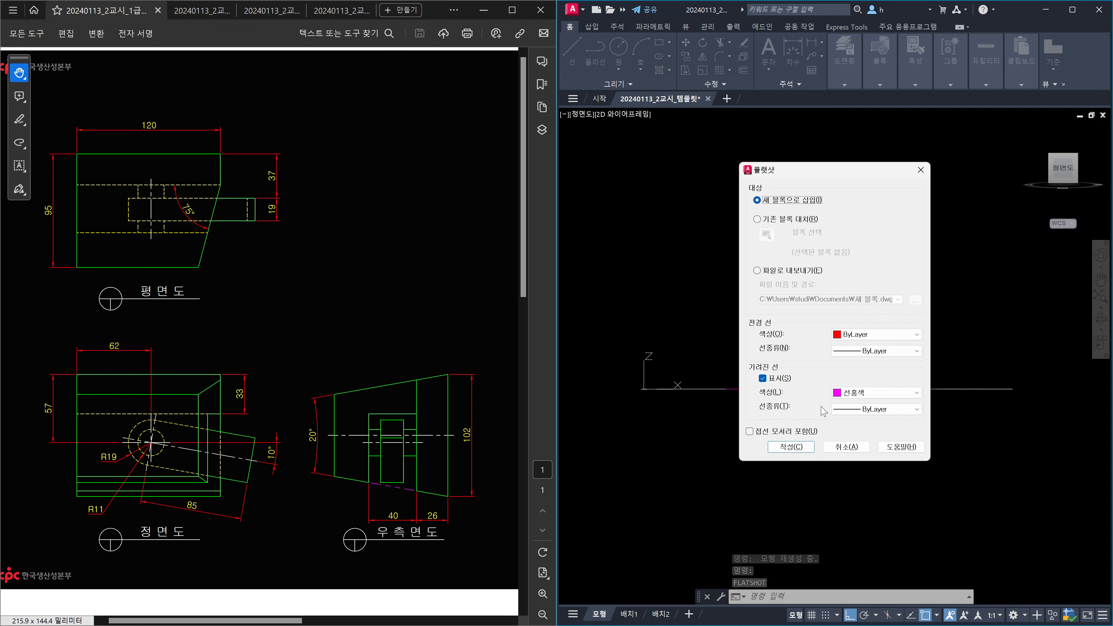
pyautogui.click(790, 446)
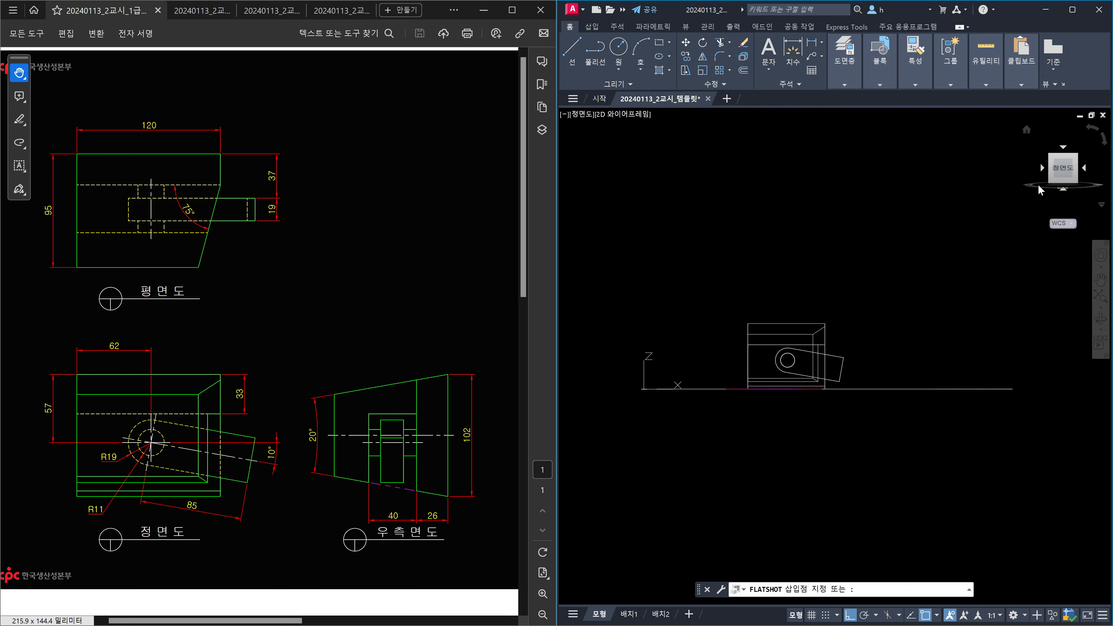
# Insert the flattened view above the first using a base point, at default scale and rotation.
pyautogui.click(1063, 147)
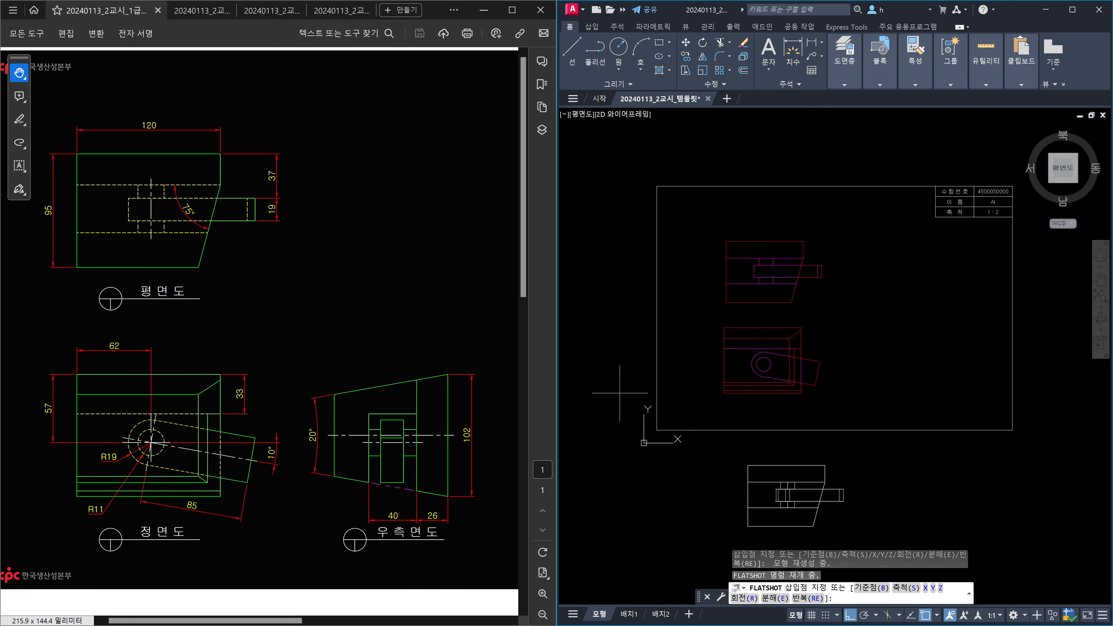
pyautogui.write('b 기준점을 지정하십시오:')
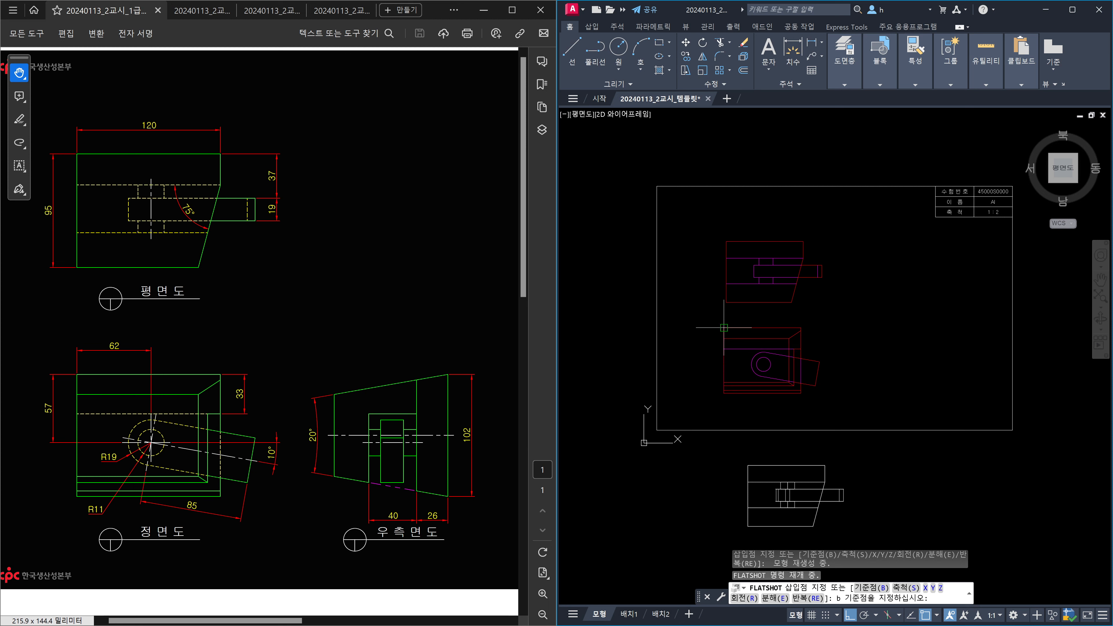
pyautogui.press('Return')
pyautogui.click(728, 294)
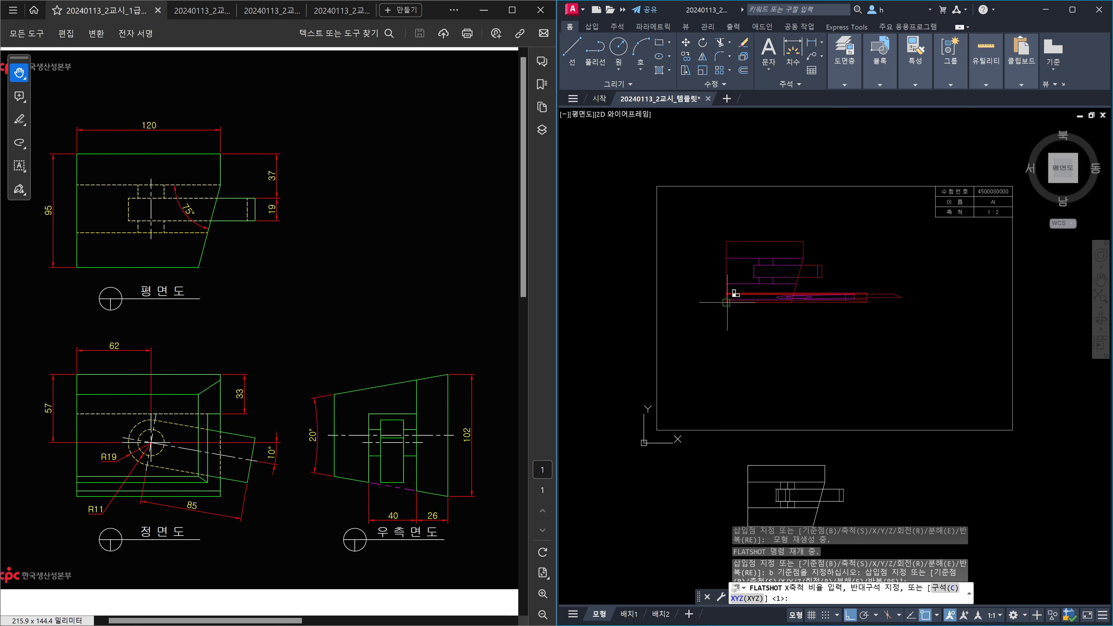
pyautogui.press('Return')
pyautogui.press('Return')
pyautogui.press('Return')
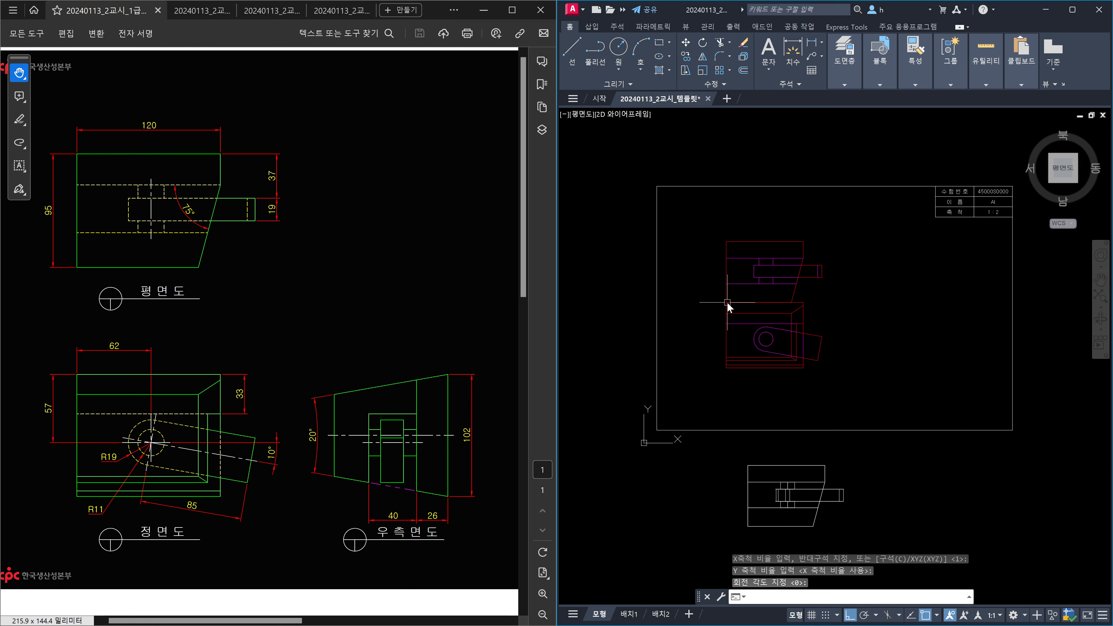
pyautogui.press('Return')
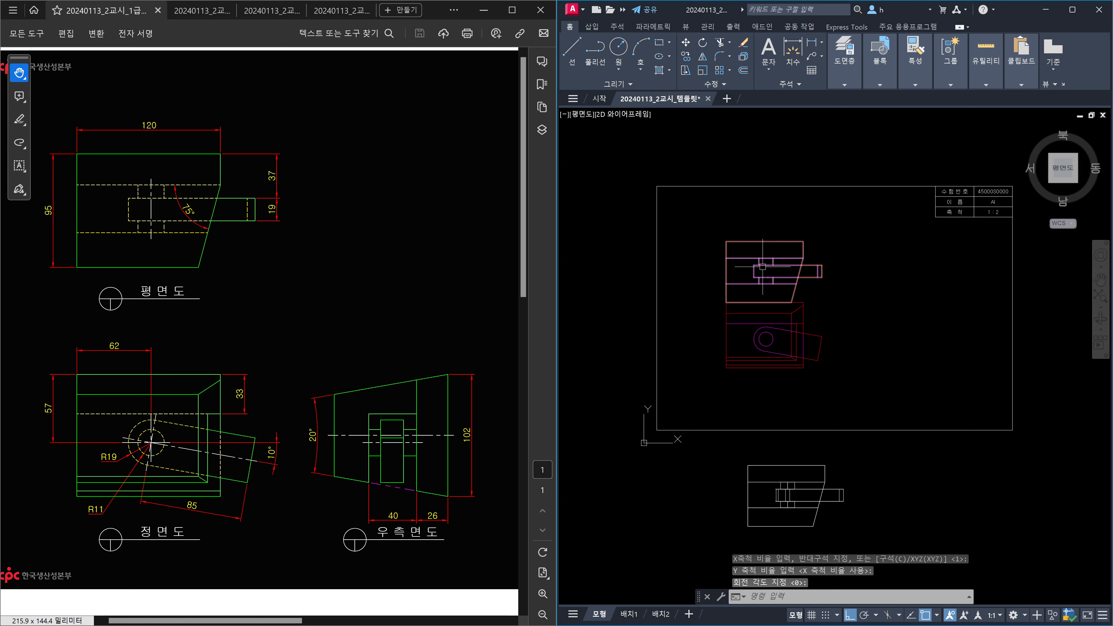
# Turn the model to the right-side view and create a FLATSHOT block of it.
pyautogui.moveTo(1092, 175)
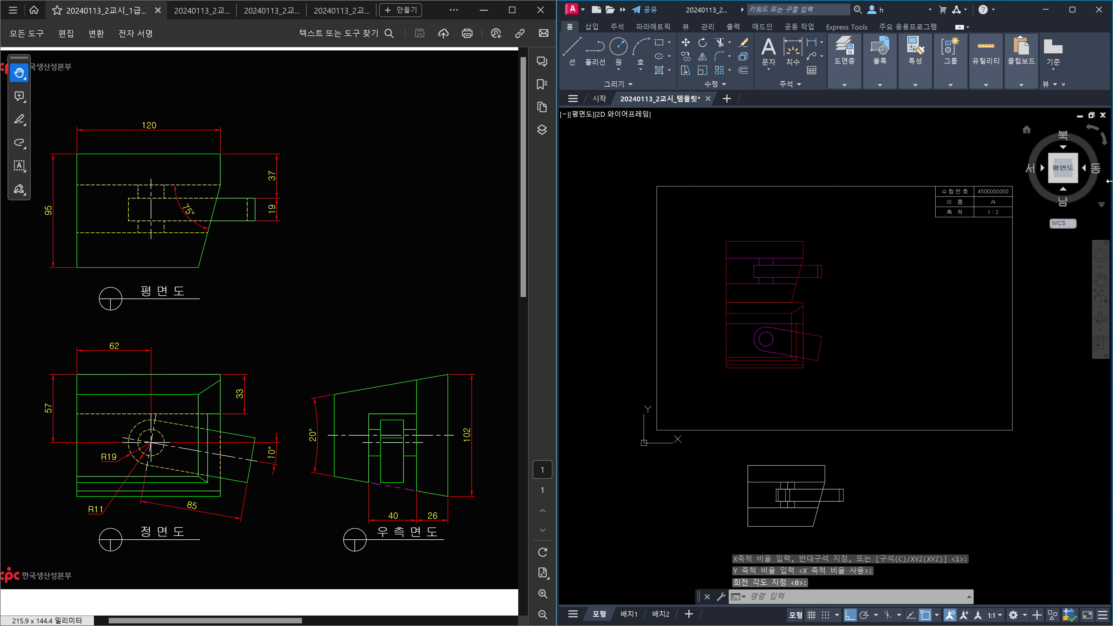
pyautogui.click(1086, 170)
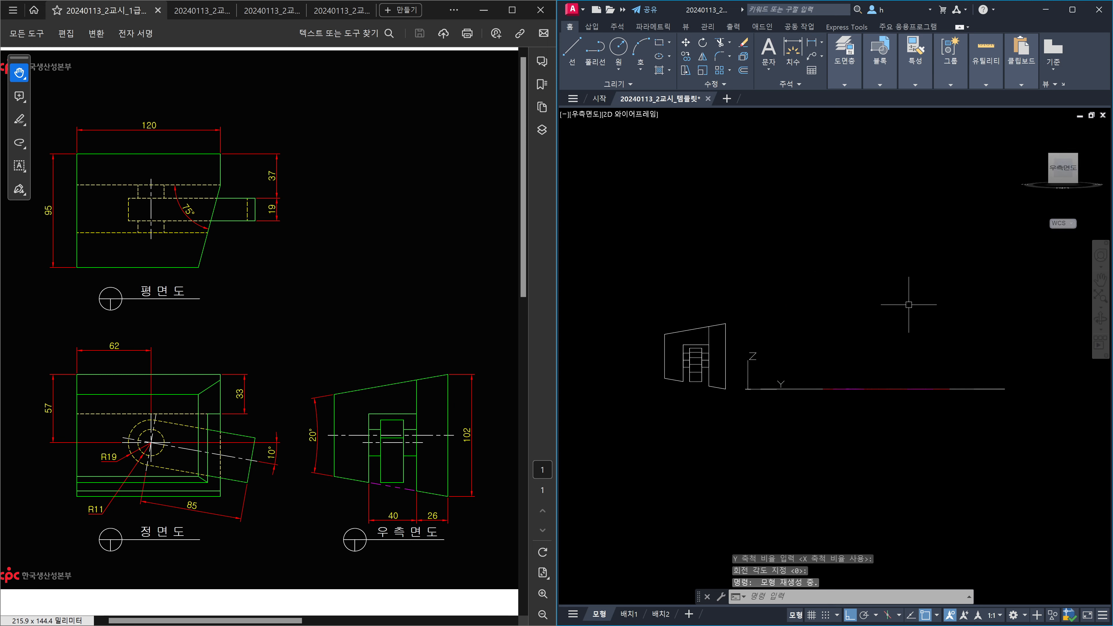
pyautogui.write('FLATSHOT')
pyautogui.press('Return')
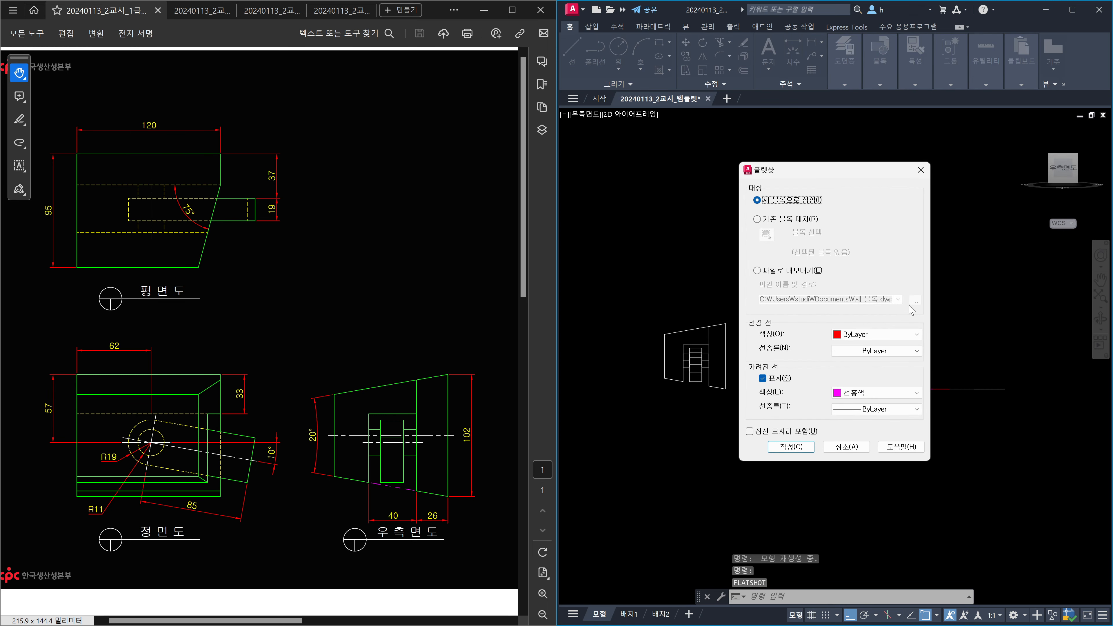
pyautogui.press('Return')
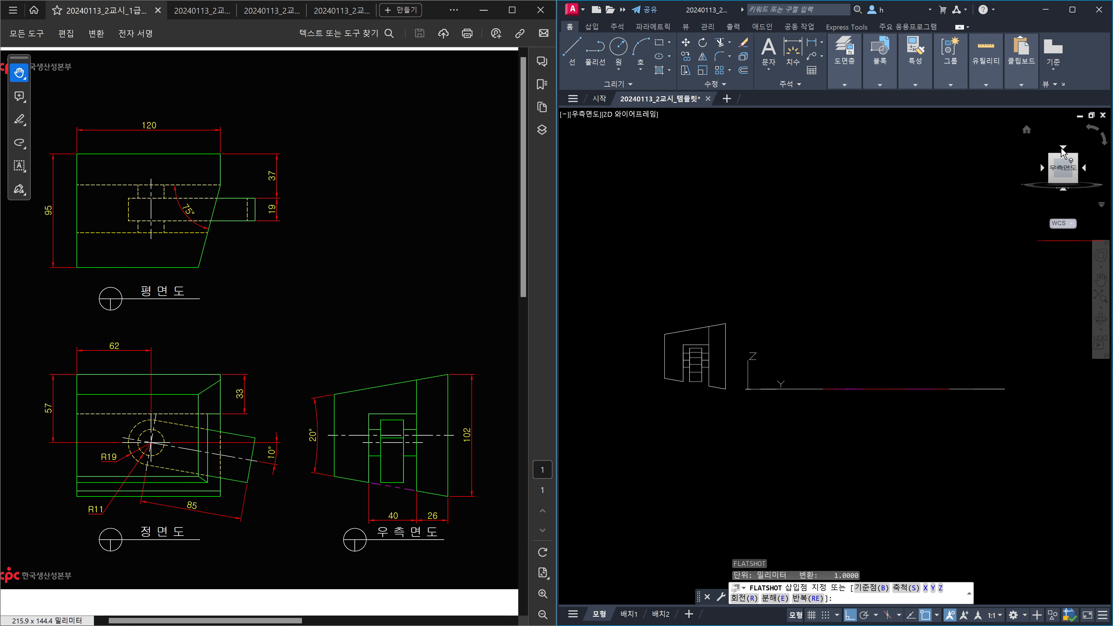
# Back in Top view, insert the right-view block beside the front view at default scale.
pyautogui.click(1063, 149)
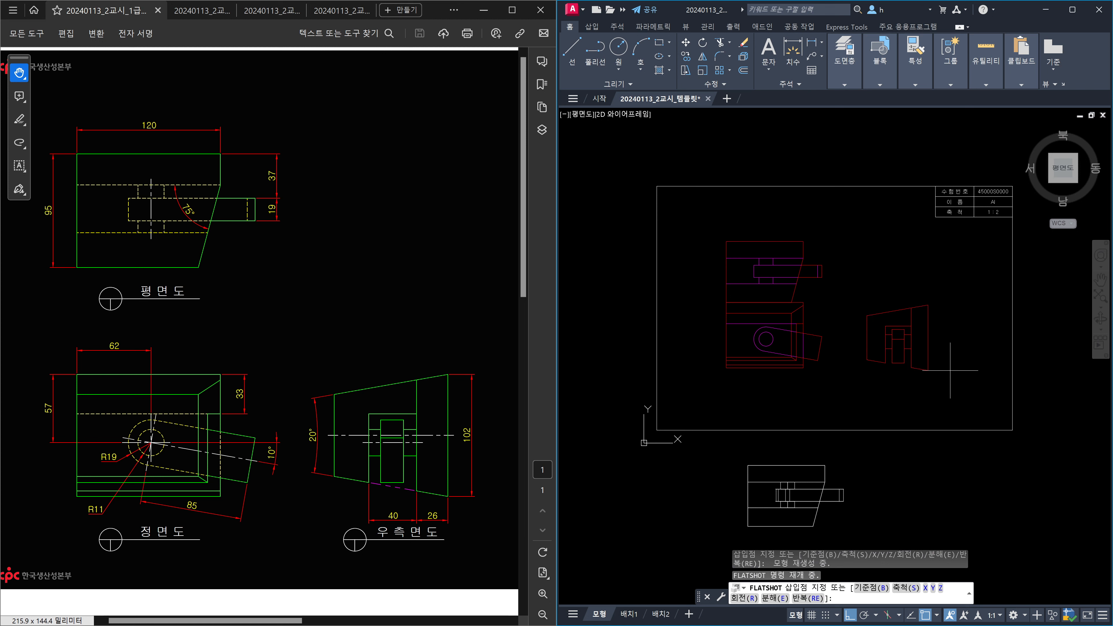
pyautogui.write('b')
pyautogui.press('Return')
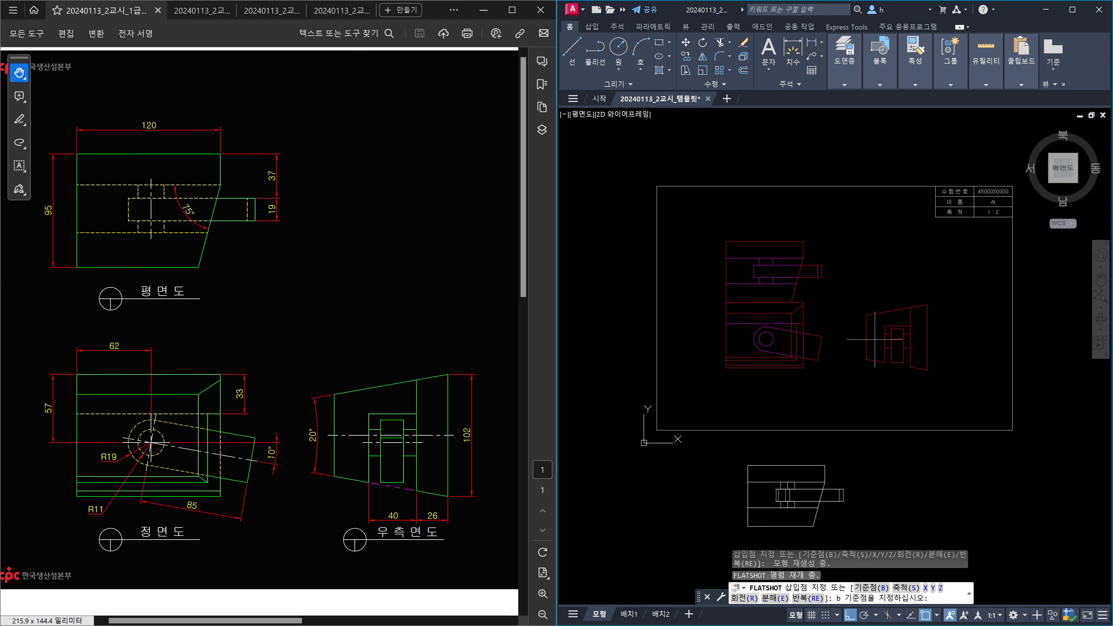
pyautogui.scroll(3, 873, 334)
pyautogui.click(854, 285)
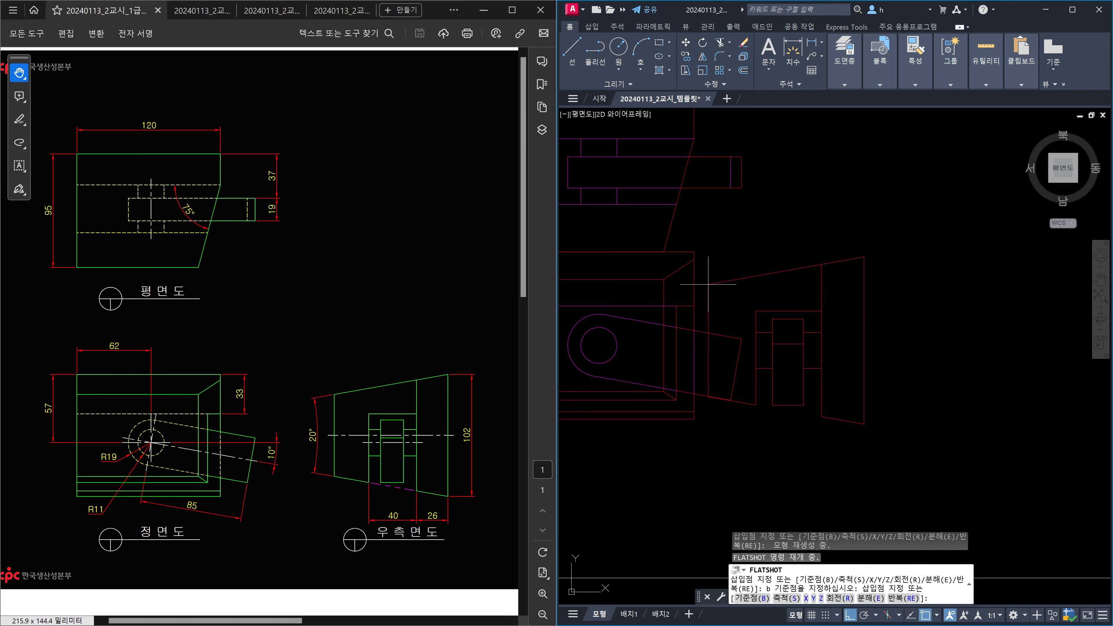
pyautogui.click(670, 271)
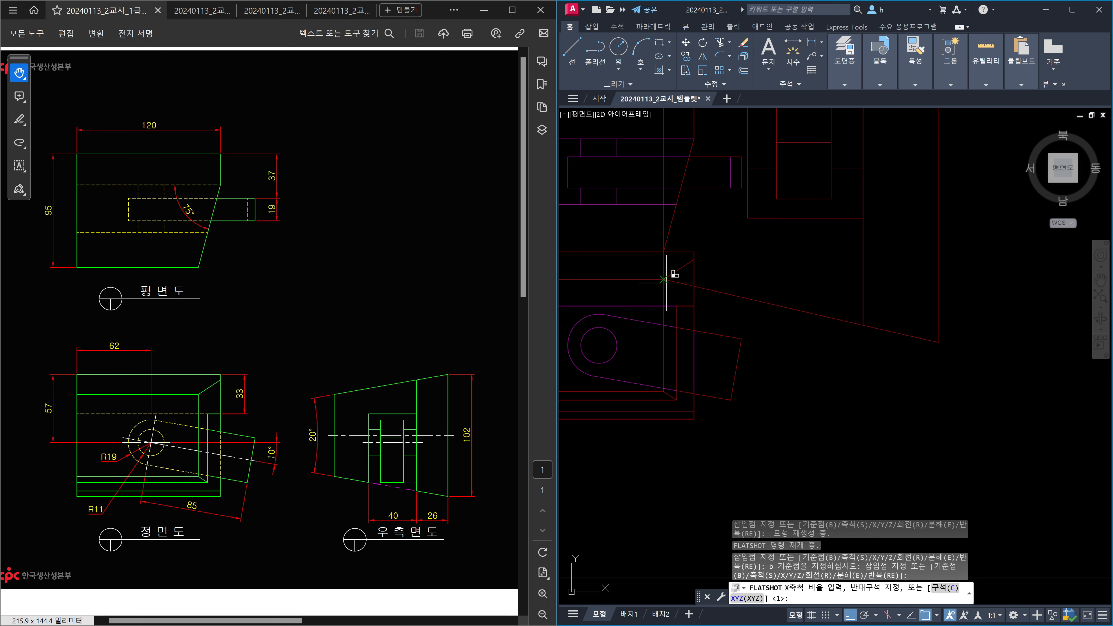
pyautogui.press('Return')
pyautogui.press('Return')
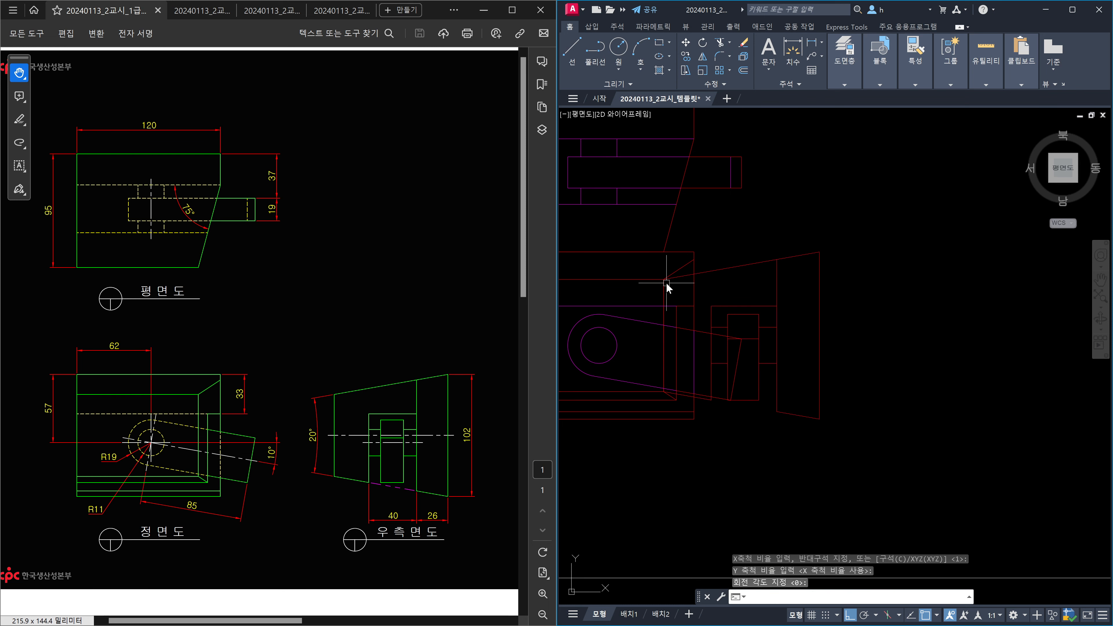
pyautogui.press('Escape')
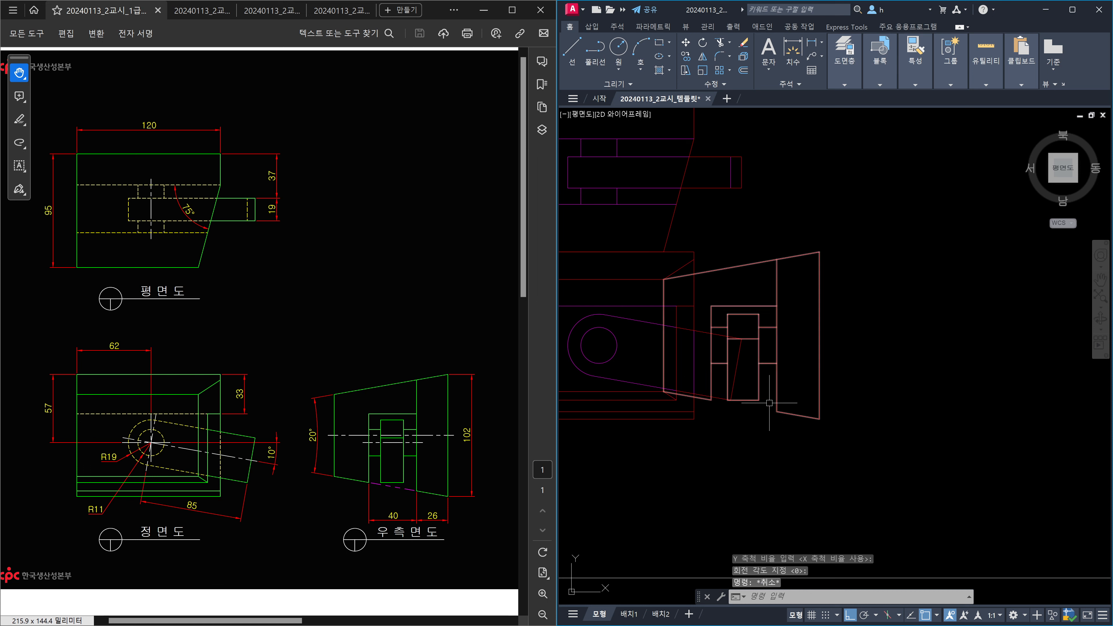
pyautogui.moveTo(786, 407); pyautogui.dragTo(824, 388, button='middle')
pyautogui.scroll(4, 795, 336)
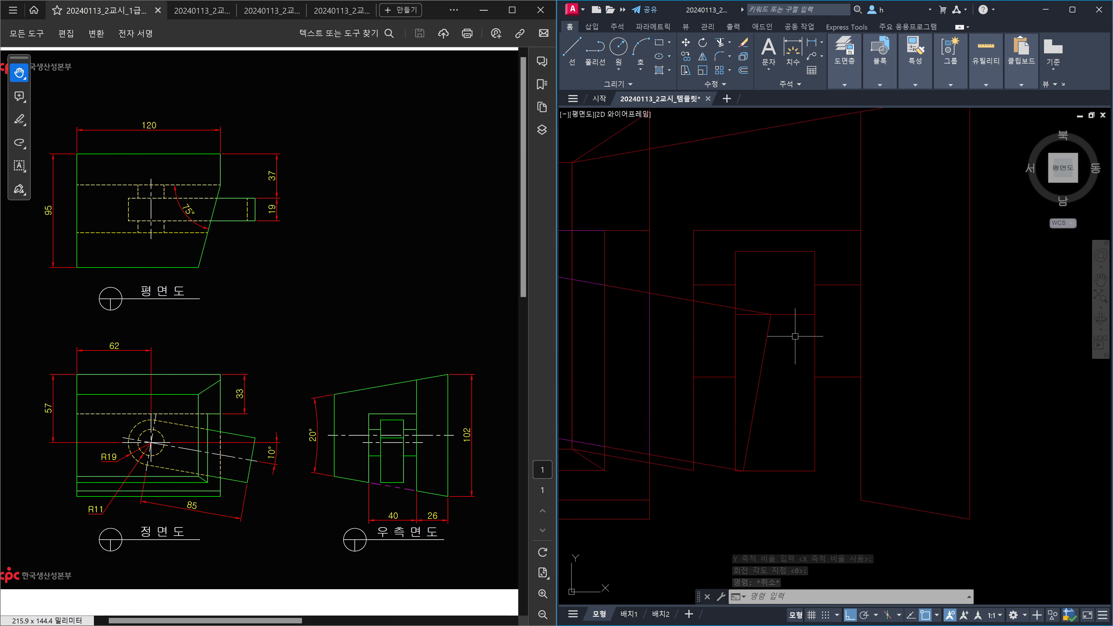
pyautogui.scroll(-6, 792, 333)
pyautogui.scroll(3, 744, 331)
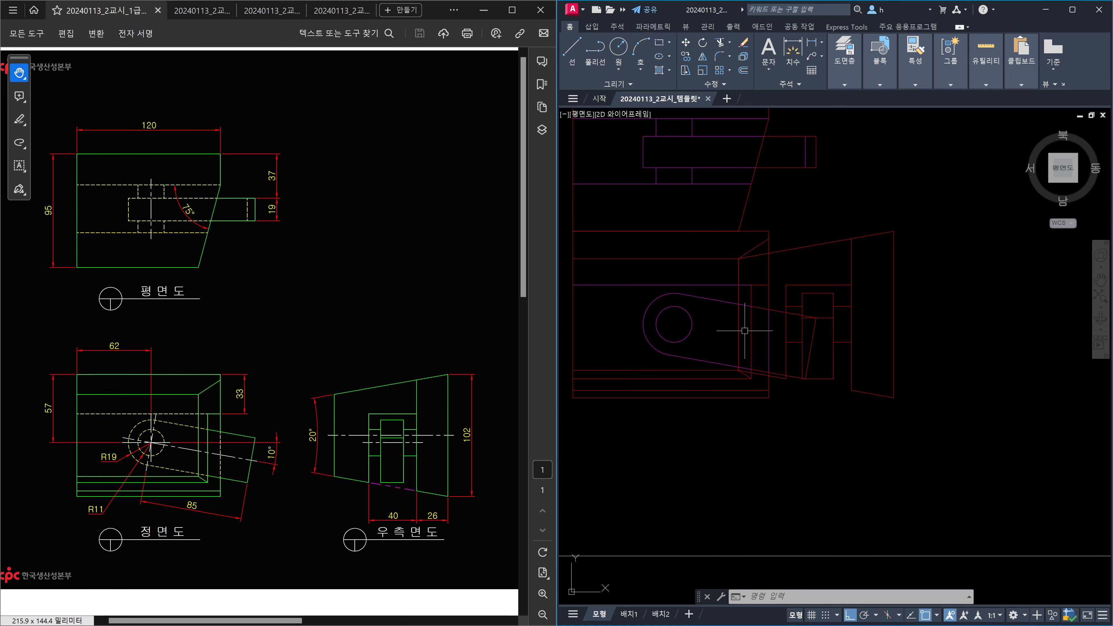
pyautogui.scroll(6, 750, 318)
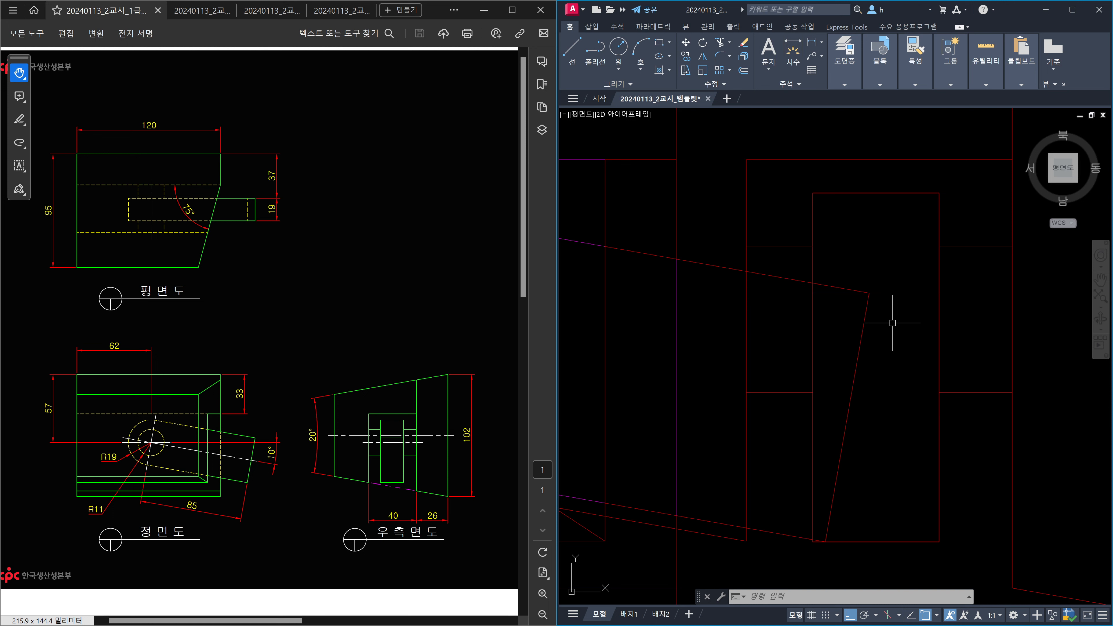
pyautogui.scroll(-5, 893, 323)
pyautogui.moveTo(1020, 350); pyautogui.dragTo(868, 358, button='middle')
pyautogui.press('Escape')
pyautogui.press('Escape')
pyautogui.press('Escape')
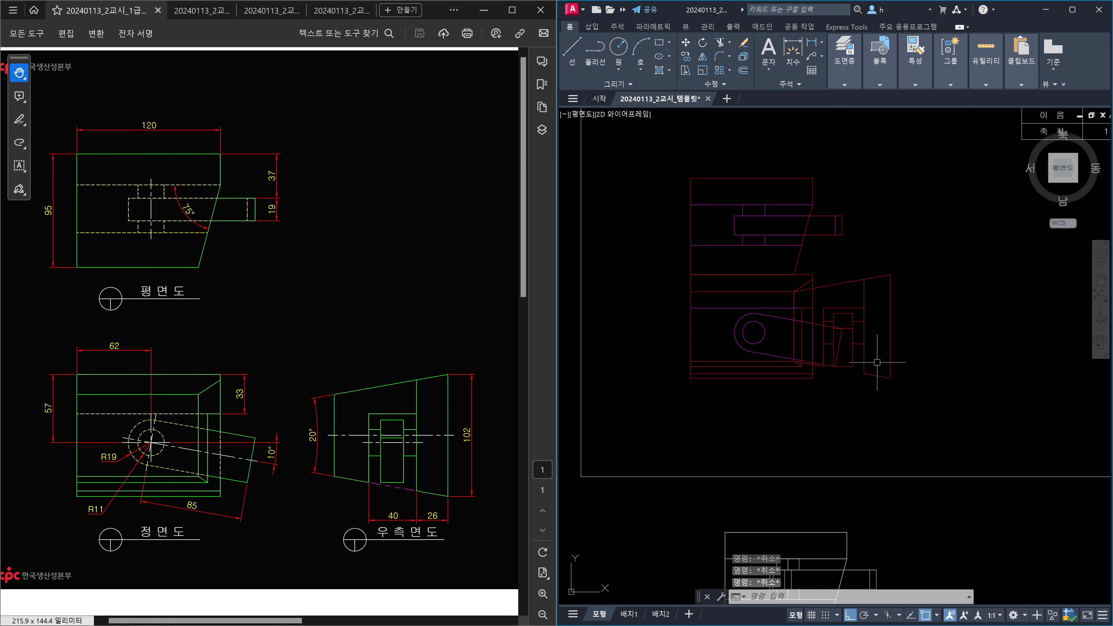
pyautogui.scroll(-2, 876, 364)
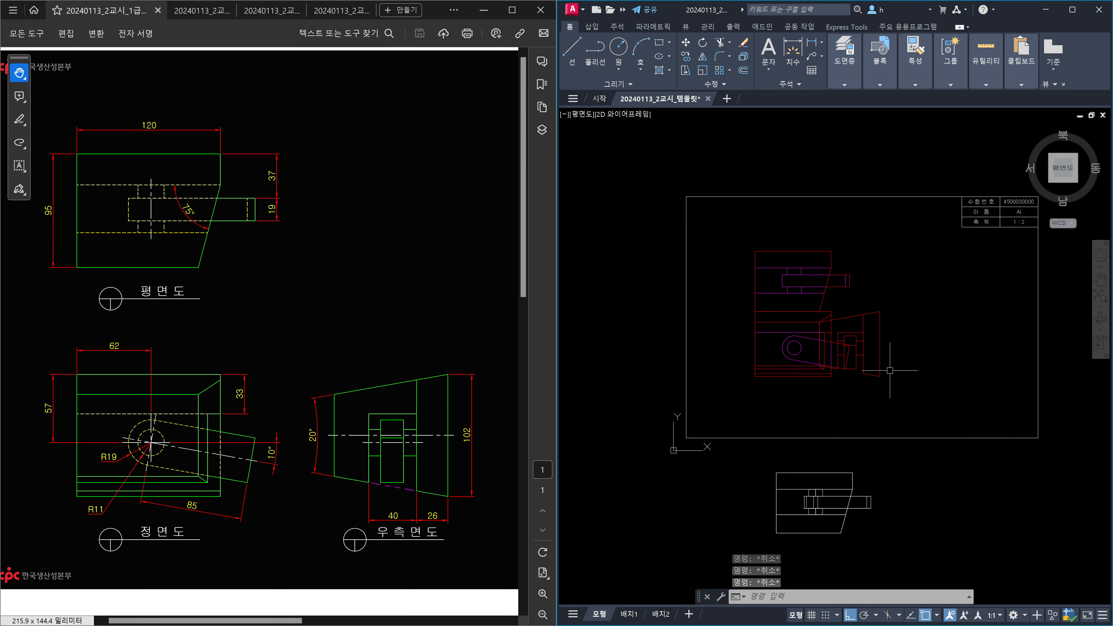
pyautogui.scroll(2, 882, 368)
# Move the front view lower in the border.
pyautogui.write('m')
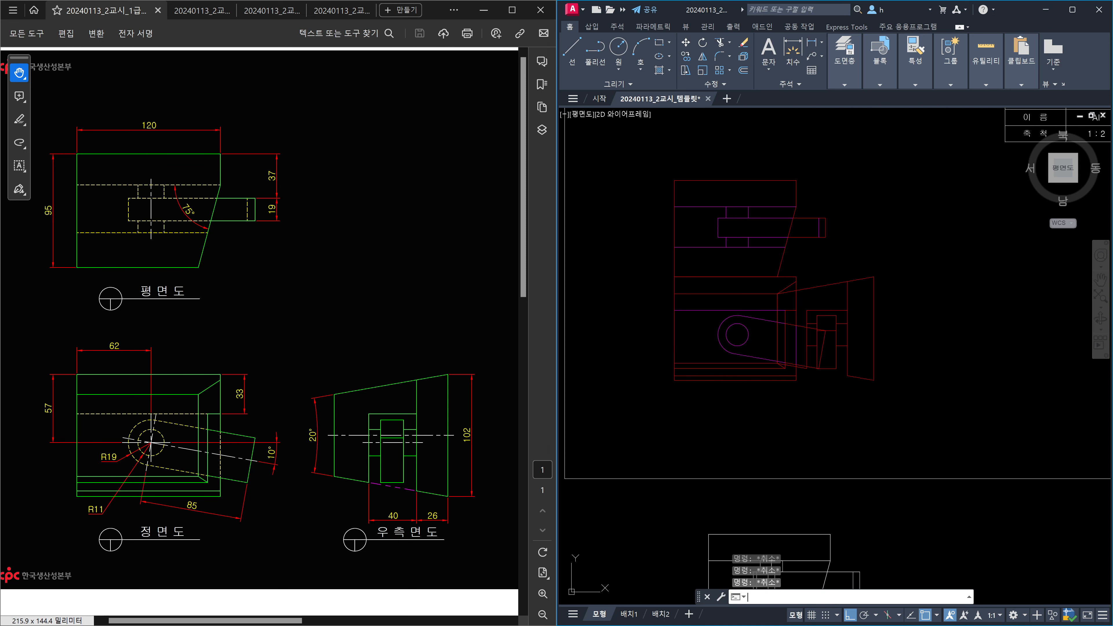
pyautogui.press('Return')
pyautogui.click(929, 374)
pyautogui.click(749, 350)
pyautogui.press('Return')
pyautogui.click(951, 318)
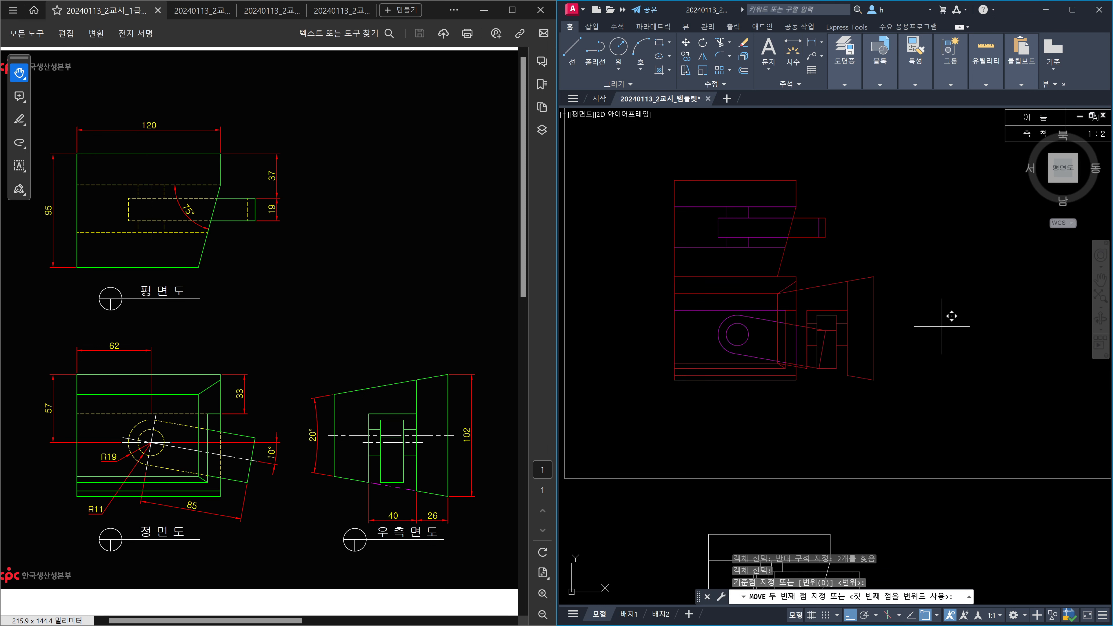
pyautogui.click(941, 353)
pyautogui.moveTo(867, 263); pyautogui.dragTo(877, 334, button='middle')
# Move the top view higher above the front view.
pyautogui.press('space')
pyautogui.click(869, 330)
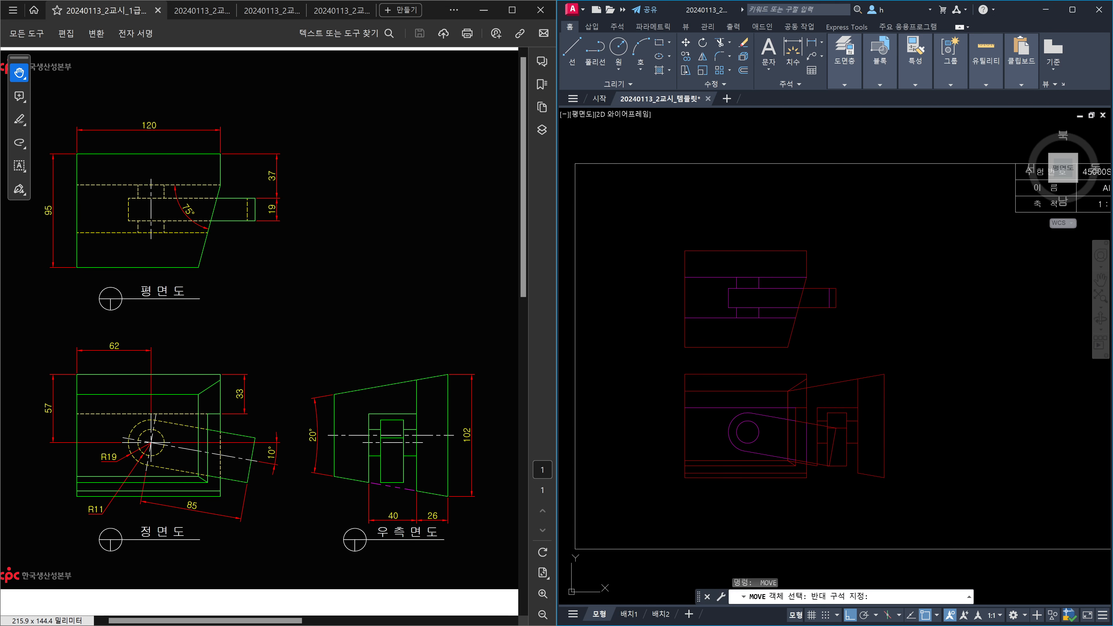
pyautogui.click(763, 282)
pyautogui.press('space')
pyautogui.click(859, 299)
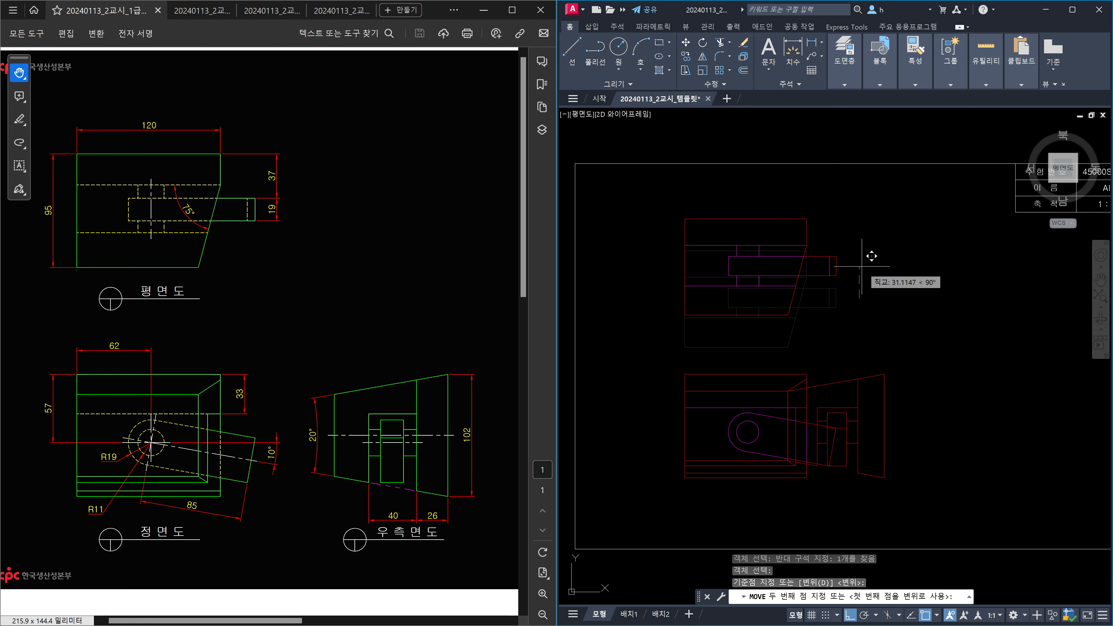
pyautogui.click(869, 256)
# Slide the right view clear of the front view, level with it.
pyautogui.press('space')
pyautogui.click(904, 383)
pyautogui.click(870, 365)
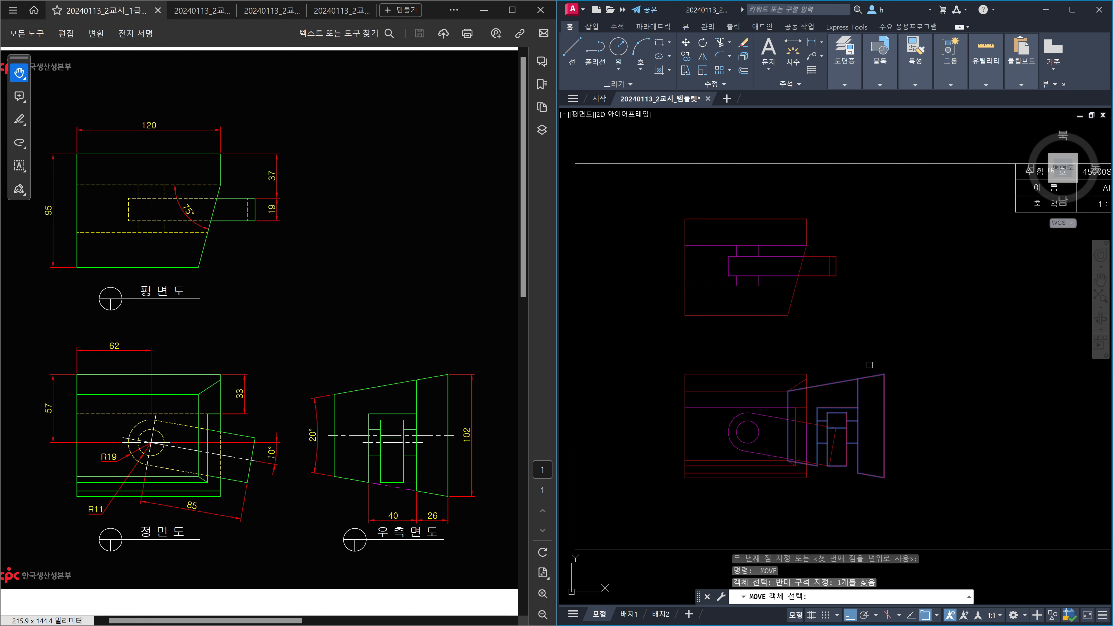
pyautogui.press('space')
pyautogui.click(872, 364)
pyautogui.moveTo(984, 353); pyautogui.dragTo(887, 366, button='middle')
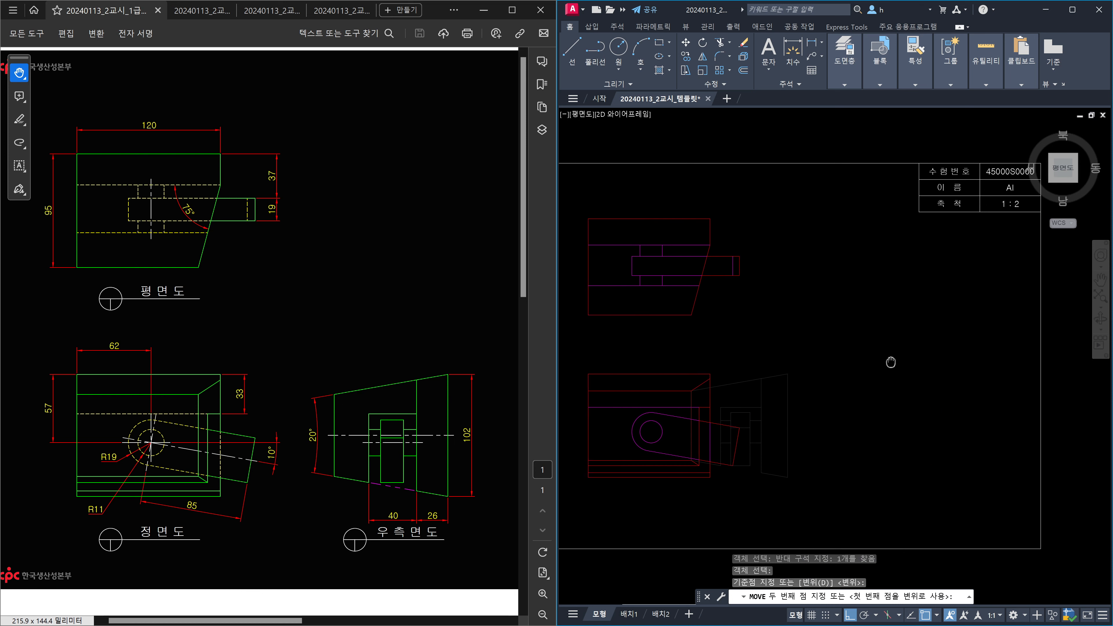
pyautogui.press('Escape')
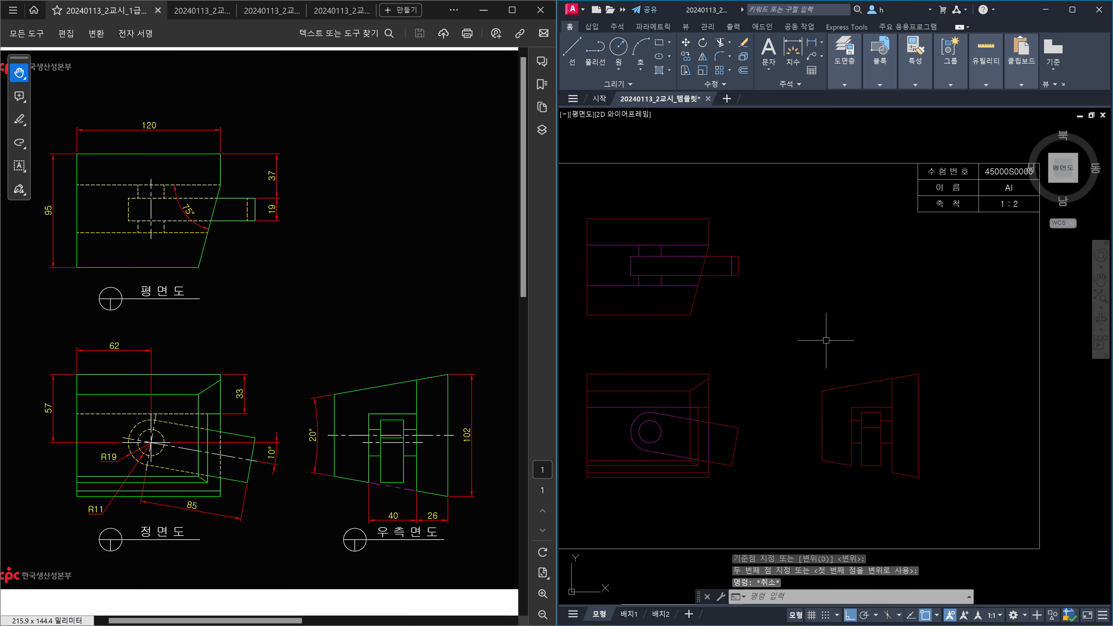
# Recenter the drawing and start EXPLODE on the view blocks.
pyautogui.moveTo(825, 341); pyautogui.dragTo(896, 336, button='middle')
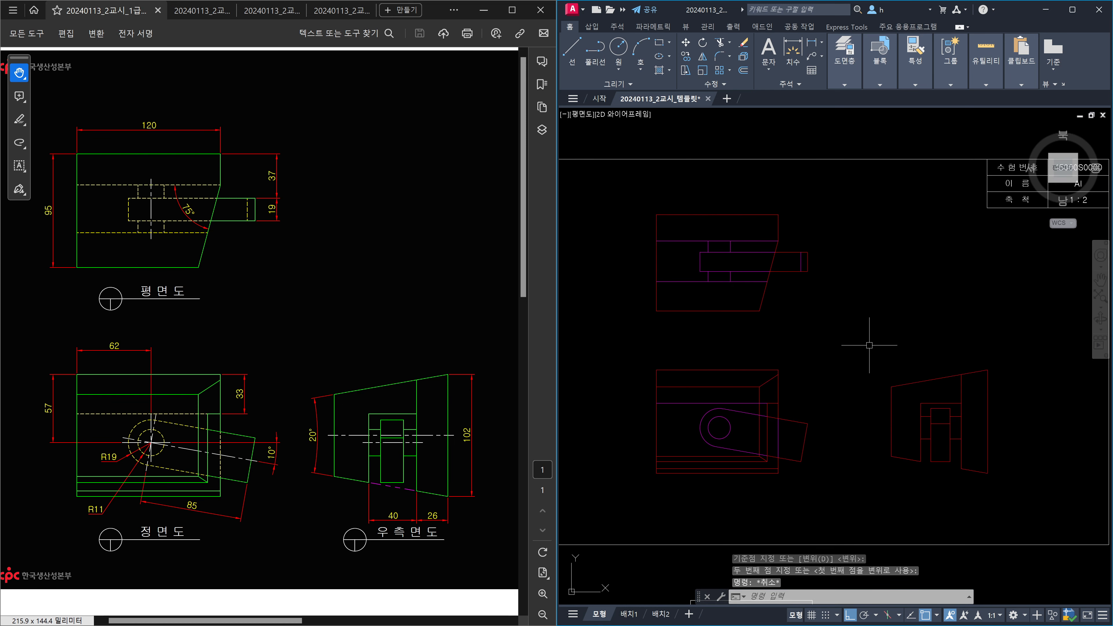
pyautogui.write('x')
pyautogui.press('space')
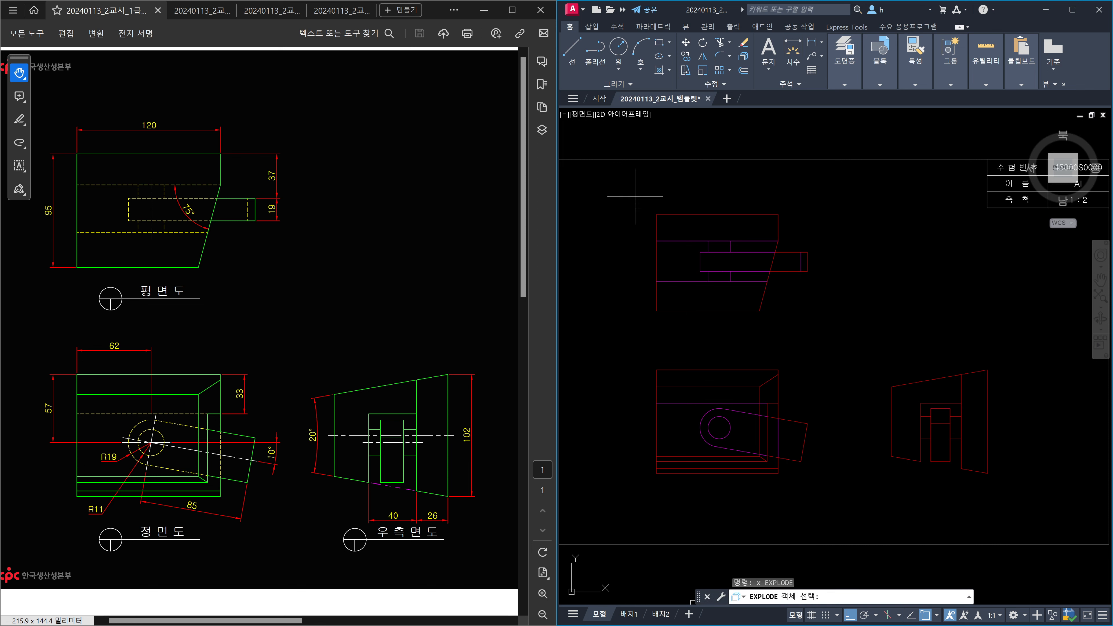
pyautogui.click(635, 197)
pyautogui.click(856, 494)
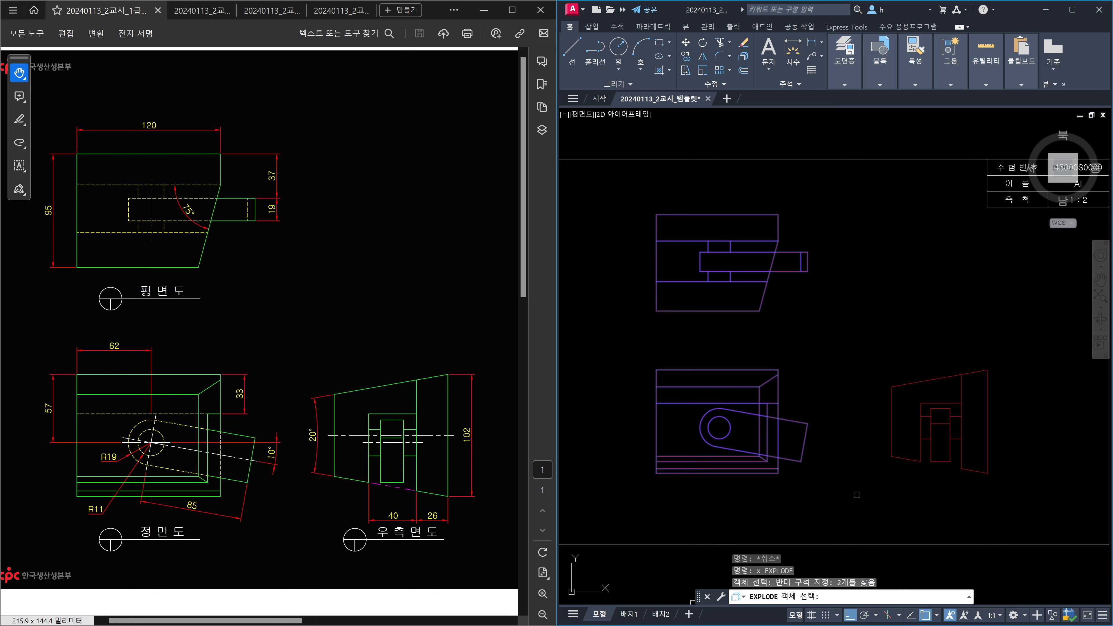
pyautogui.click(861, 352)
pyautogui.click(1017, 485)
pyautogui.press('Return')
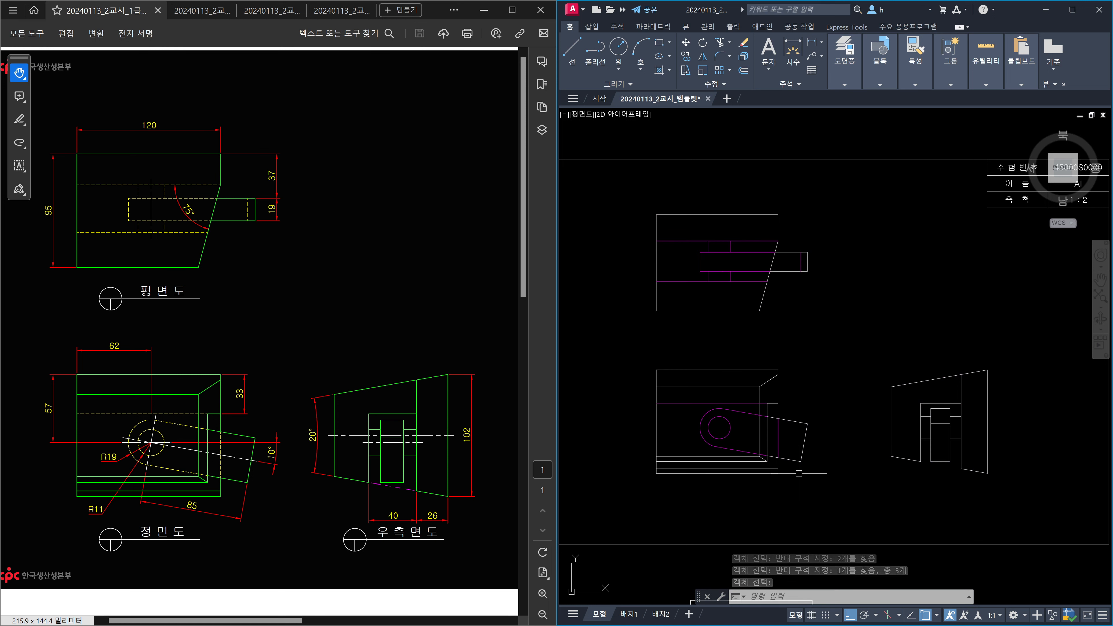
pyautogui.click(928, 380)
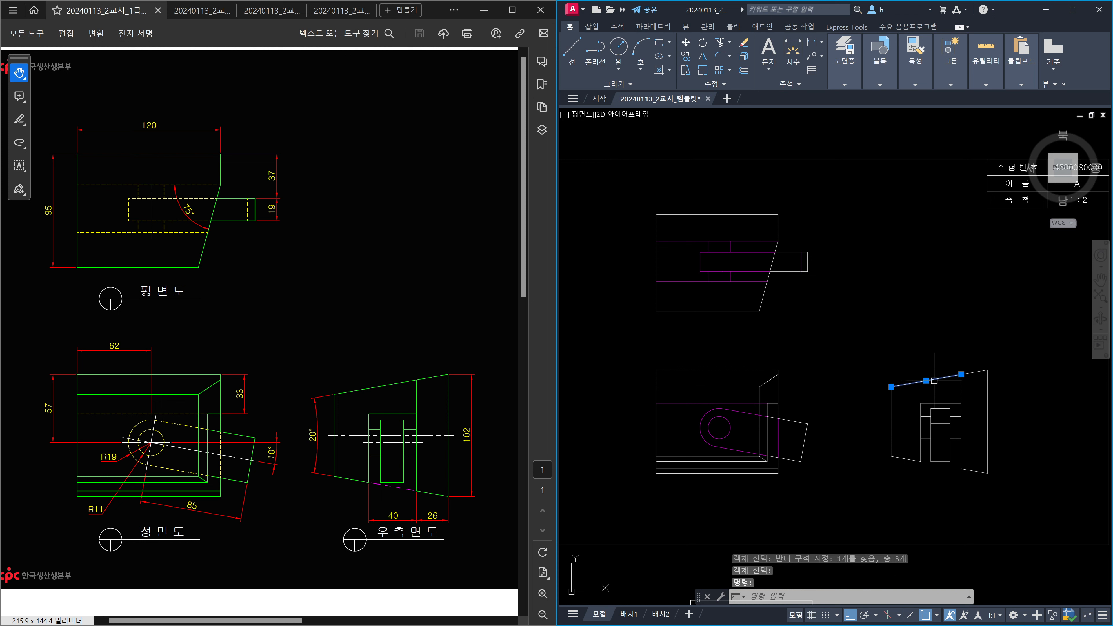
pyautogui.click(974, 372)
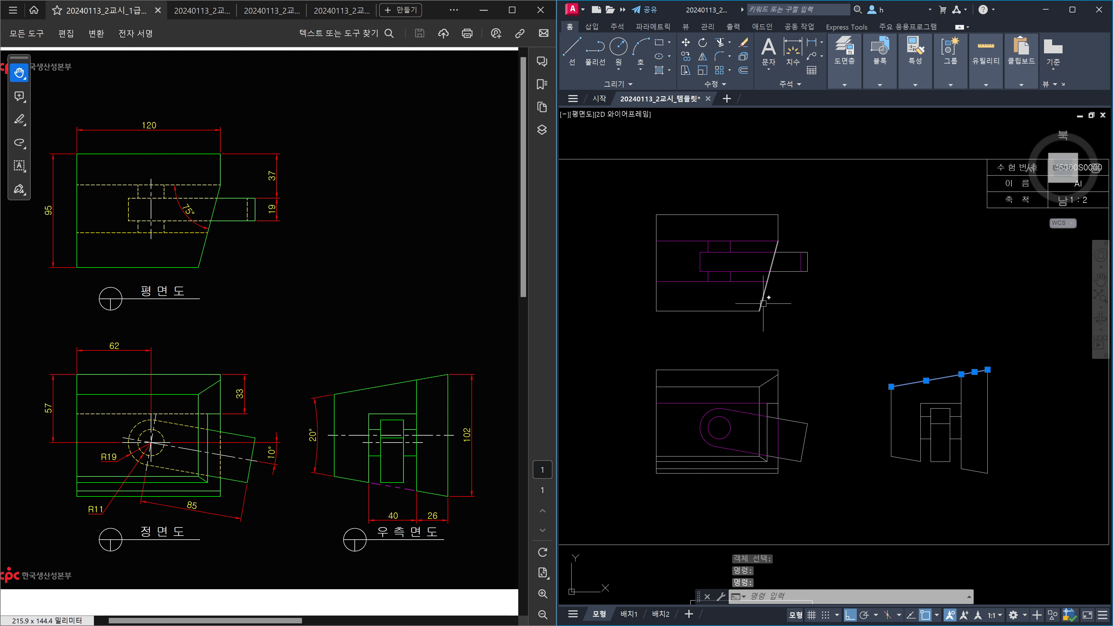
pyautogui.press('Escape')
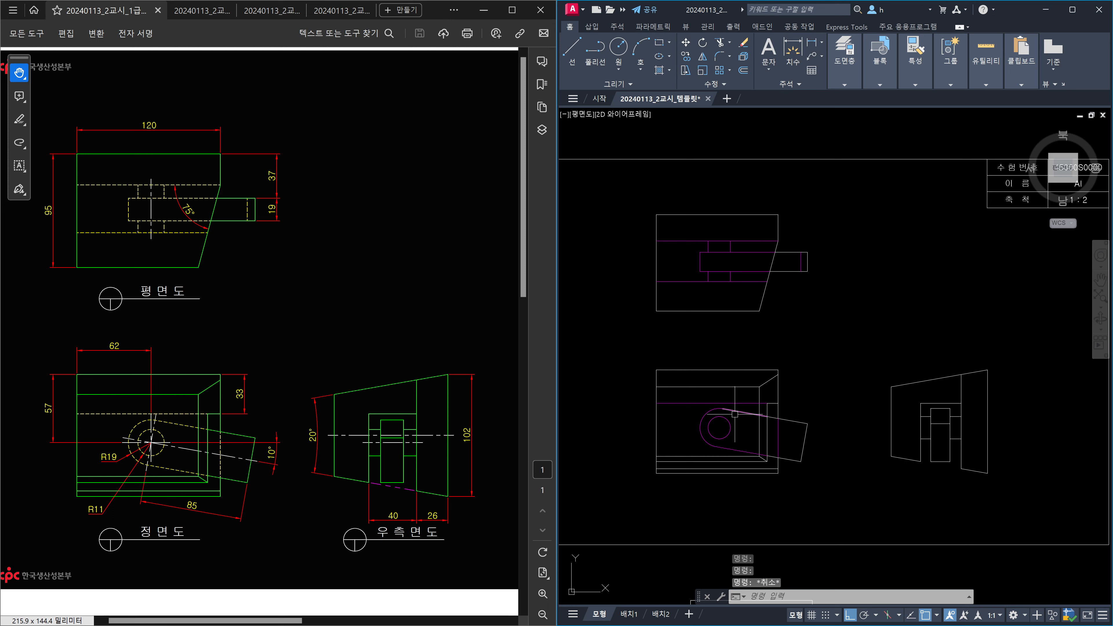
pyautogui.click(789, 420)
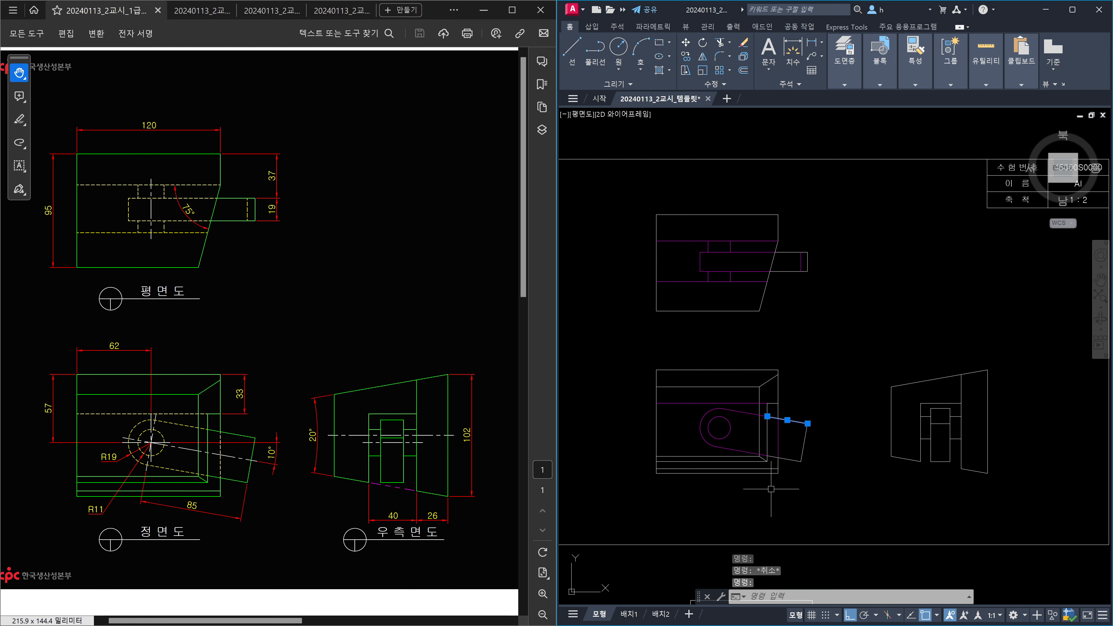
pyautogui.click(727, 473)
pyautogui.press('Escape')
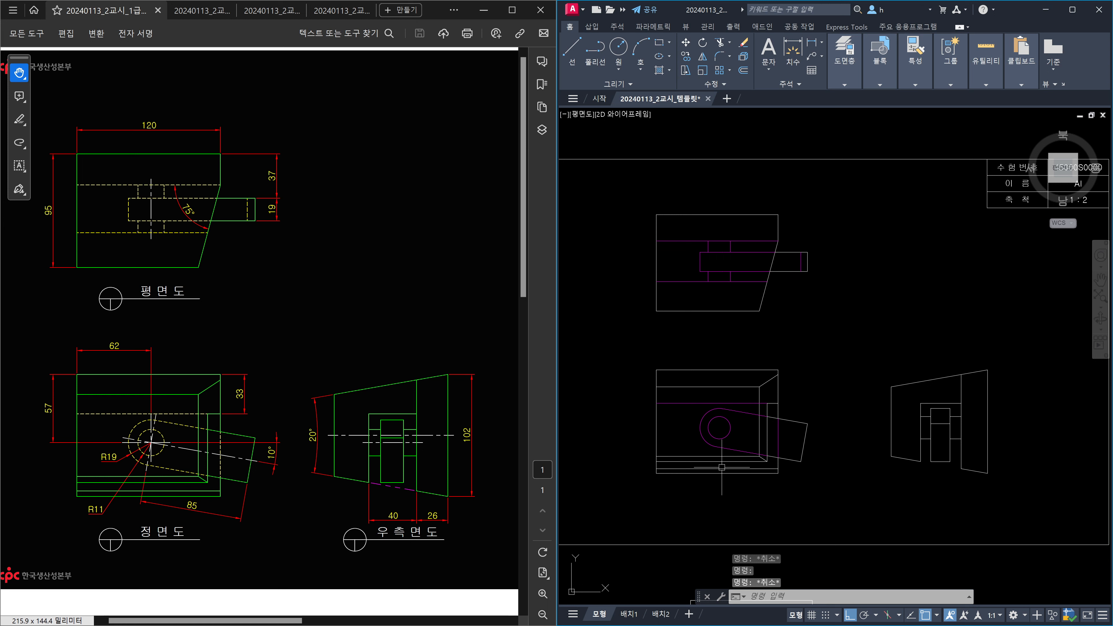
pyautogui.click(656, 443)
pyautogui.scroll(10, 659, 469)
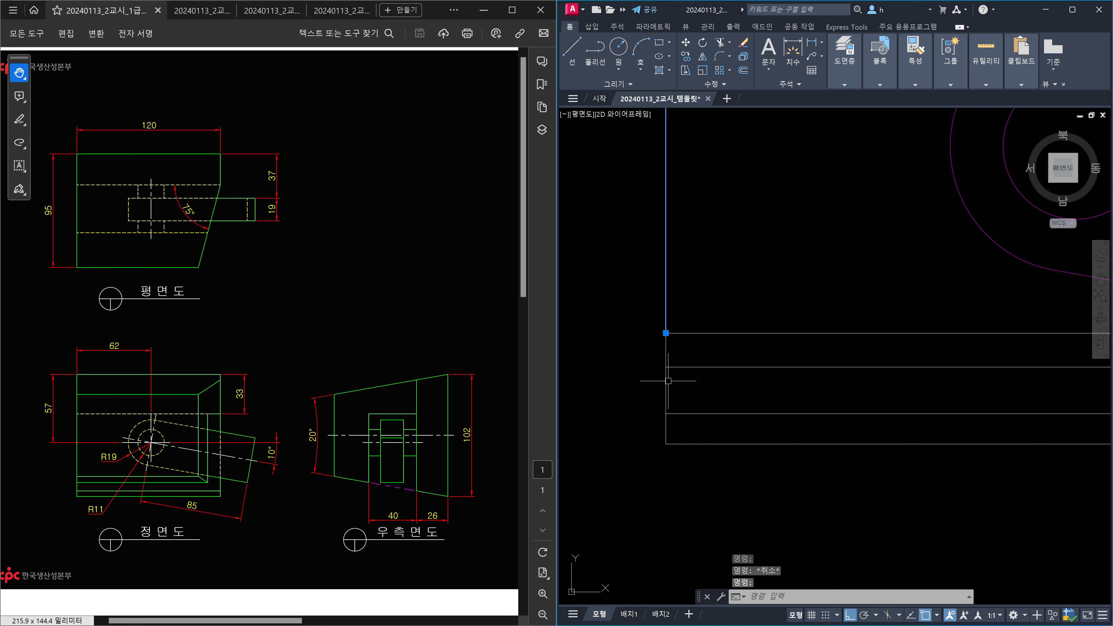
pyautogui.click(666, 356)
pyautogui.click(666, 390)
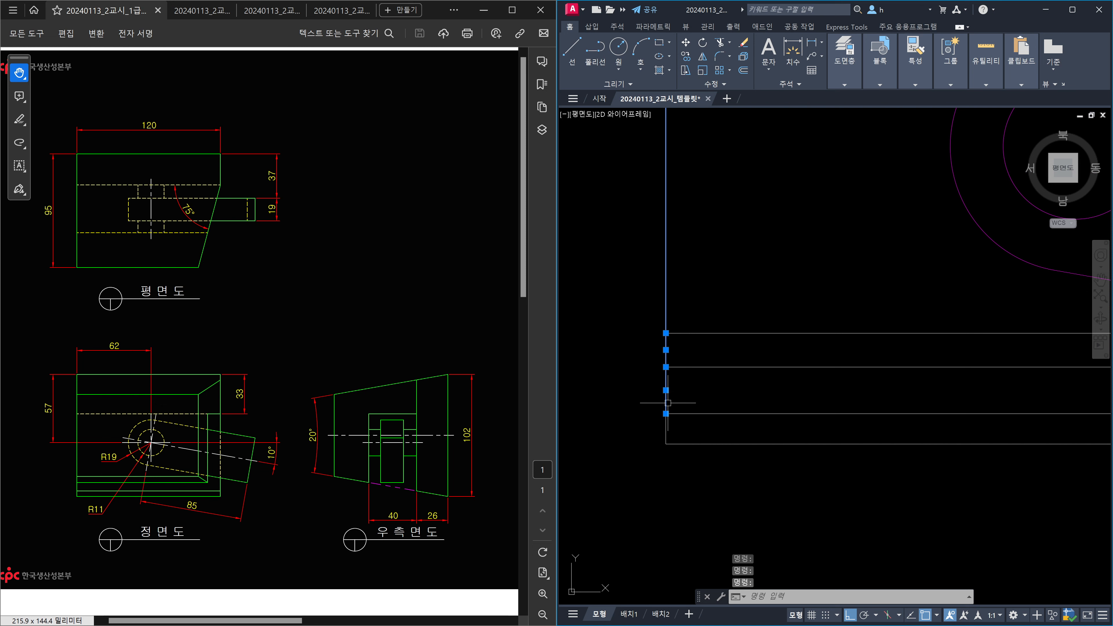
pyautogui.click(666, 436)
pyautogui.scroll(-8, 776, 416)
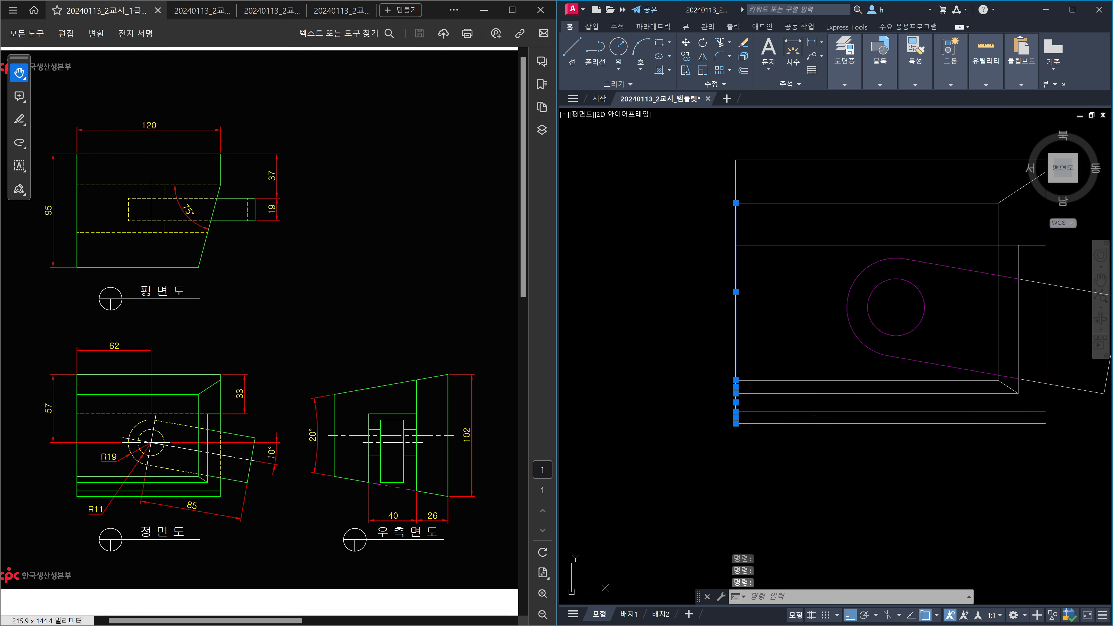
pyautogui.press('Escape')
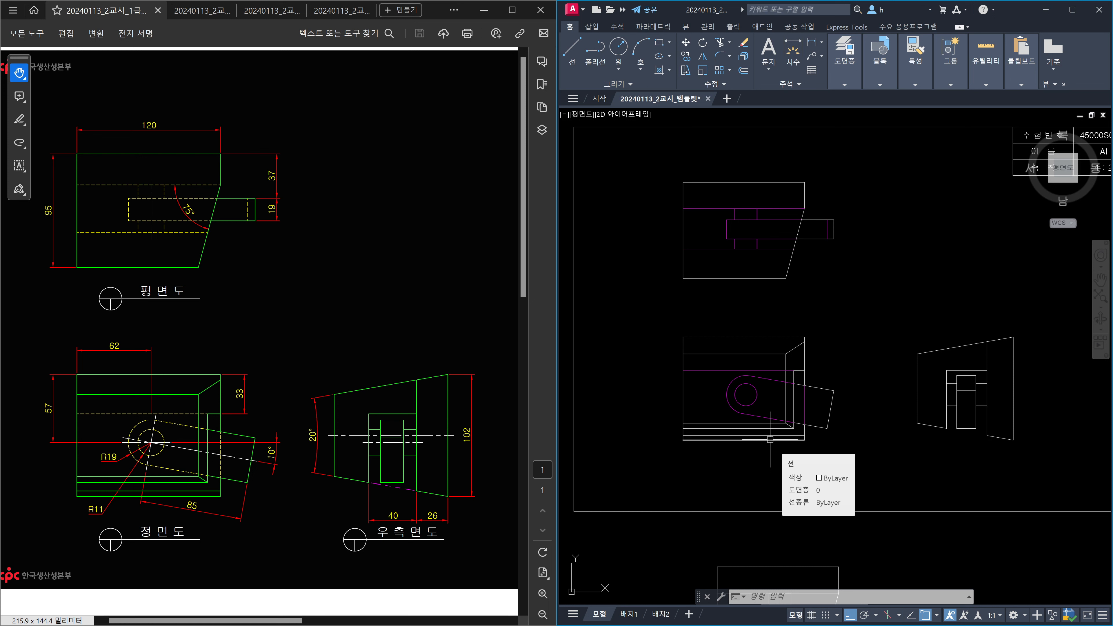
# Run OVERKILL on all three views, deleting 8 duplicates and 15 overlapping segments.
pyautogui.write('overki')
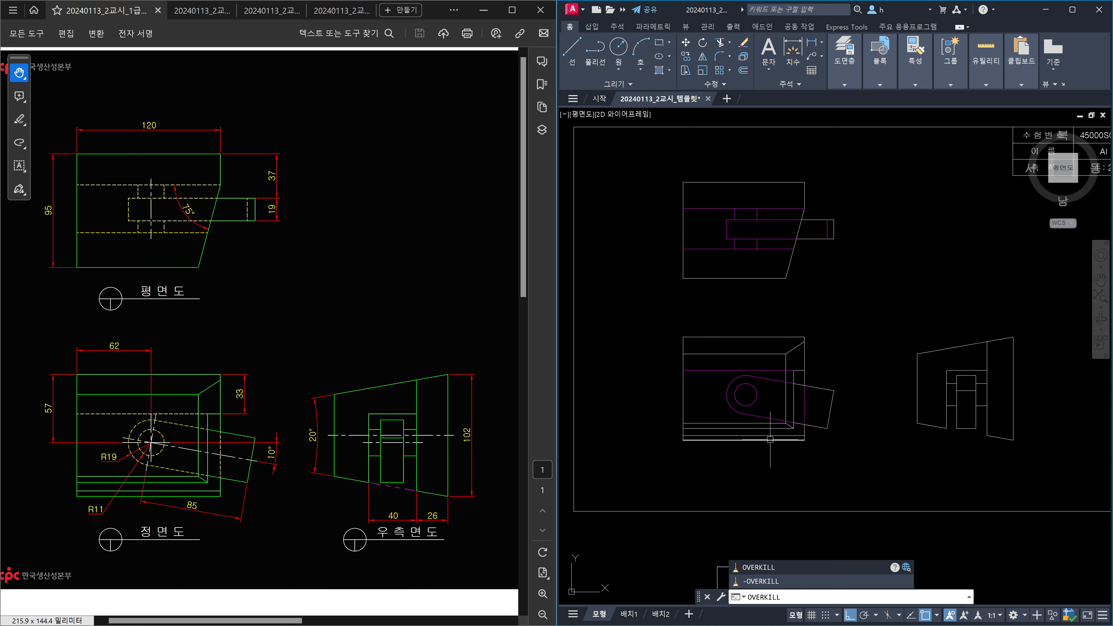
pyautogui.press('Return')
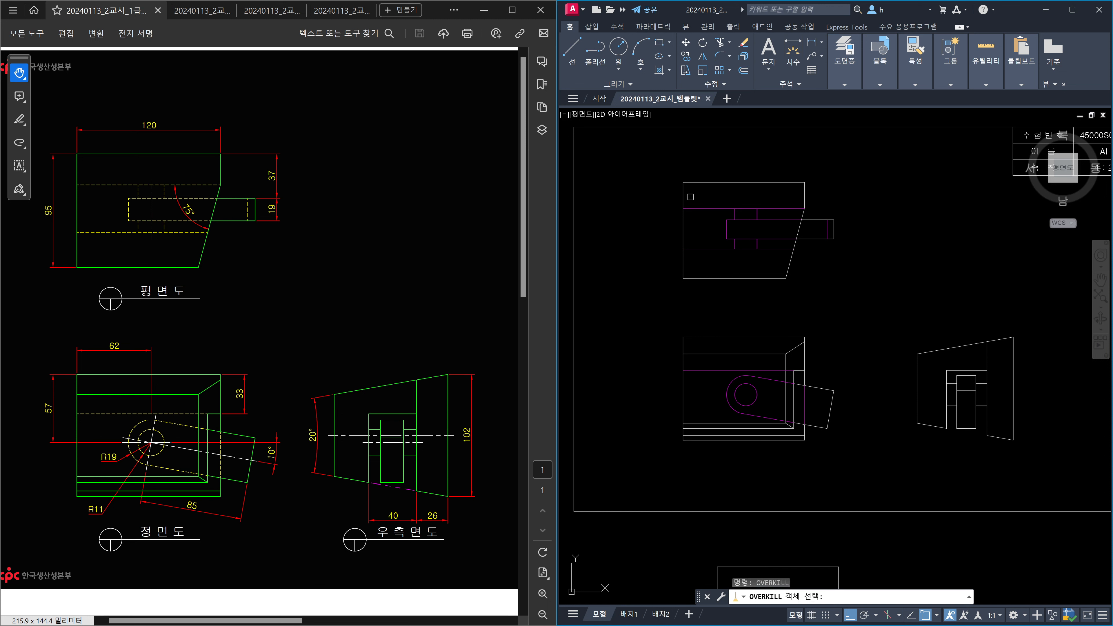
pyautogui.click(650, 156)
pyautogui.click(890, 513)
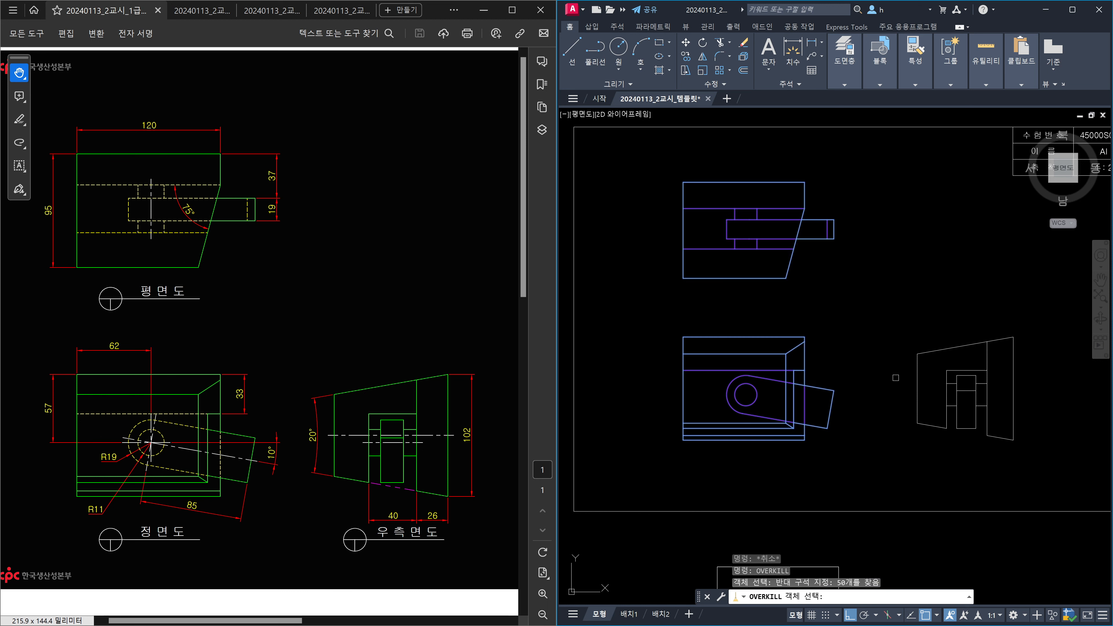
pyautogui.click(1036, 460)
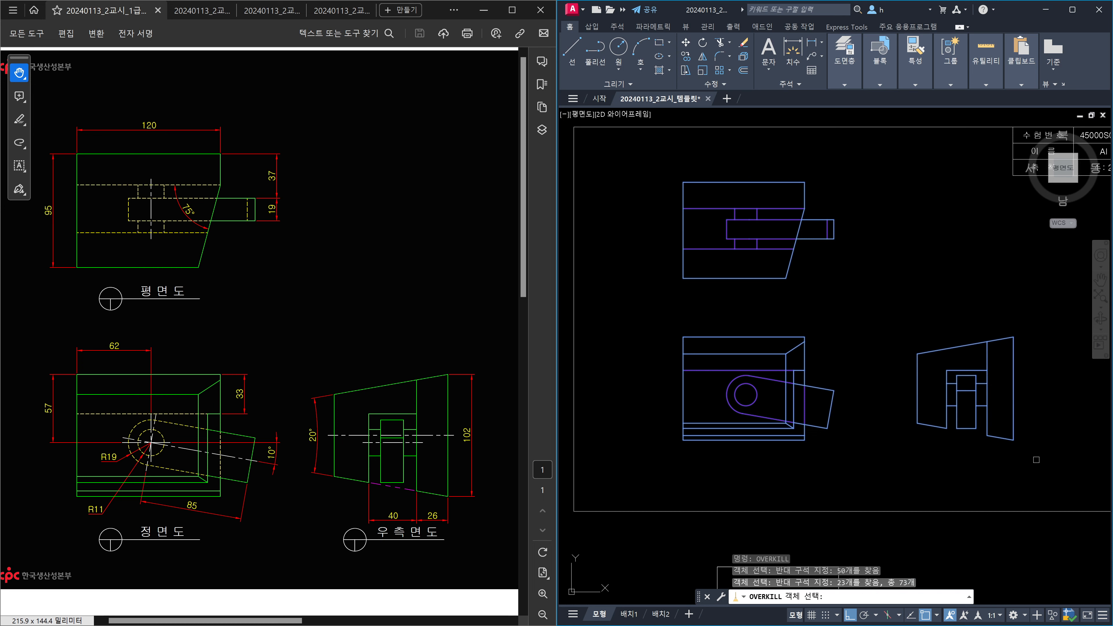
pyautogui.press('Return')
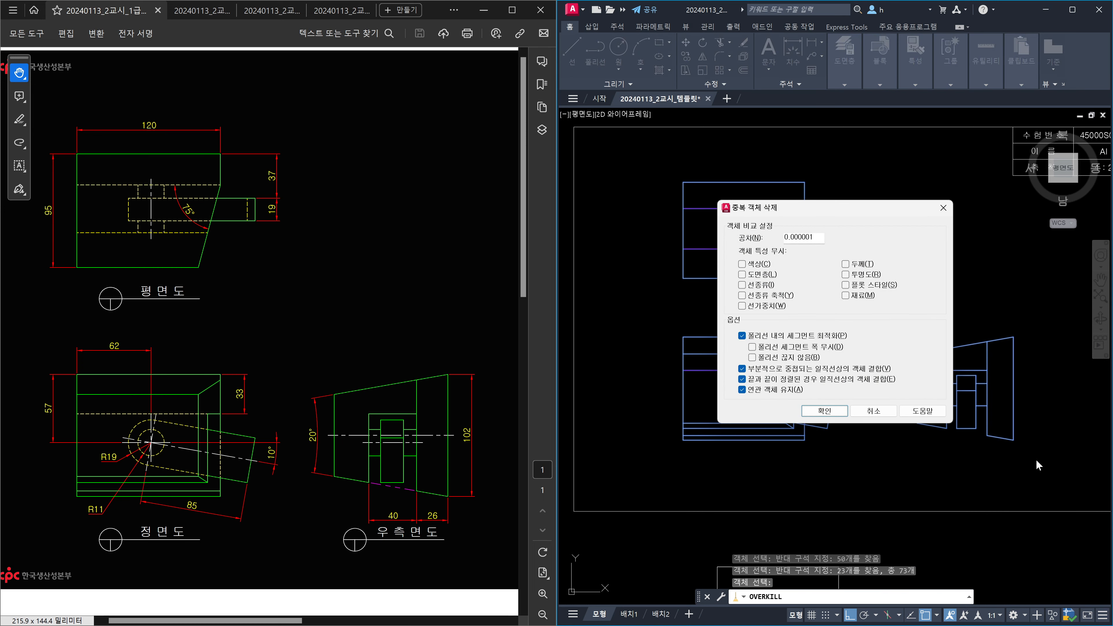
pyautogui.press('Return')
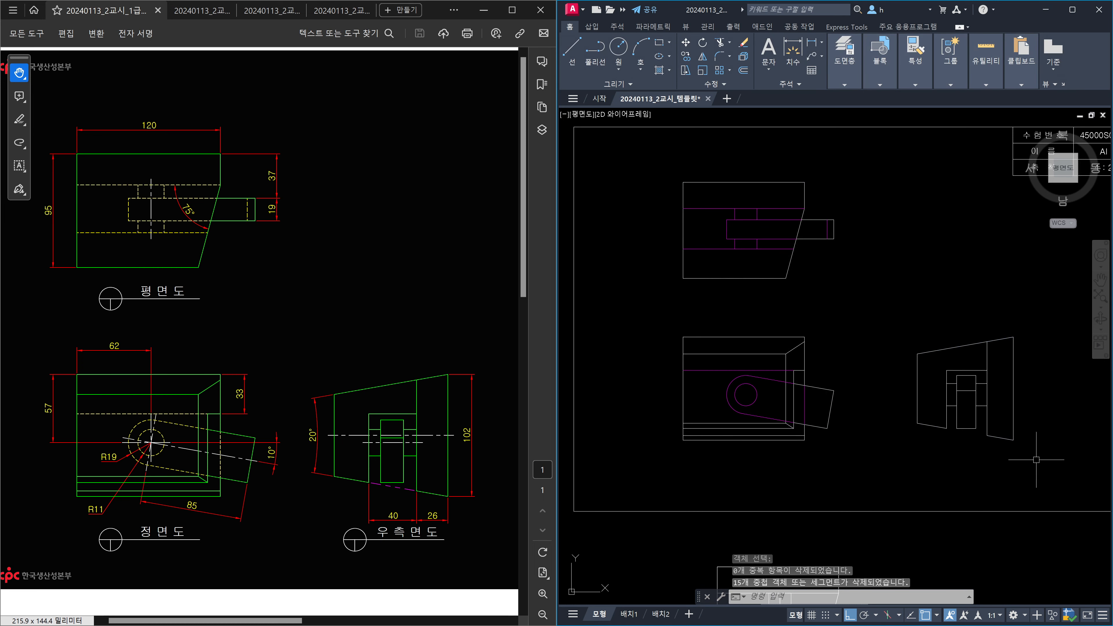
pyautogui.press('Escape')
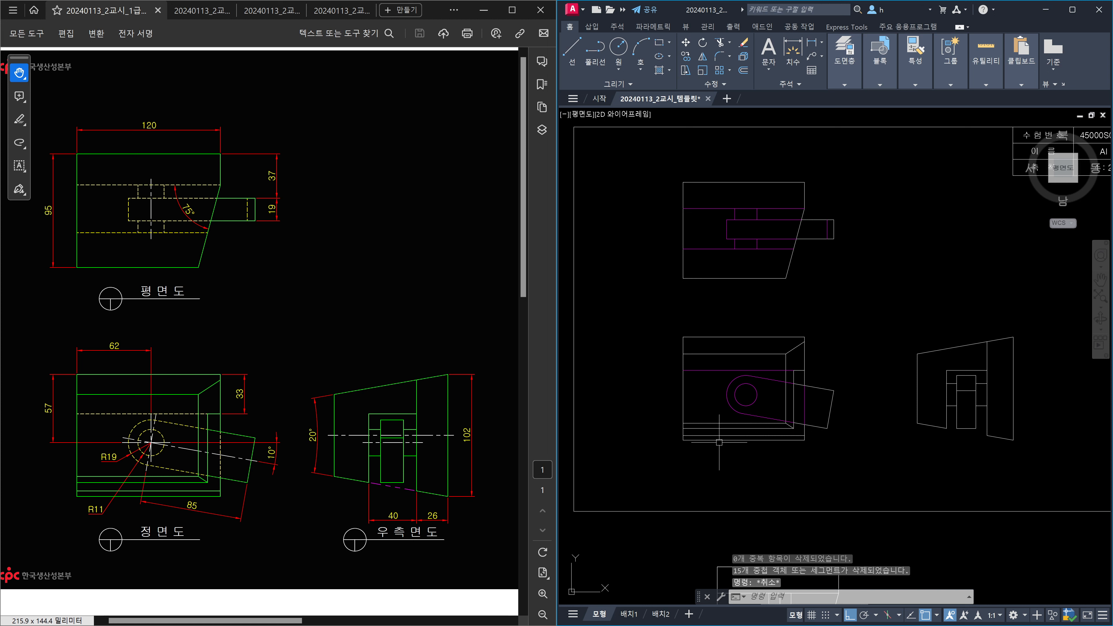
pyautogui.click(685, 407)
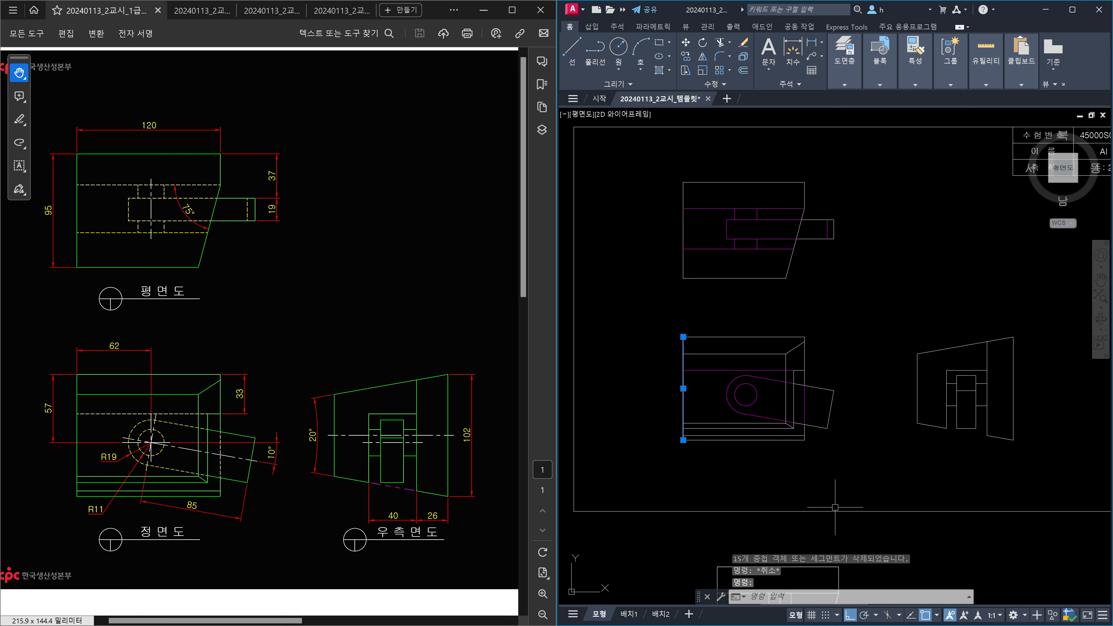
pyautogui.press('Escape')
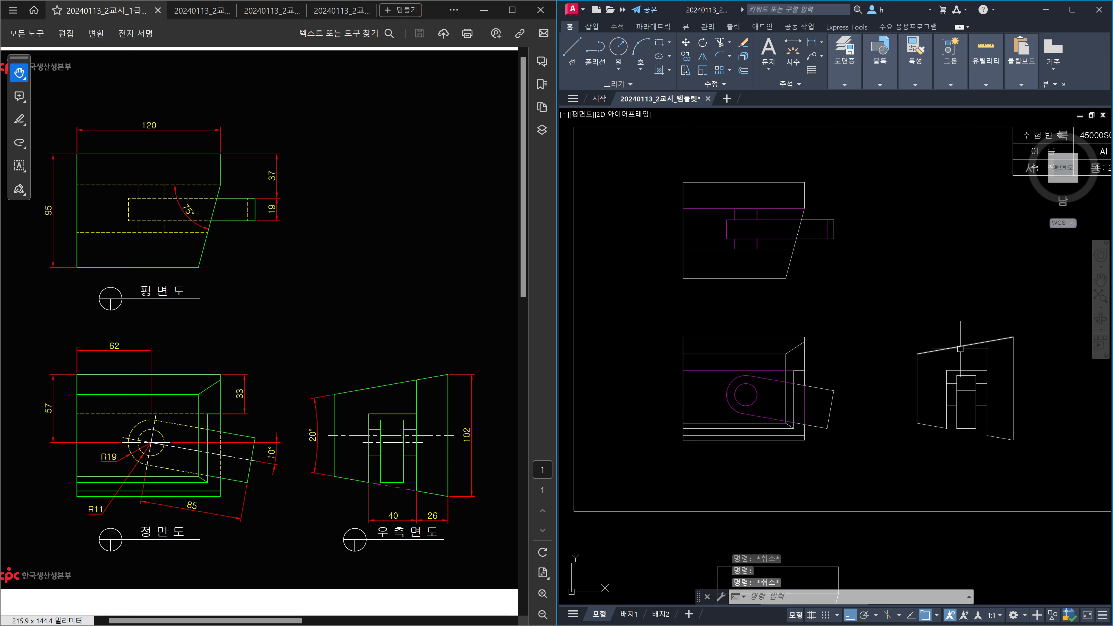
pyautogui.click(959, 348)
pyautogui.press('Escape')
pyautogui.click(987, 418)
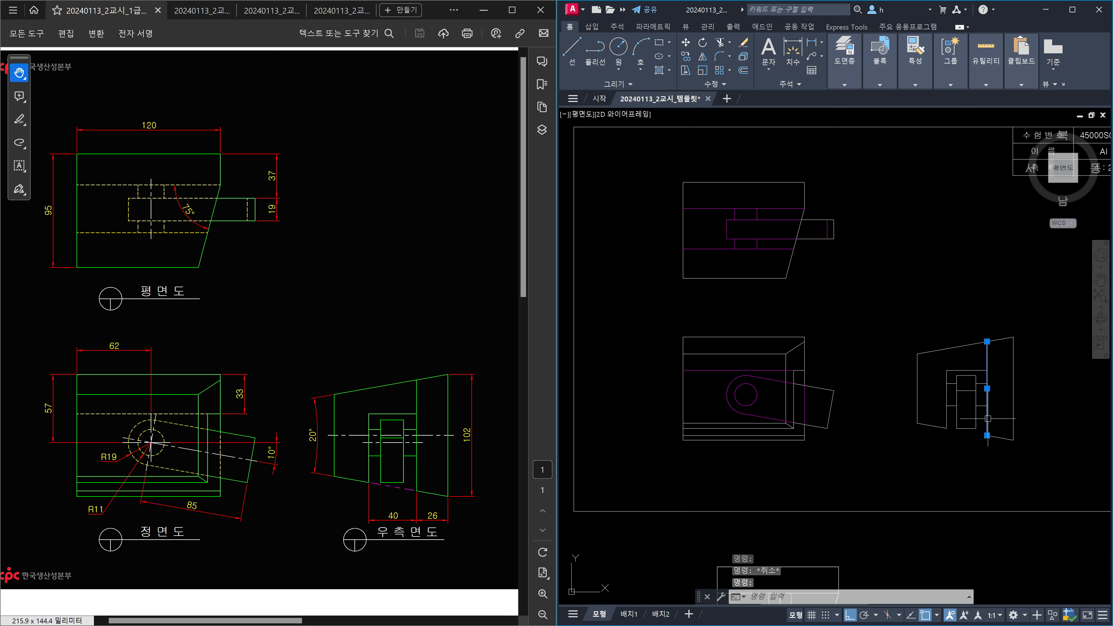
pyautogui.press('Escape')
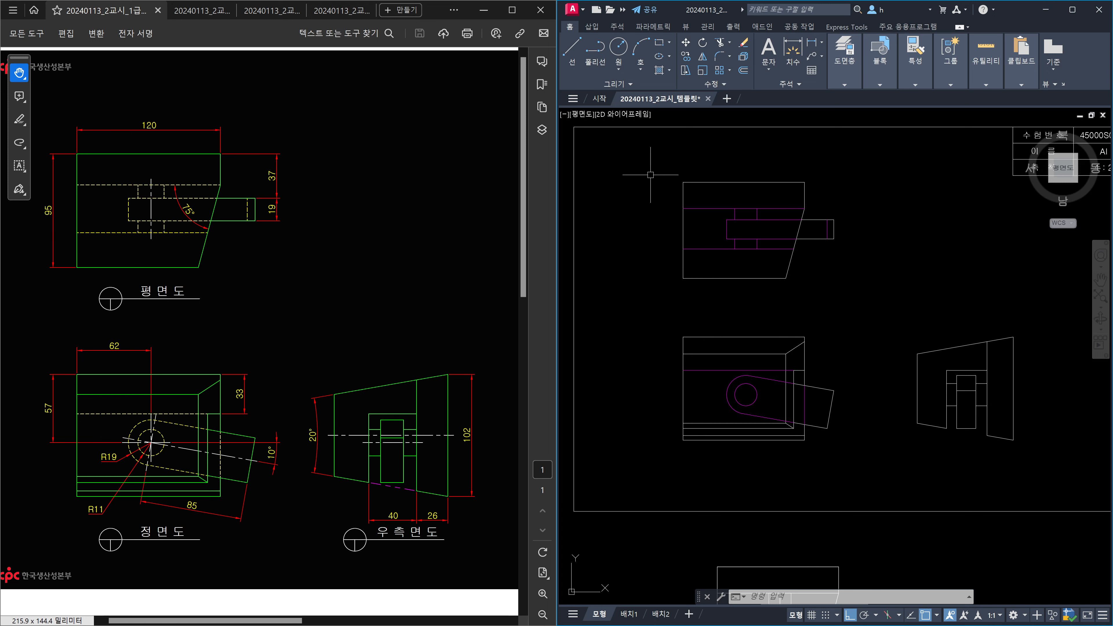
# Select the top, front and right views and move them onto the 외형선 layer.
pyautogui.click(651, 170)
pyautogui.click(866, 460)
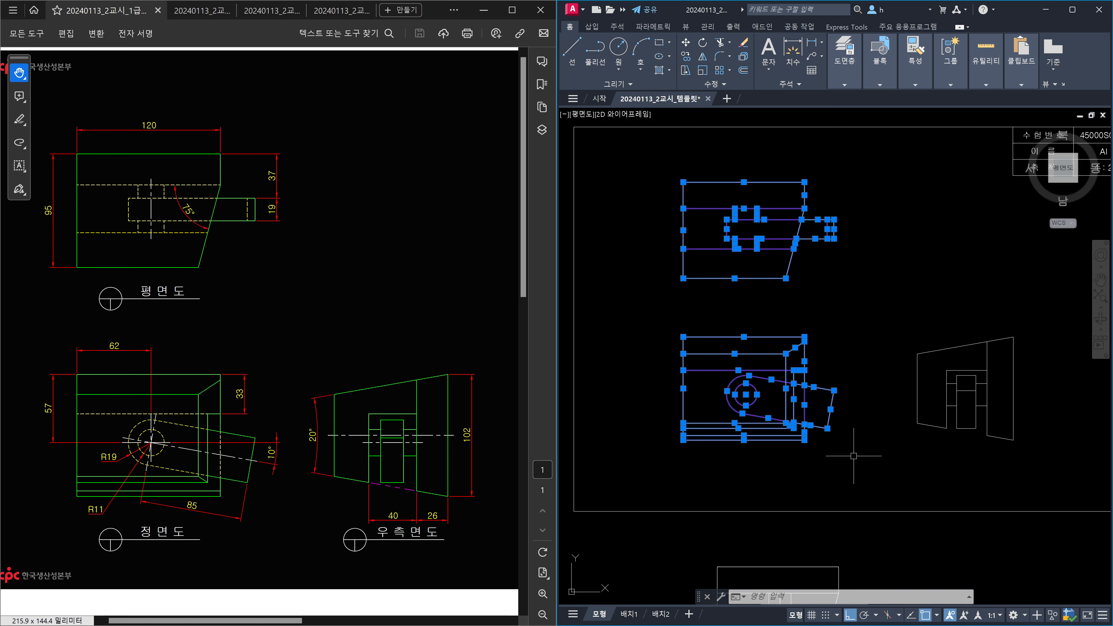
pyautogui.click(878, 314)
pyautogui.click(1081, 495)
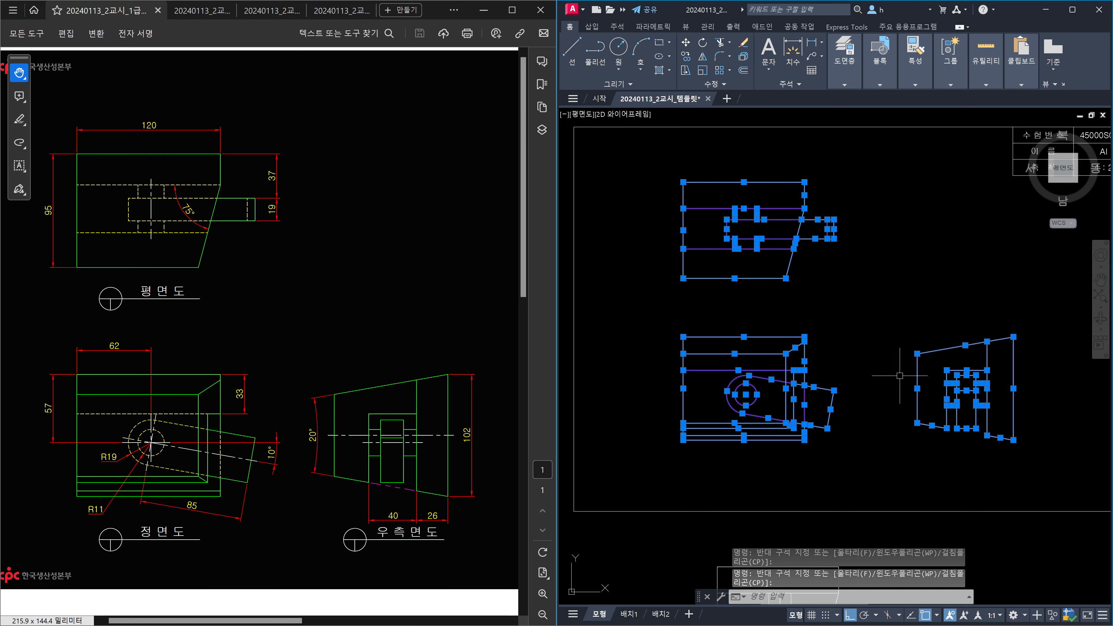
pyautogui.click(840, 85)
pyautogui.click(943, 100)
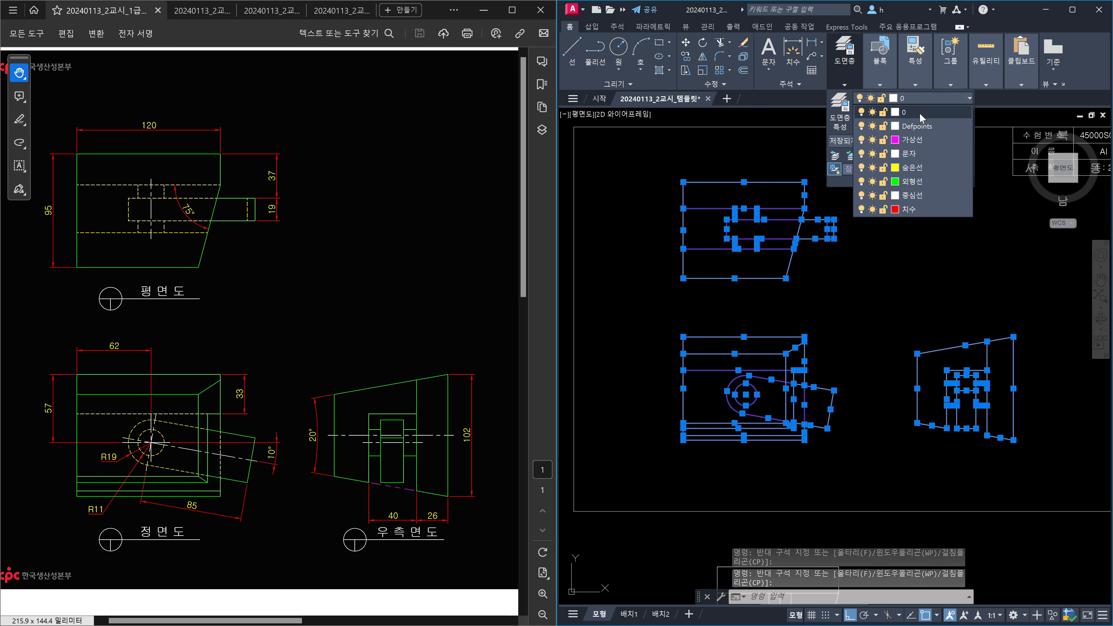
pyautogui.click(911, 181)
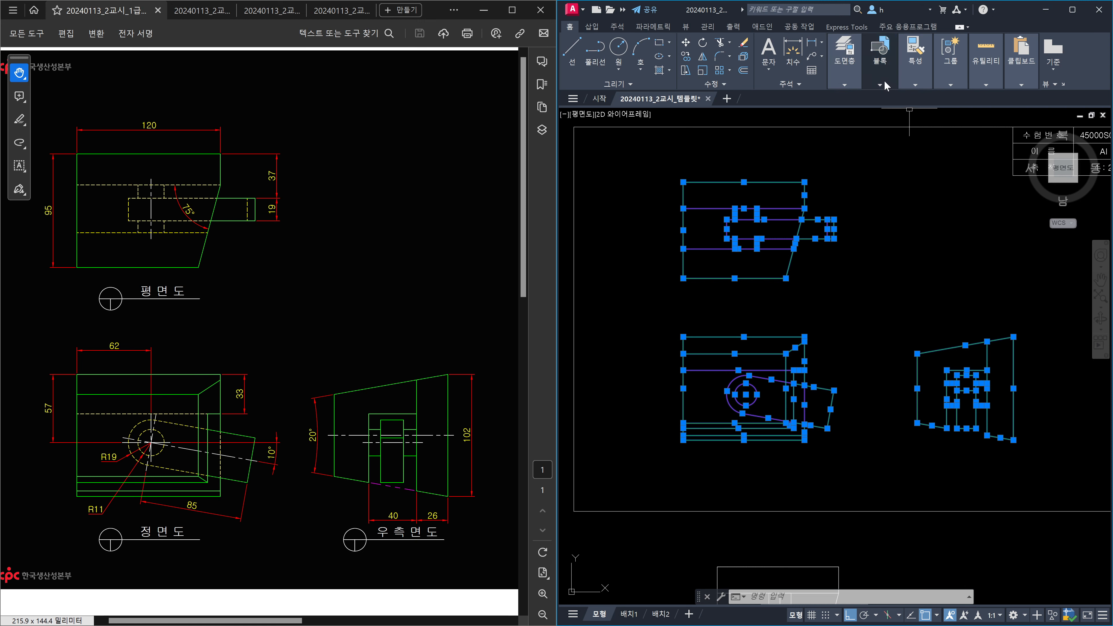
# Set the selected views' lineweight to ByLayer.
pyautogui.click(915, 84)
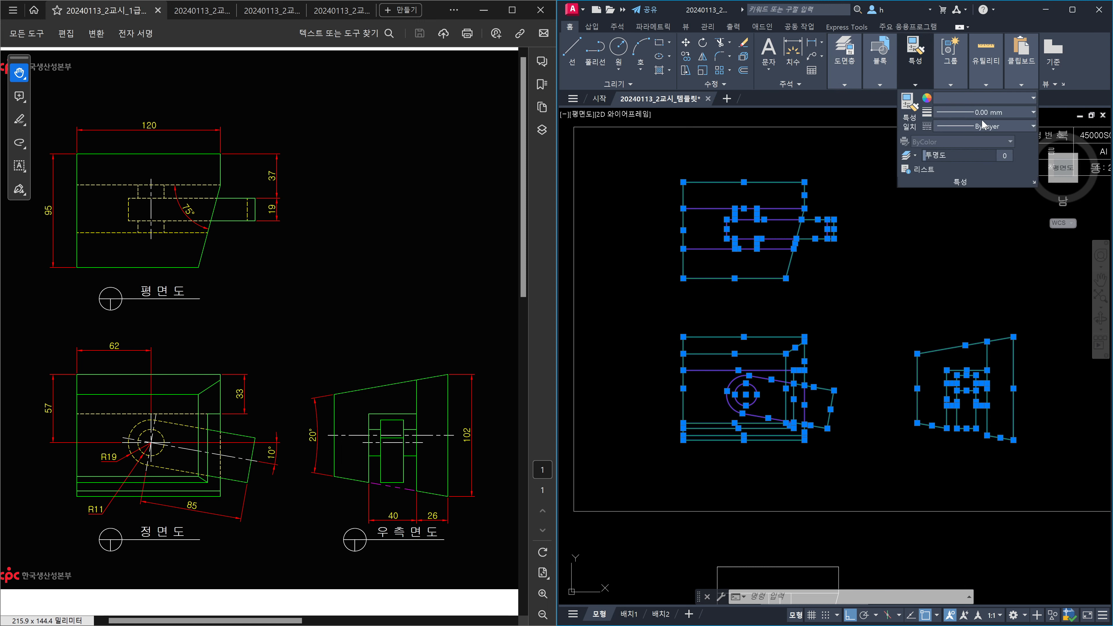
pyautogui.click(1029, 112)
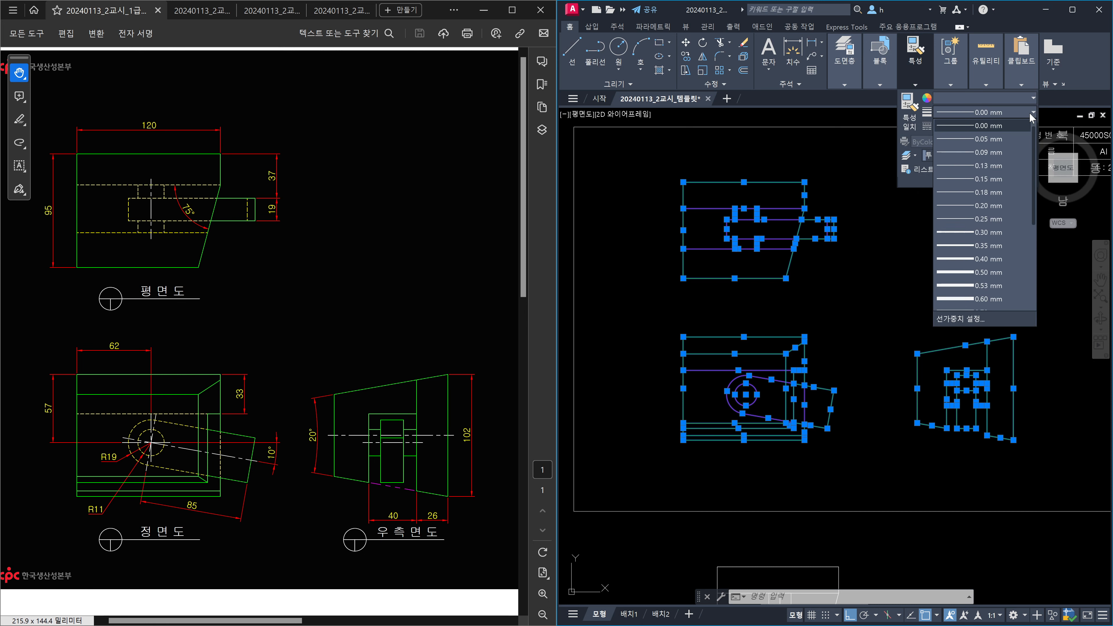
pyautogui.scroll(-5, 997, 219)
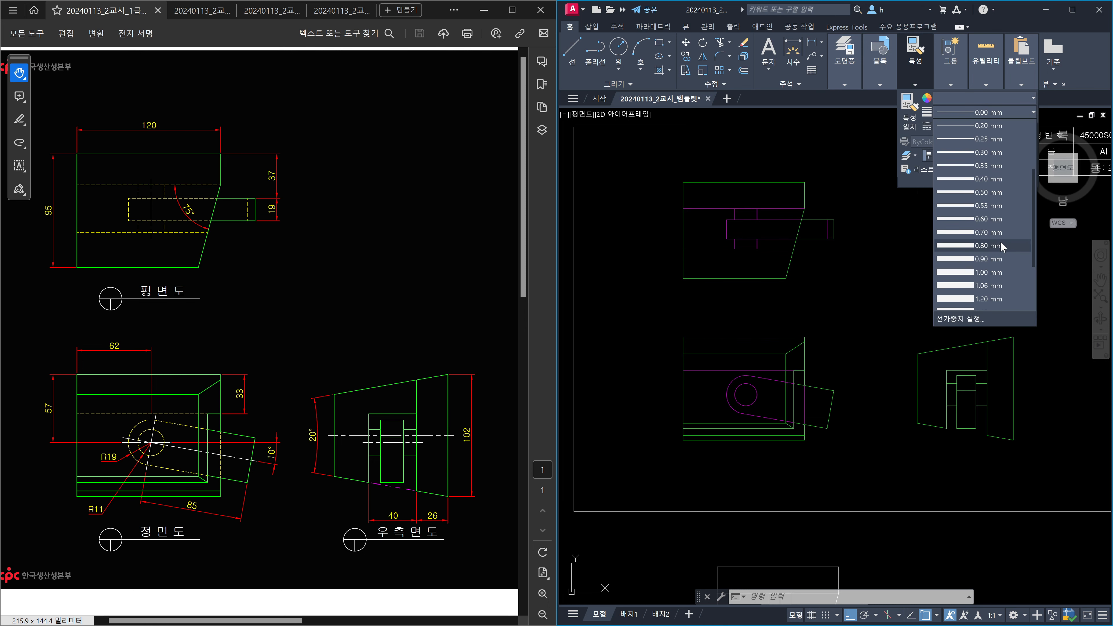
pyautogui.click(999, 277)
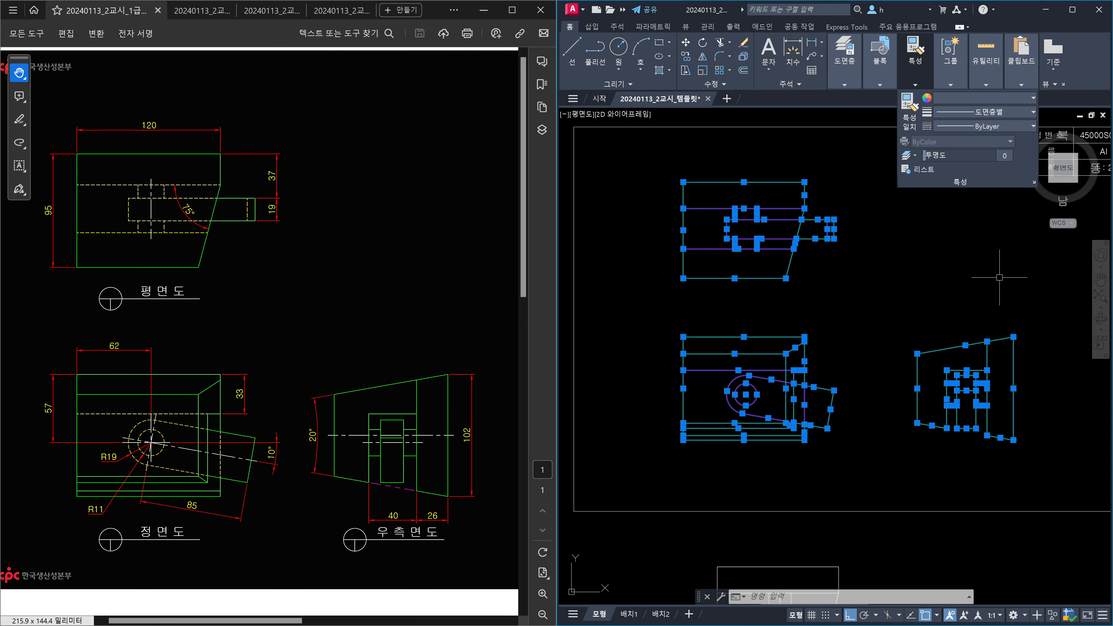
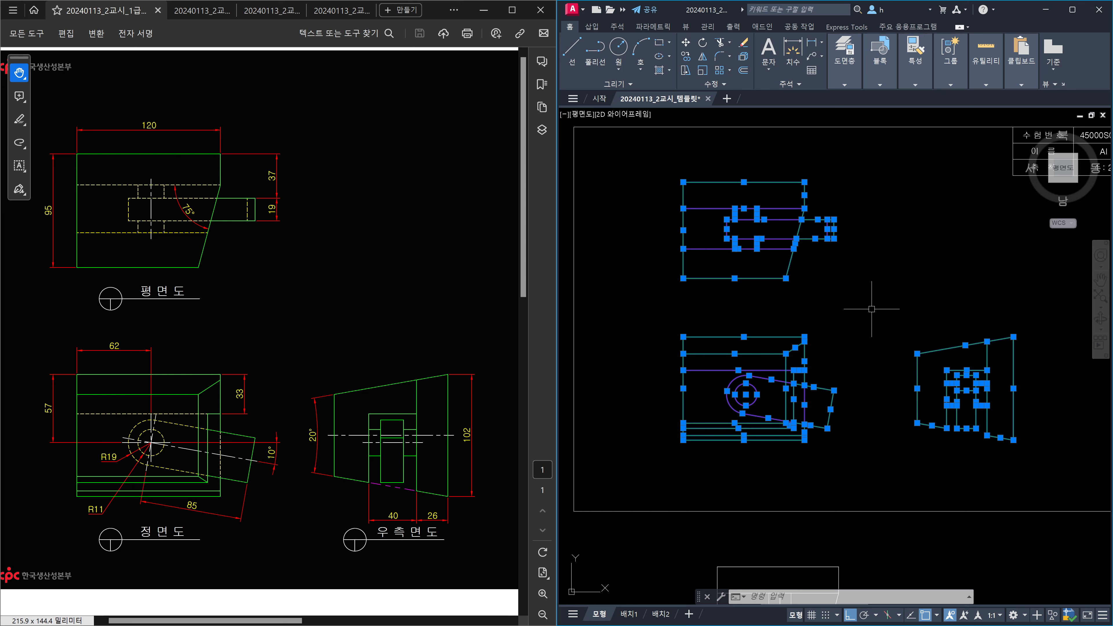
# Use Quick Select to select every 선홍색 (magenta) object in the drawing.
pyautogui.rightClick(880, 302)
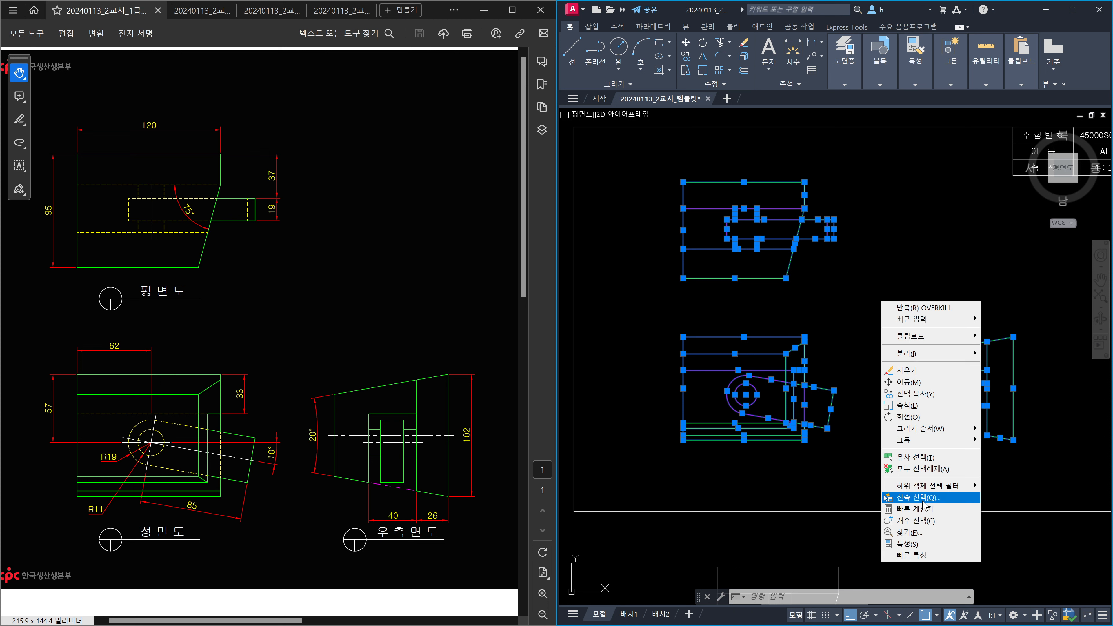
pyautogui.click(922, 497)
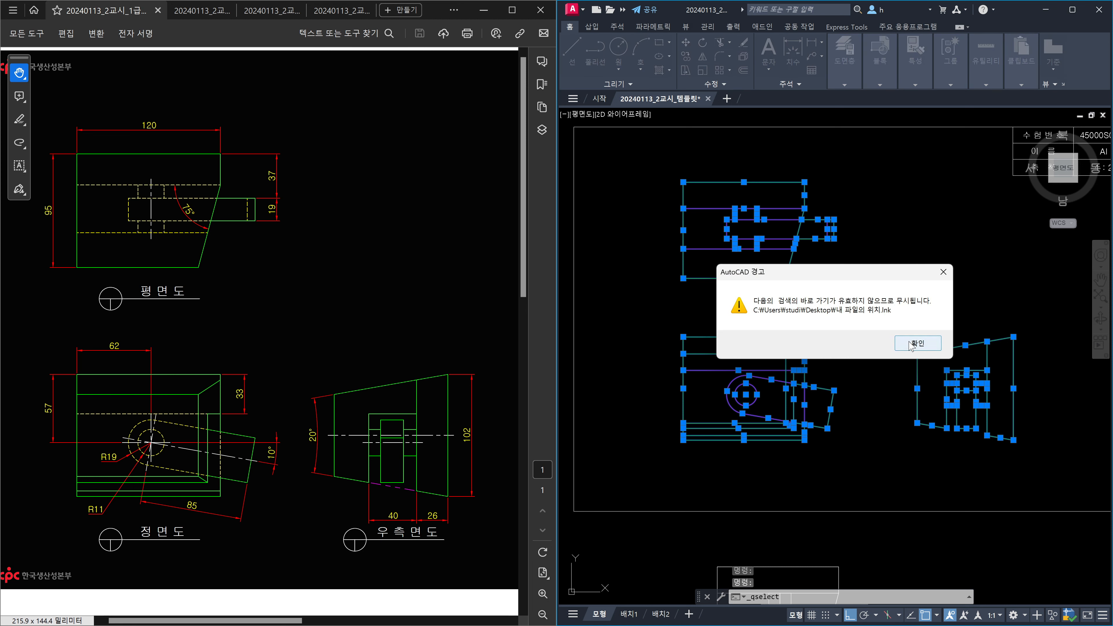
pyautogui.click(911, 344)
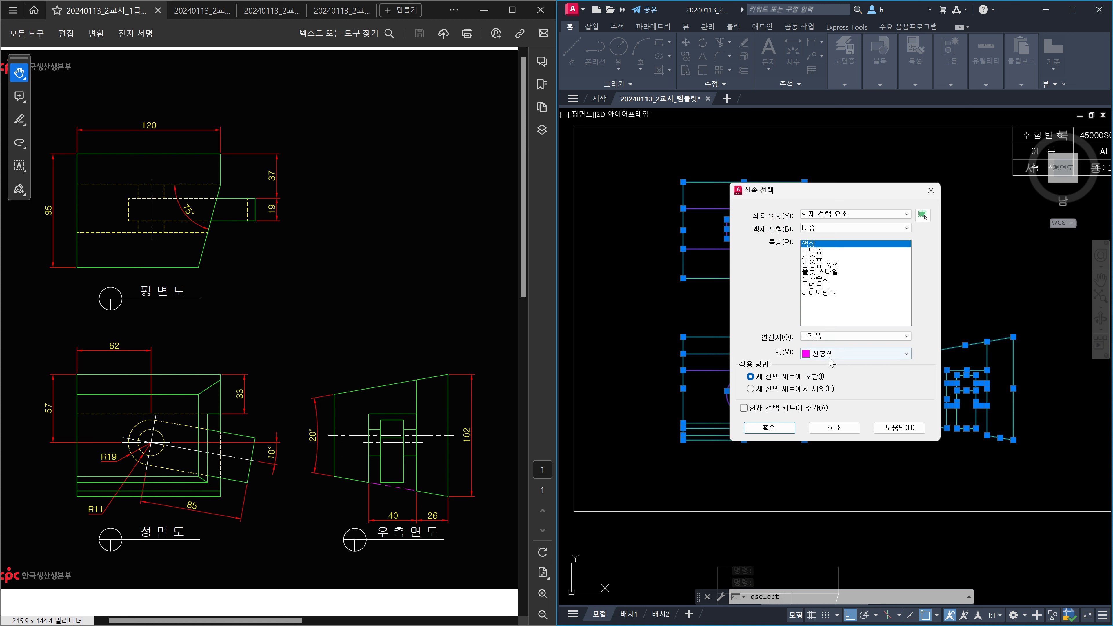
pyautogui.click(771, 428)
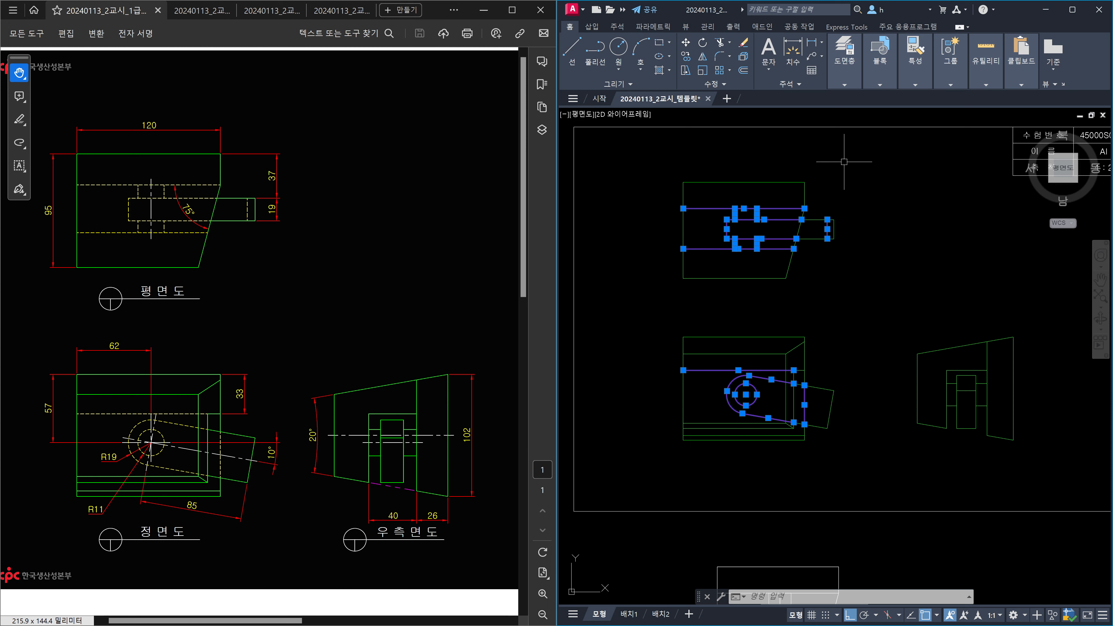
# Move the selected magenta edges to the 숨은선 layer and set their colour to ByLayer.
pyautogui.click(852, 86)
pyautogui.click(930, 98)
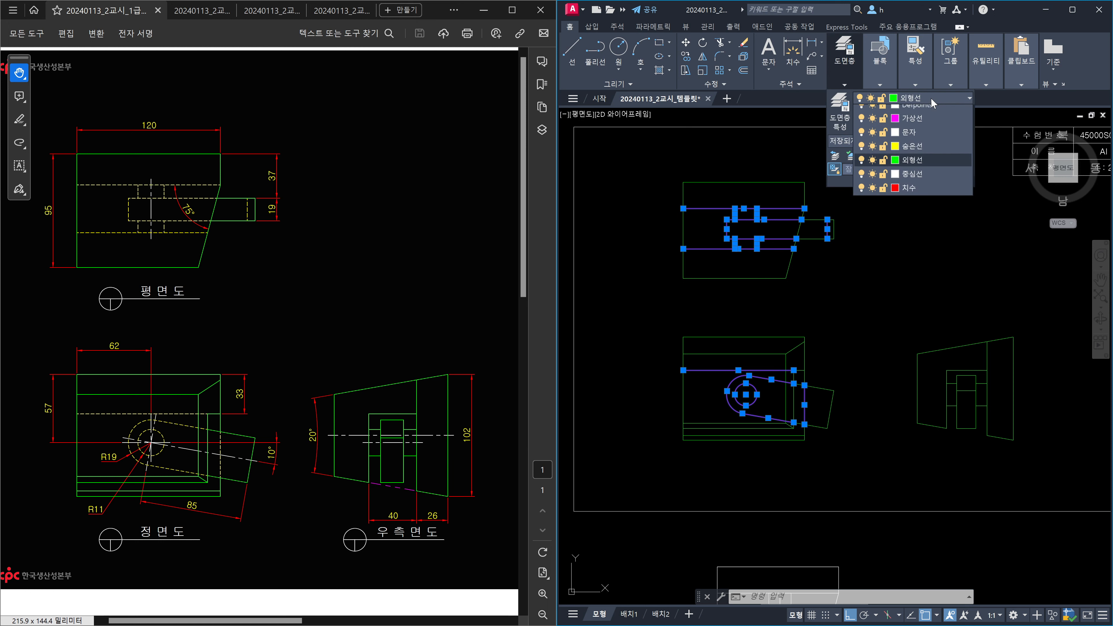
pyautogui.click(917, 159)
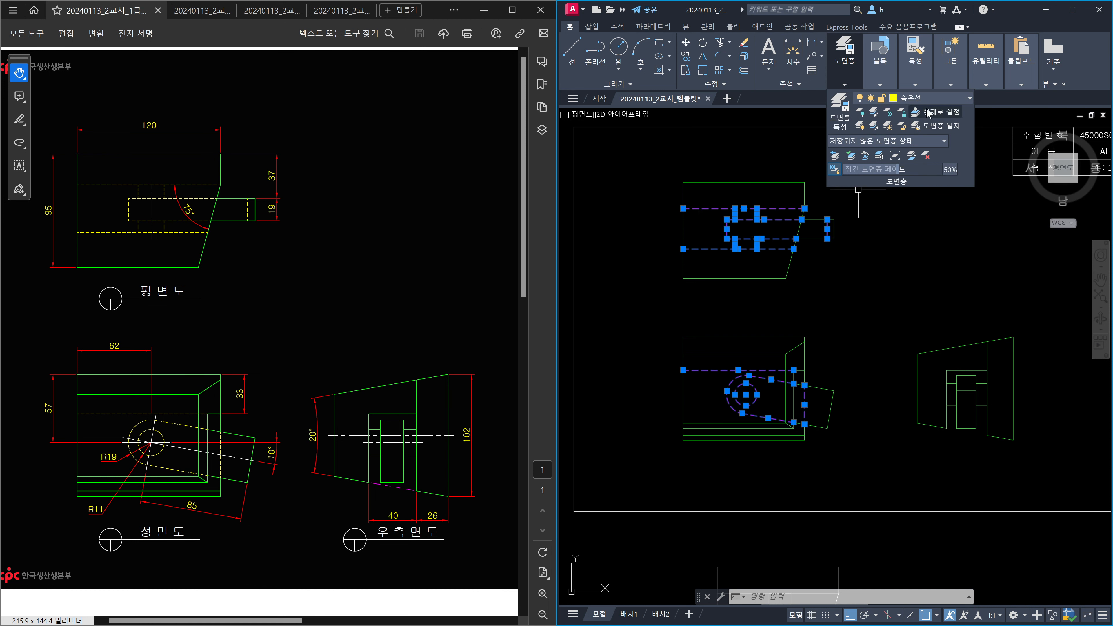
pyautogui.click(919, 82)
pyautogui.click(982, 99)
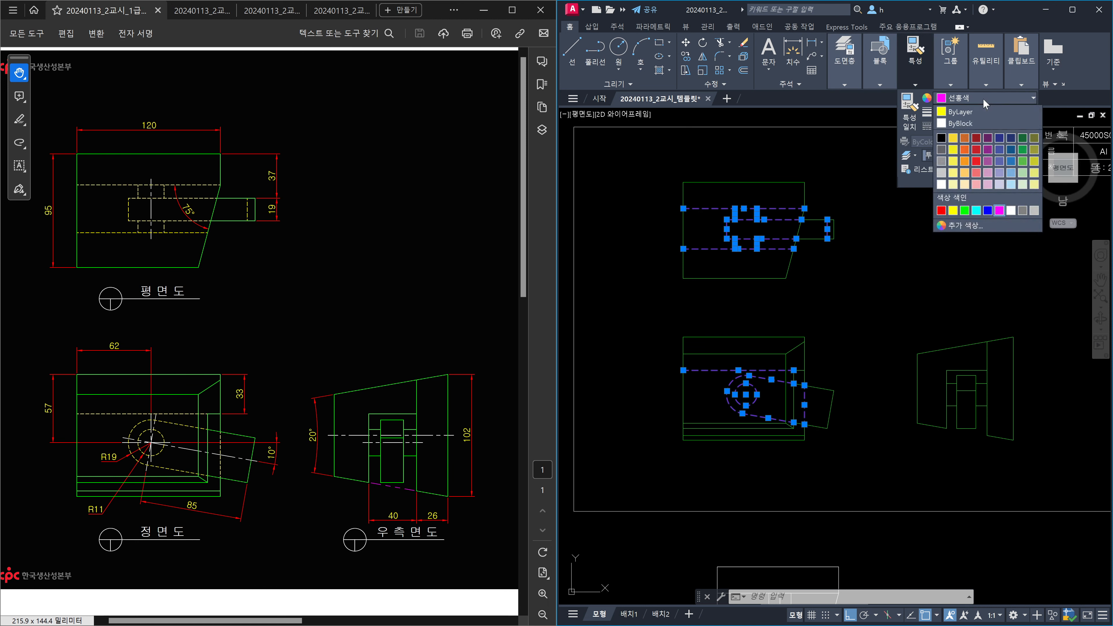
pyautogui.click(969, 112)
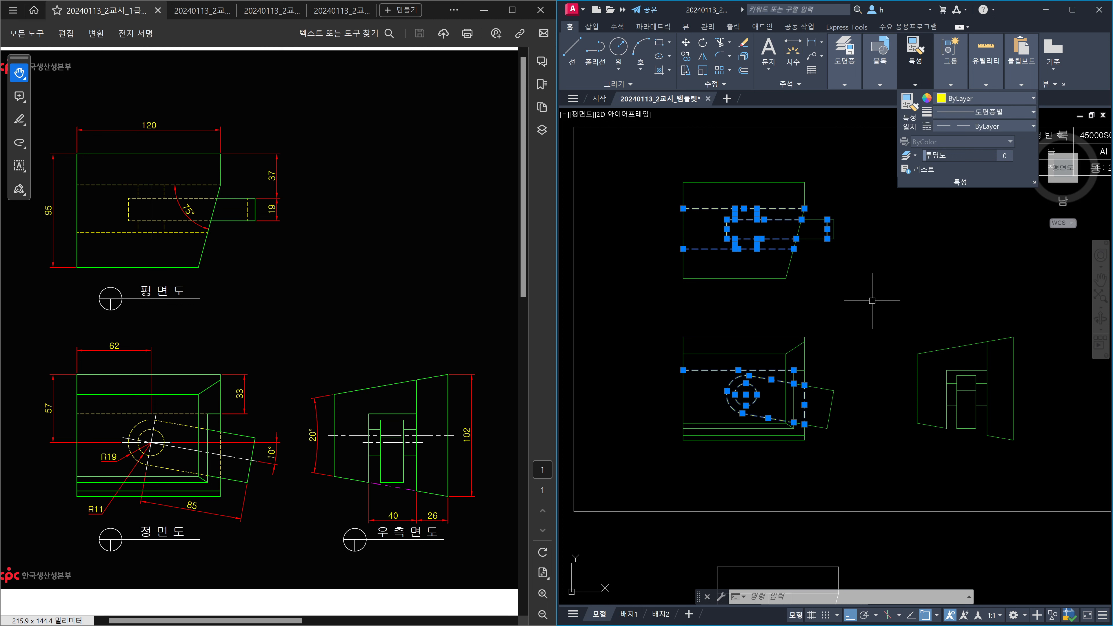
pyautogui.press('Escape')
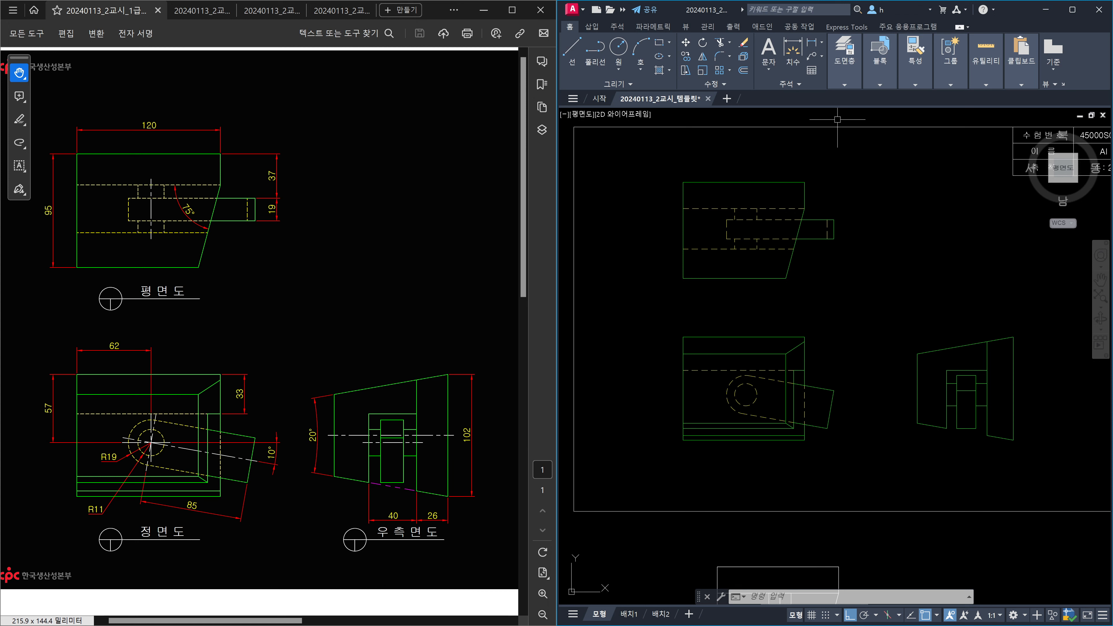
# Make the centre-line layer current.
pyautogui.click(845, 85)
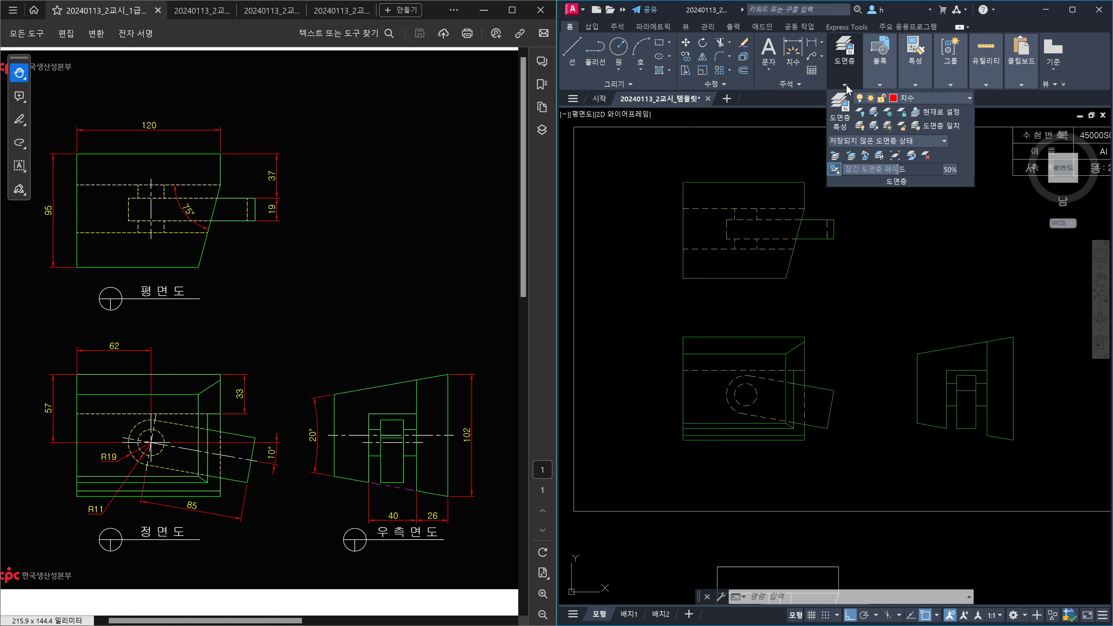
pyautogui.click(944, 102)
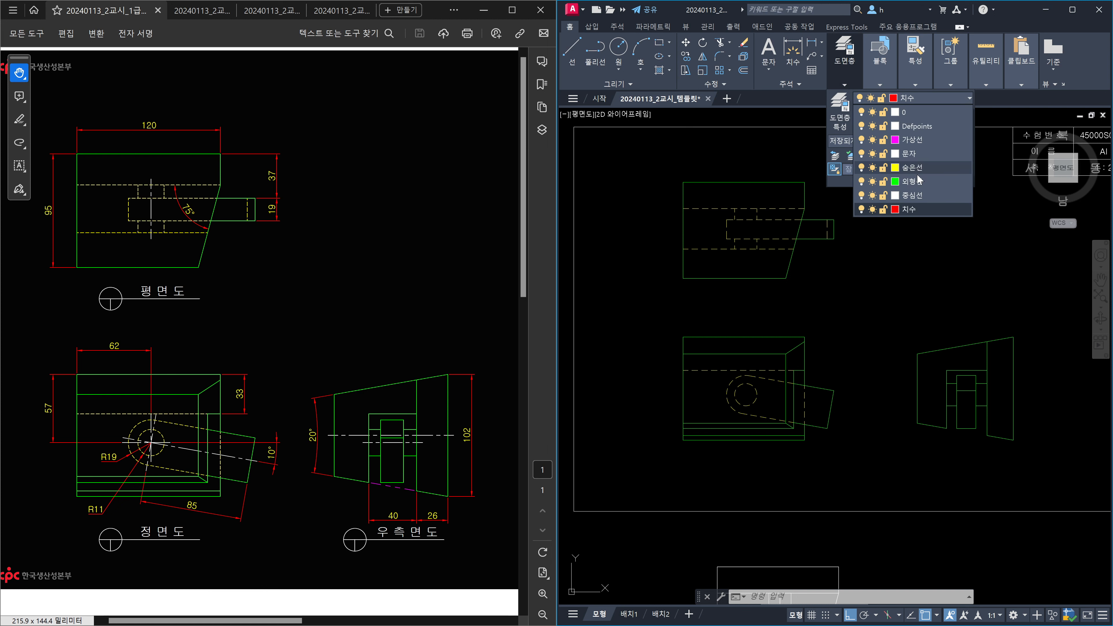
pyautogui.click(915, 195)
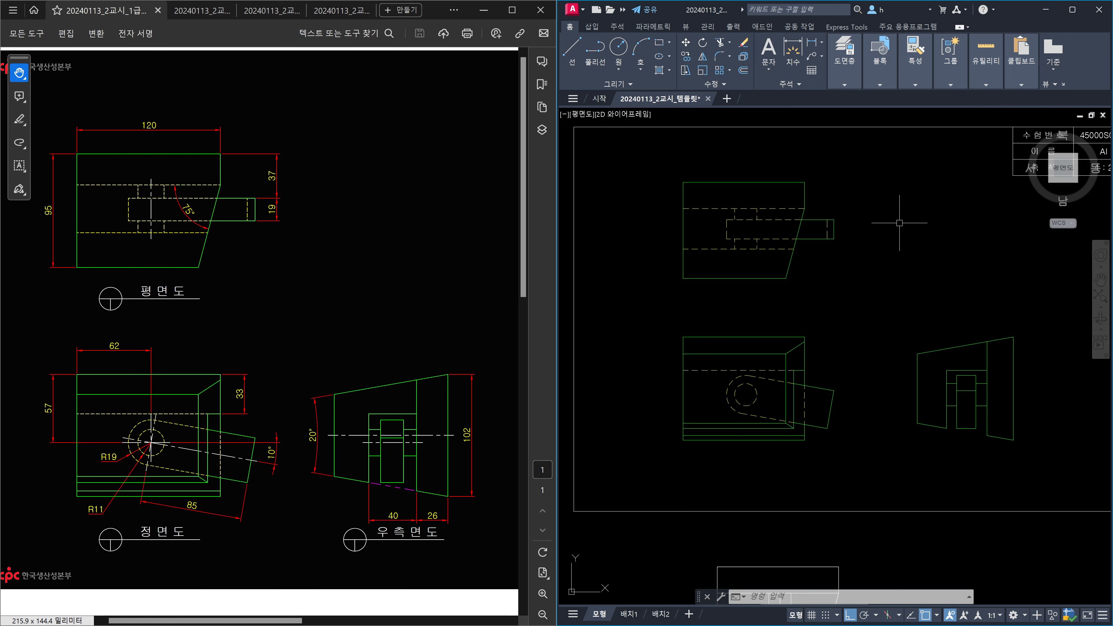
# Draw a short horizontal line from the front view circle's left quadrant.
pyautogui.press('Escape')
pyautogui.press('Escape')
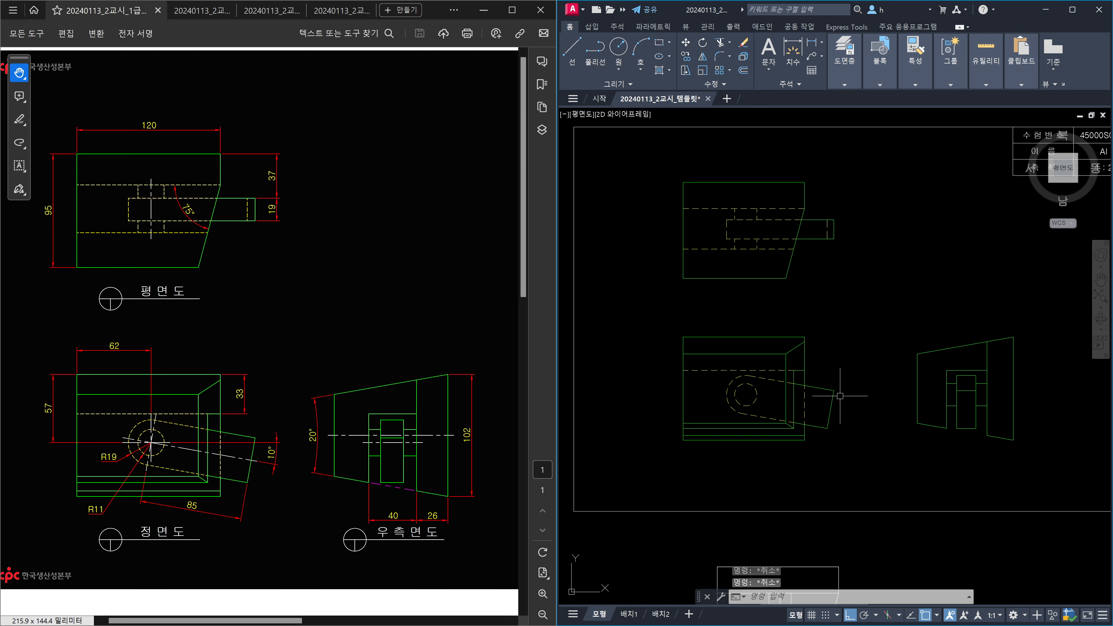
pyautogui.scroll(2, 810, 420)
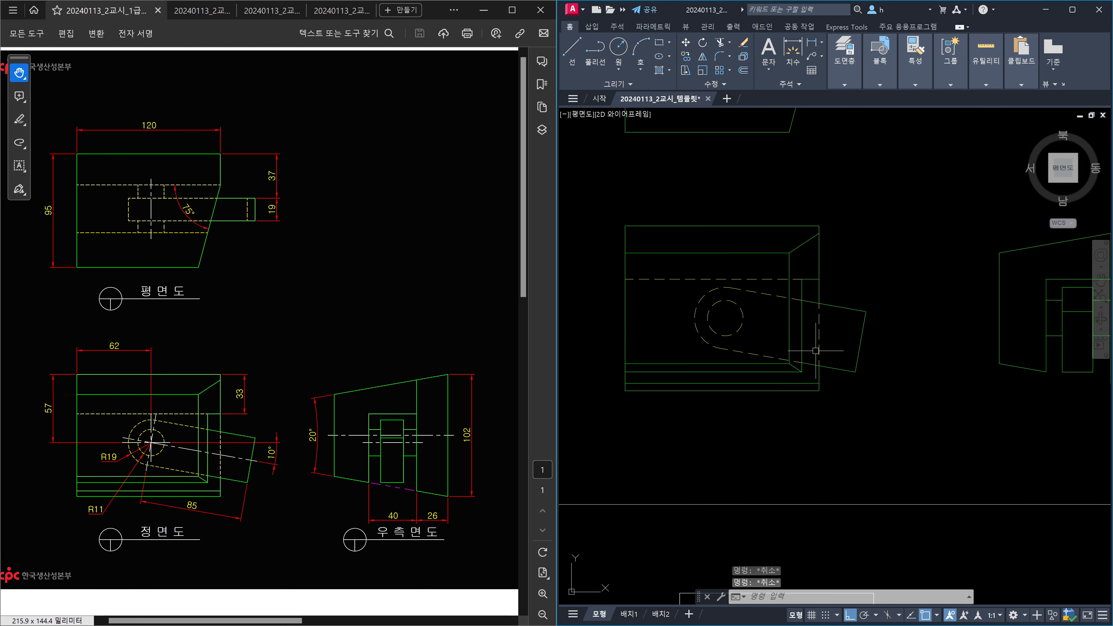
pyautogui.press('Escape')
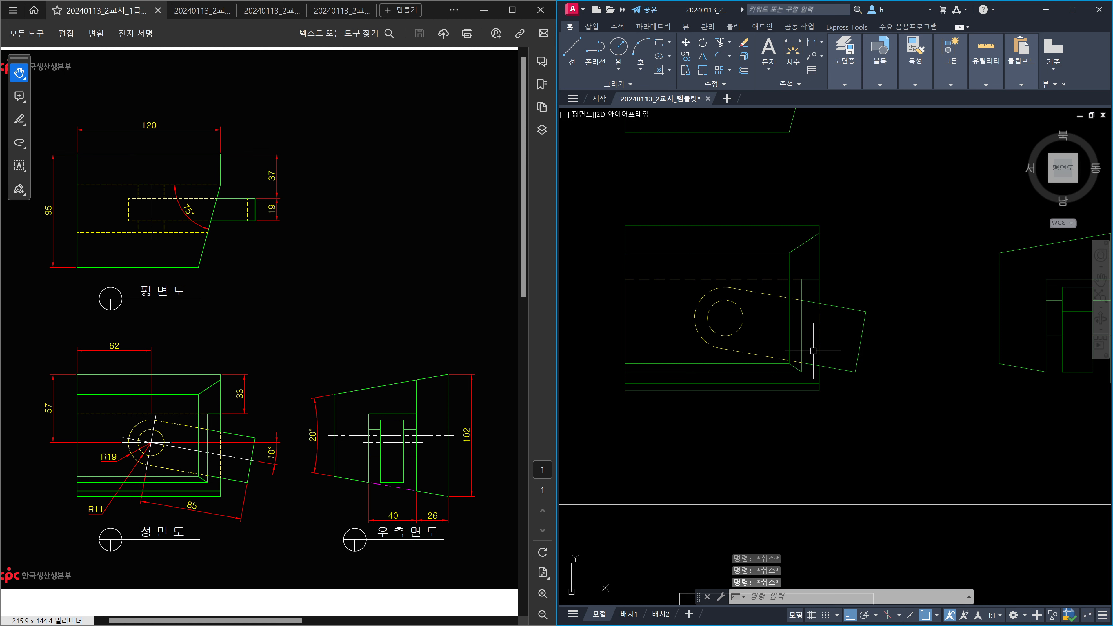
pyautogui.write('l')
pyautogui.press('Return')
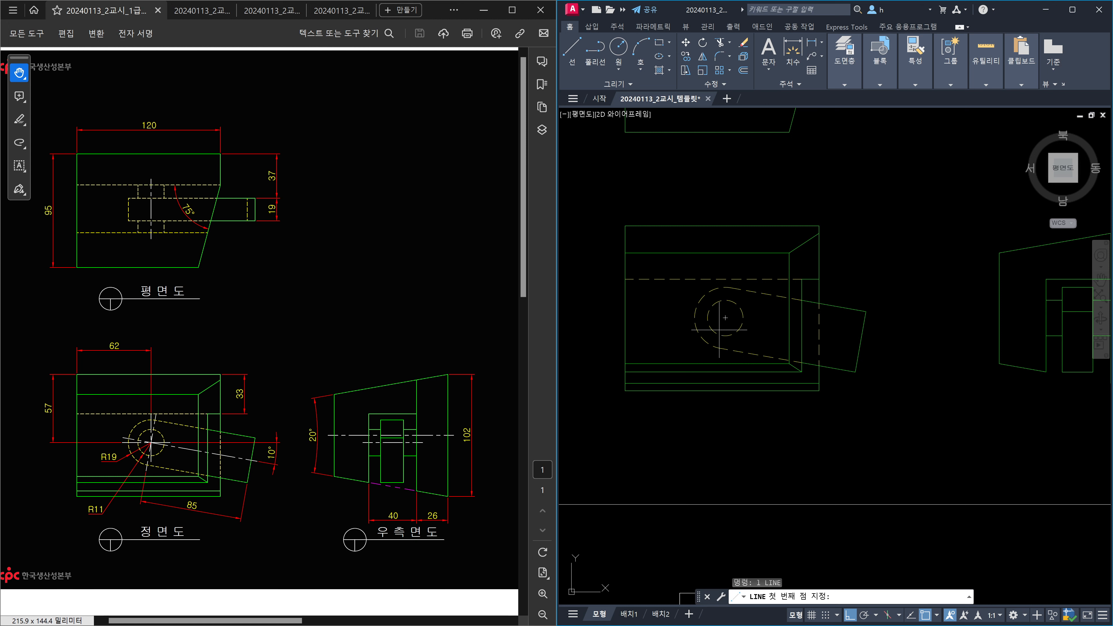
pyautogui.scroll(2, 689, 319)
pyautogui.click(696, 316)
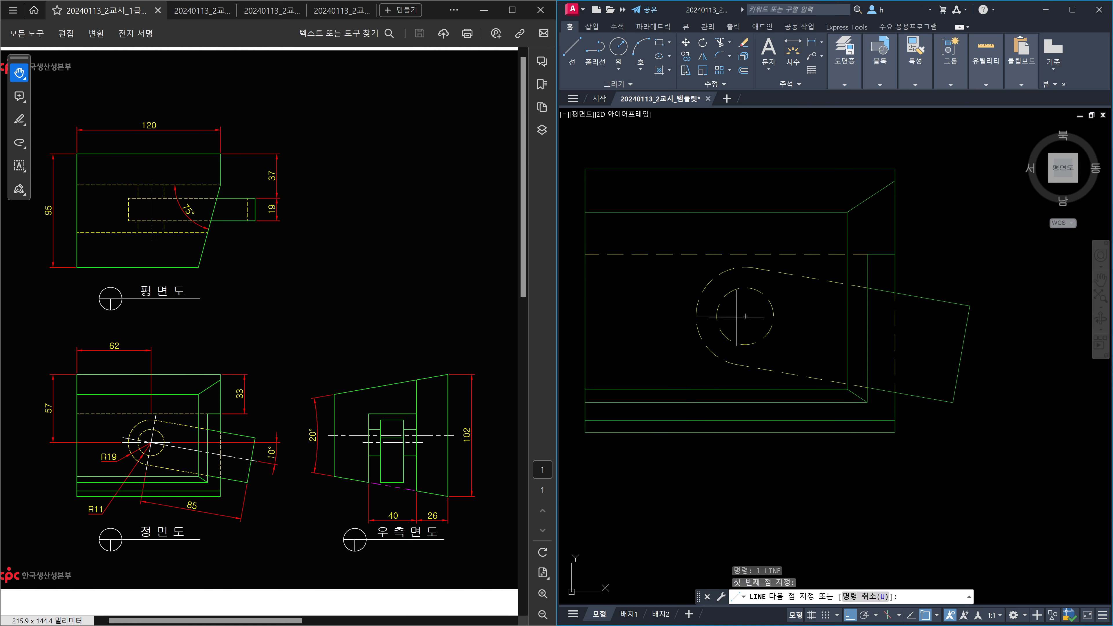
pyautogui.click(773, 315)
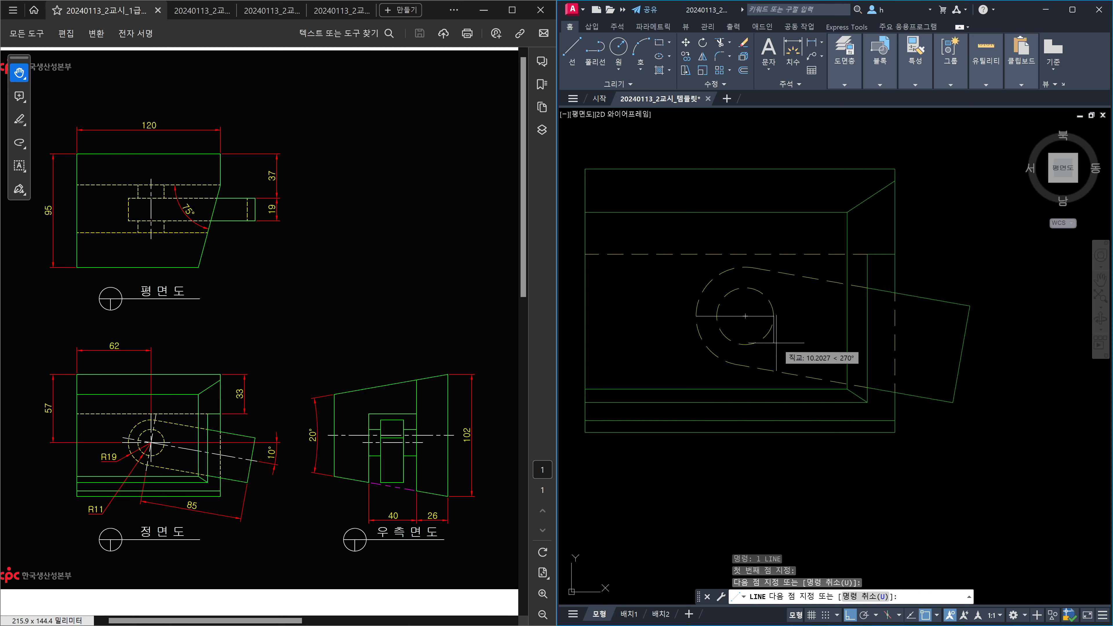
pyautogui.press('Escape')
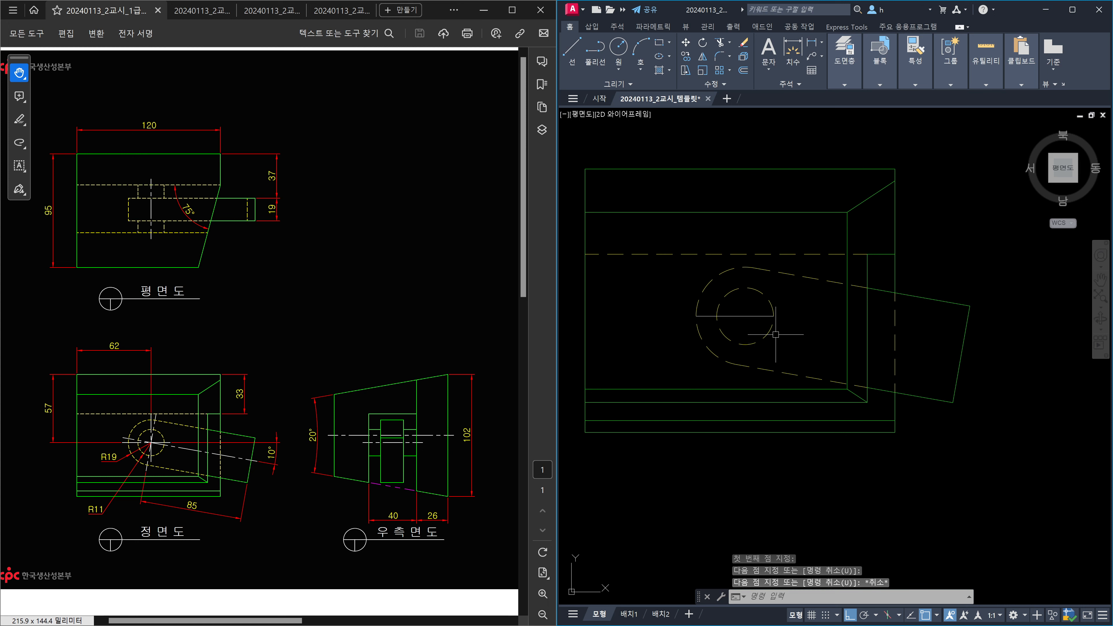
# Continue a second line from its end into the right-side view using polar tracking.
pyautogui.press('Return')
pyautogui.click(774, 315)
pyautogui.scroll(-4, 799, 320)
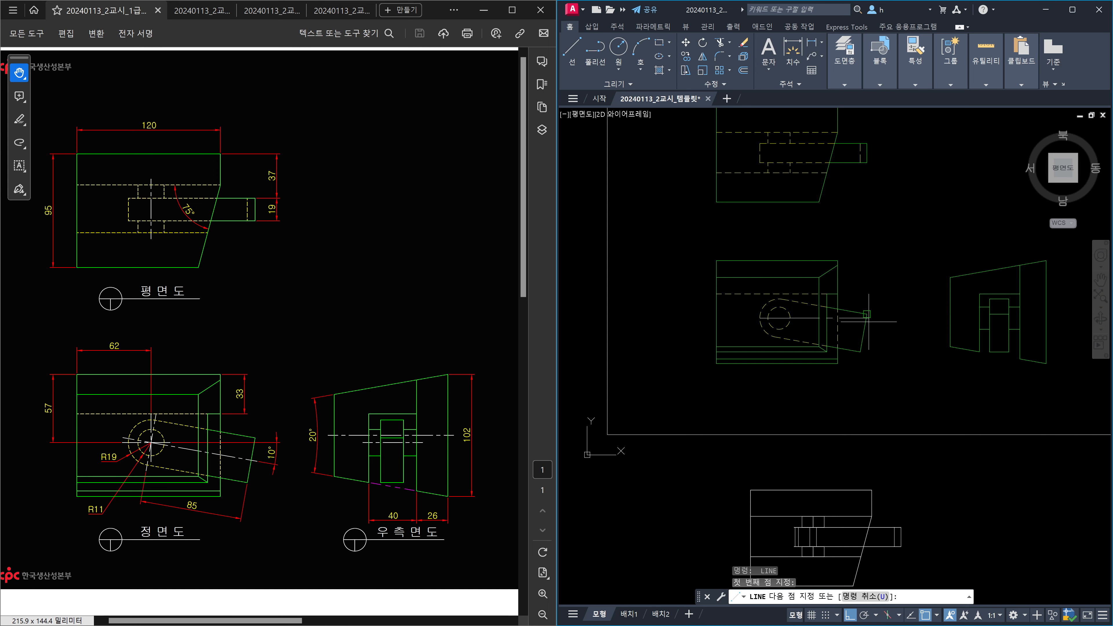
pyautogui.scroll(2, 903, 315)
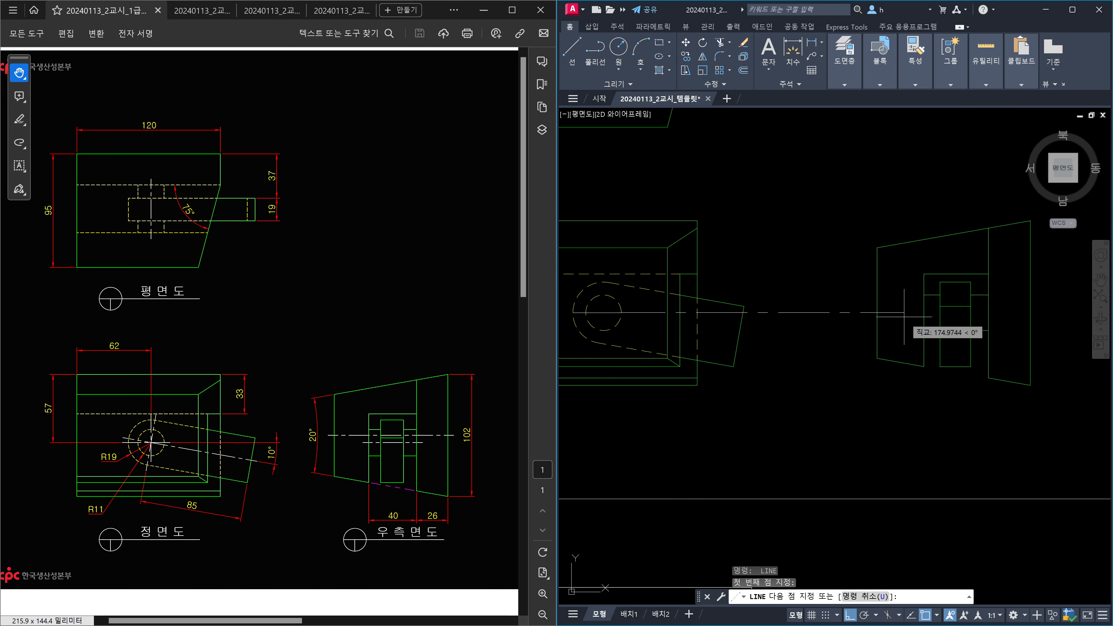
pyautogui.press('F10')
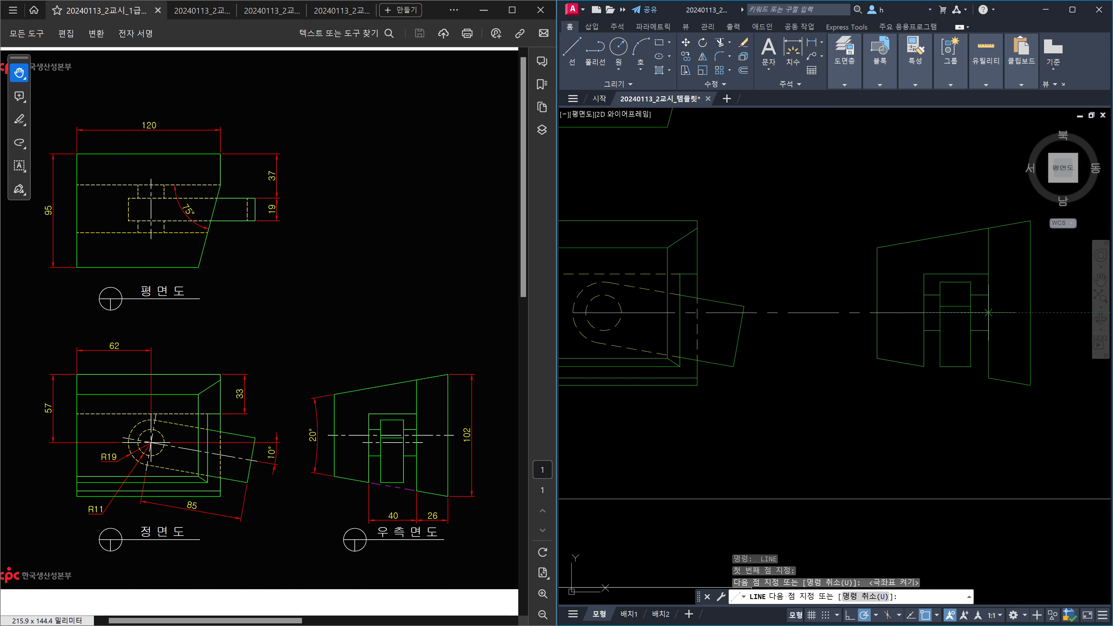
pyautogui.click(988, 312)
pyautogui.press('Escape')
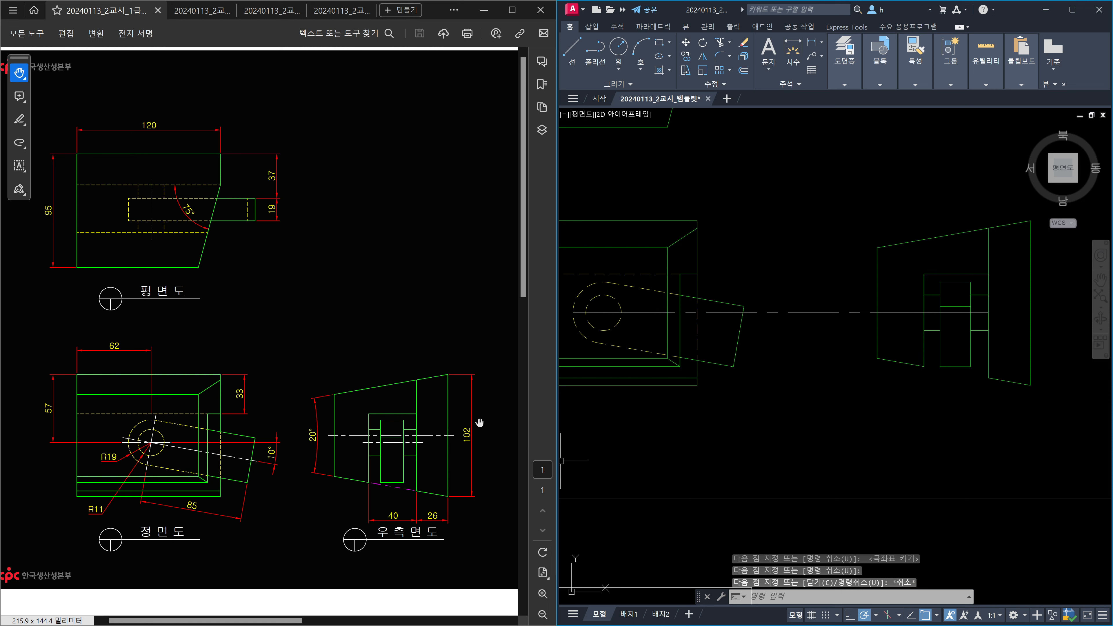
# Delete the overlong horizontal line reaching into the right-side view.
pyautogui.click(816, 338)
pyautogui.click(800, 284)
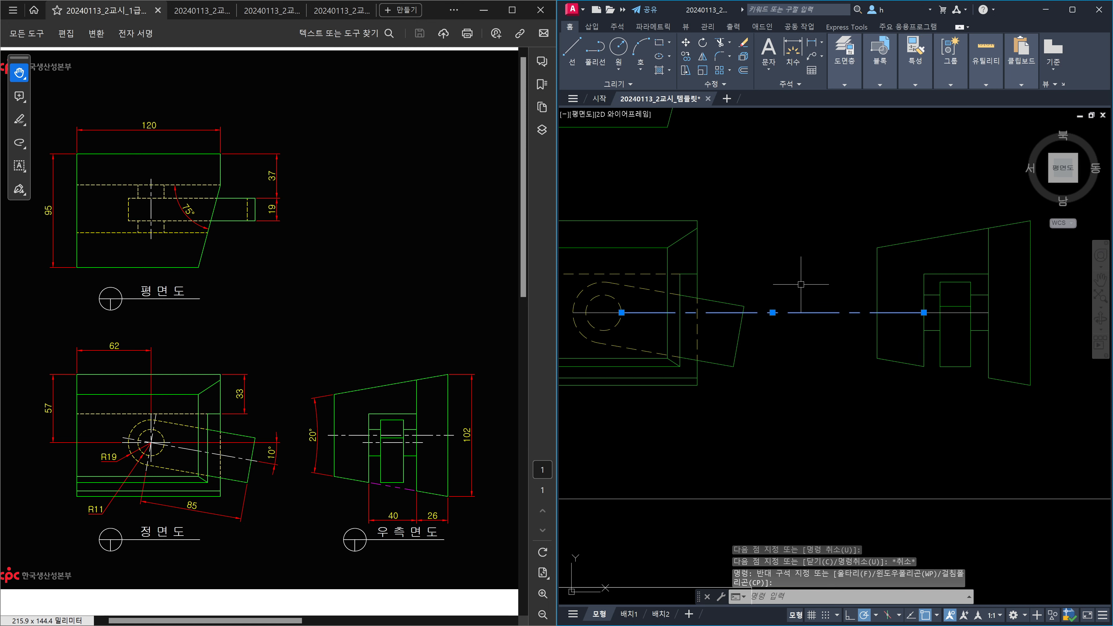
pyautogui.press('Delete')
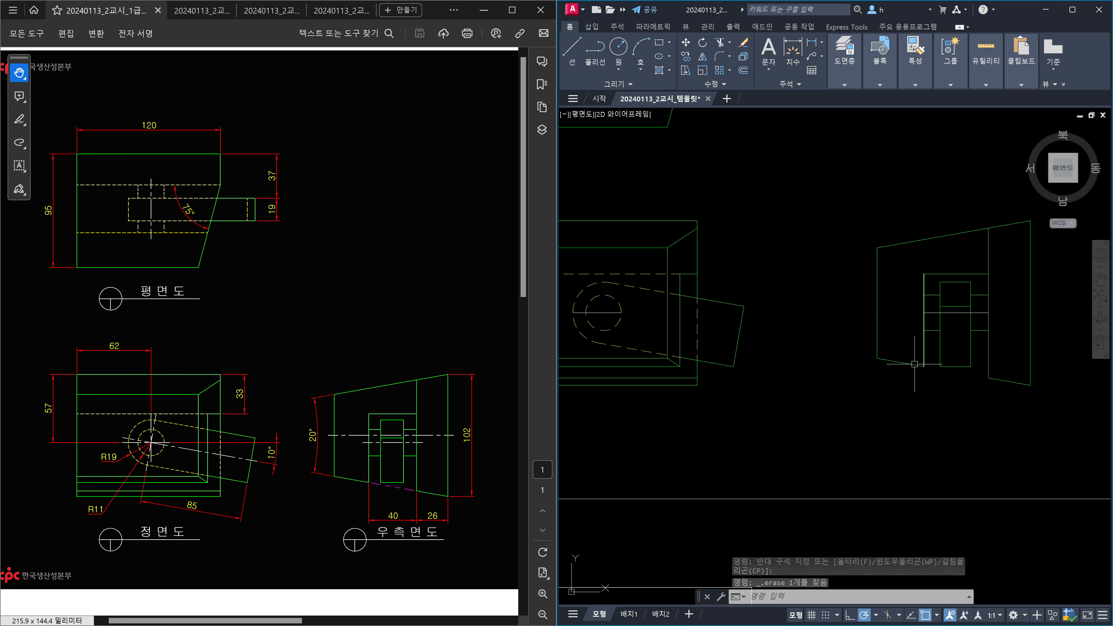
pyautogui.write('l')
pyautogui.press('space')
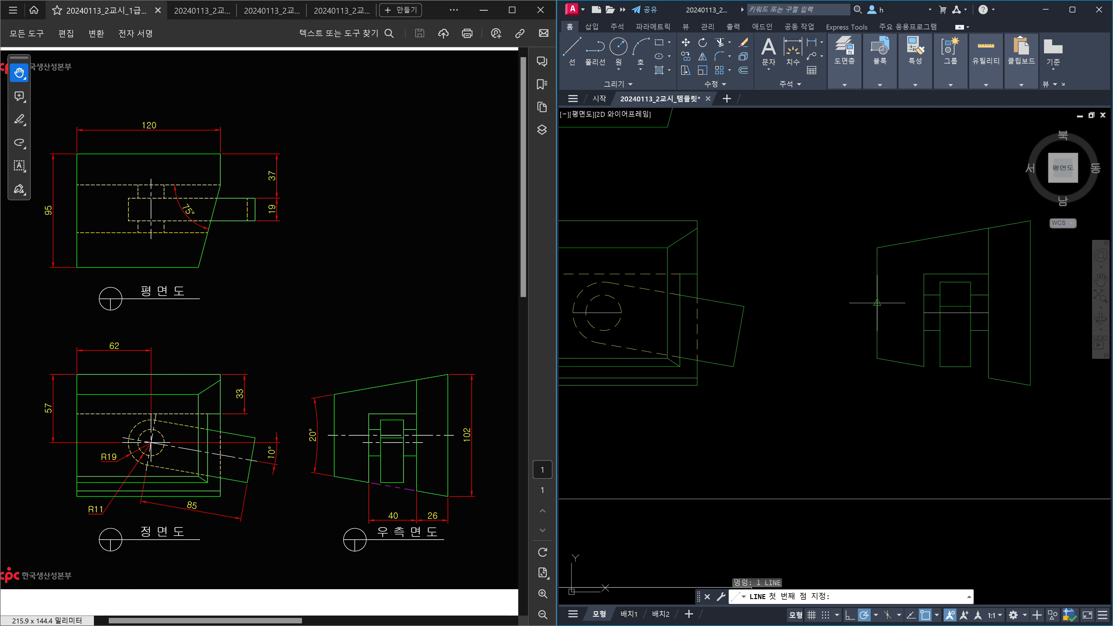
# Draw a horizontal line past the right-side view and a slanted line from its lower-left corner.
pyautogui.click(876, 303)
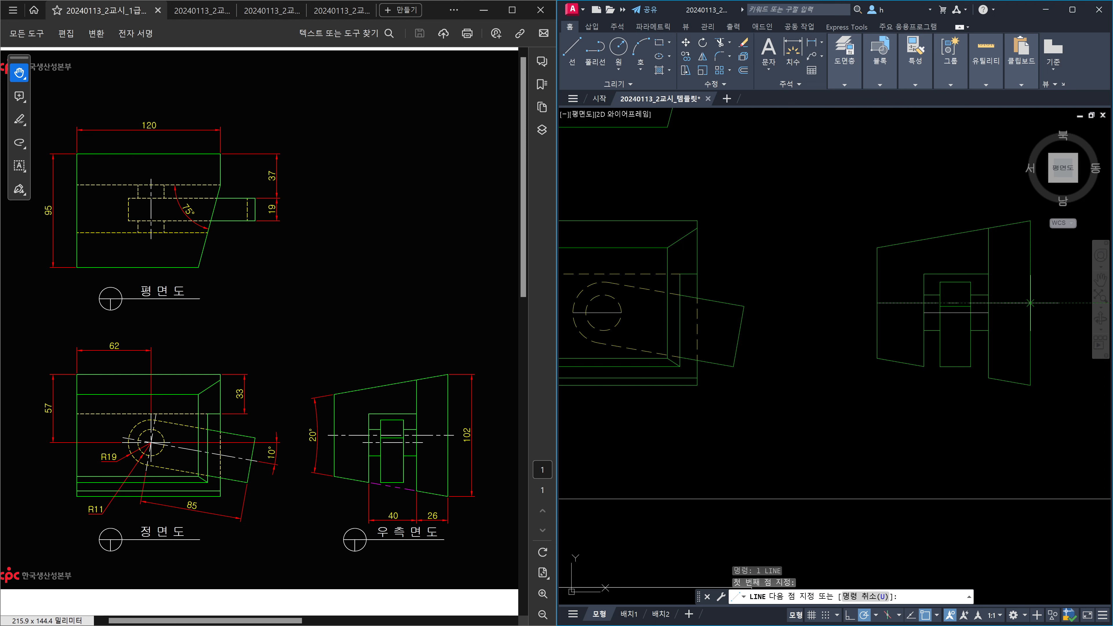
pyautogui.click(1030, 303)
pyautogui.press('Escape')
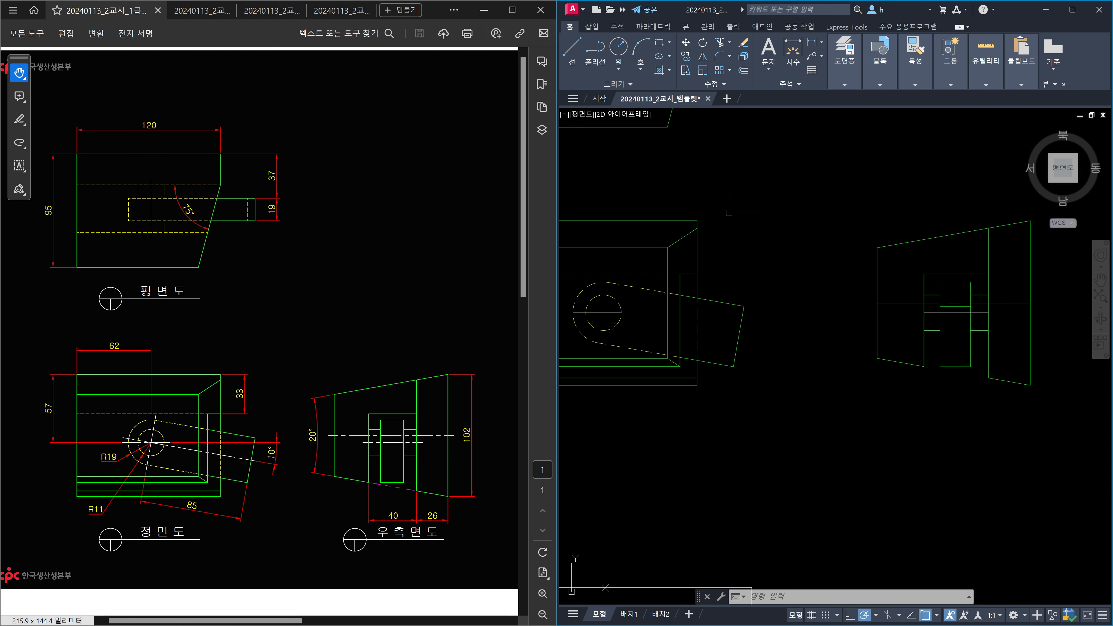
pyautogui.write('l')
pyautogui.press('Return')
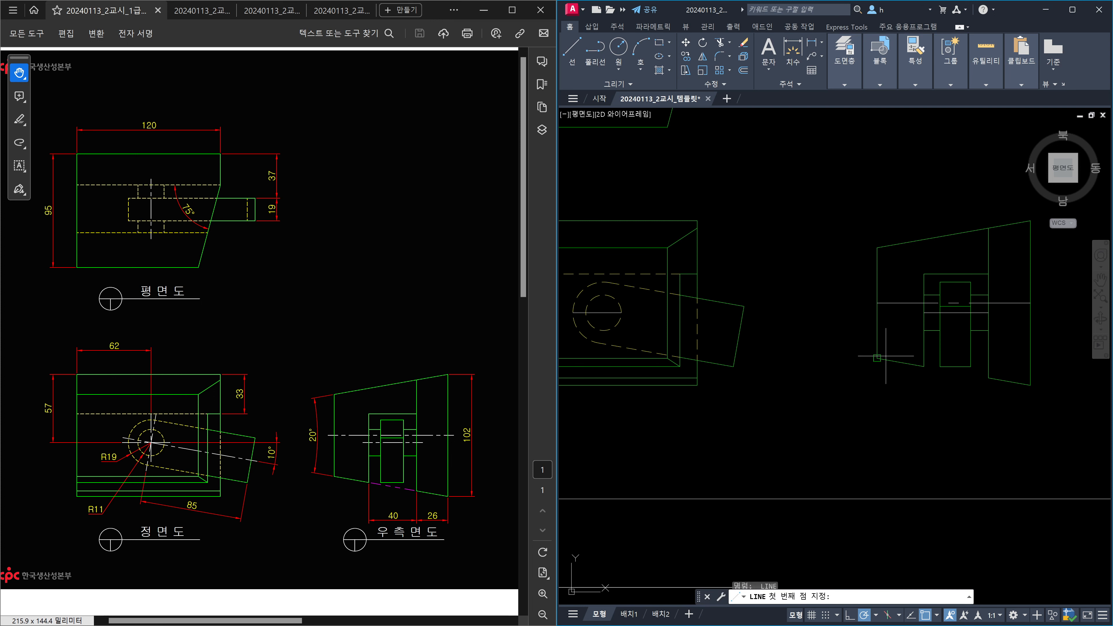
pyautogui.click(923, 366)
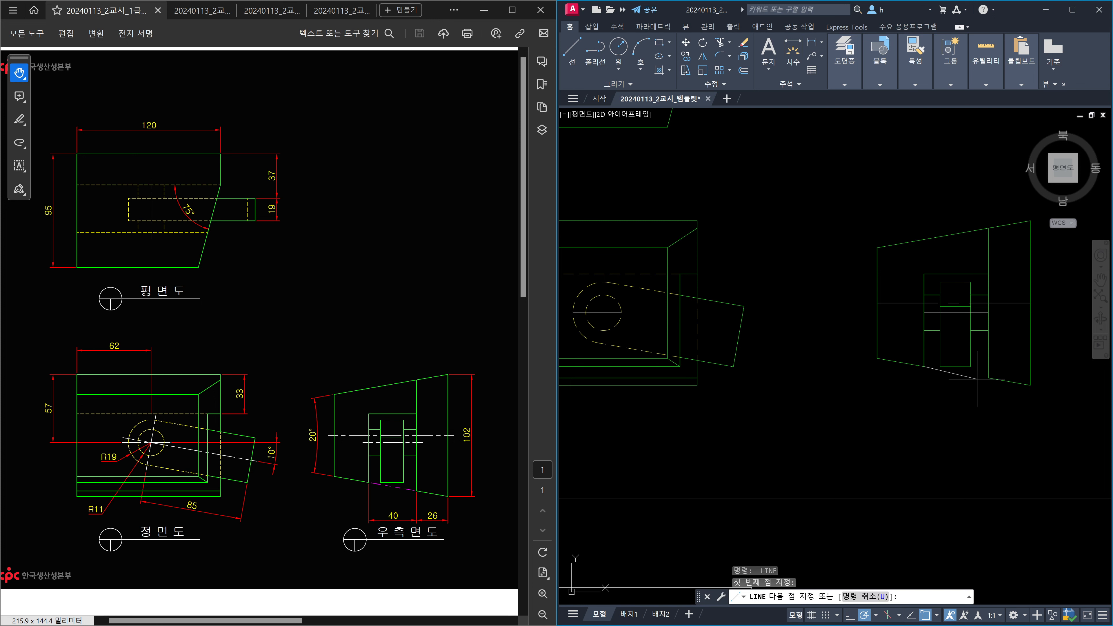
pyautogui.click(987, 377)
pyautogui.press('Escape')
# Move the new slanted line onto the 가상선 layer.
pyautogui.click(978, 376)
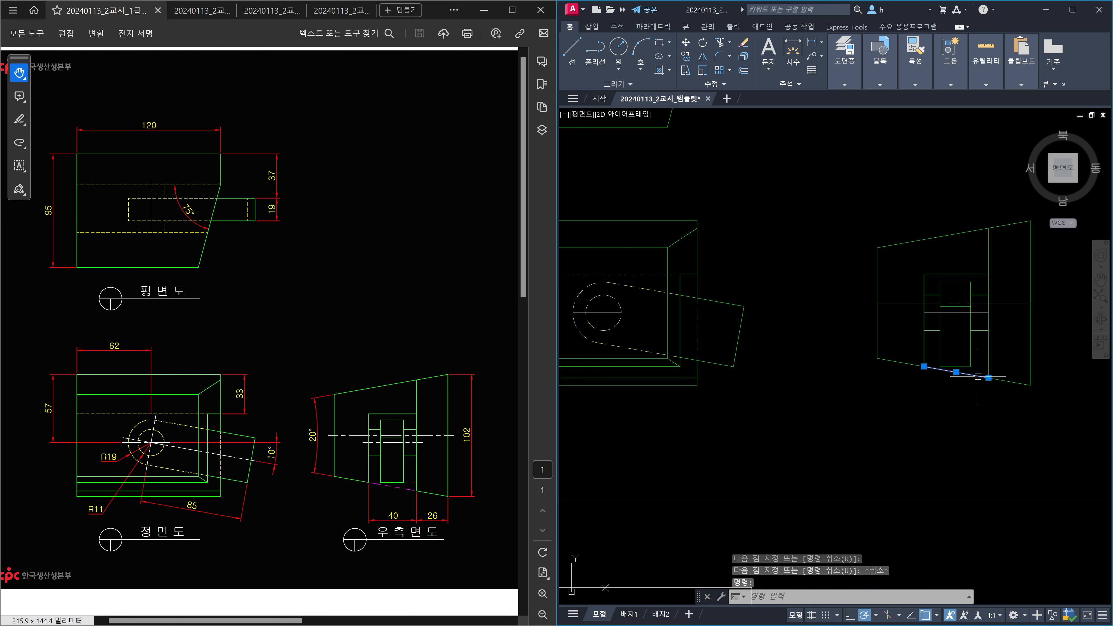
pyautogui.click(850, 86)
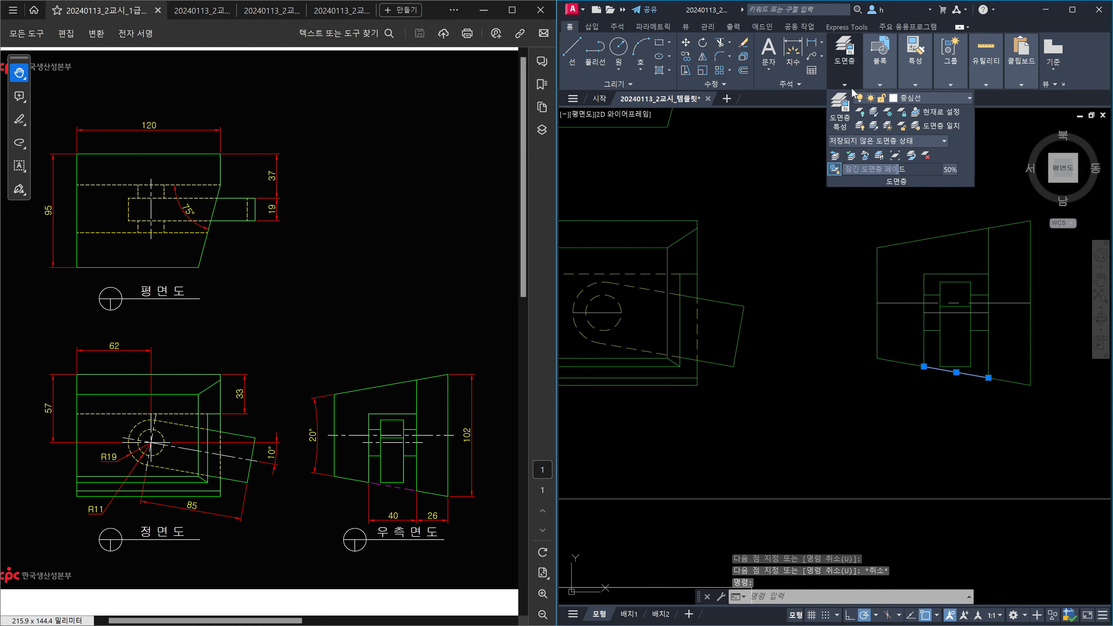
pyautogui.click(942, 98)
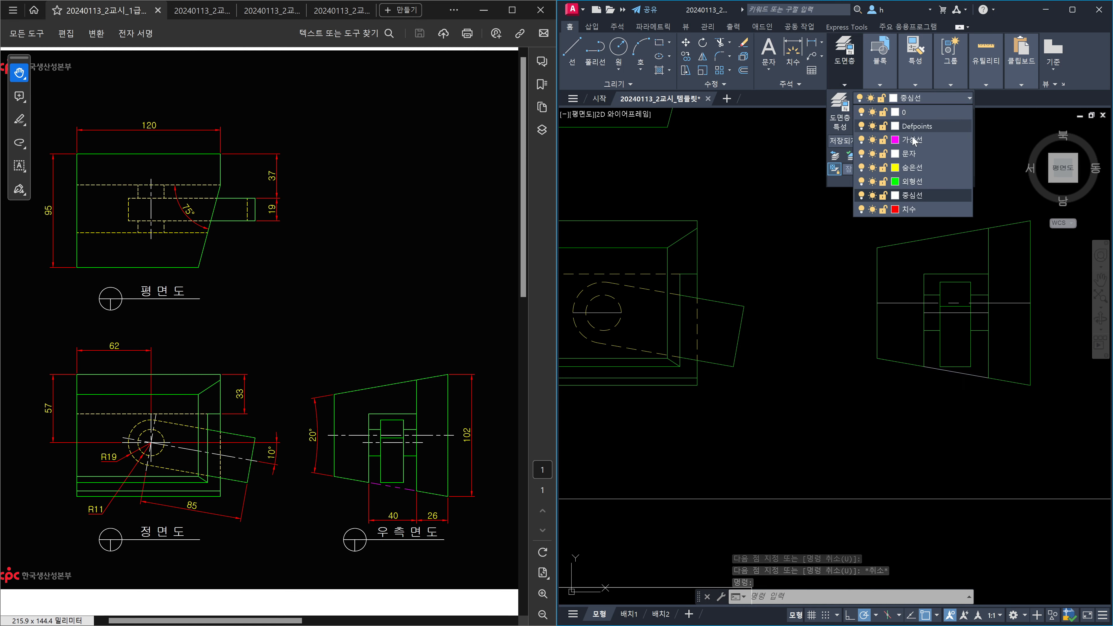
pyautogui.click(910, 155)
pyautogui.press('Escape')
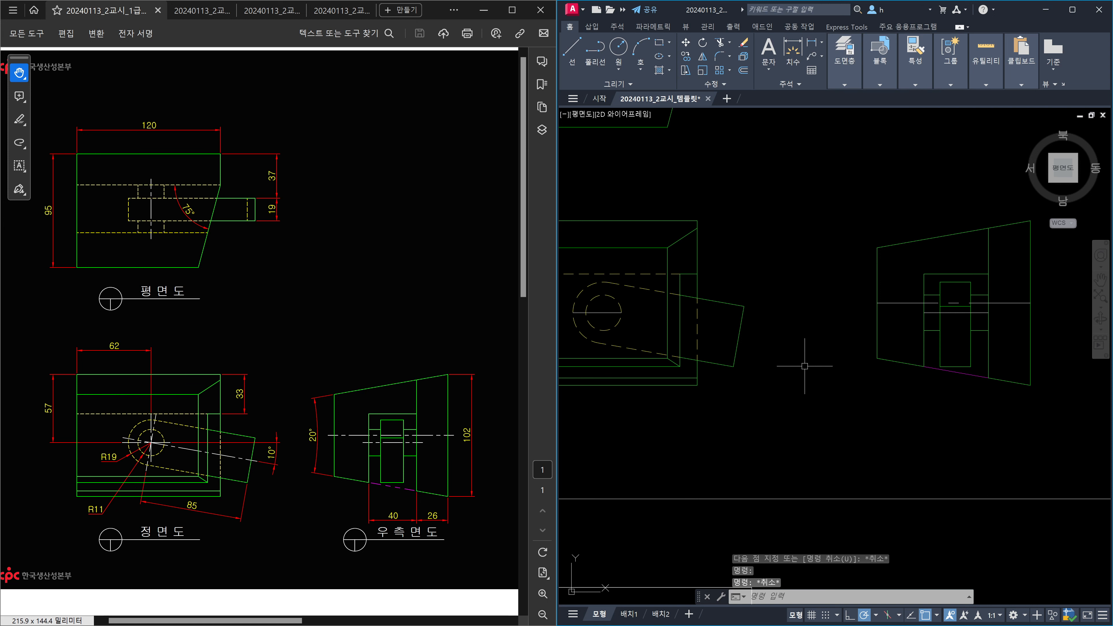
# Extend the right-side view's centre-line ends by 5 with LENGTHEN DE.
pyautogui.moveTo(869, 354); pyautogui.dragTo(789, 364, button='middle')
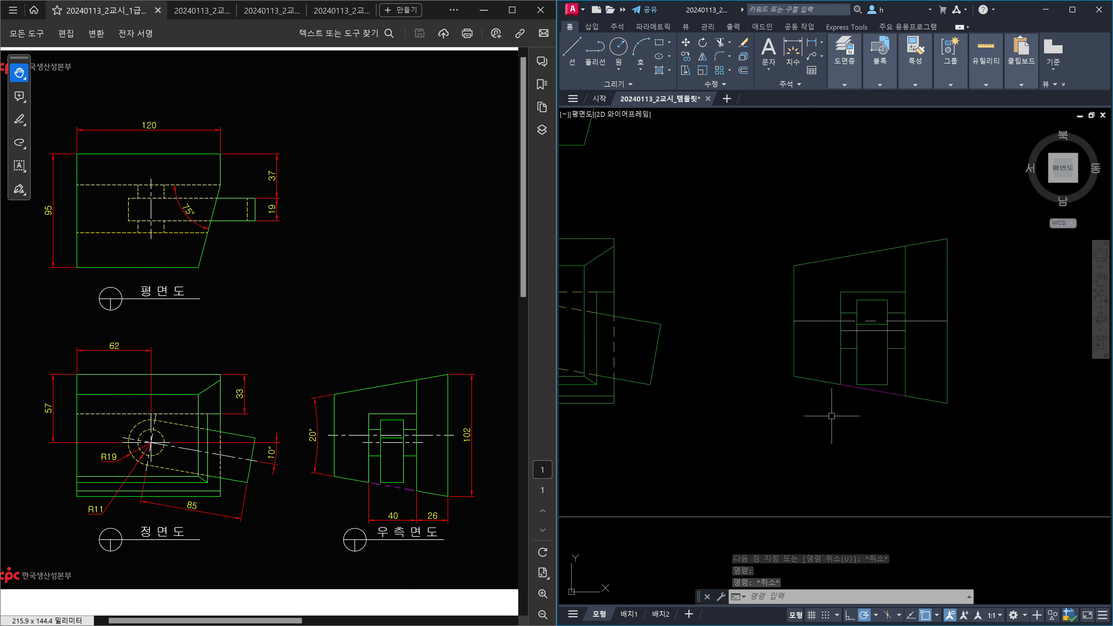
pyautogui.scroll(2, 893, 357)
pyautogui.write('len')
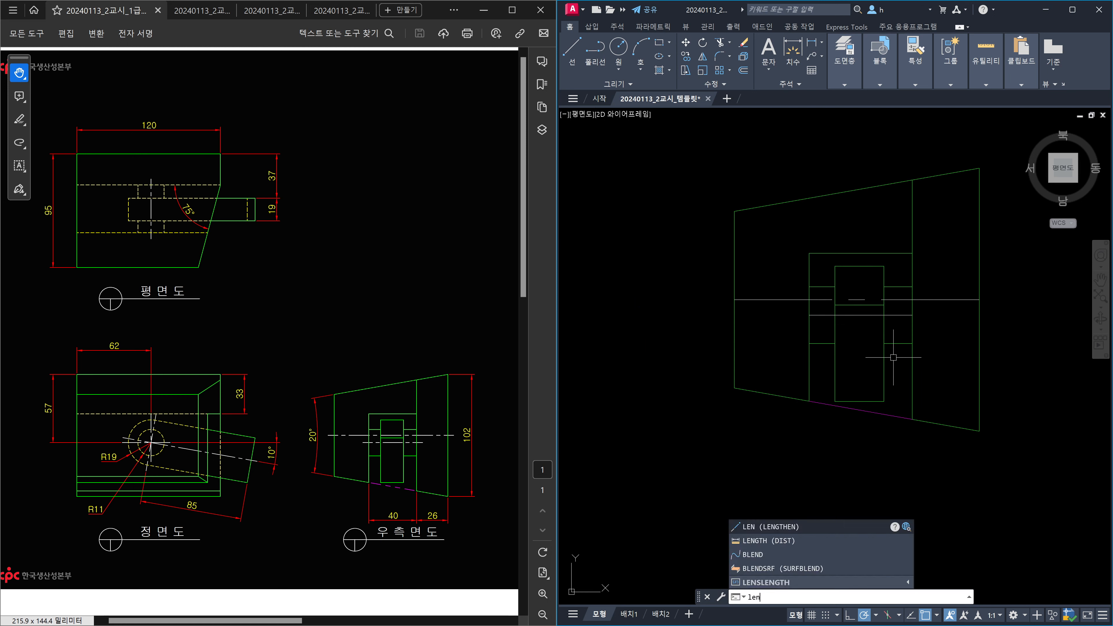
pyautogui.press('Return')
pyautogui.write('de')
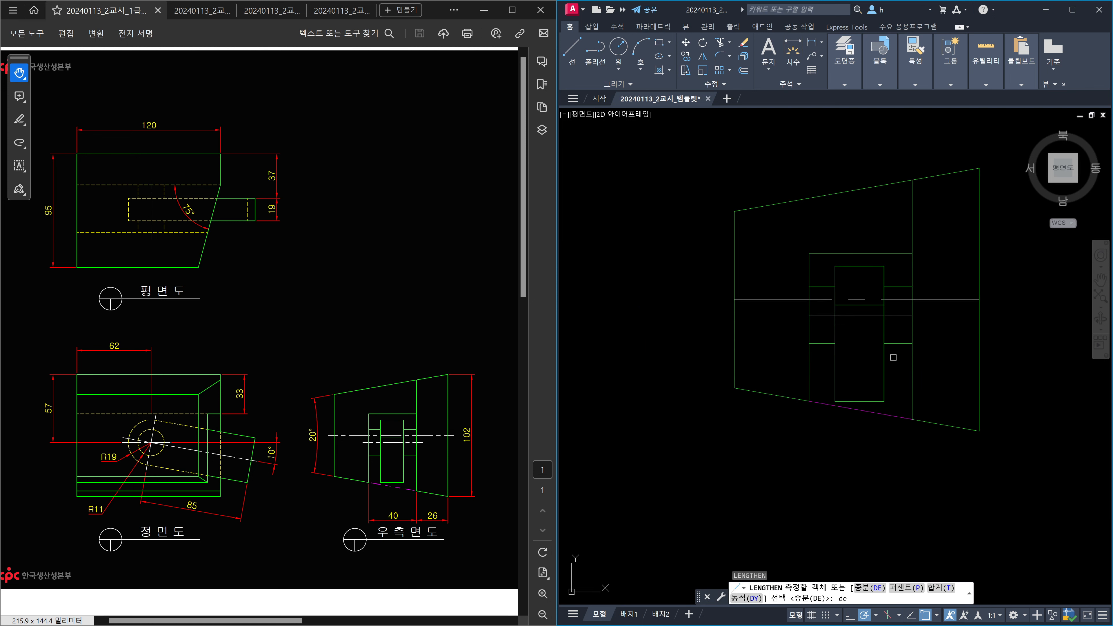
pyautogui.press('Escape')
pyautogui.press('Escape')
pyautogui.write('len')
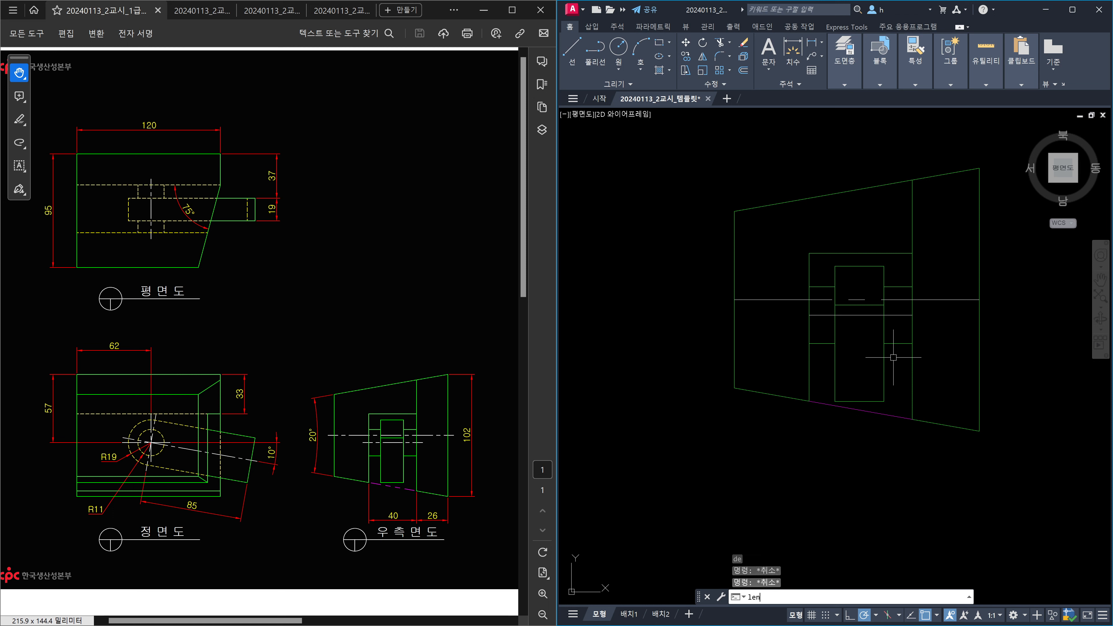
pyautogui.press('Return')
pyautogui.write('de')
pyautogui.press('Return')
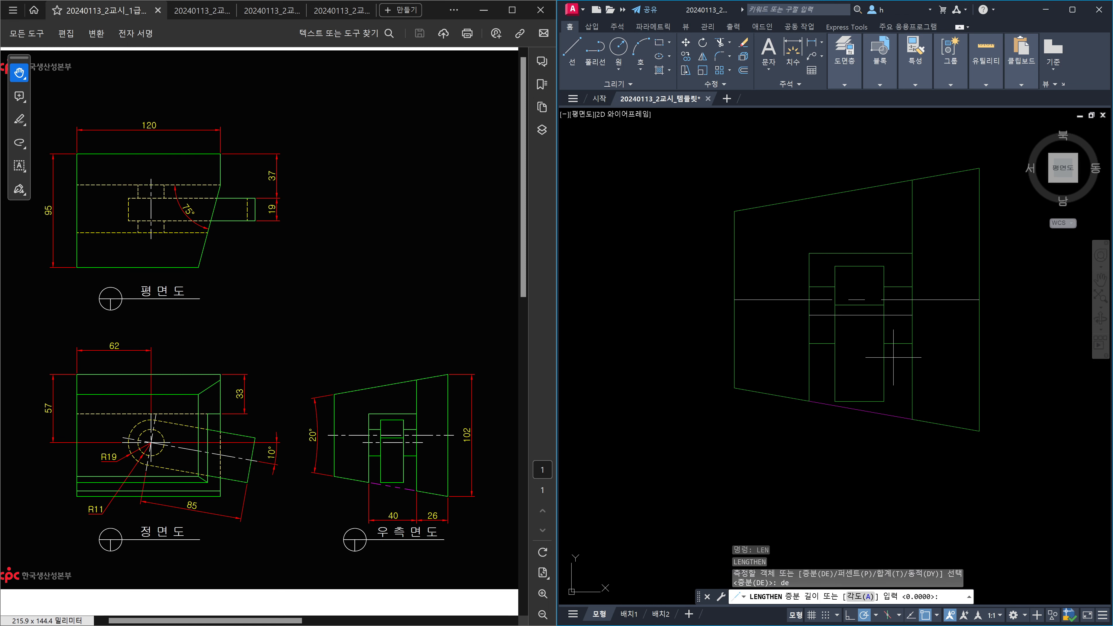
pyautogui.write('5')
pyautogui.press('Return')
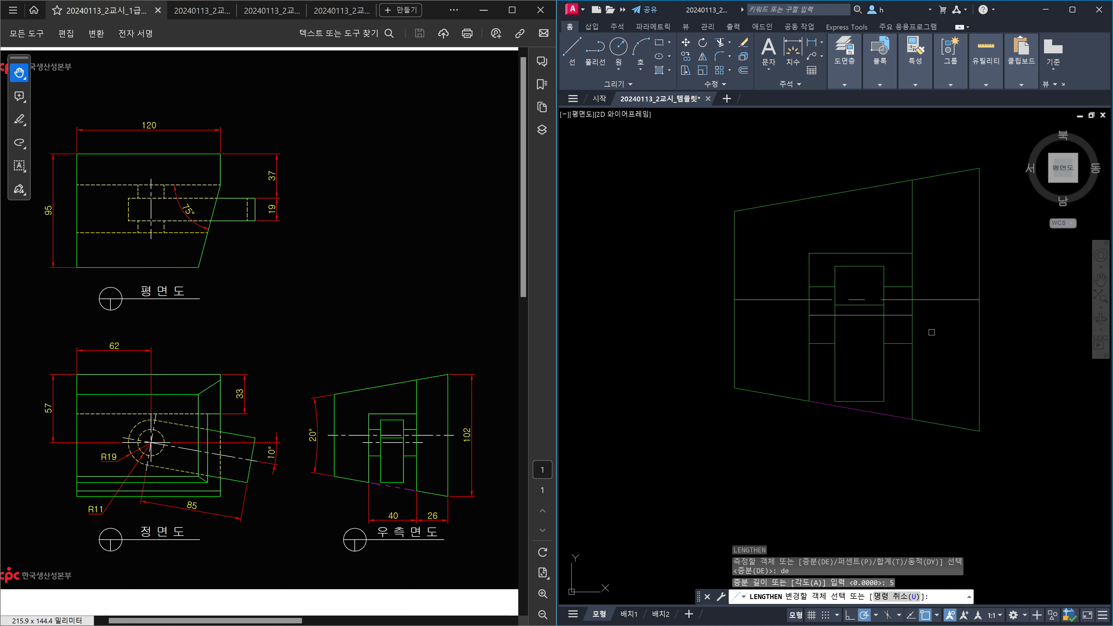
pyautogui.click(897, 315)
pyautogui.click(820, 316)
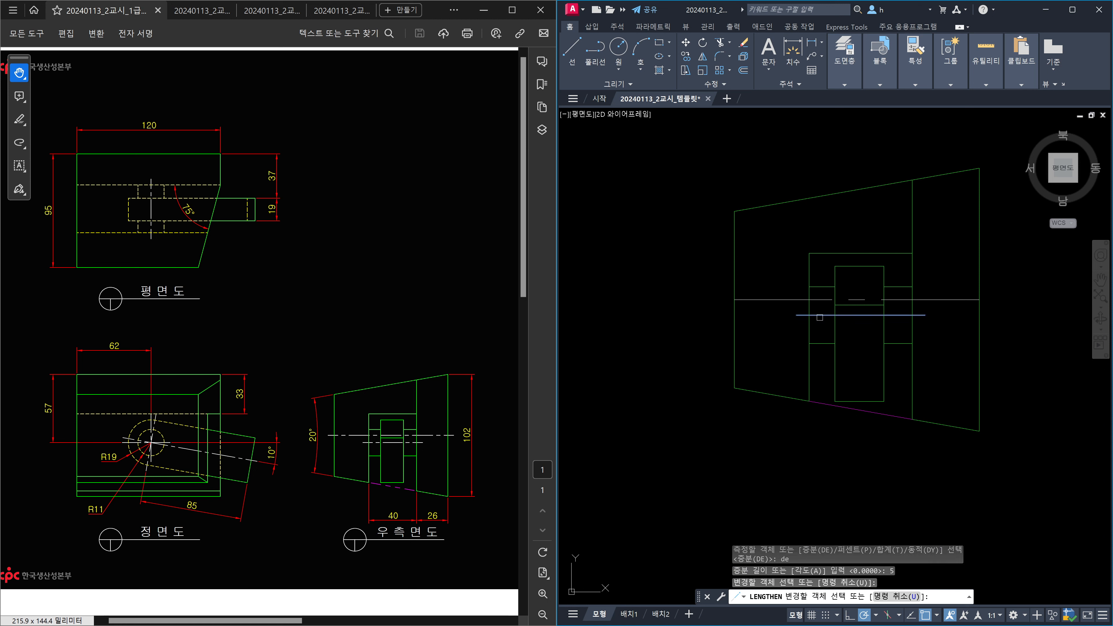
pyautogui.click(770, 299)
pyautogui.click(946, 301)
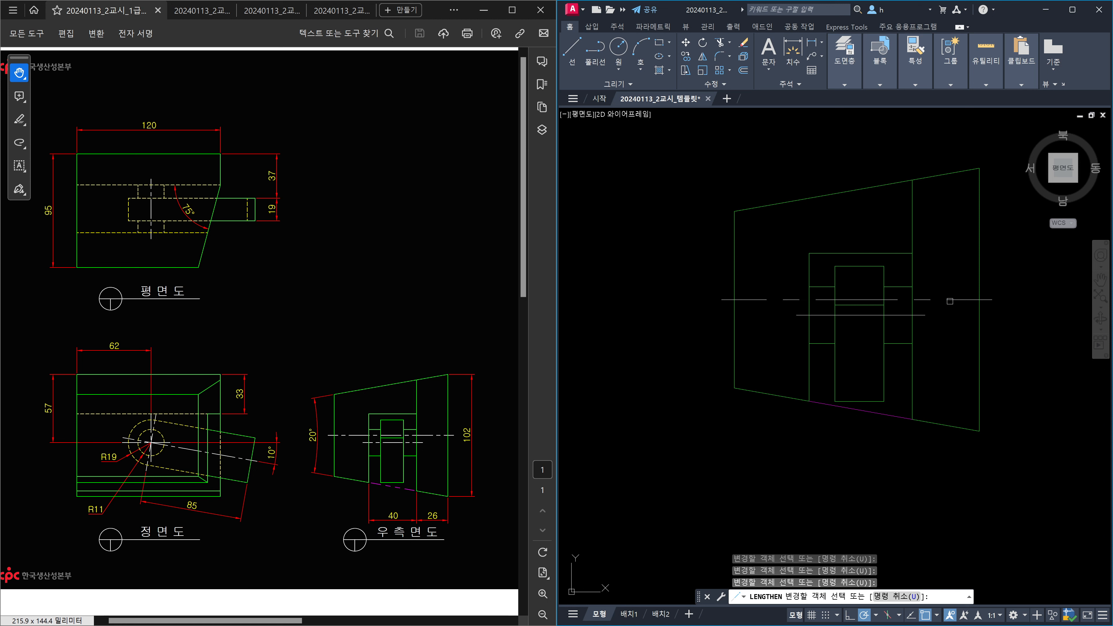
pyautogui.press('Escape')
# Shorten both ends of the magenta 가상선 line by 2 using LENGTHEN DE -2.
pyautogui.scroll(3, 889, 406)
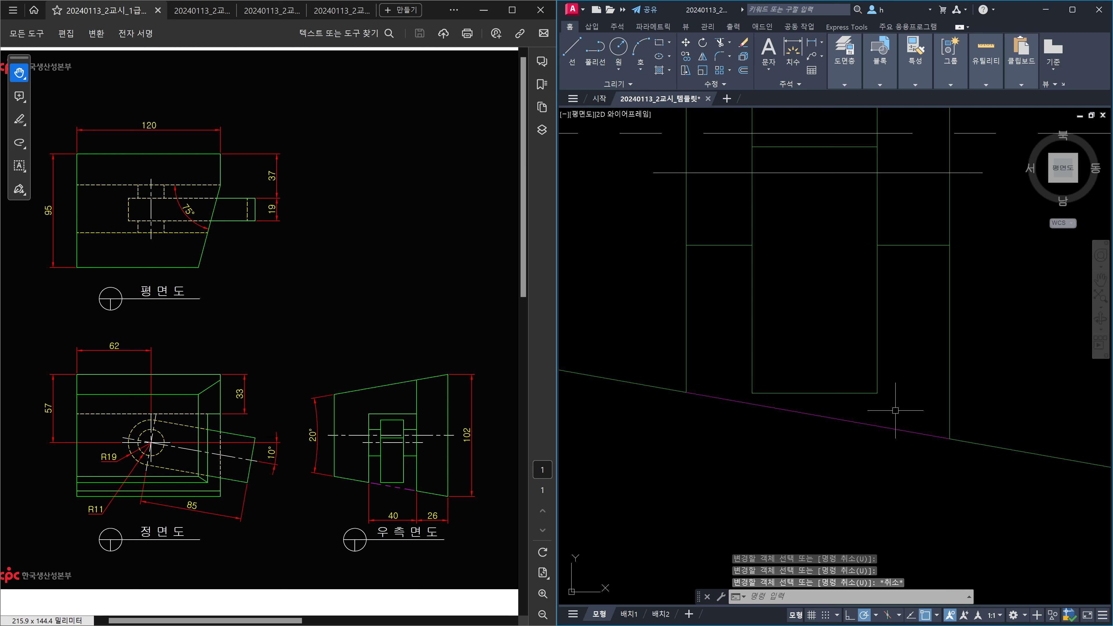
pyautogui.click(931, 447)
pyautogui.click(916, 424)
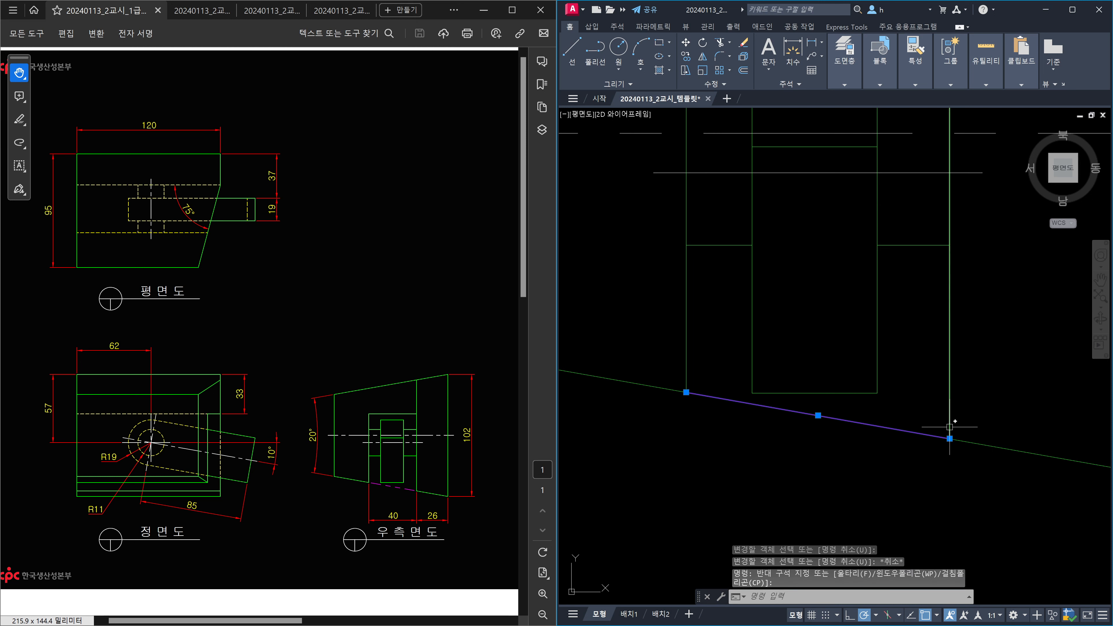
pyautogui.press('Escape')
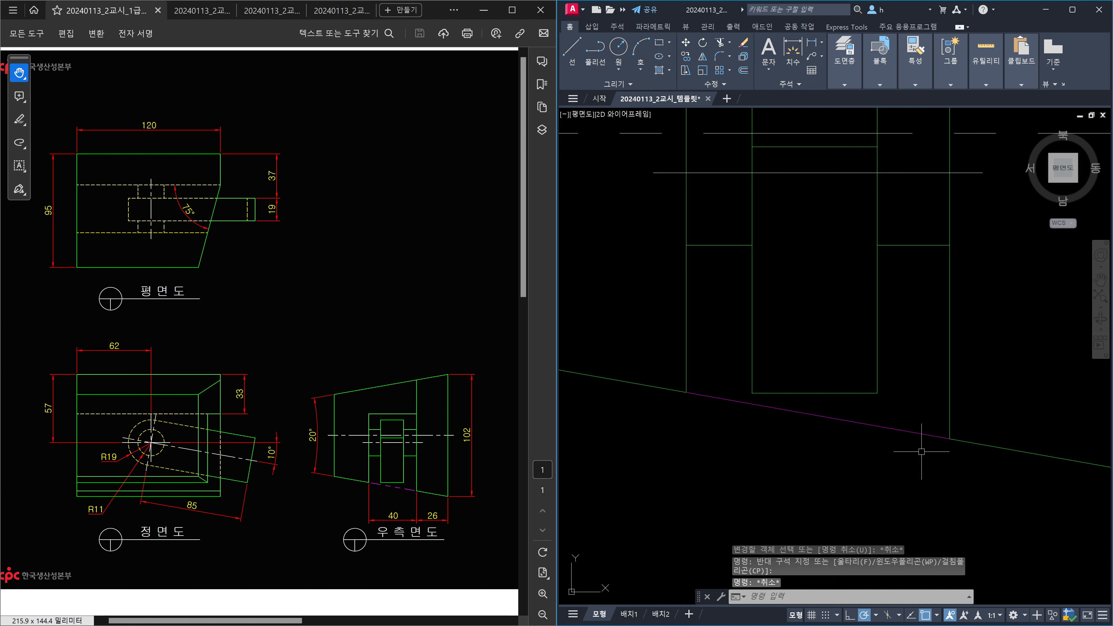
pyautogui.write('LEN')
pyautogui.press('Return')
pyautogui.write('de')
pyautogui.press('Return')
pyautogui.write('-')
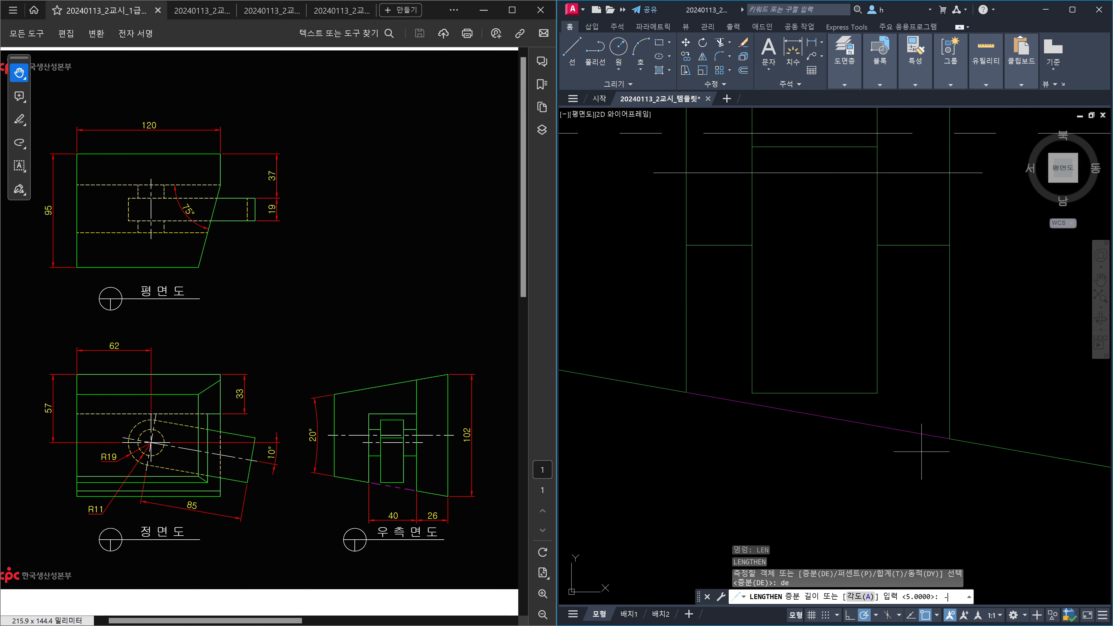
pyautogui.write('2')
pyautogui.press('Return')
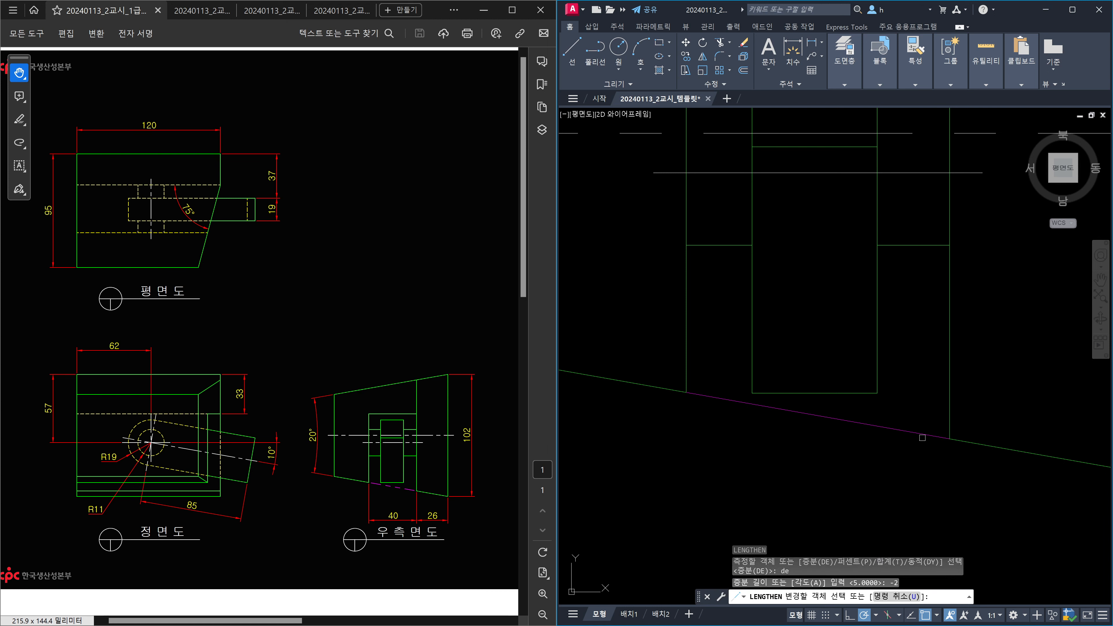
pyautogui.click(922, 436)
pyautogui.click(717, 397)
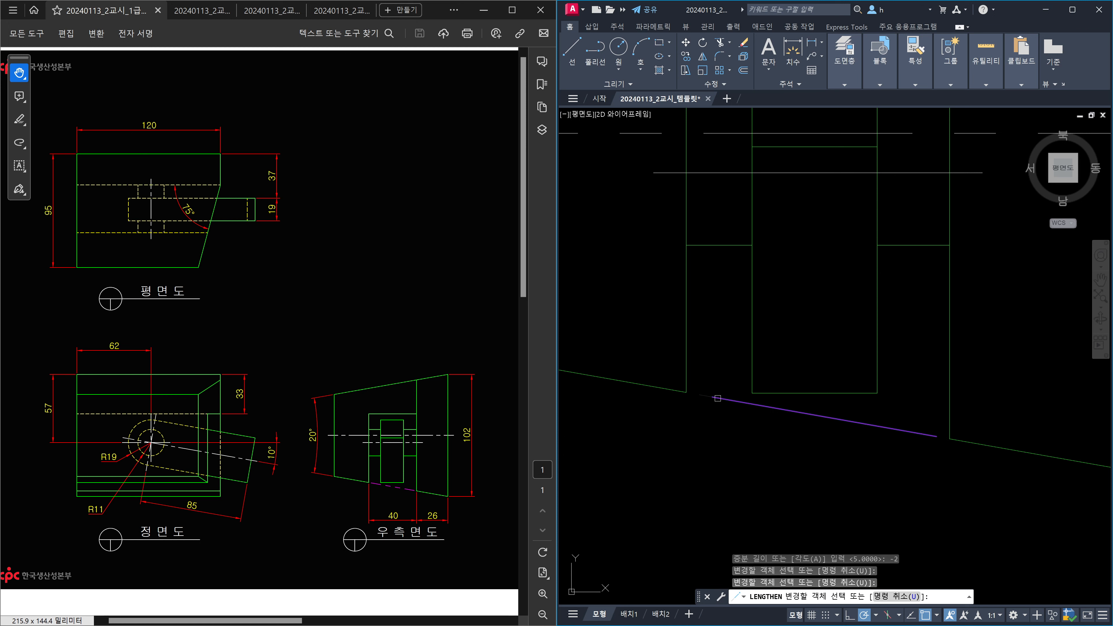
# Select the shortened magenta line to check its result.
pyautogui.click(882, 440)
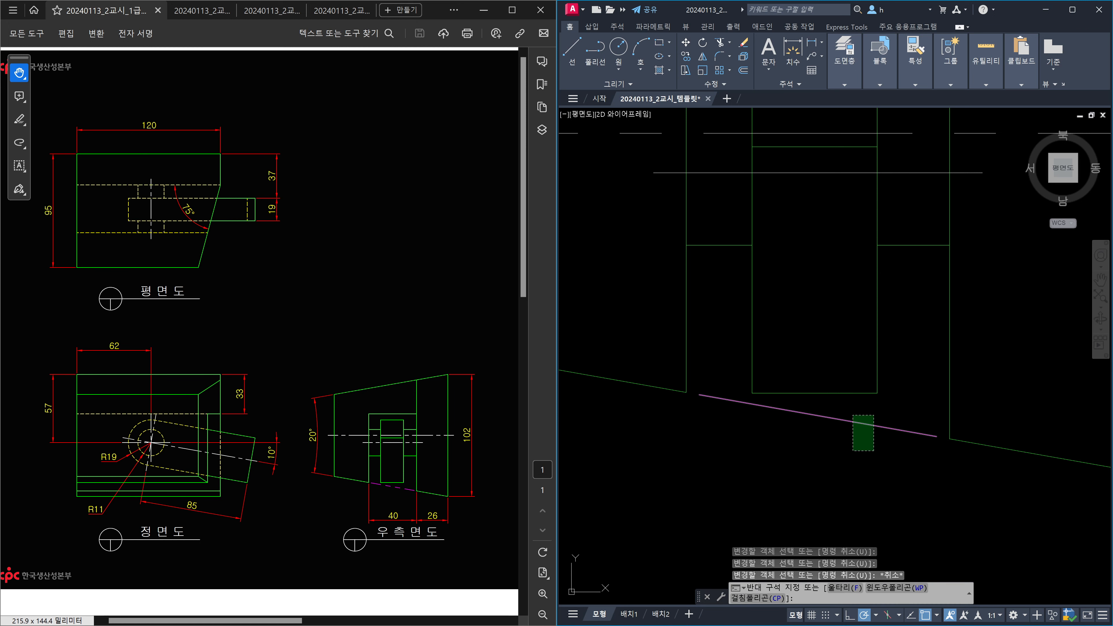
pyautogui.click(853, 418)
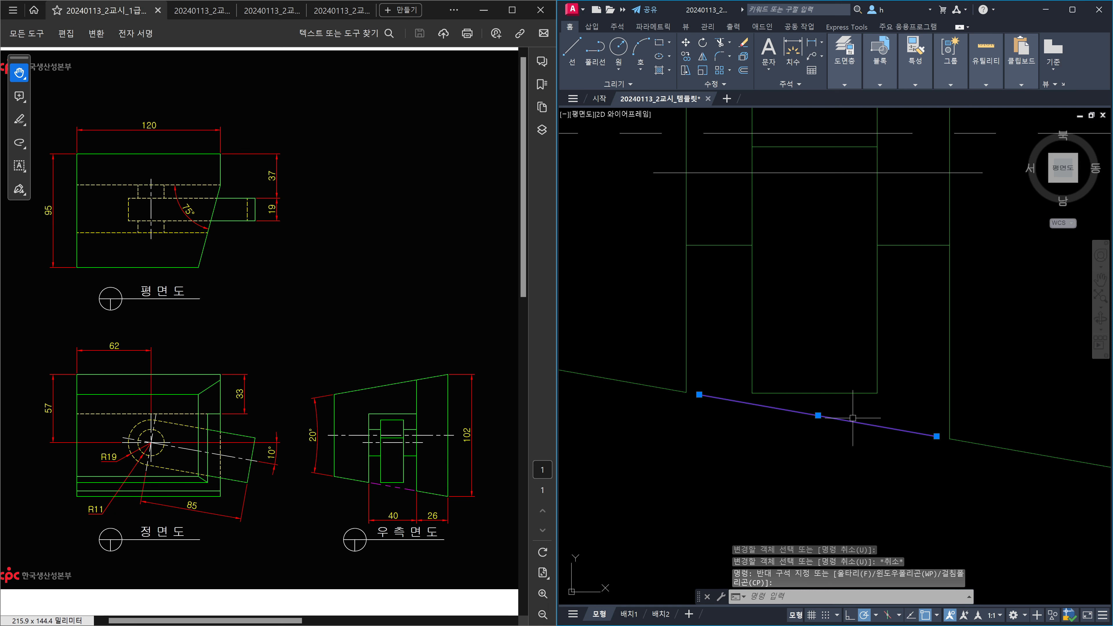
pyautogui.scroll(-6, 852, 418)
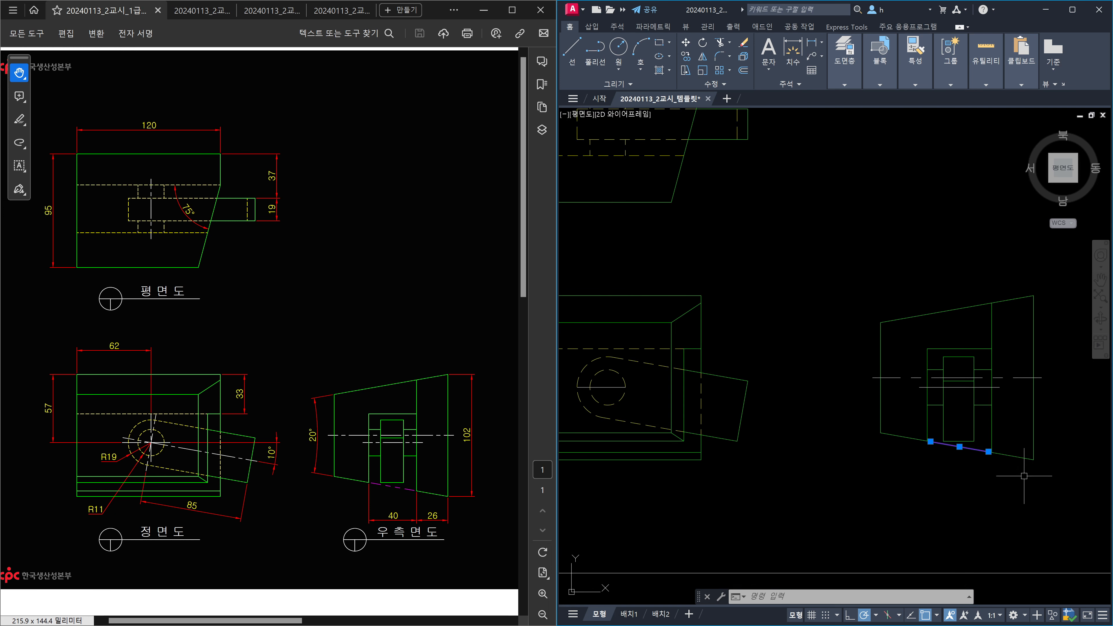
pyautogui.press('Escape')
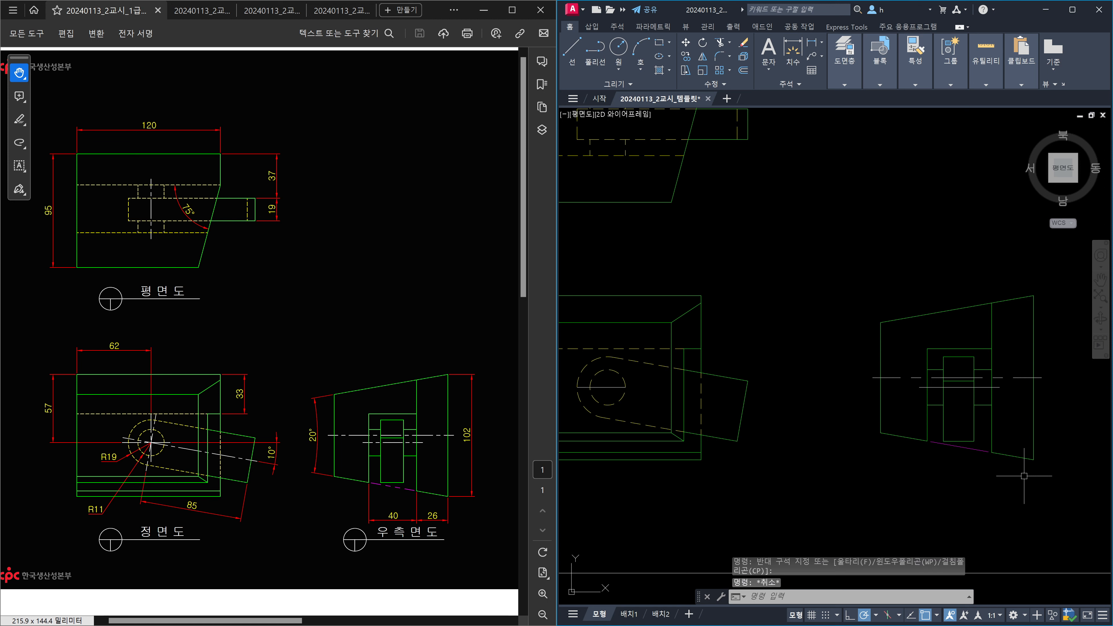
# Draw a vertical centre line from the front circle's quadrant up to the plan's dashed lines.
pyautogui.moveTo(818, 461); pyautogui.dragTo(982, 464, button='middle')
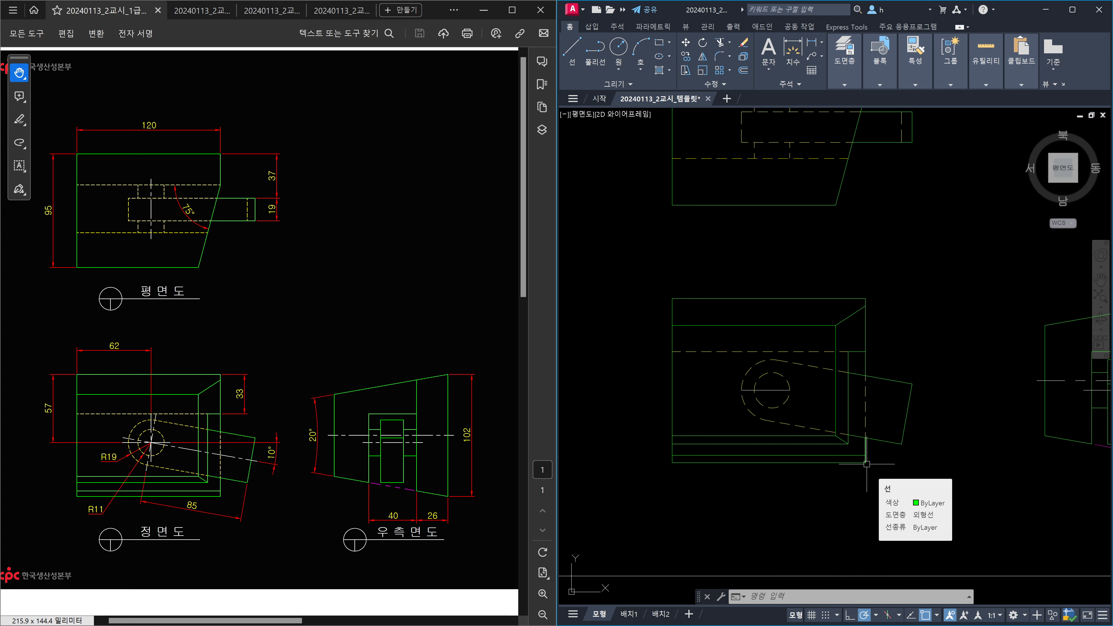
pyautogui.write('l')
pyautogui.press('Return')
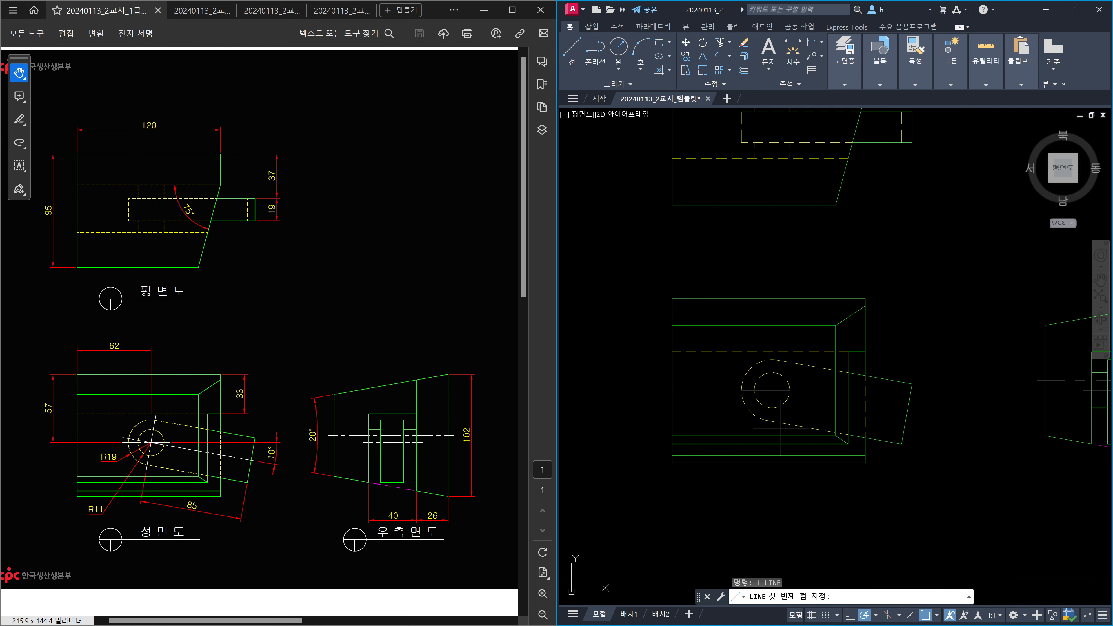
pyautogui.click(775, 411)
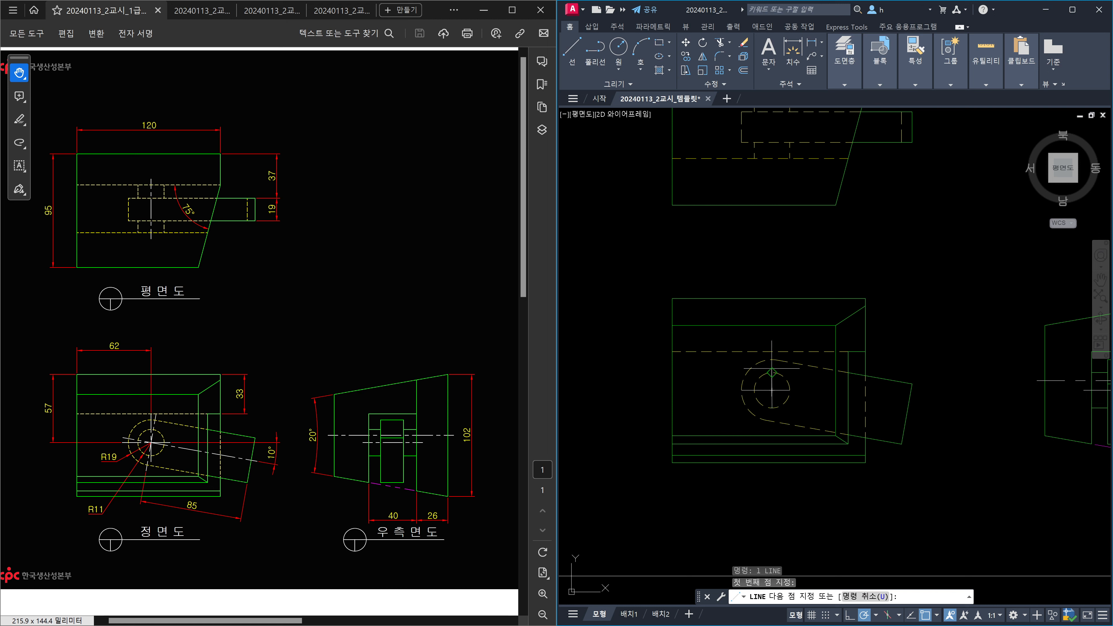
pyautogui.scroll(4, 772, 360)
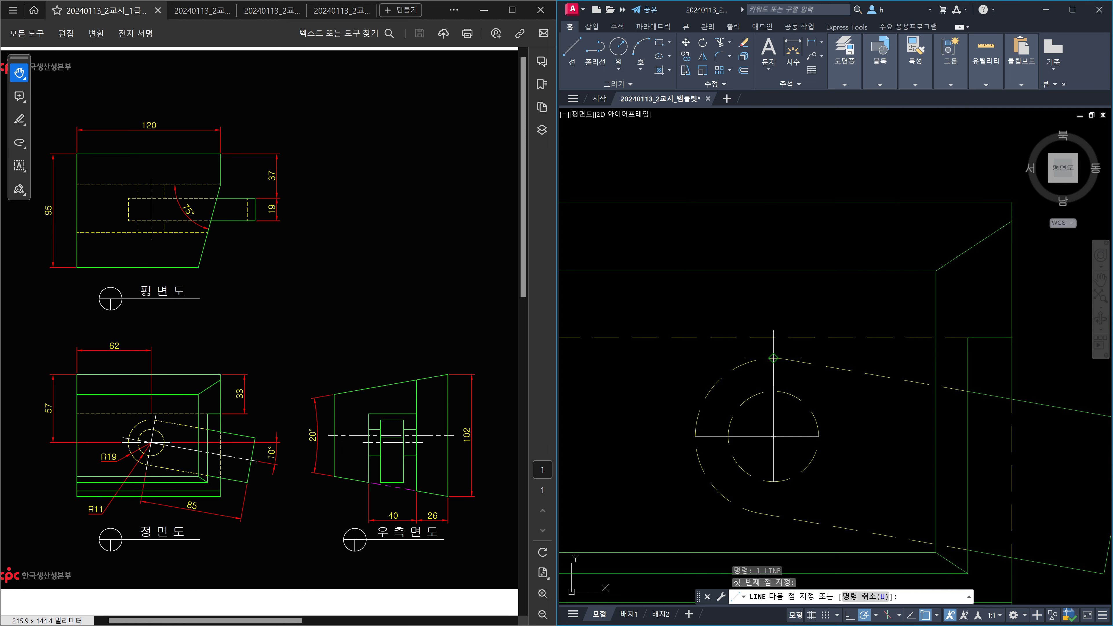
pyautogui.click(773, 358)
pyautogui.scroll(-4, 773, 358)
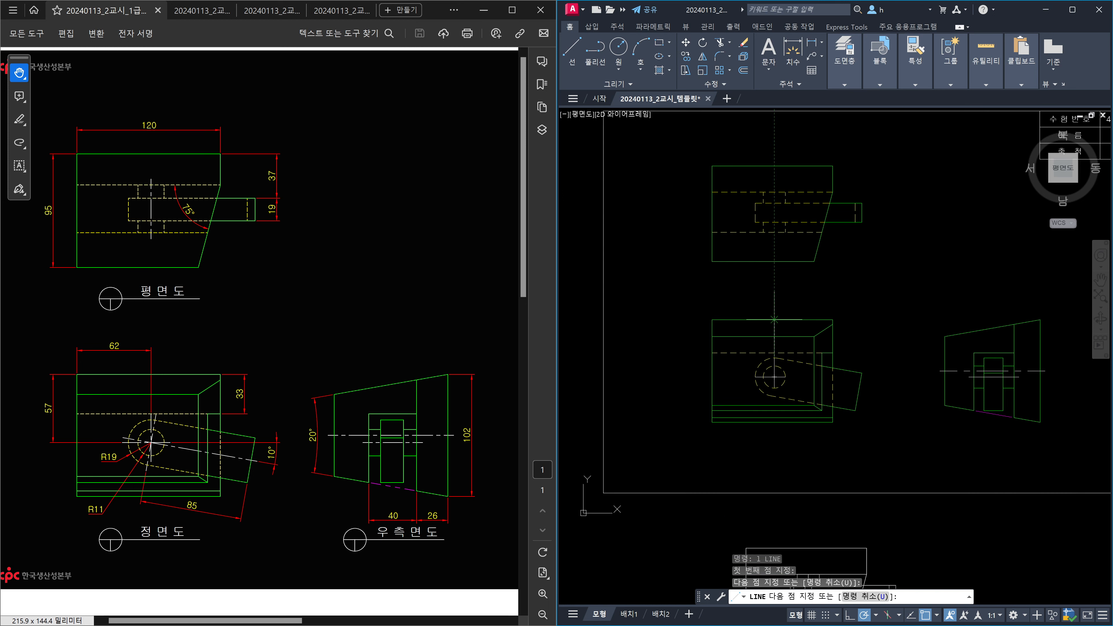
pyautogui.scroll(4, 766, 240)
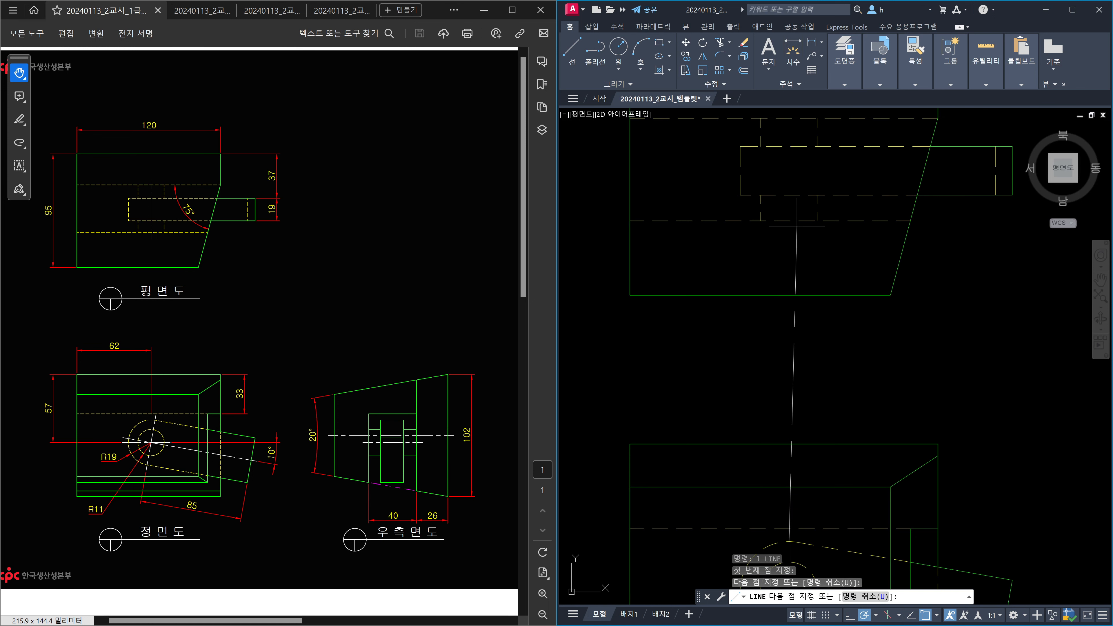
pyautogui.click(789, 221)
pyautogui.moveTo(796, 148); pyautogui.dragTo(784, 228, button='middle')
pyautogui.click(776, 198)
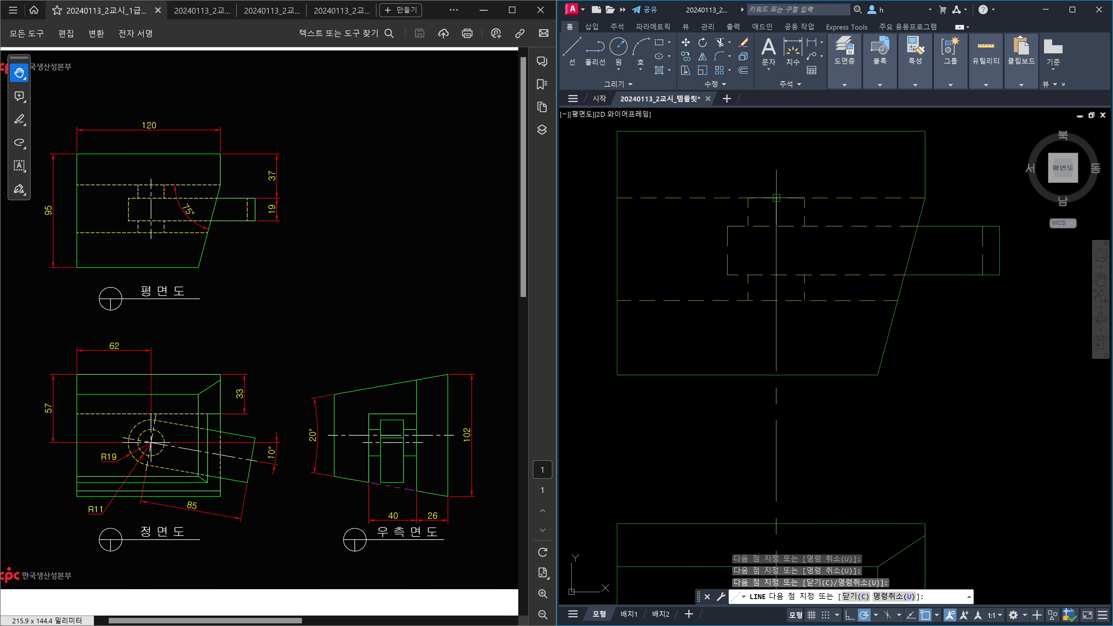
pyautogui.press('Escape')
# Delete the leftover lower centre line.
pyautogui.click(789, 334)
pyautogui.click(749, 334)
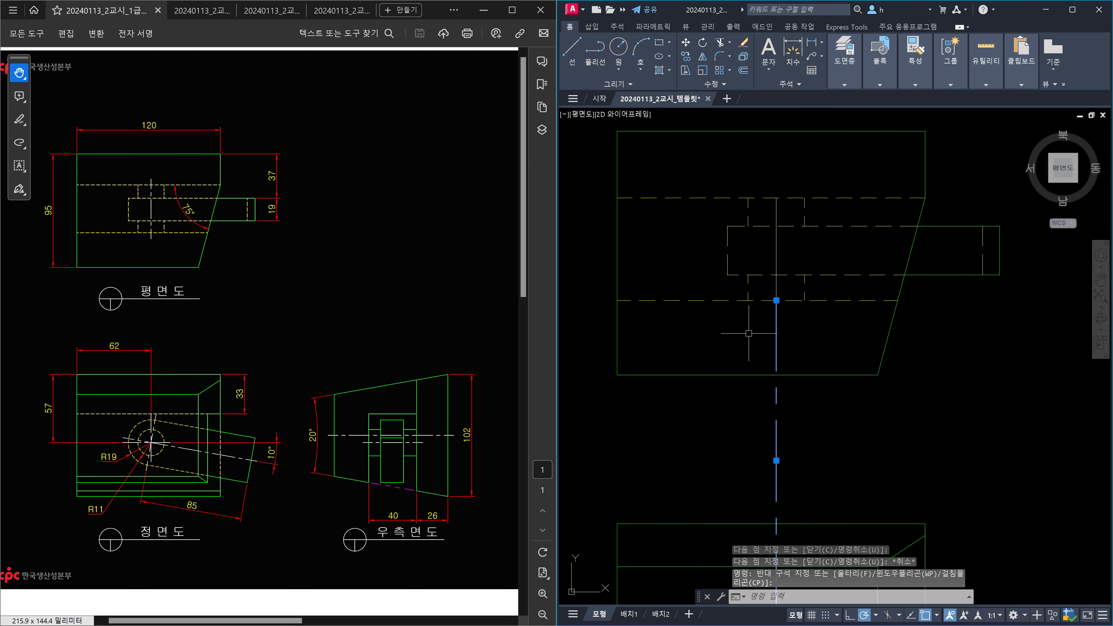
pyautogui.press('Delete')
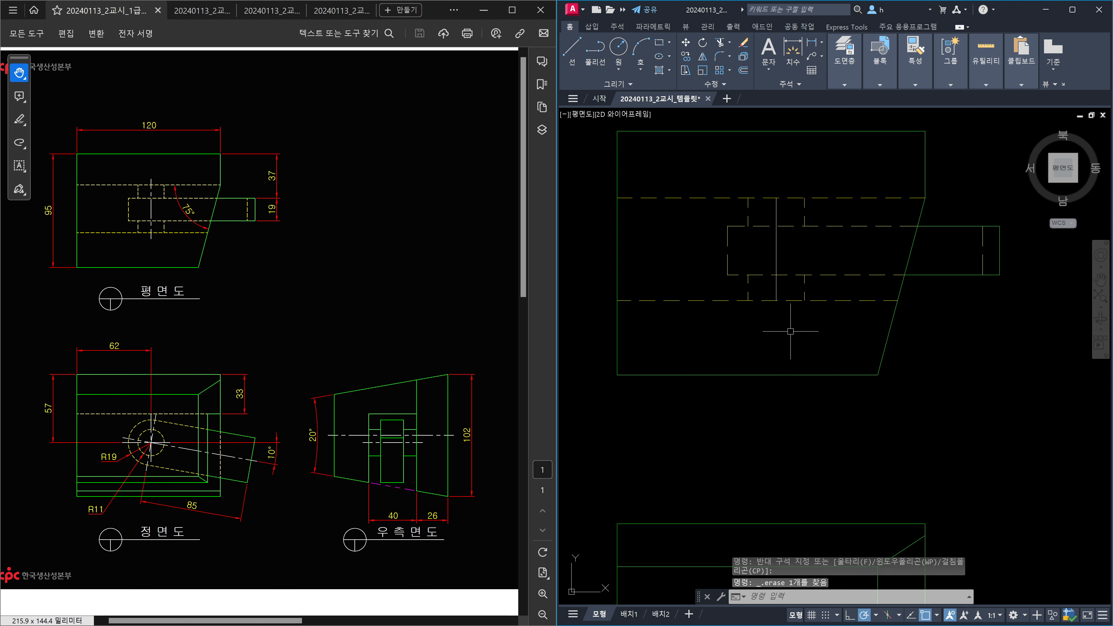
# Lengthen the plan view's vertical centre line by 5 at top and bottom.
pyautogui.write('len')
pyautogui.press('Return')
pyautogui.write('de')
pyautogui.press('Return')
pyautogui.write('5')
pyautogui.press('Return')
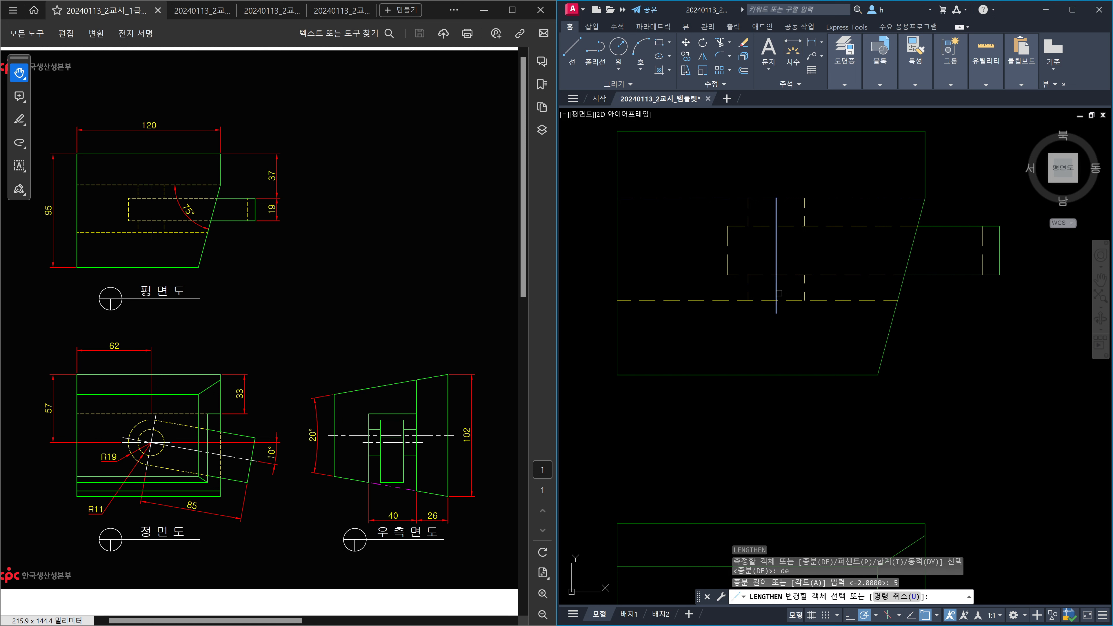
pyautogui.click(776, 296)
pyautogui.click(776, 206)
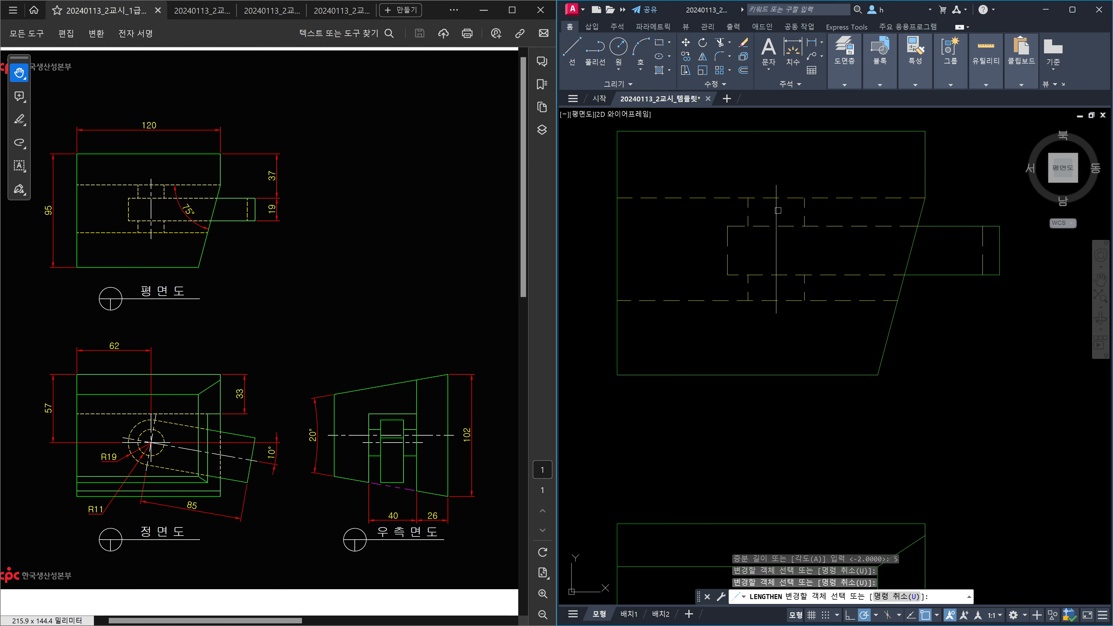
pyautogui.press('Escape')
# Pan and zoom to centre the front view on screen.
pyautogui.scroll(-2, 852, 251)
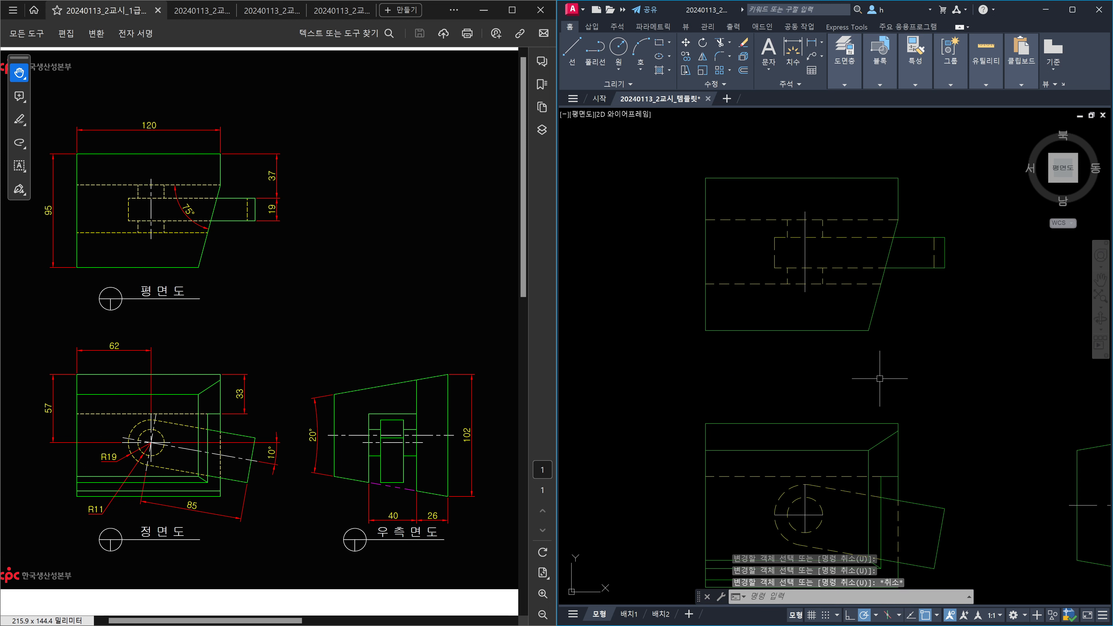
pyautogui.moveTo(830, 489); pyautogui.dragTo(808, 378, button='middle')
pyautogui.scroll(2, 790, 414)
pyautogui.moveTo(791, 419); pyautogui.dragTo(771, 386, button='middle')
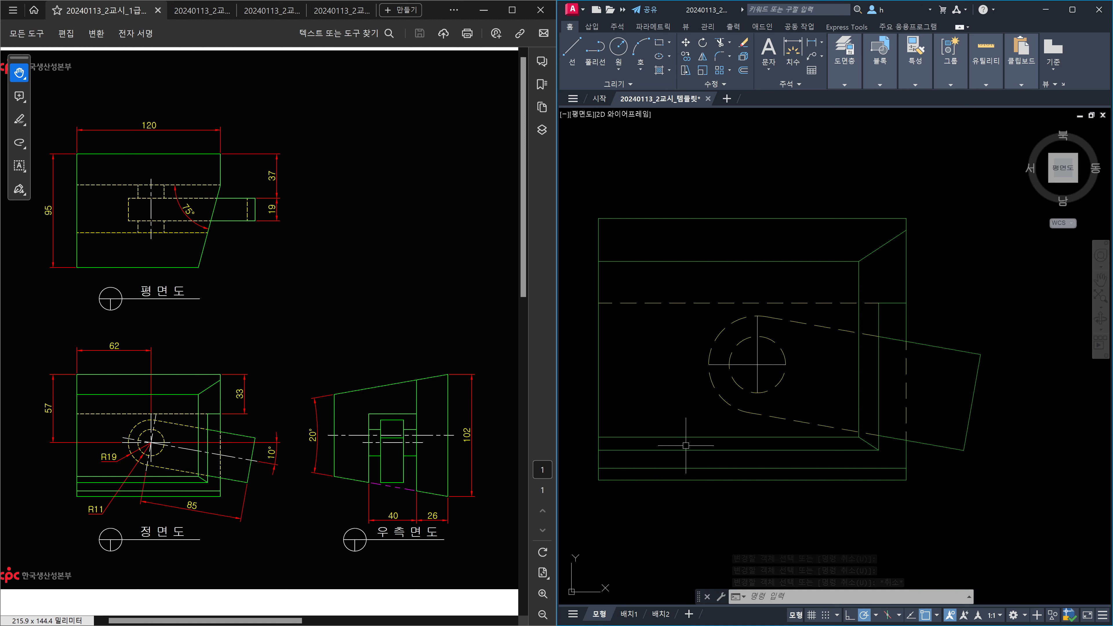
# Draw a vertical line through the front view's arc and a centre line along the slanted arm.
pyautogui.write('l')
pyautogui.press('Return')
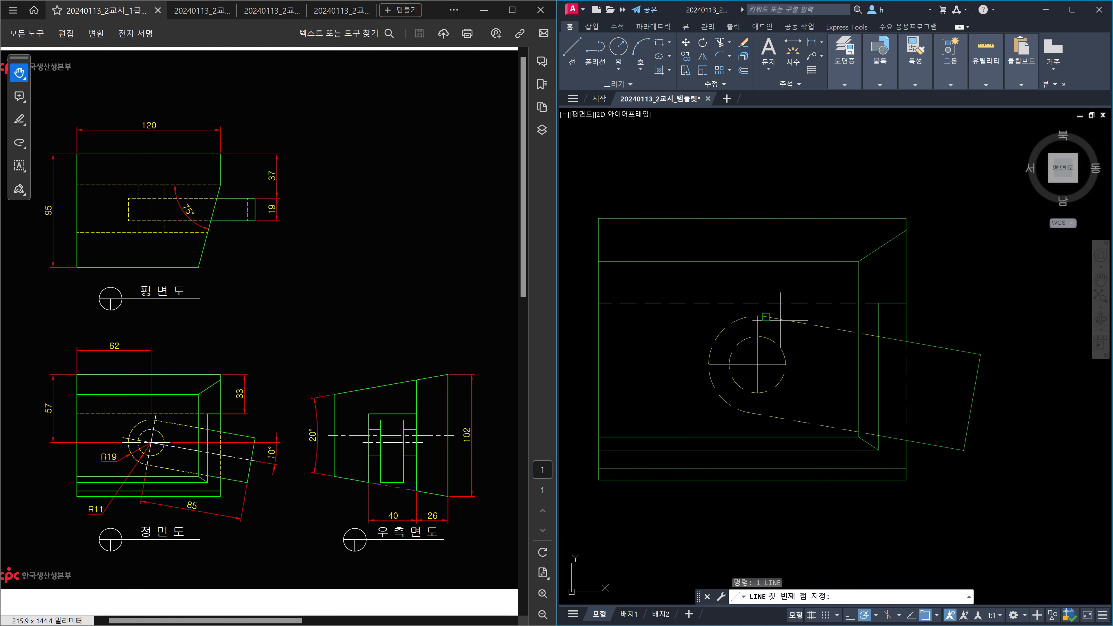
pyautogui.click(765, 316)
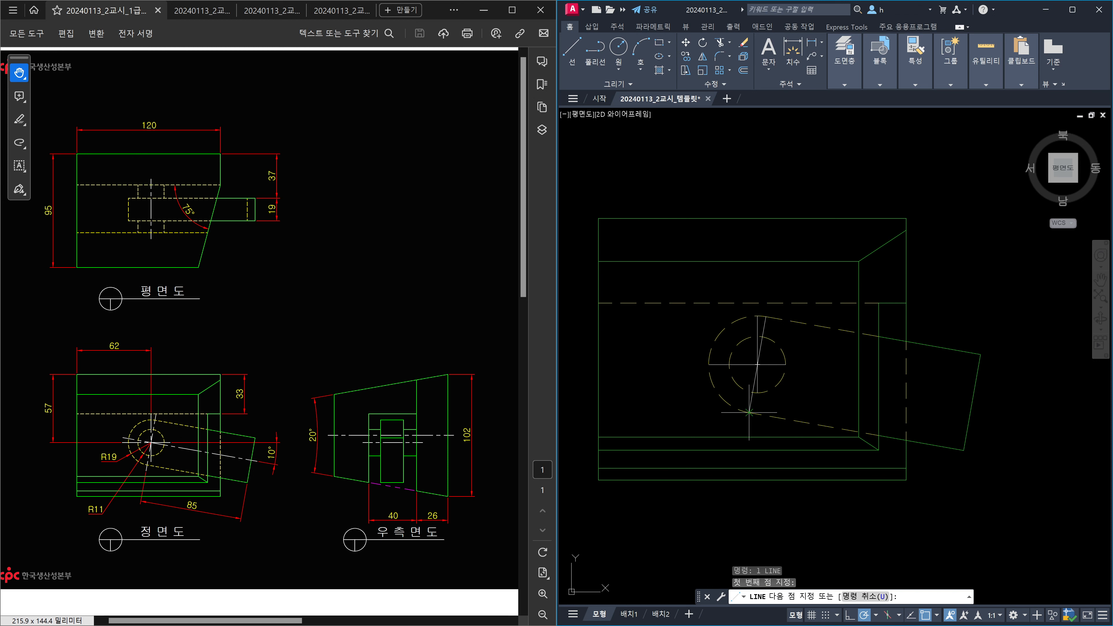
pyautogui.click(748, 412)
pyautogui.press('Escape')
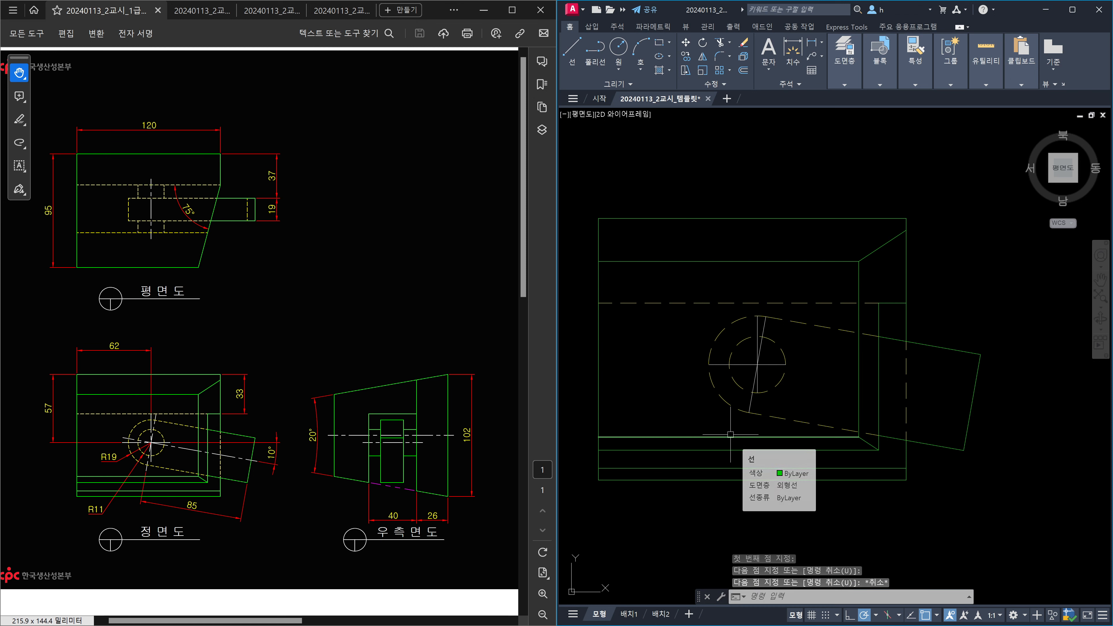
pyautogui.press('space')
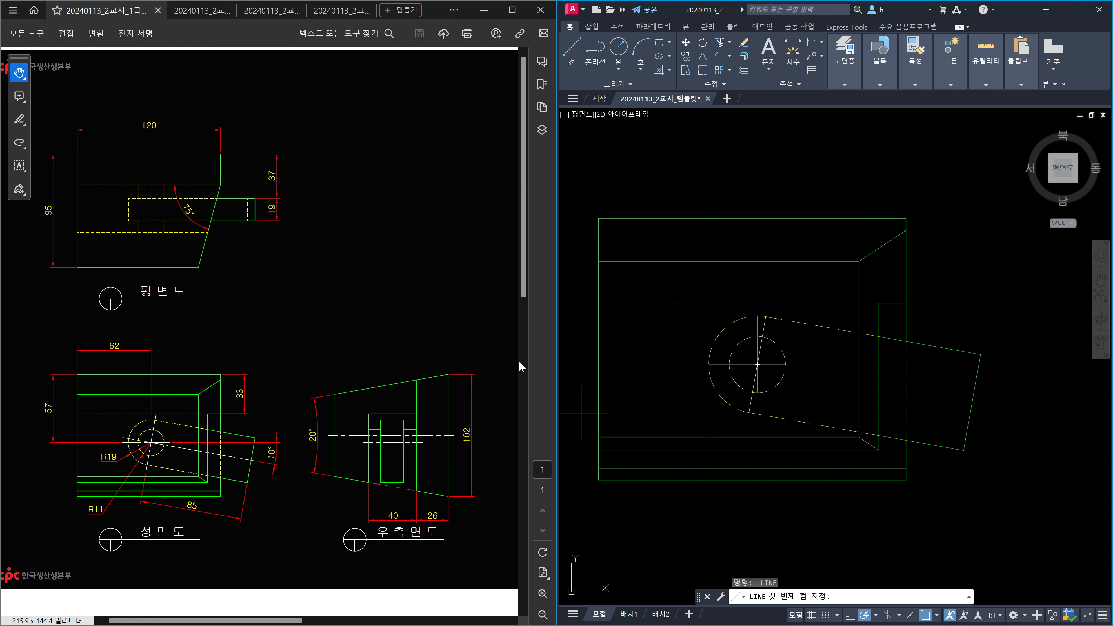
pyautogui.click(707, 347)
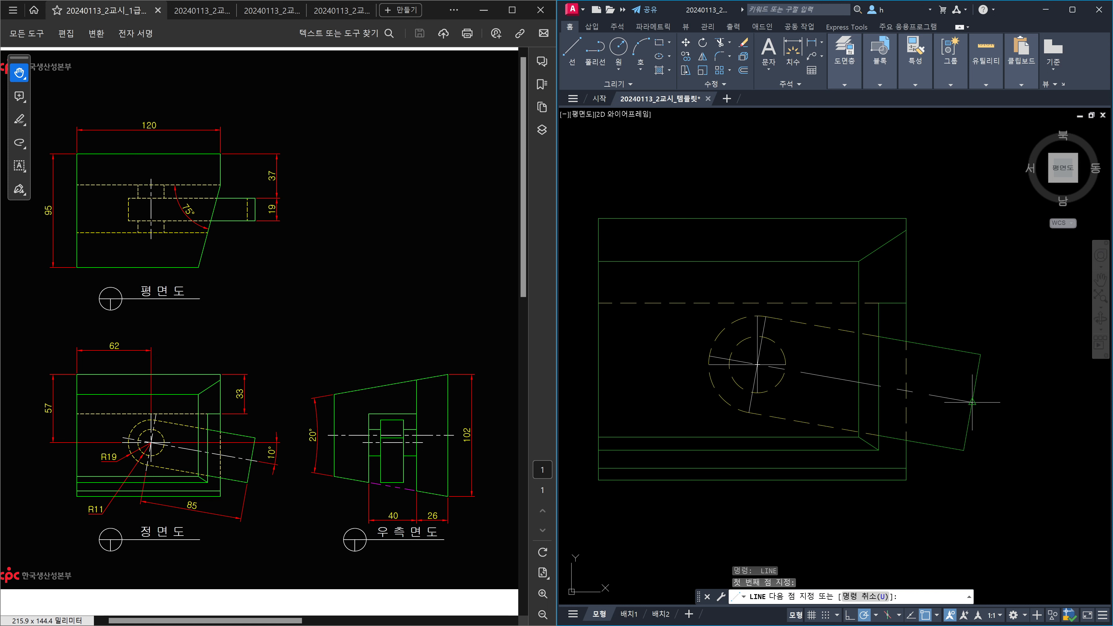
pyautogui.click(970, 401)
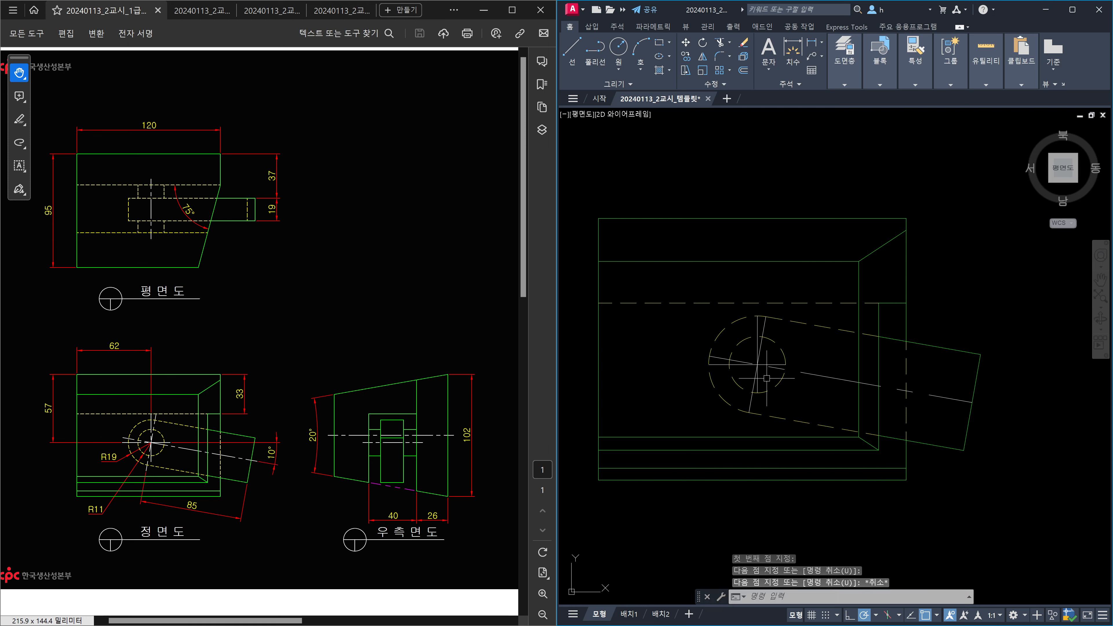
pyautogui.press('Escape')
pyautogui.press('Escape')
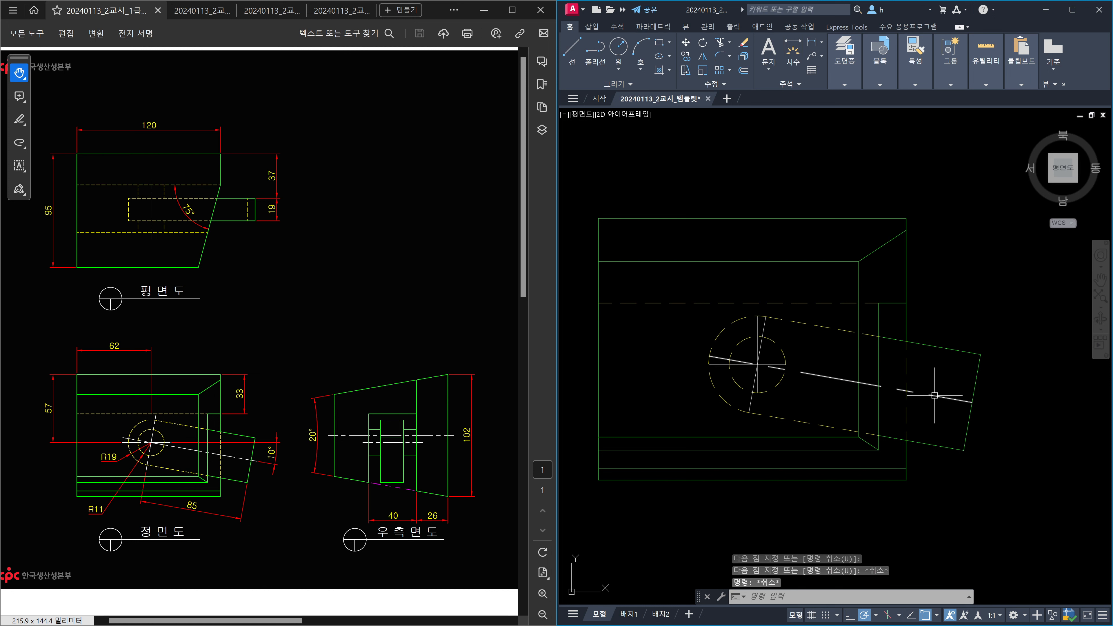
# Extend the front view's vertical, horizontal and slanted centre-line ends by 5.
pyautogui.write('len')
pyautogui.press('Return')
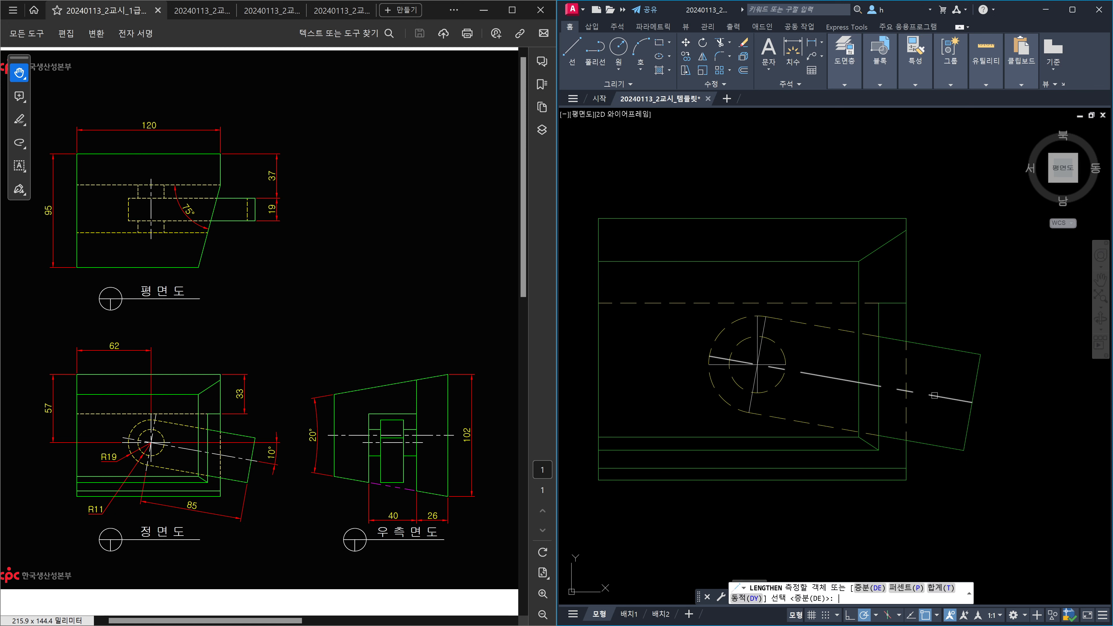
pyautogui.write('de')
pyautogui.press('Return')
pyautogui.write('5')
pyautogui.press('Return')
pyautogui.click(934, 395)
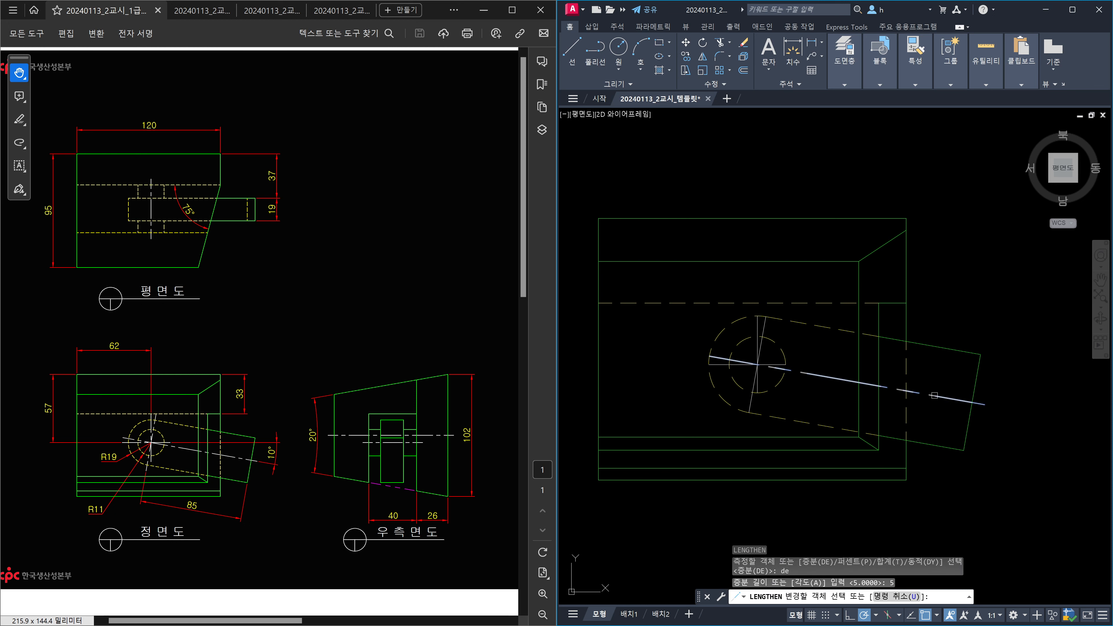
pyautogui.scroll(2, 740, 365)
pyautogui.click(726, 358)
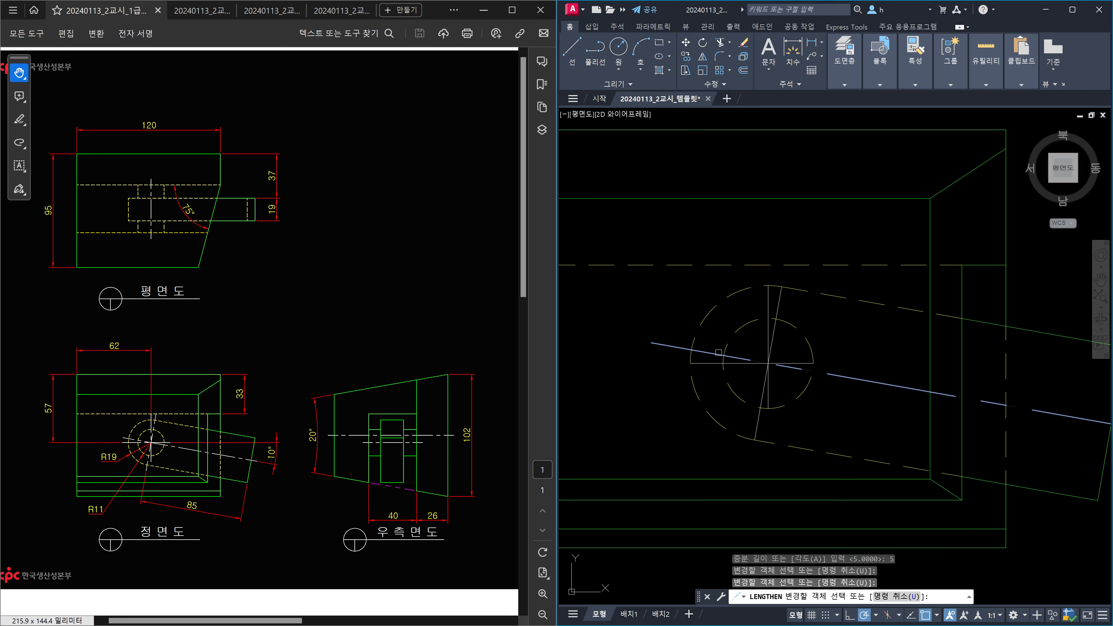
pyautogui.click(766, 303)
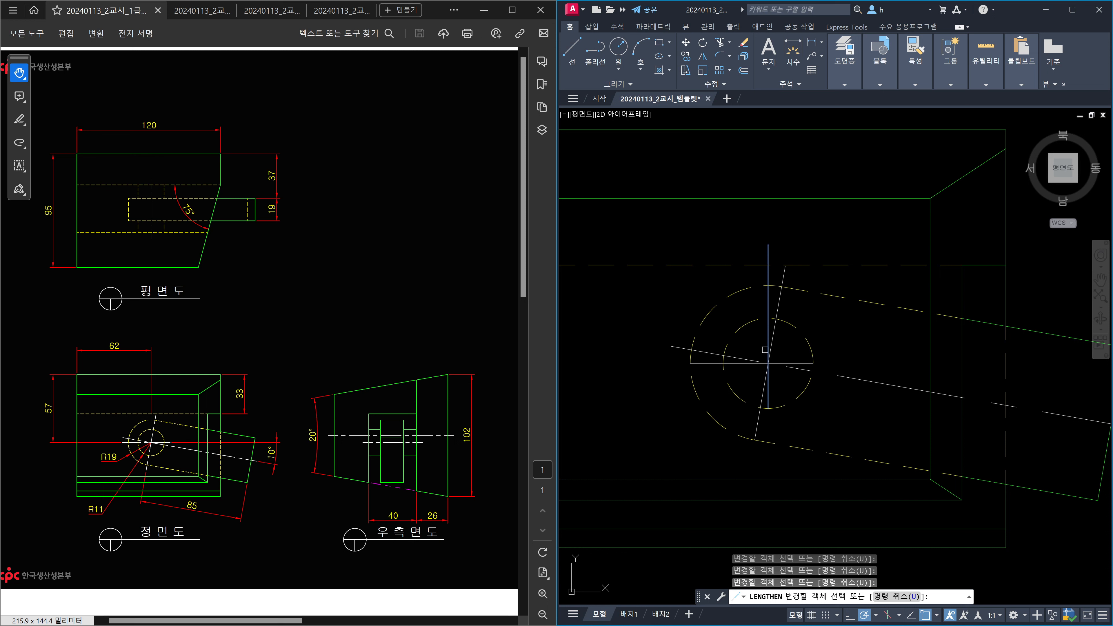
pyautogui.click(768, 393)
pyautogui.click(758, 419)
pyautogui.click(699, 363)
pyautogui.click(802, 363)
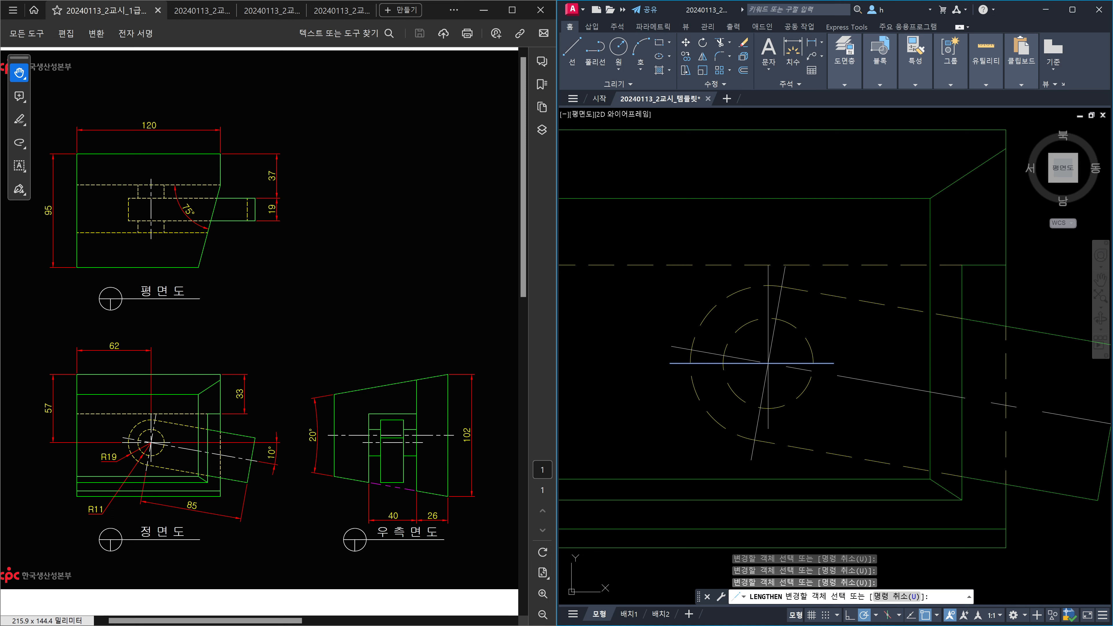
pyautogui.press('Escape')
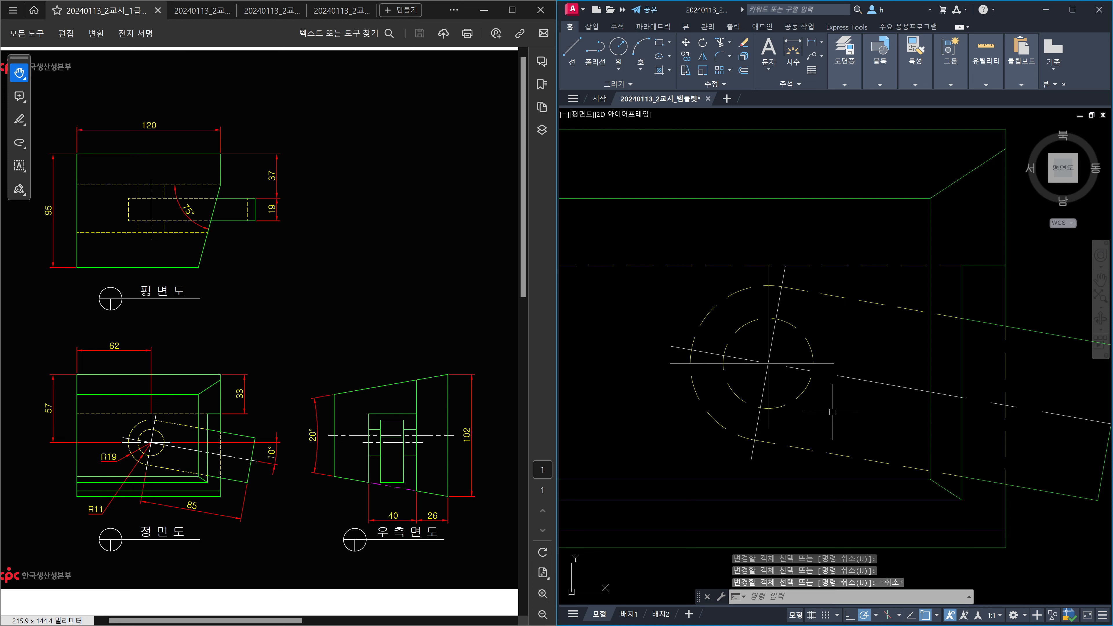
# Zoom out to the full sheet and open the layer list to make 치수 current.
pyautogui.scroll(-4, 832, 412)
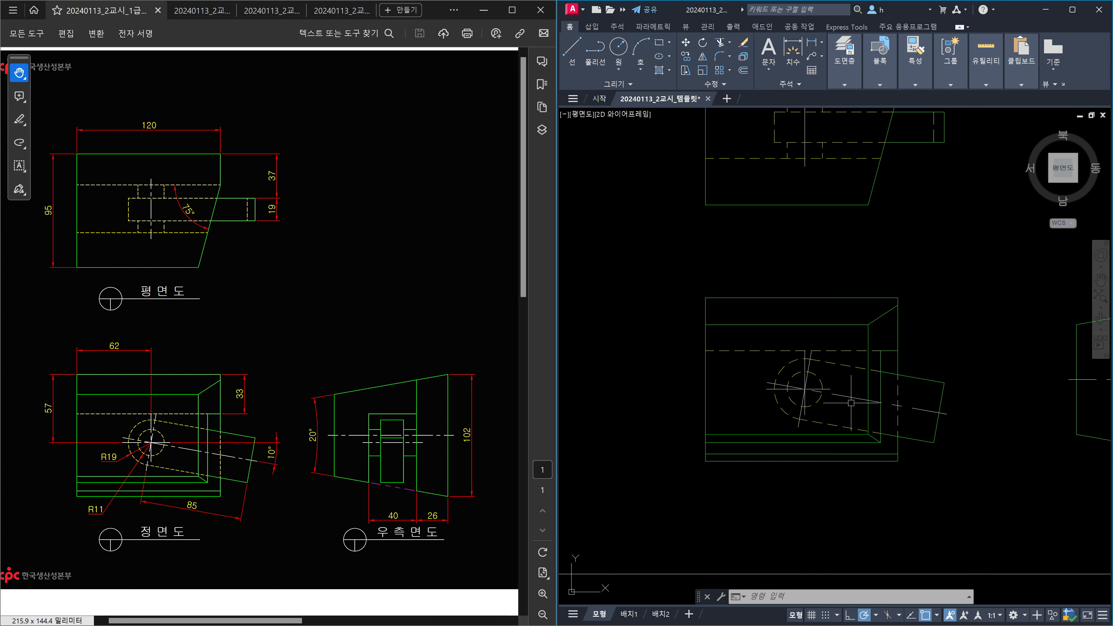
pyautogui.scroll(-2, 851, 403)
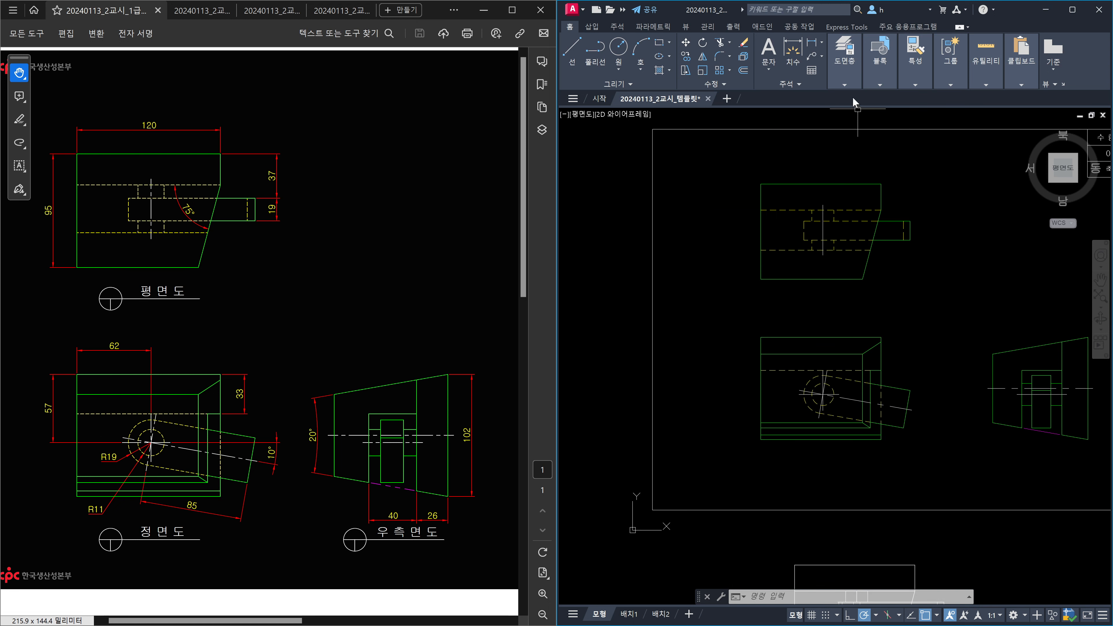
pyautogui.click(837, 84)
pyautogui.click(920, 98)
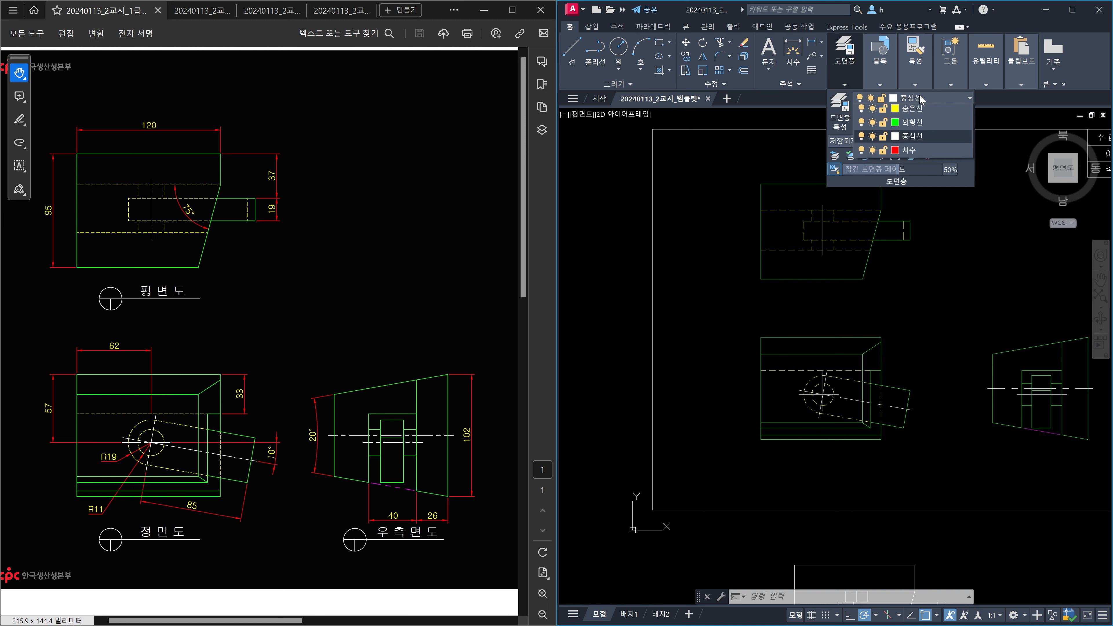
# Make the 치수 layer current and open the ISO-25 dimension style's line settings.
pyautogui.click(915, 210)
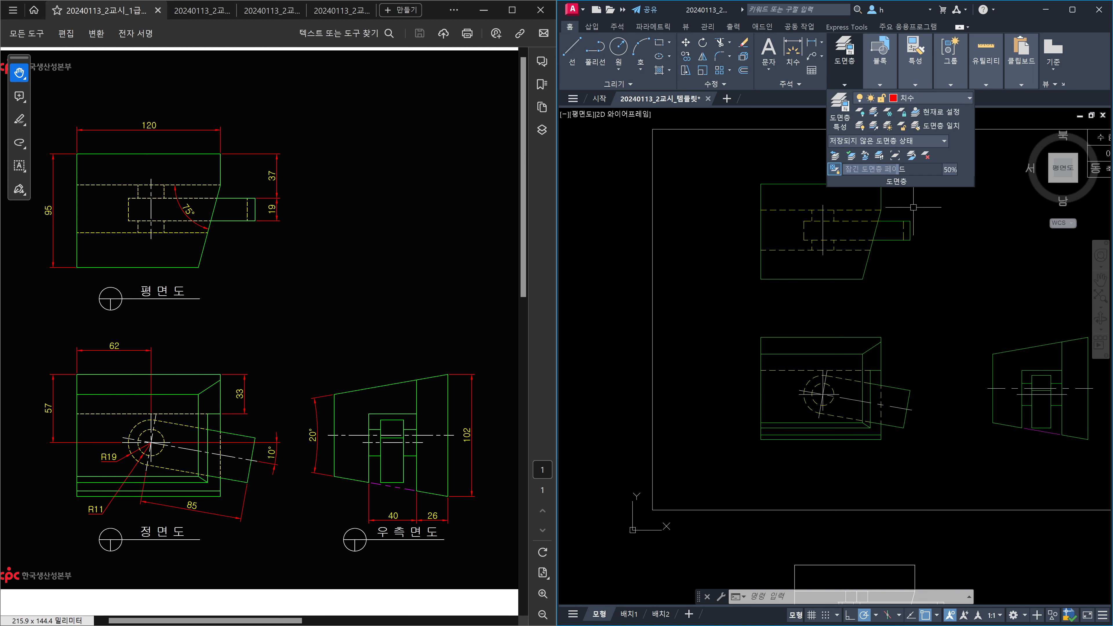
pyautogui.moveTo(939, 323); pyautogui.dragTo(845, 308, button='middle')
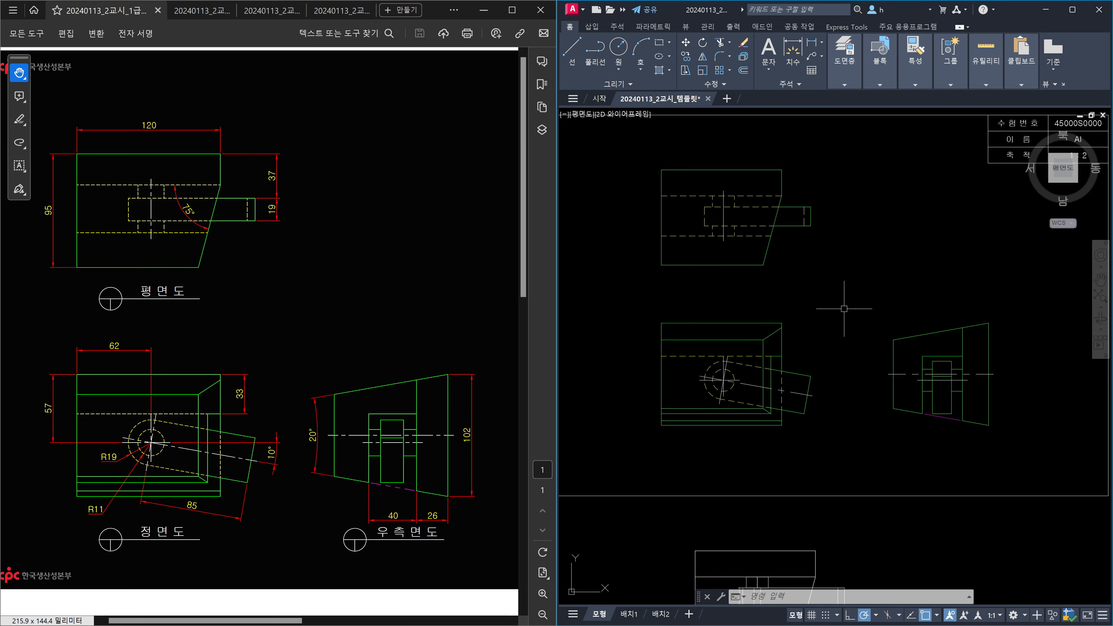
pyautogui.write('d')
pyautogui.press('Return')
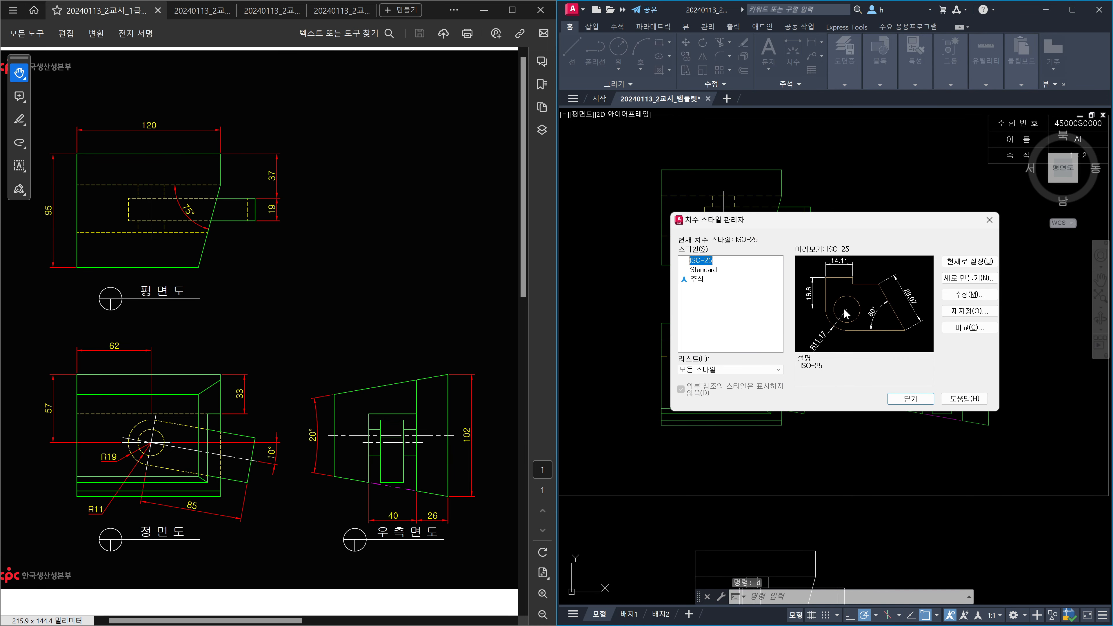
pyautogui.click(971, 295)
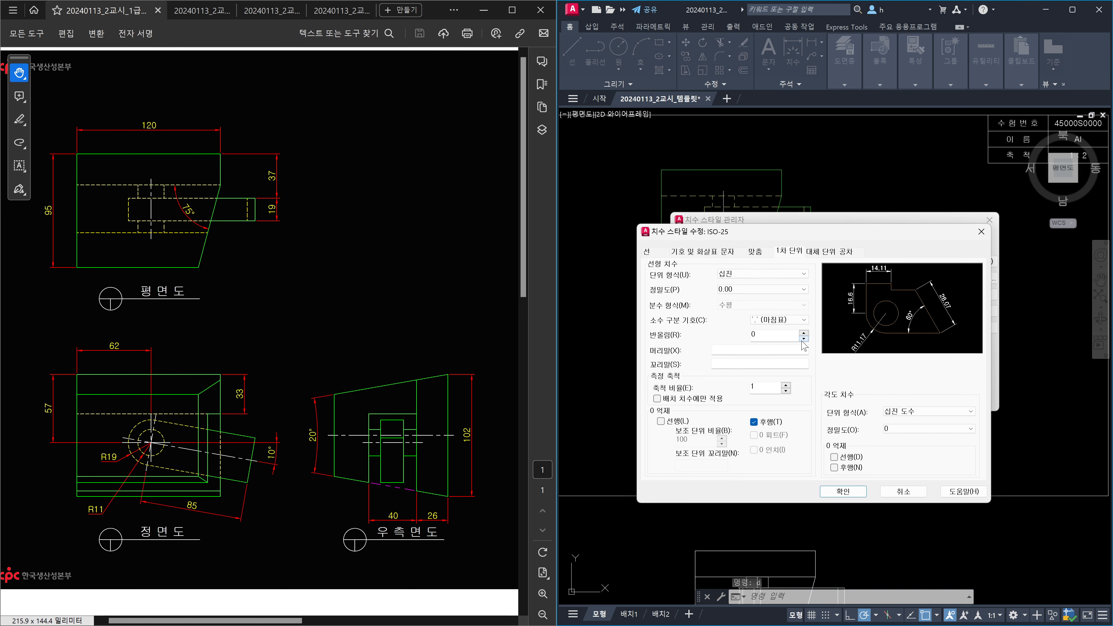
pyautogui.click(656, 254)
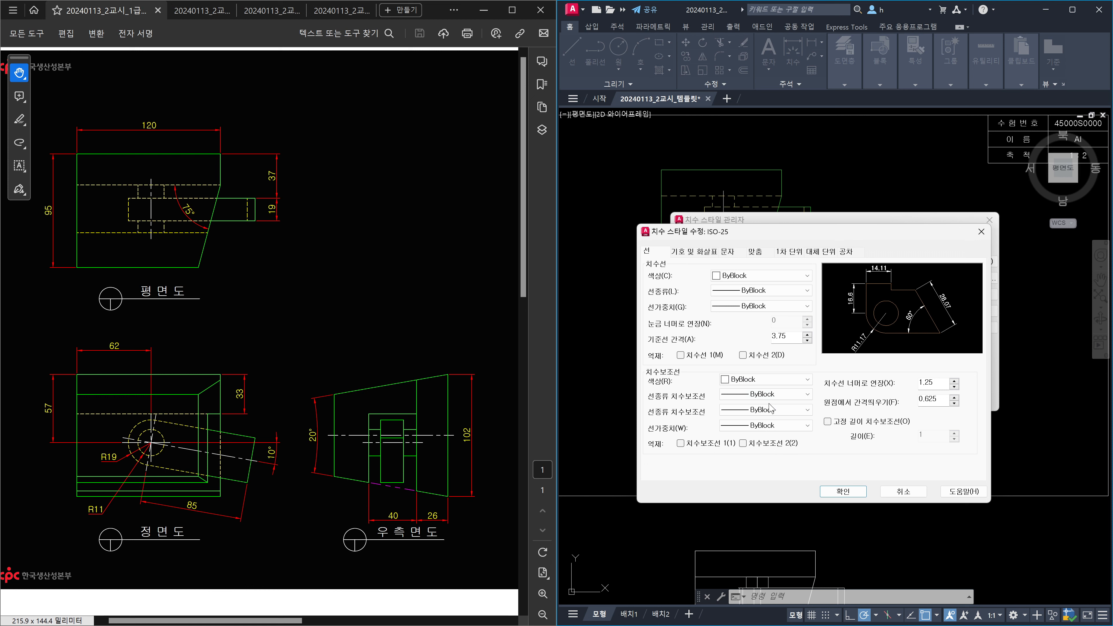
# Review the ISO-25 style's Symbols, Fit, Primary Units, Alternate Units and Tolerance tabs.
pyautogui.click(700, 252)
pyautogui.click(757, 253)
pyautogui.click(788, 251)
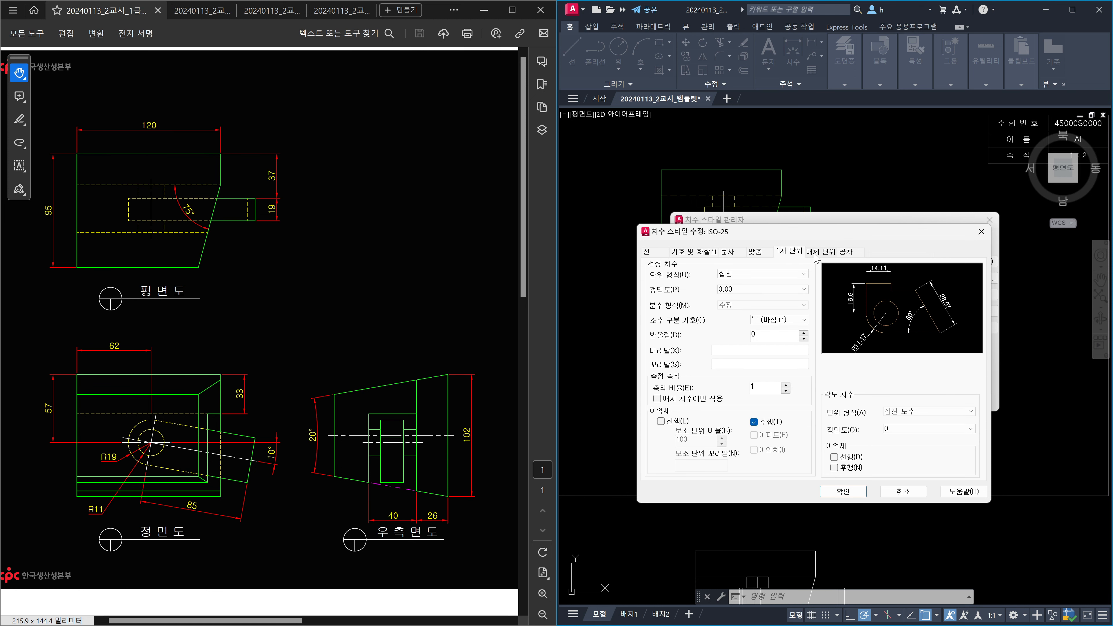
pyautogui.click(820, 252)
pyautogui.click(847, 251)
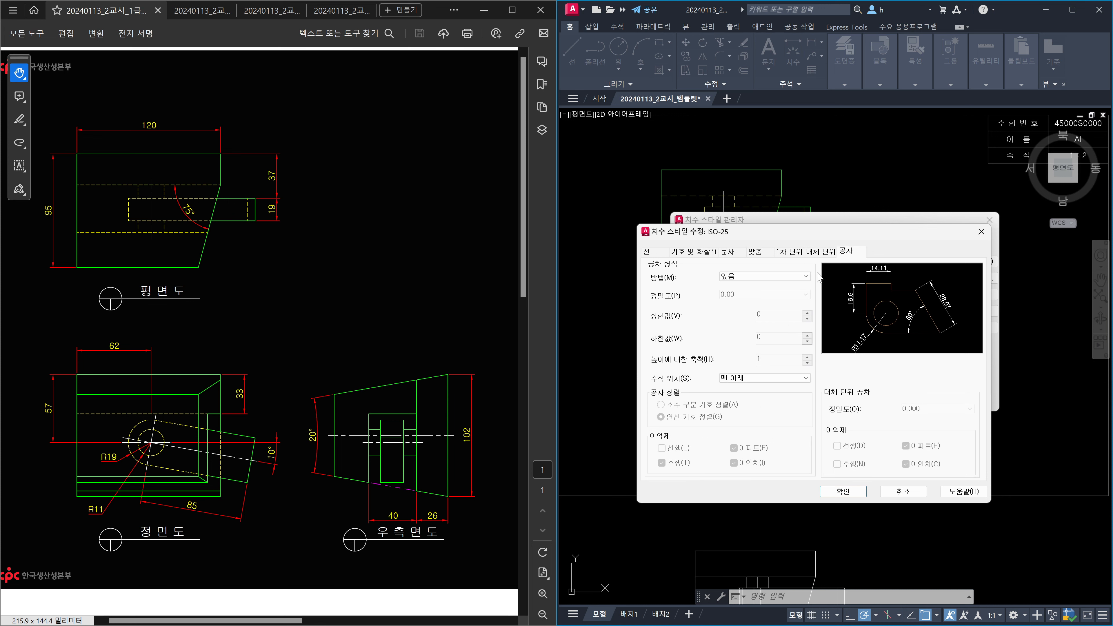
pyautogui.click(656, 253)
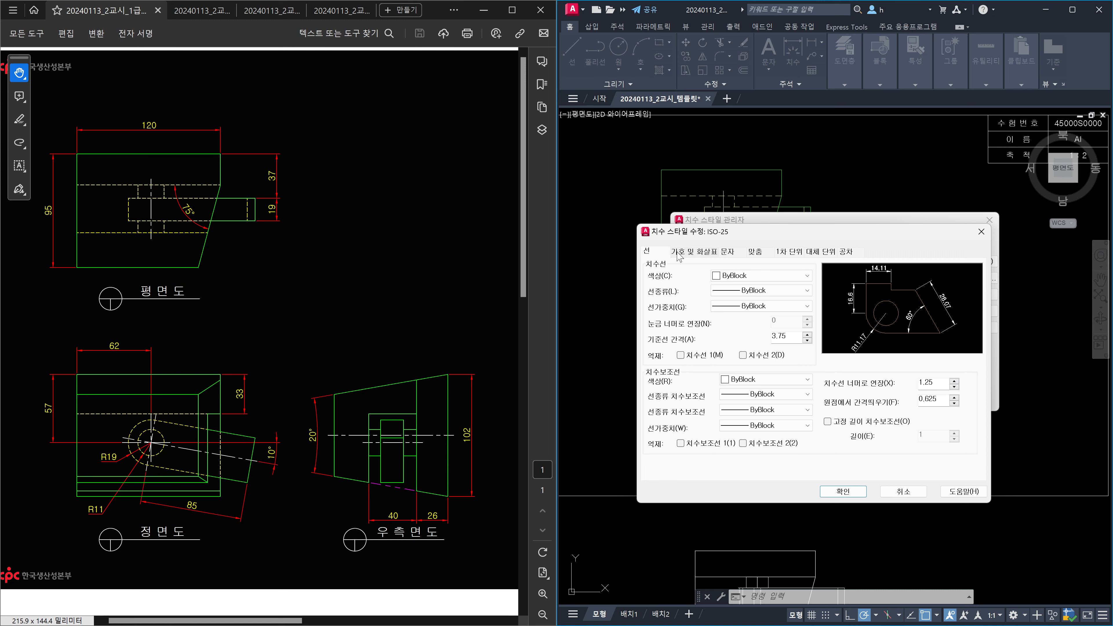
# Set the ISO-25 style's centre marks to None.
pyautogui.click(686, 253)
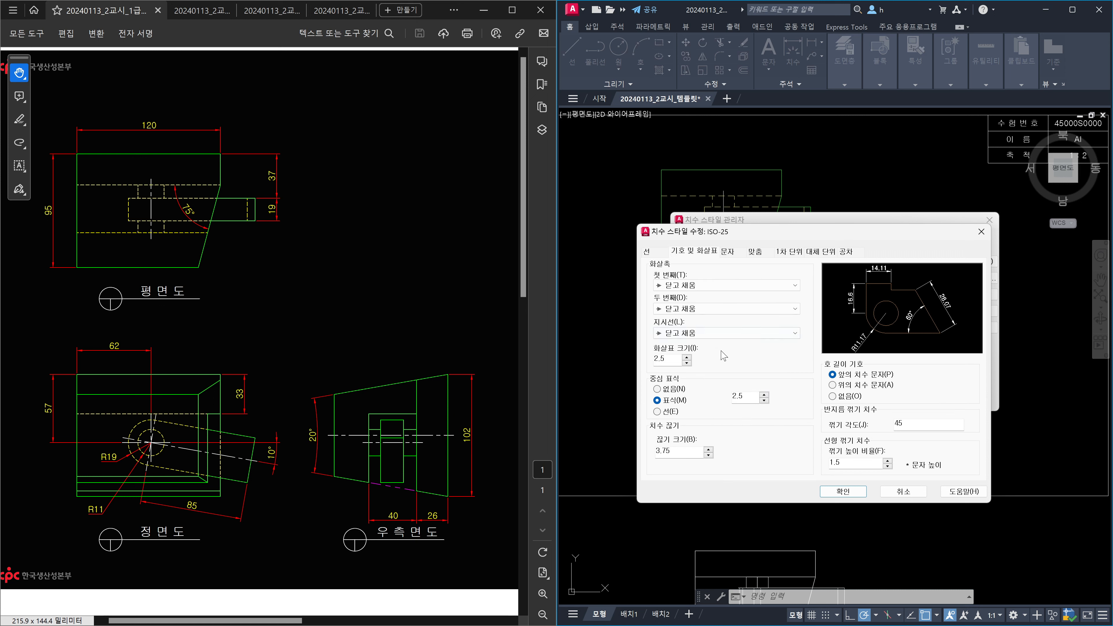
pyautogui.click(658, 389)
pyautogui.click(728, 254)
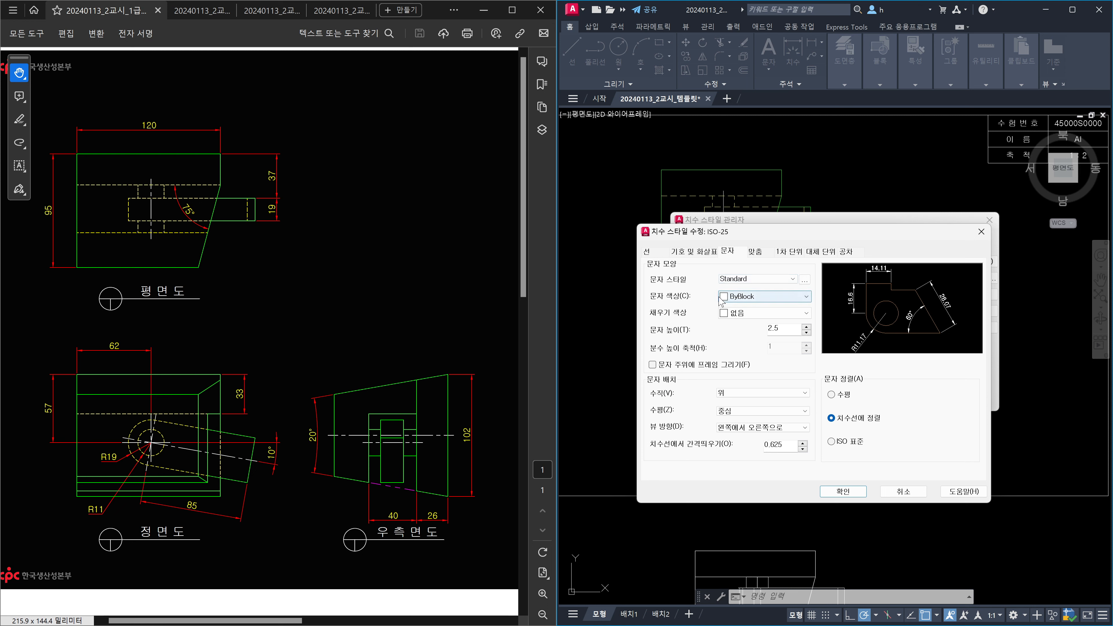
# Make ISO-25 dimension text yellow at 2.5 height with ISO standard alignment.
pyautogui.click(807, 299)
pyautogui.click(740, 340)
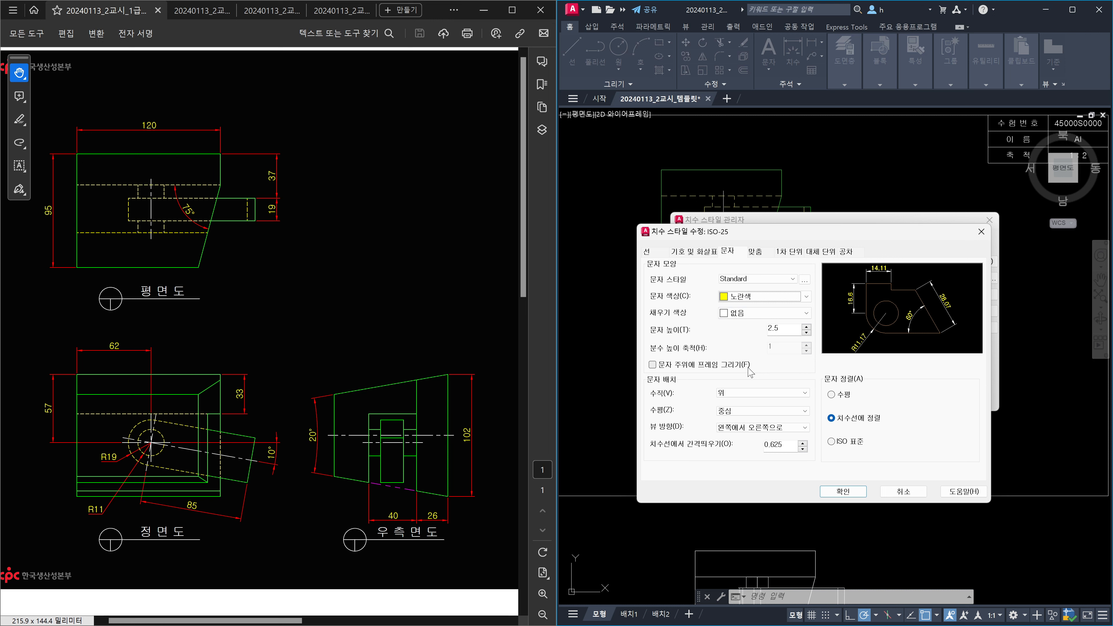
pyautogui.moveTo(782, 329); pyautogui.dragTo(728, 340)
pyautogui.click(831, 442)
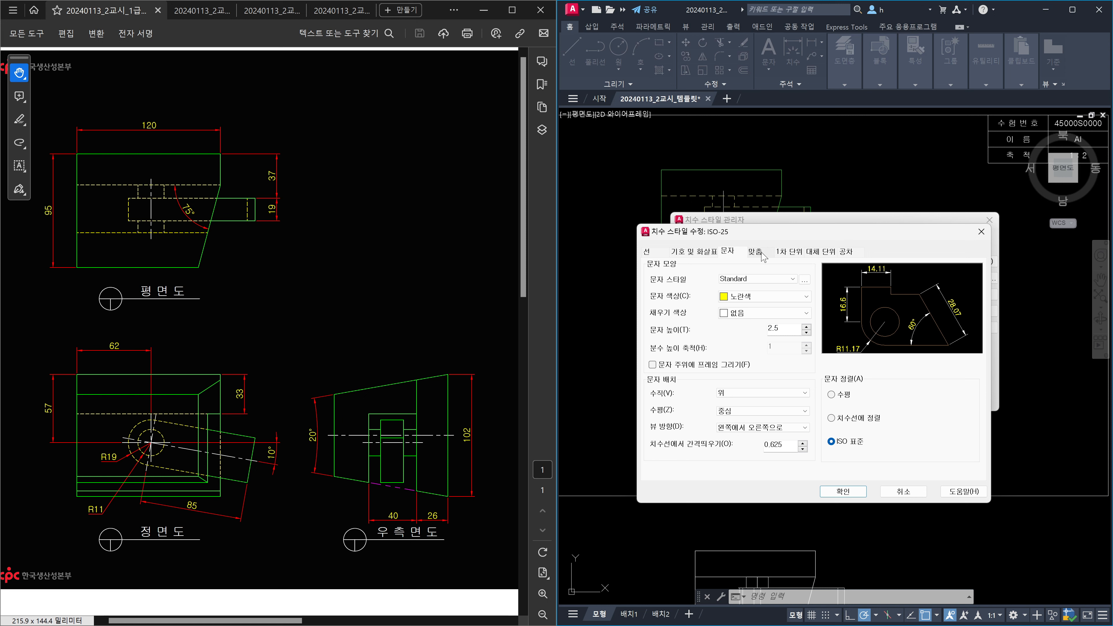
pyautogui.click(761, 253)
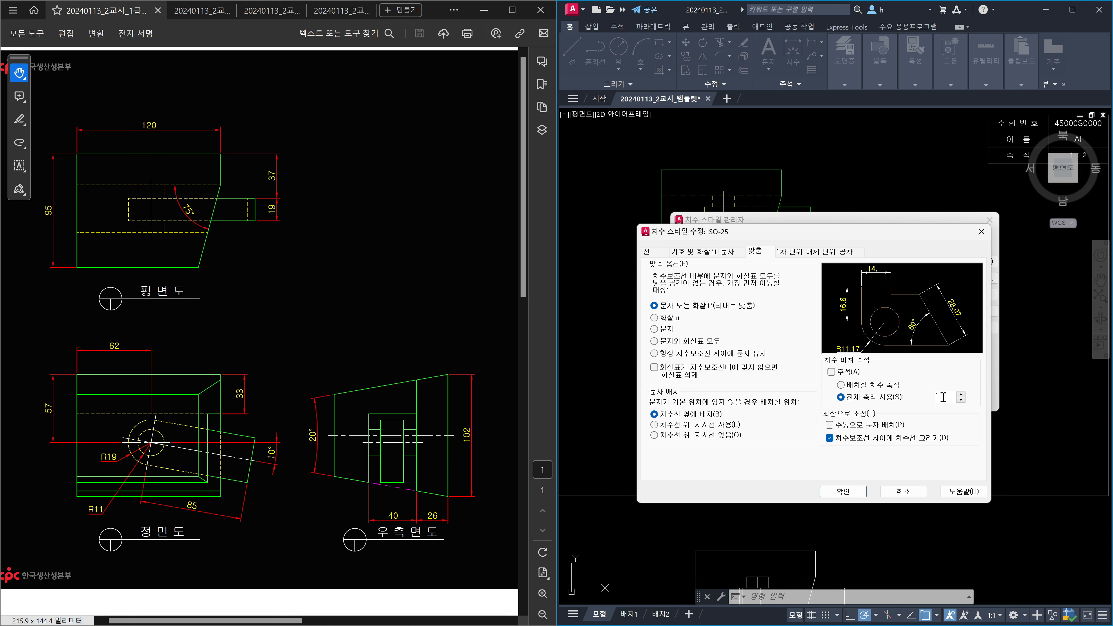
# Set overall scale 2, 0.00000000 linear and angular precision, suppress angle trailing zeros, and apply.
pyautogui.moveTo(941, 397); pyautogui.dragTo(919, 402)
pyautogui.write('2')
pyautogui.click(788, 252)
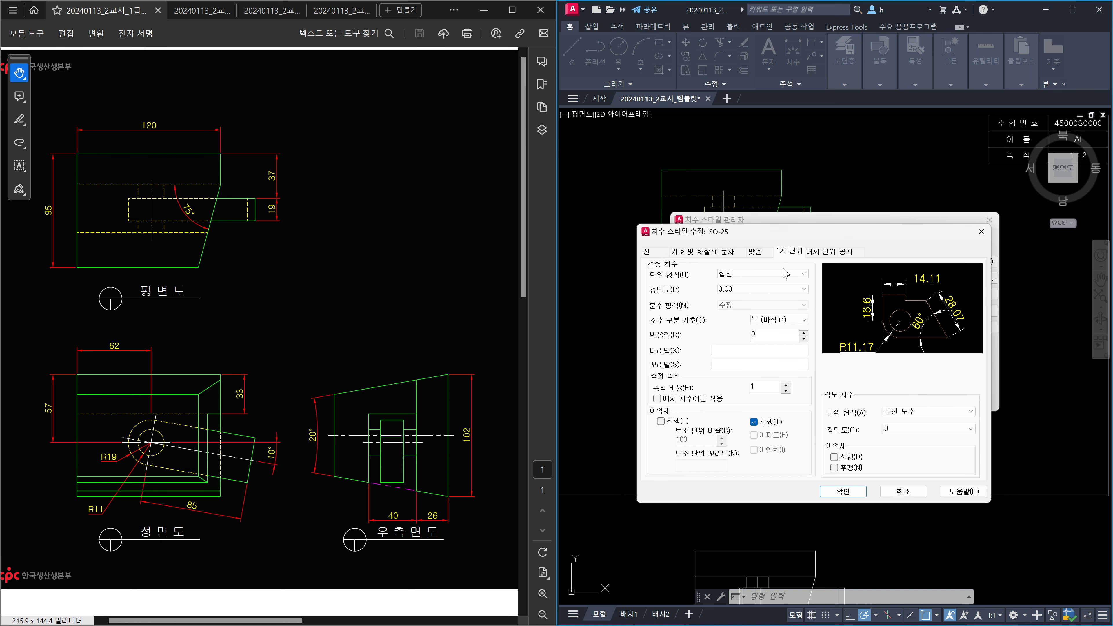
pyautogui.click(787, 290)
pyautogui.click(760, 359)
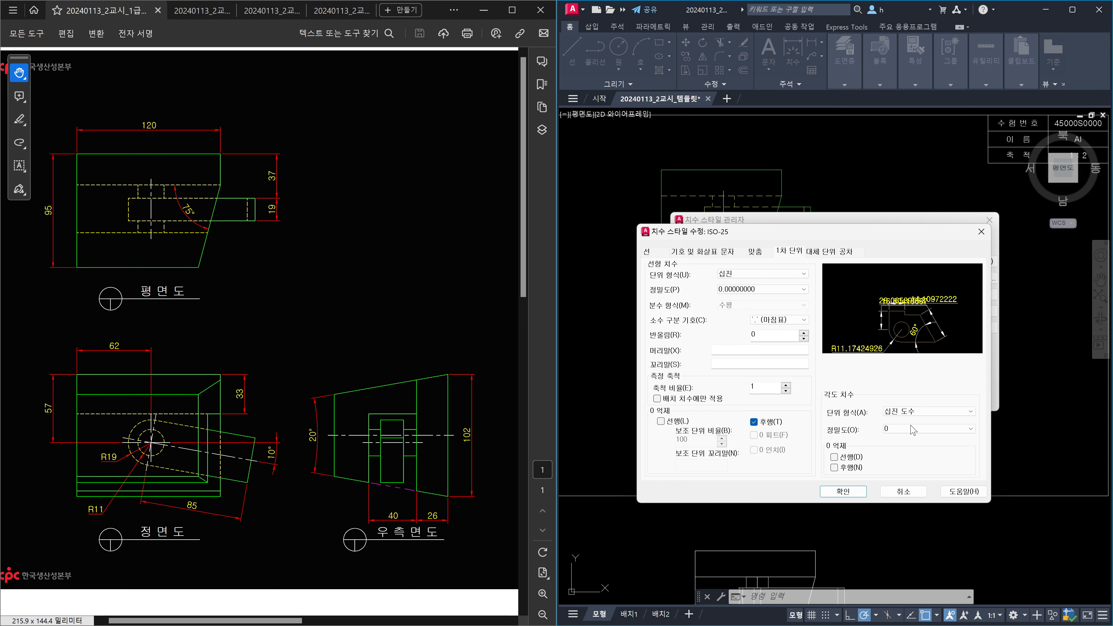
pyautogui.click(914, 429)
pyautogui.click(903, 492)
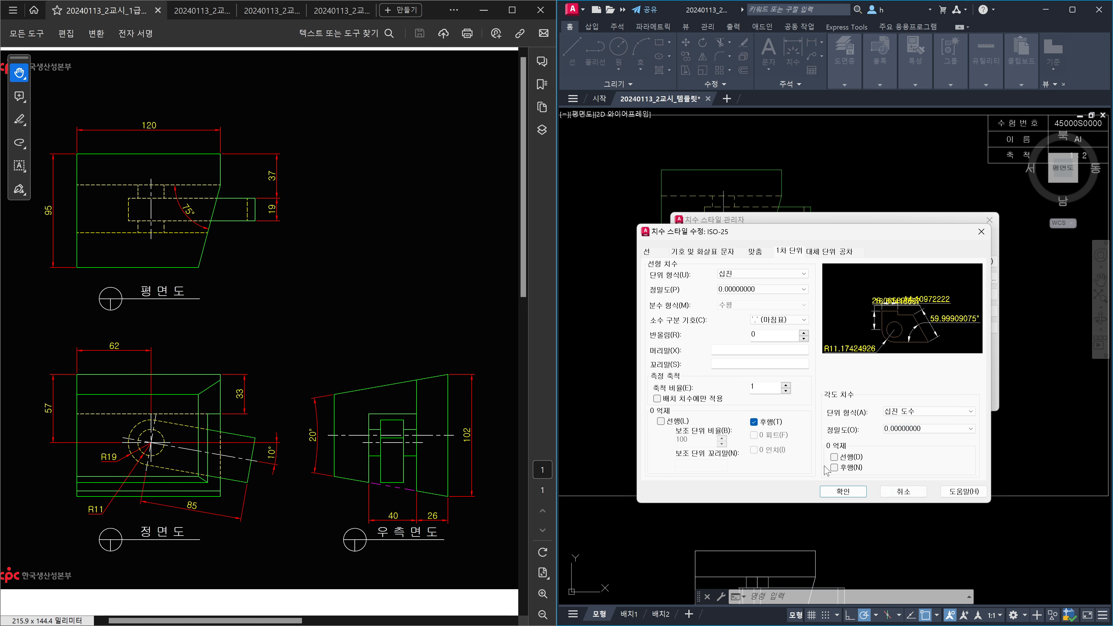
pyautogui.click(834, 467)
pyautogui.click(844, 491)
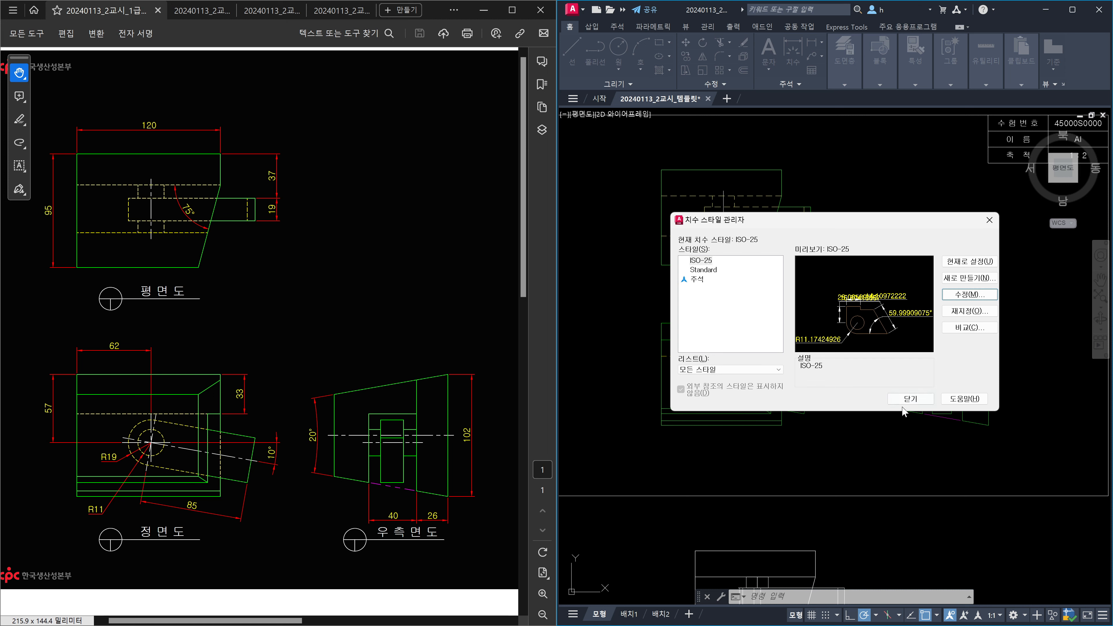
# Close the Dimension Style Manager to return to the three-view drawing.
pyautogui.click(905, 398)
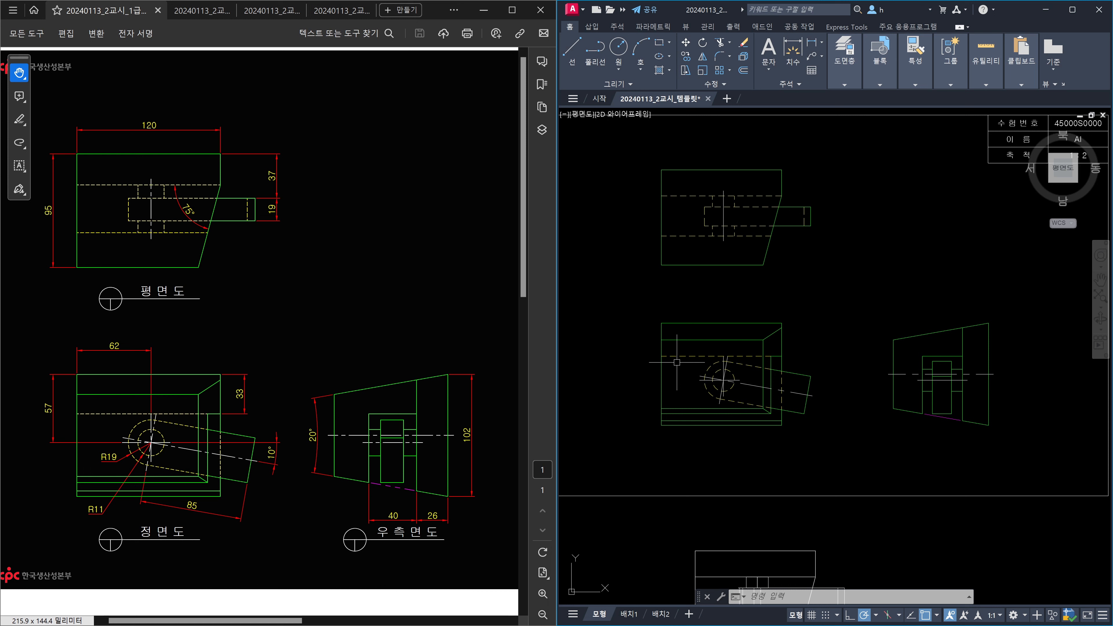
# Dimension the front view's 62 width above it with ortho turned on.
pyautogui.scroll(2, 677, 362)
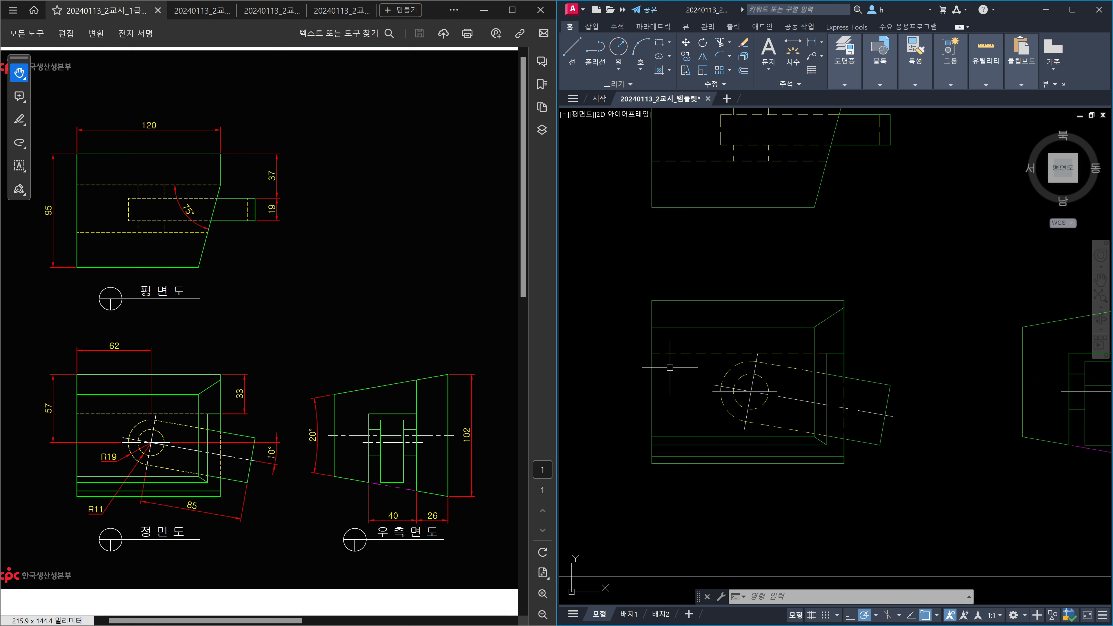
pyautogui.press('Escape')
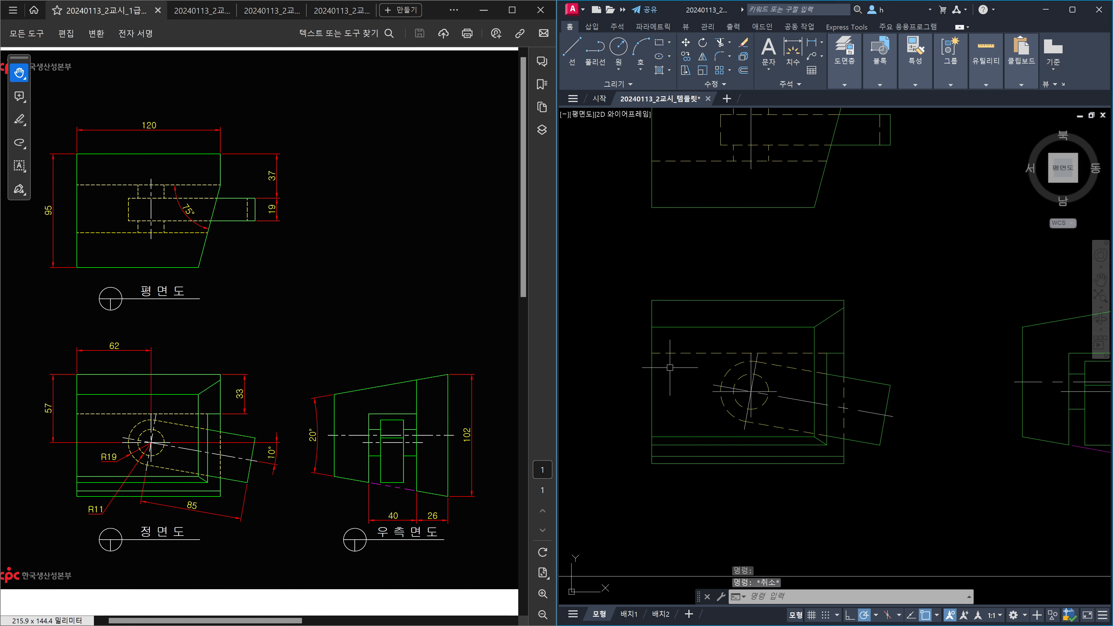
pyautogui.write('DLI')
pyautogui.press('Return')
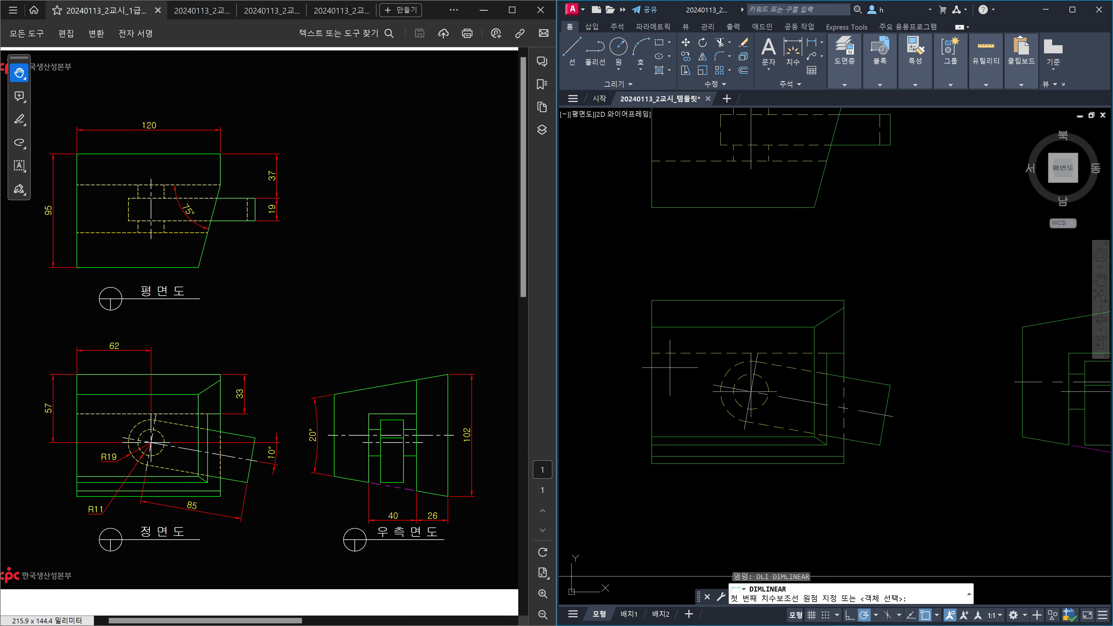
pyautogui.click(652, 301)
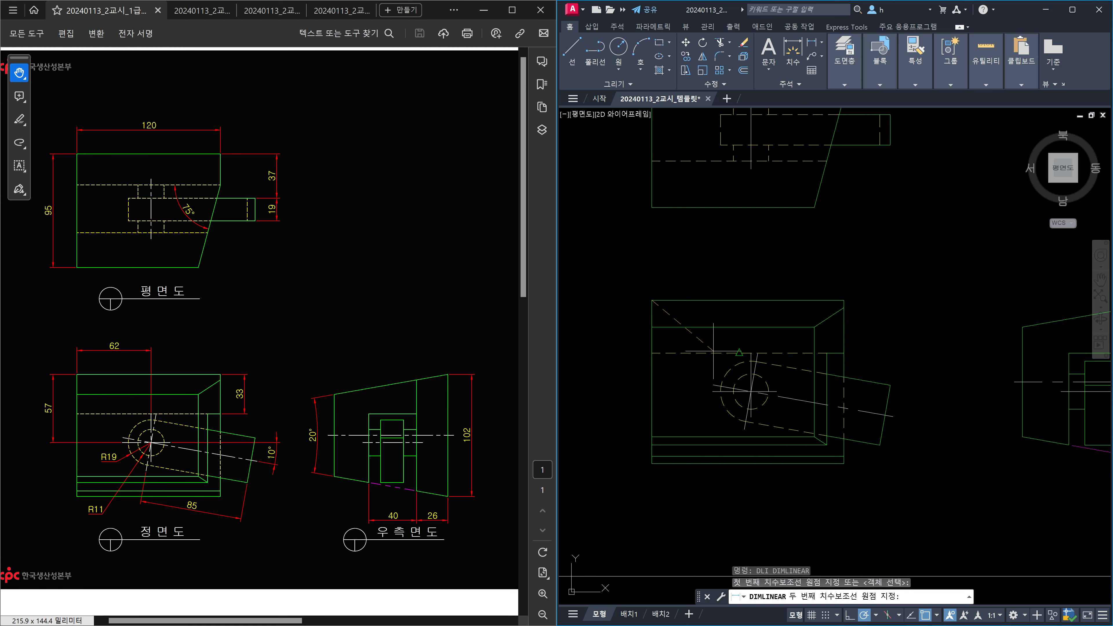
pyautogui.scroll(4, 714, 352)
pyautogui.click(806, 353)
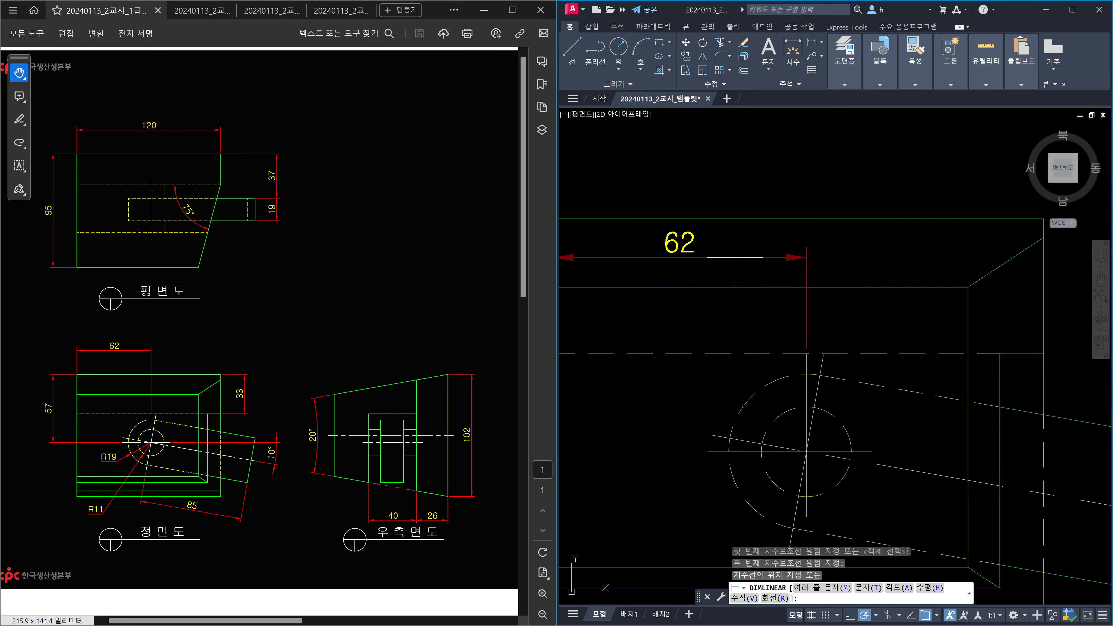
pyautogui.press('F8')
pyautogui.scroll(-2, 735, 257)
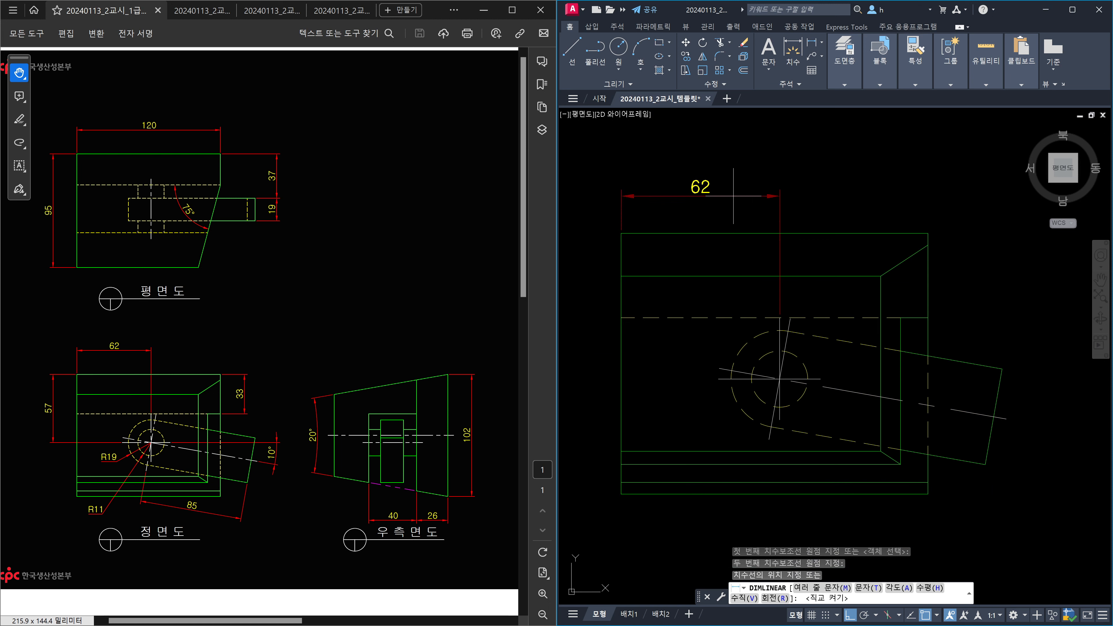
pyautogui.click(732, 195)
pyautogui.scroll(-2, 848, 260)
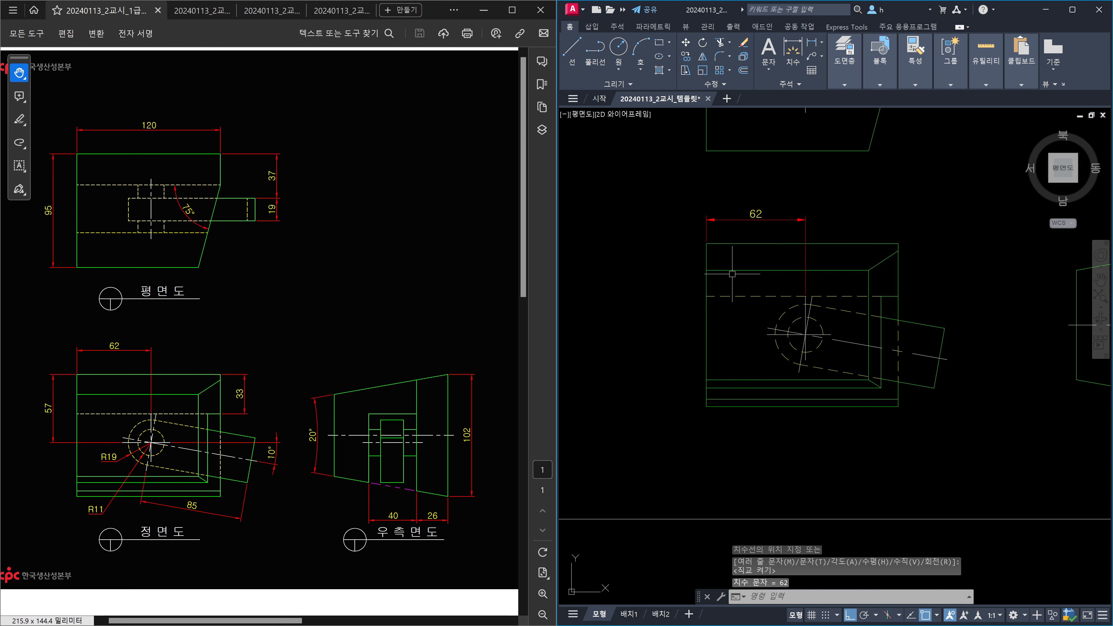
# Add the 57 overall height on the left and the 33 height on the right.
pyautogui.press('space')
pyautogui.scroll(2, 720, 257)
pyautogui.click(715, 237)
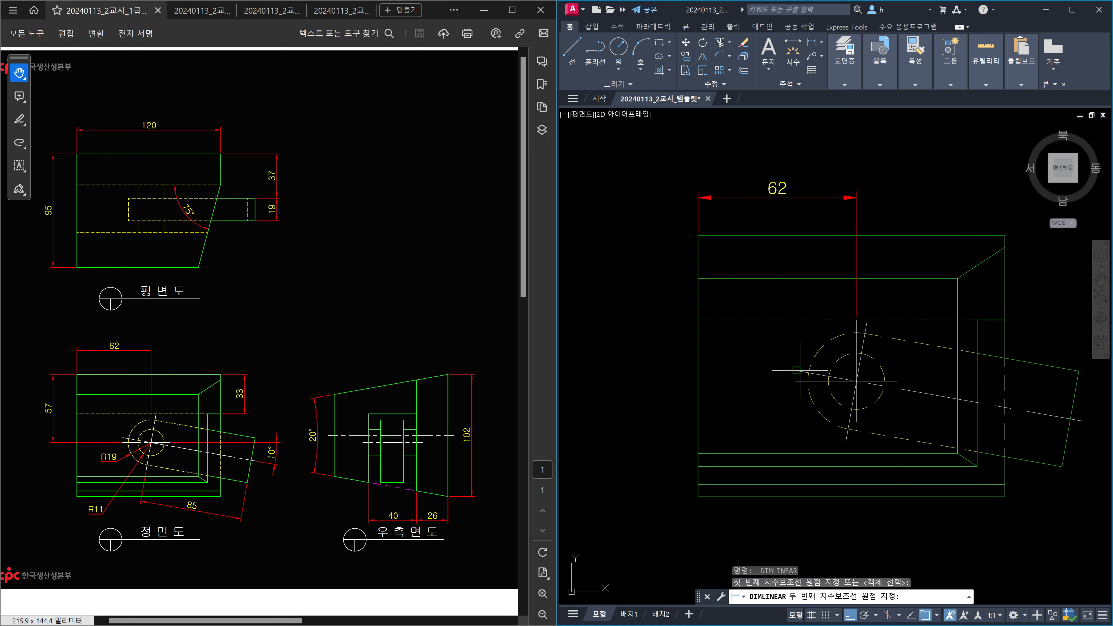
pyautogui.click(795, 381)
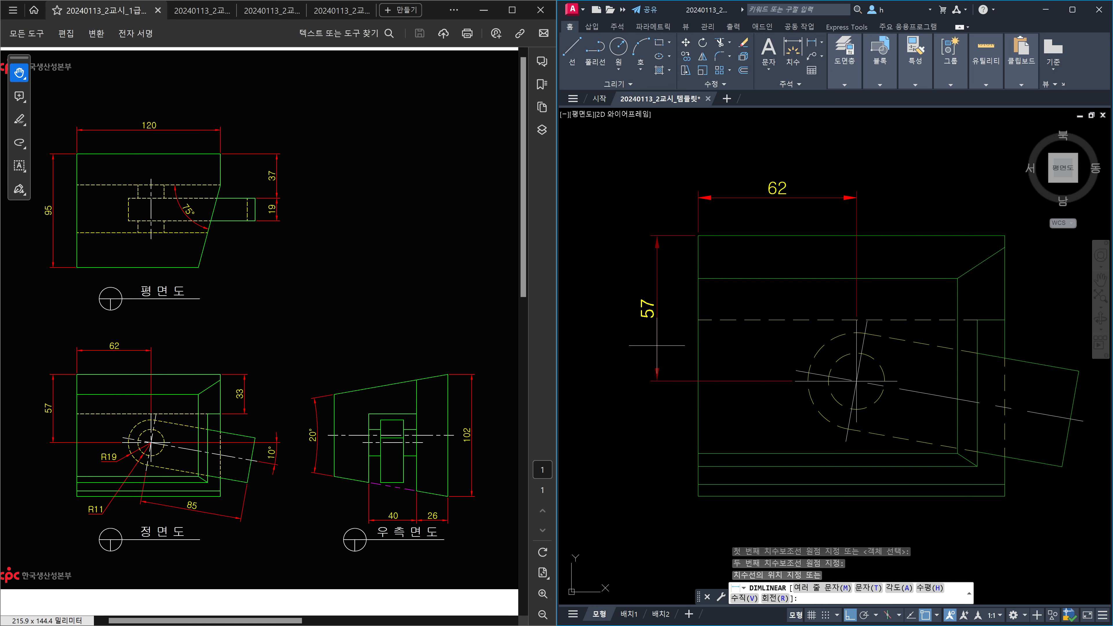
pyautogui.click(658, 346)
pyautogui.moveTo(795, 377); pyautogui.dragTo(633, 371, button='middle')
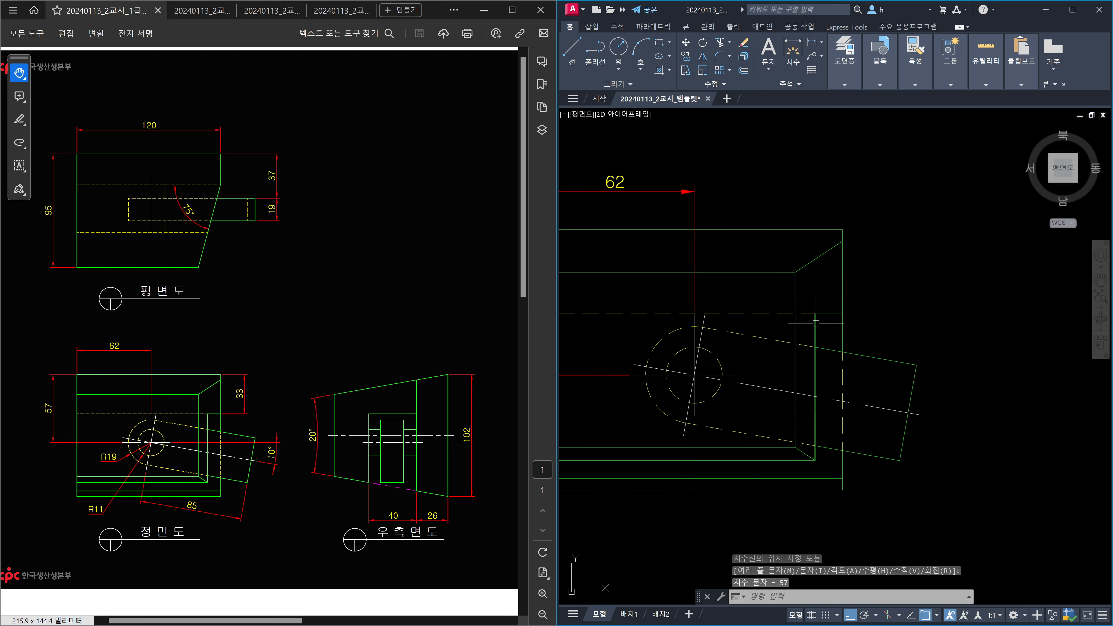
pyautogui.press('space')
pyautogui.click(842, 229)
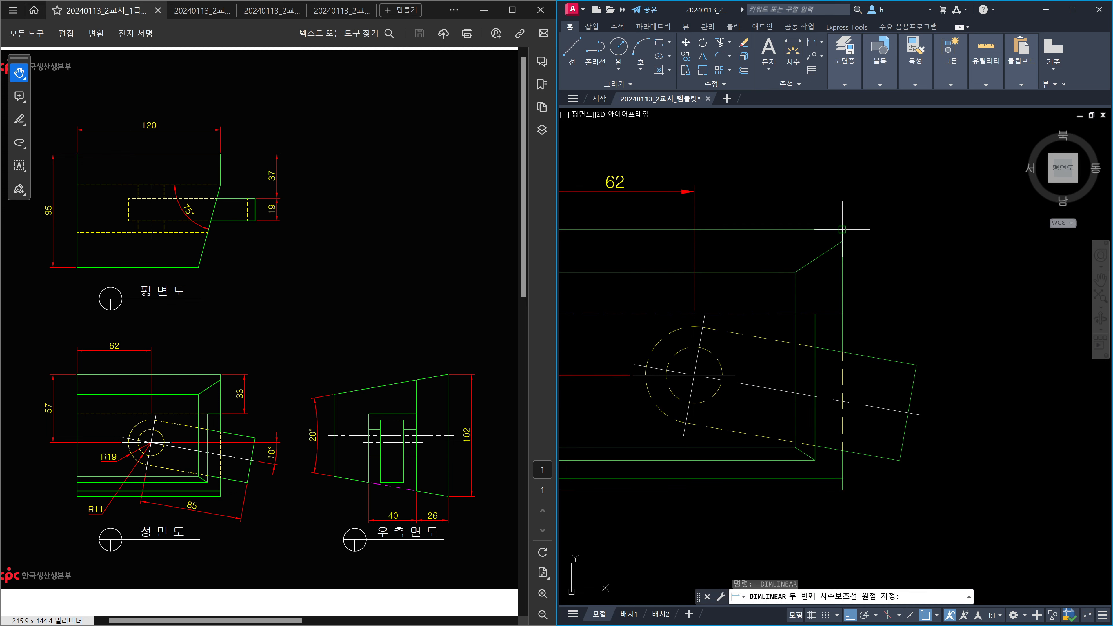
pyautogui.click(842, 313)
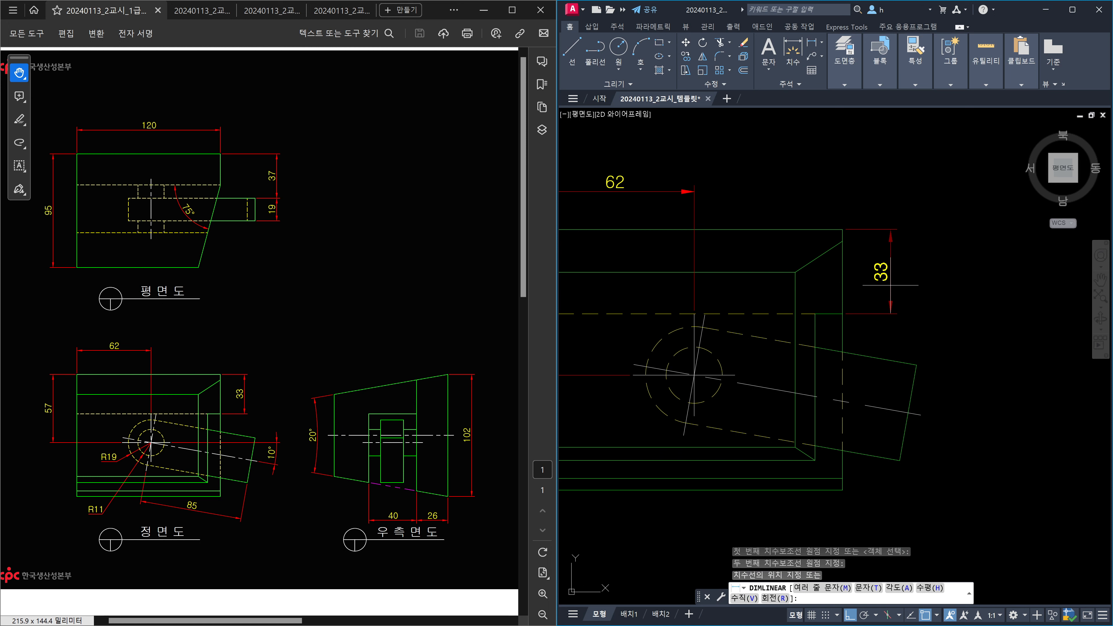
pyautogui.click(890, 285)
pyautogui.scroll(-2, 891, 290)
pyautogui.moveTo(898, 334); pyautogui.dragTo(880, 293, button='middle')
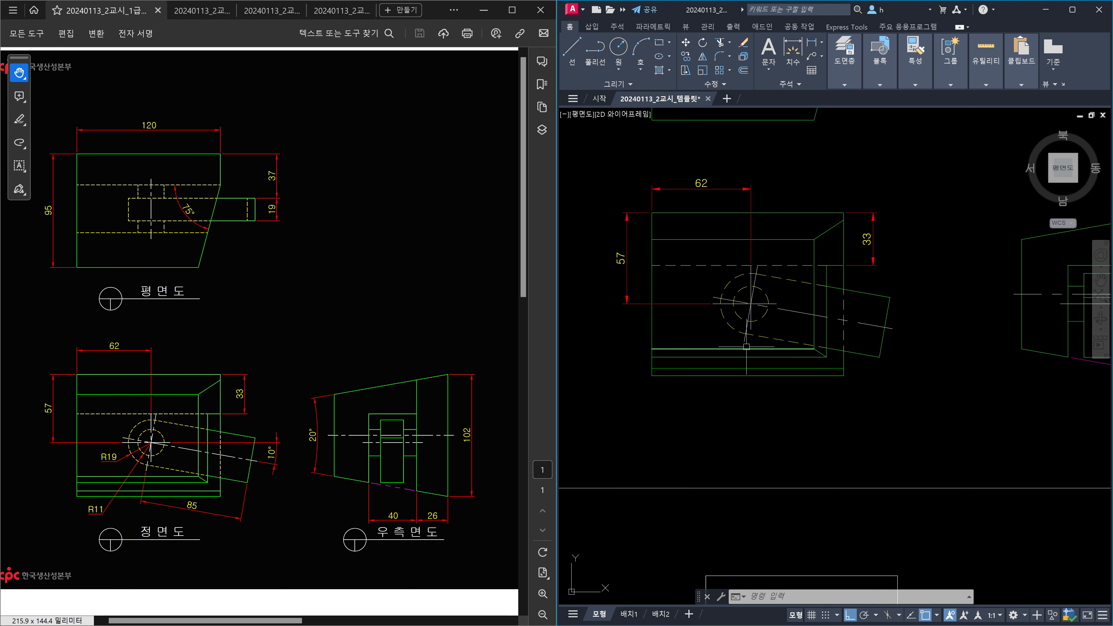
# Place an aligned 85 dimension on the slanted edge, then delete it.
pyautogui.scroll(3, 748, 349)
pyautogui.write('da')
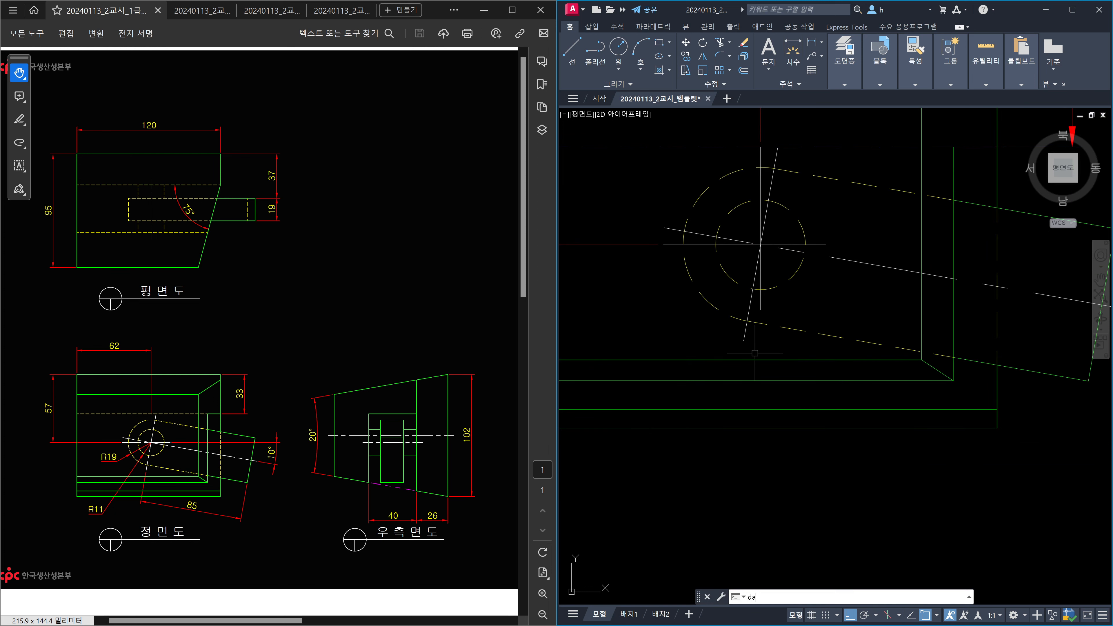
pyautogui.write('l')
pyautogui.press('Return')
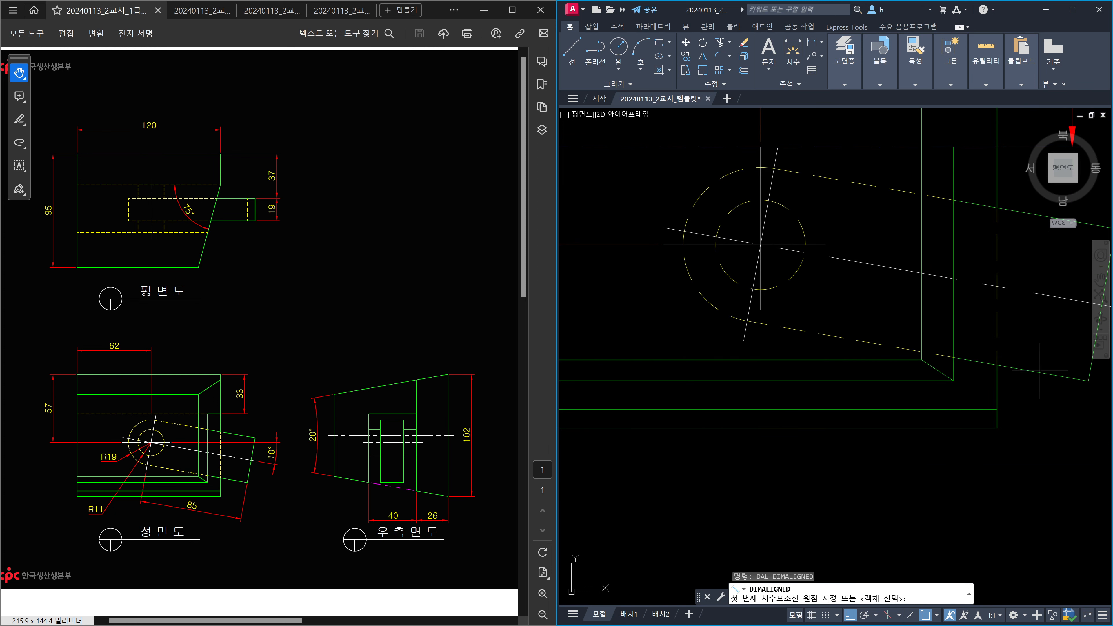
pyautogui.click(1084, 380)
pyautogui.click(750, 340)
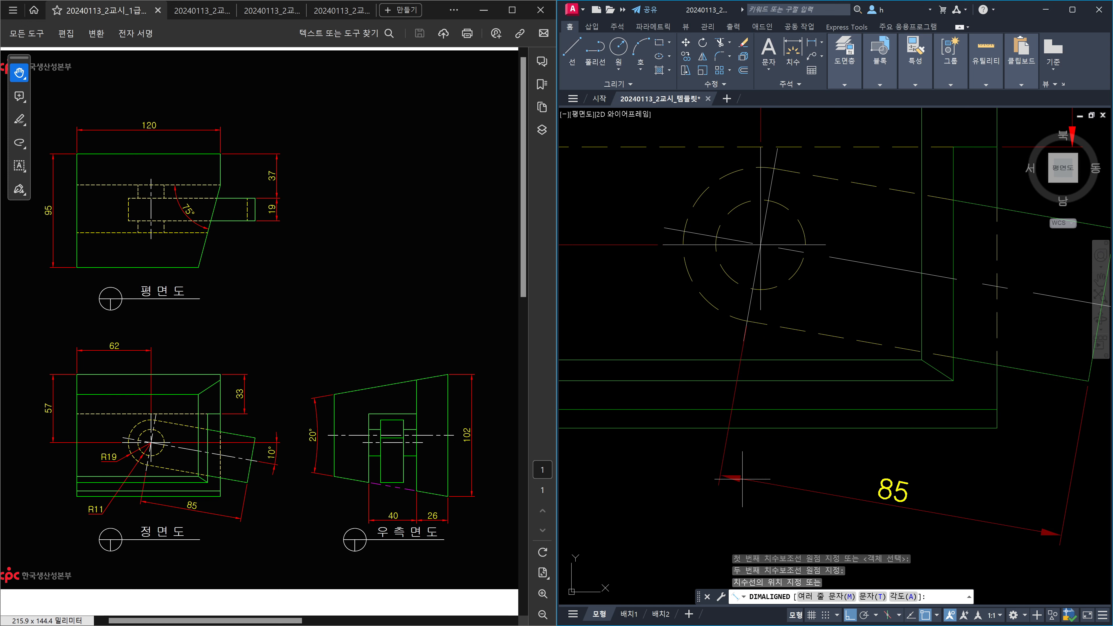
pyautogui.click(761, 442)
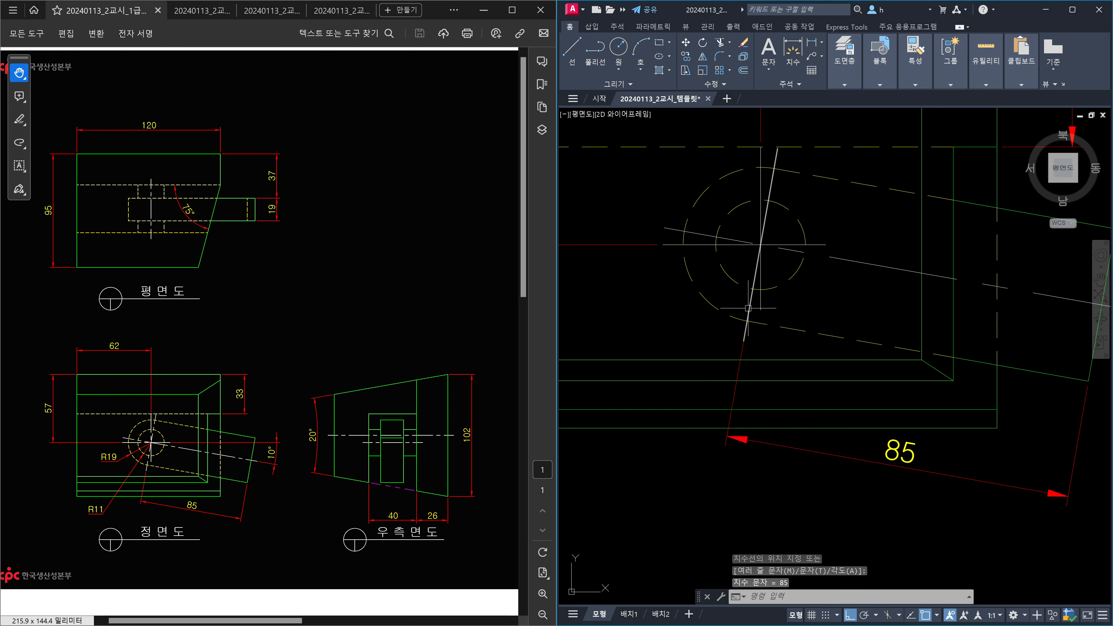
pyautogui.click(931, 468)
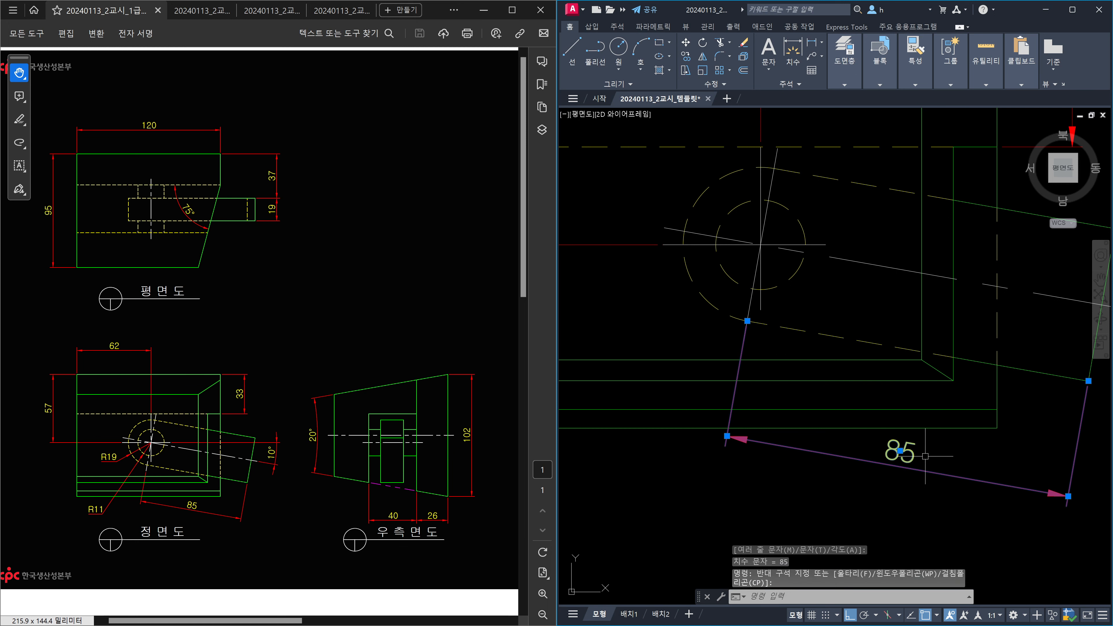
pyautogui.press('Delete')
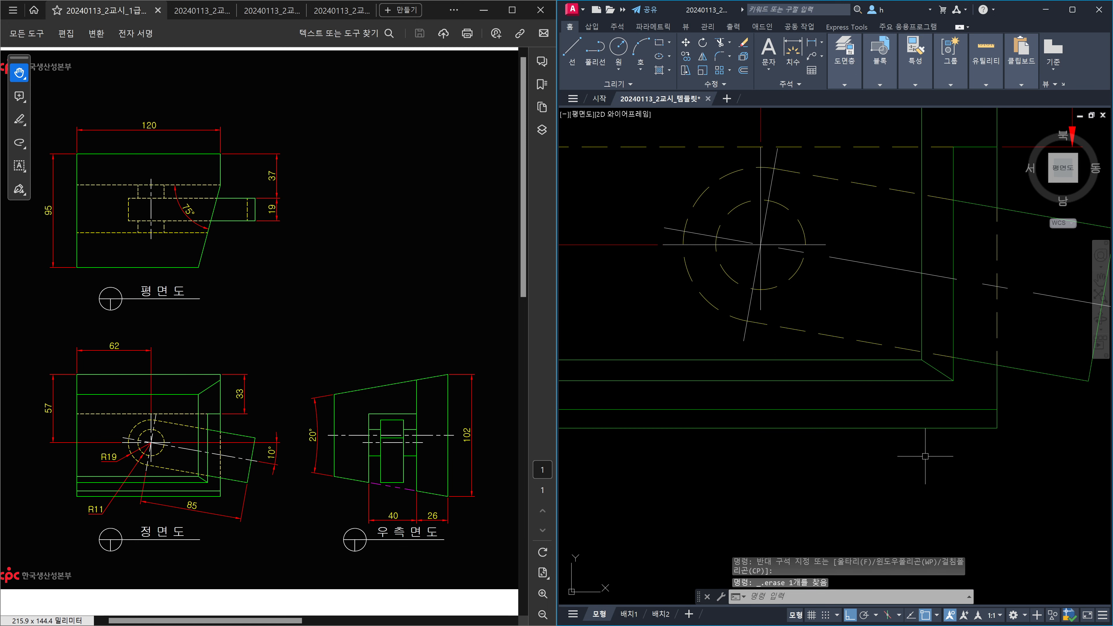
# Start a linear dimension and pick the slanted edge's end points.
pyautogui.write('DLI')
pyautogui.press('Return')
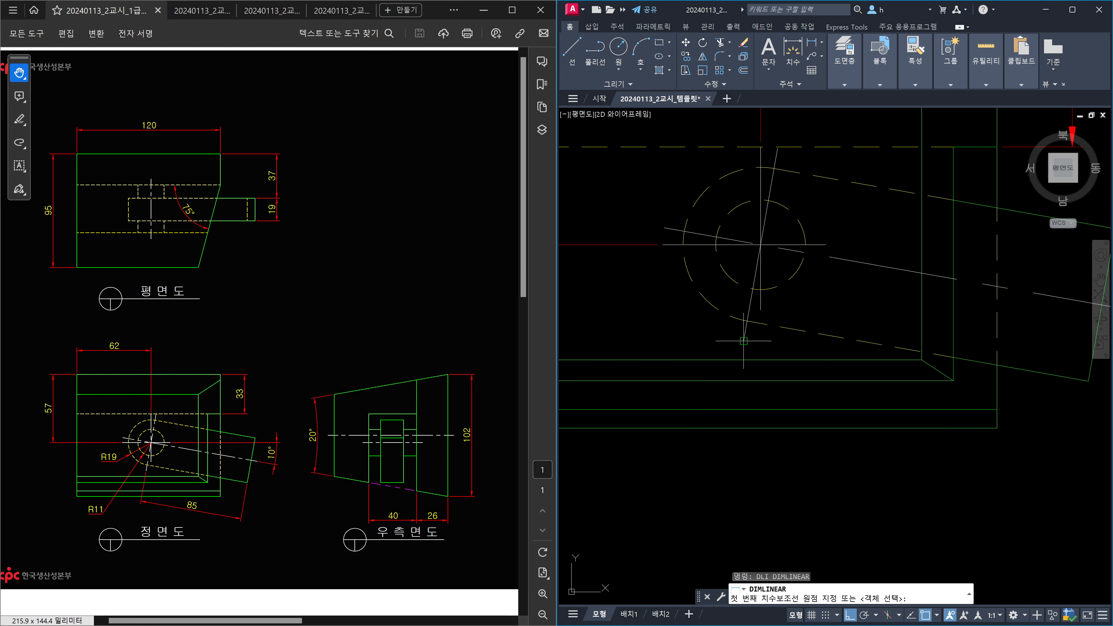
pyautogui.click(743, 341)
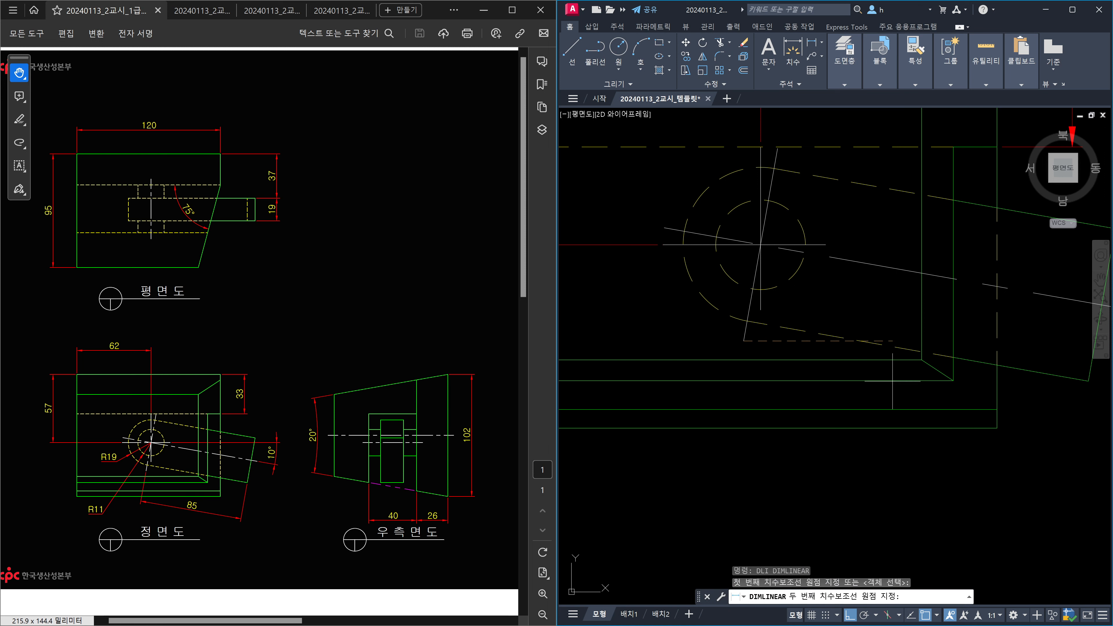
pyautogui.click(1071, 381)
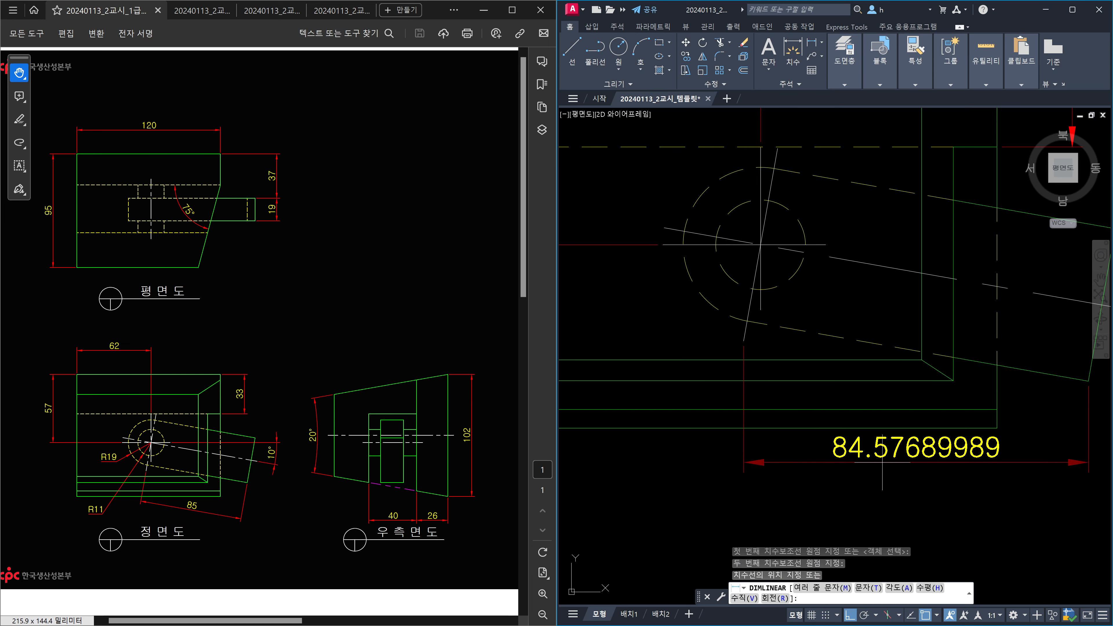
pyautogui.scroll(-2, 882, 463)
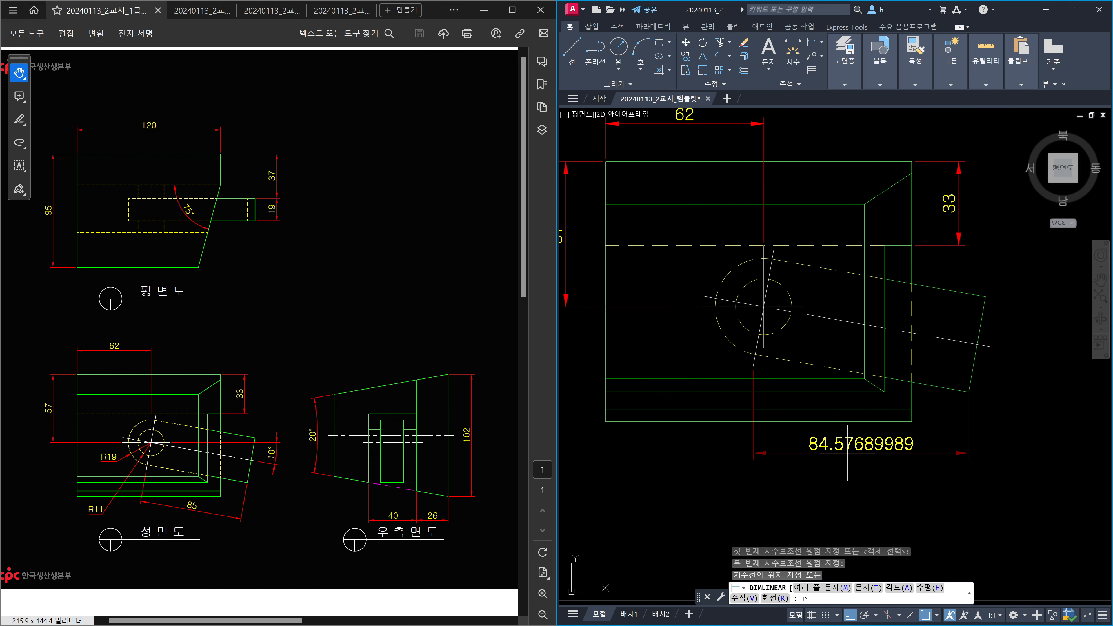
pyautogui.press('Return')
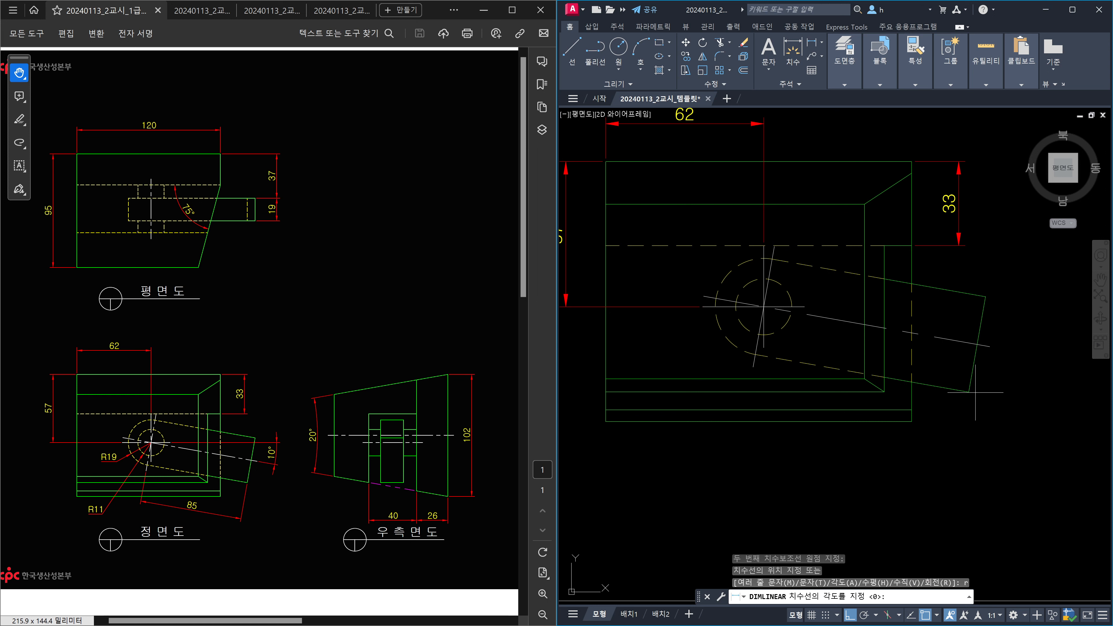
pyautogui.click(968, 392)
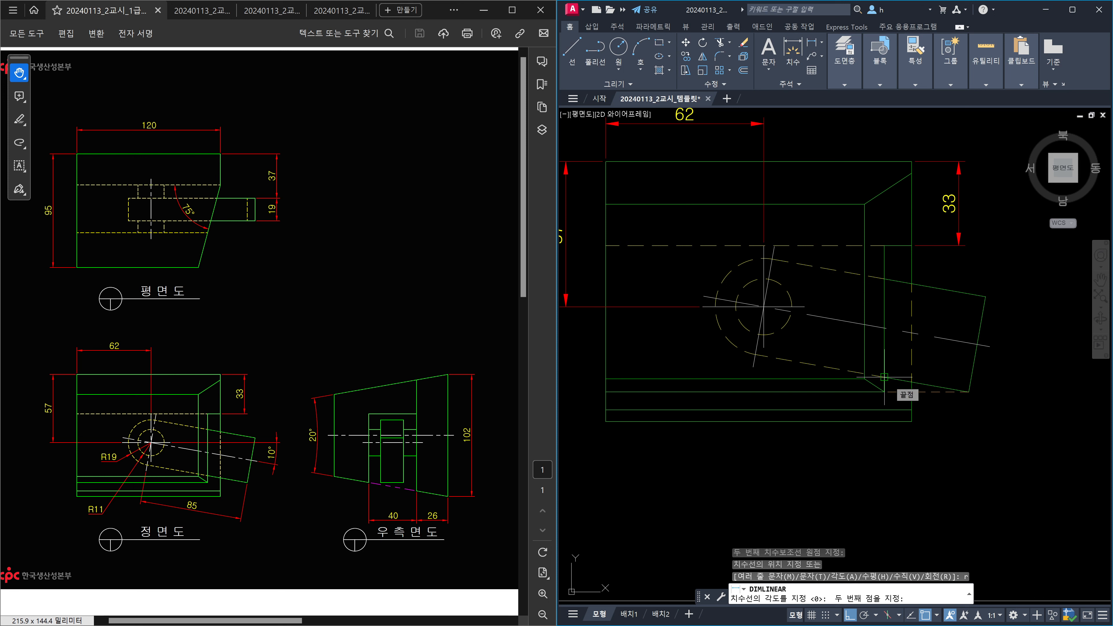
pyautogui.click(885, 377)
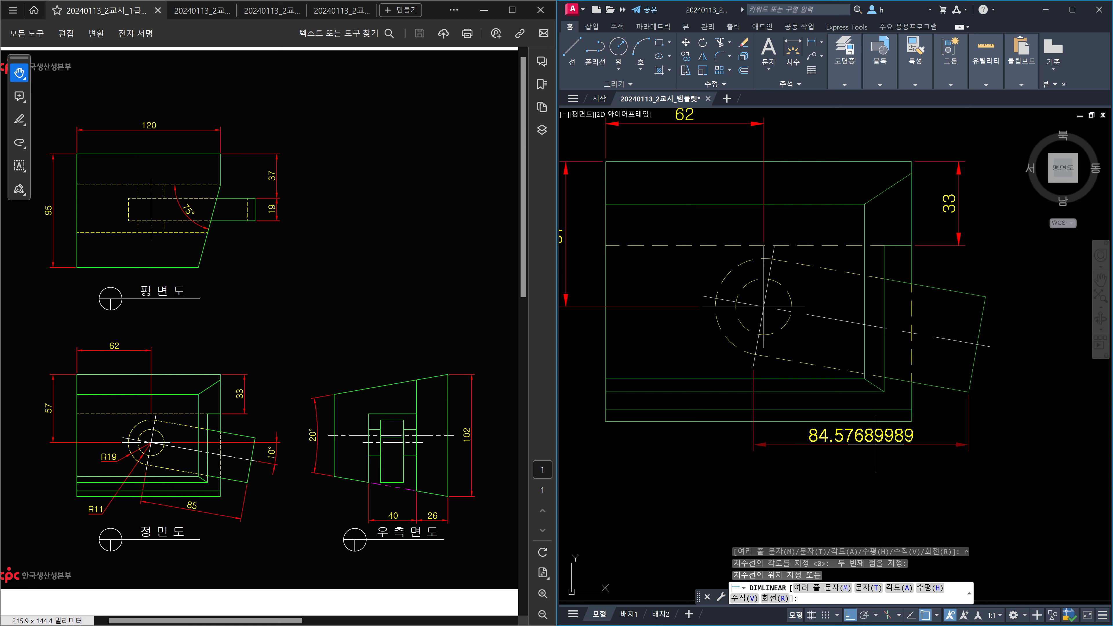
# Rotate the dimension parallel to the slanted edge and place the 85 below it.
pyautogui.write('r')
pyautogui.press('Return')
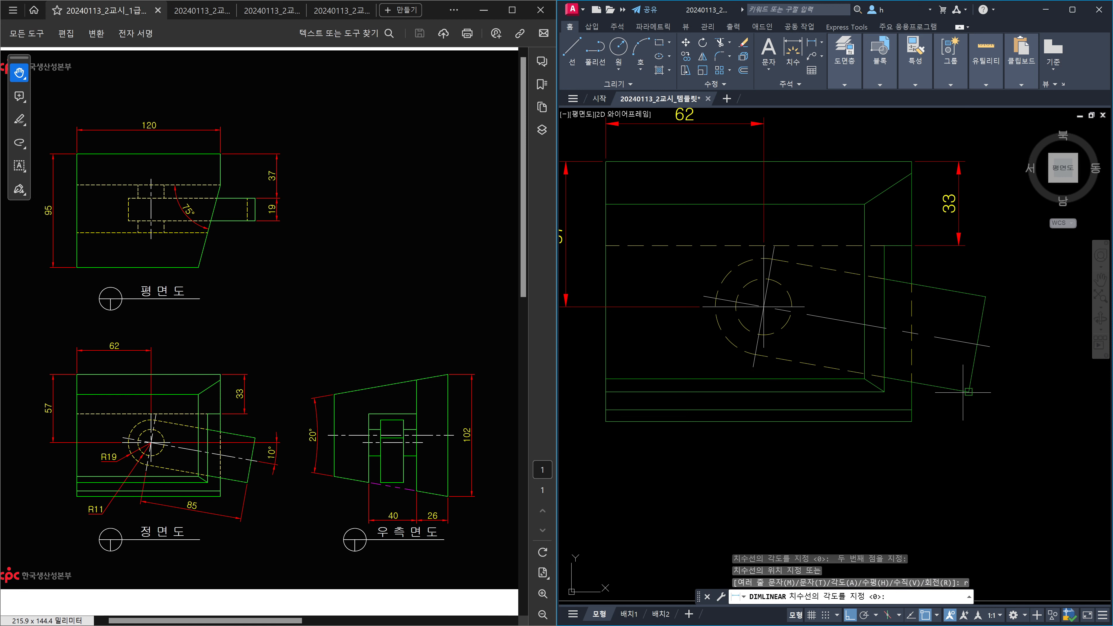
pyautogui.click(968, 391)
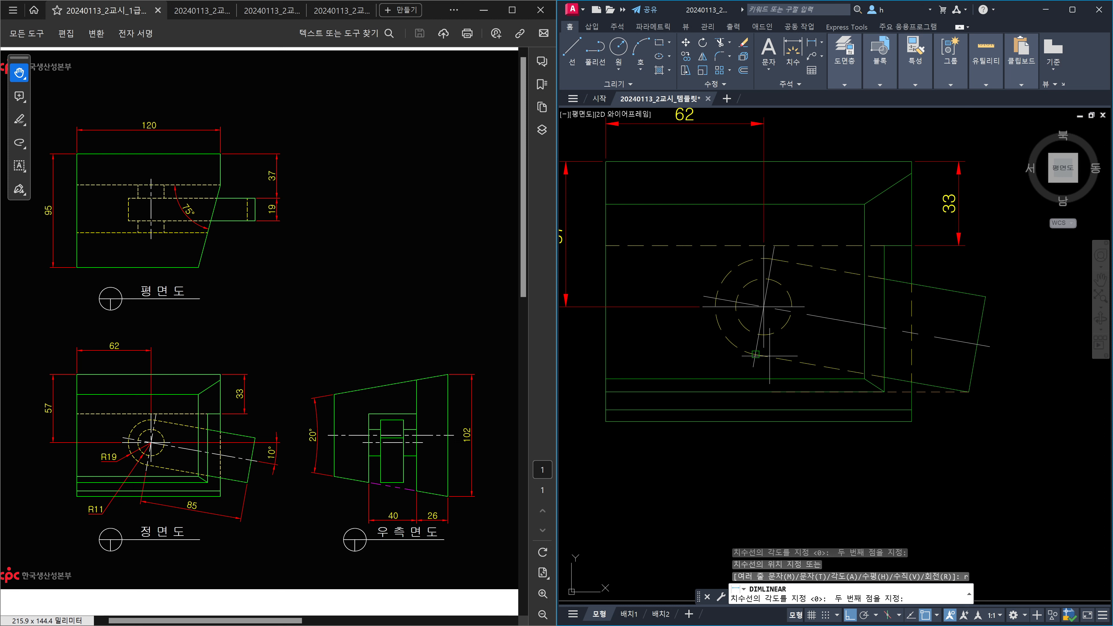
pyautogui.click(755, 354)
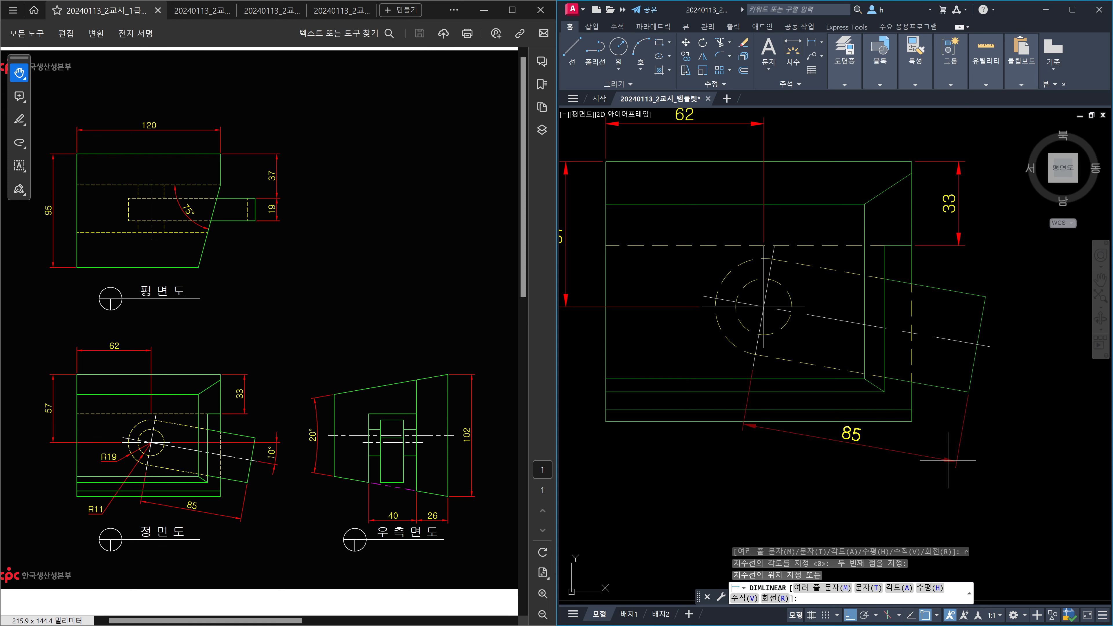
pyautogui.click(947, 460)
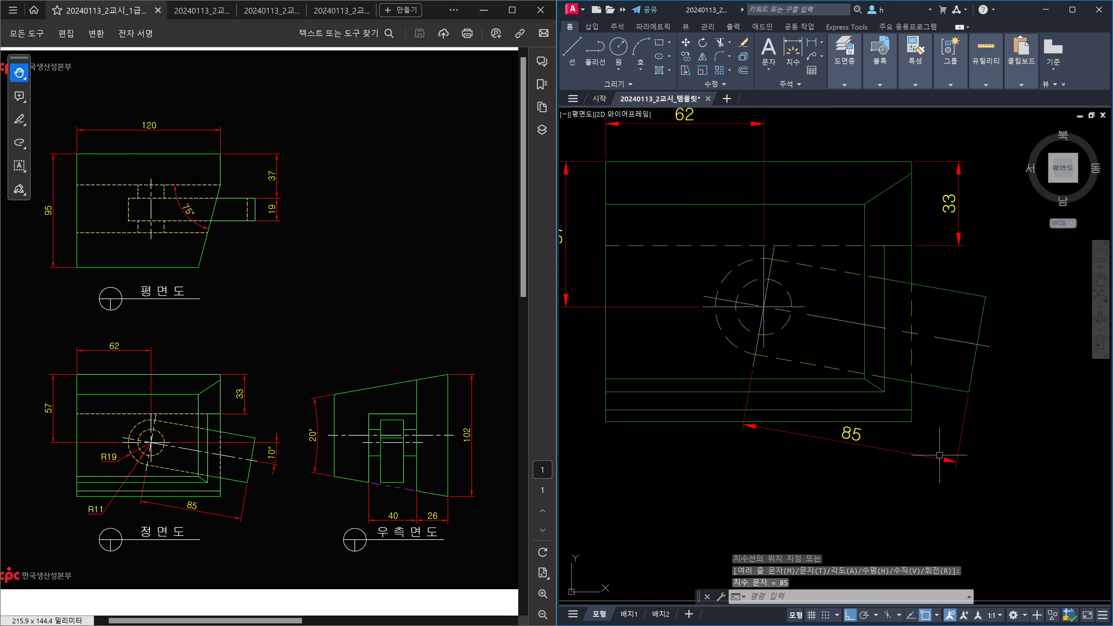
pyautogui.click(959, 461)
# Move the 85 dimension's end point to a new position.
pyautogui.click(957, 461)
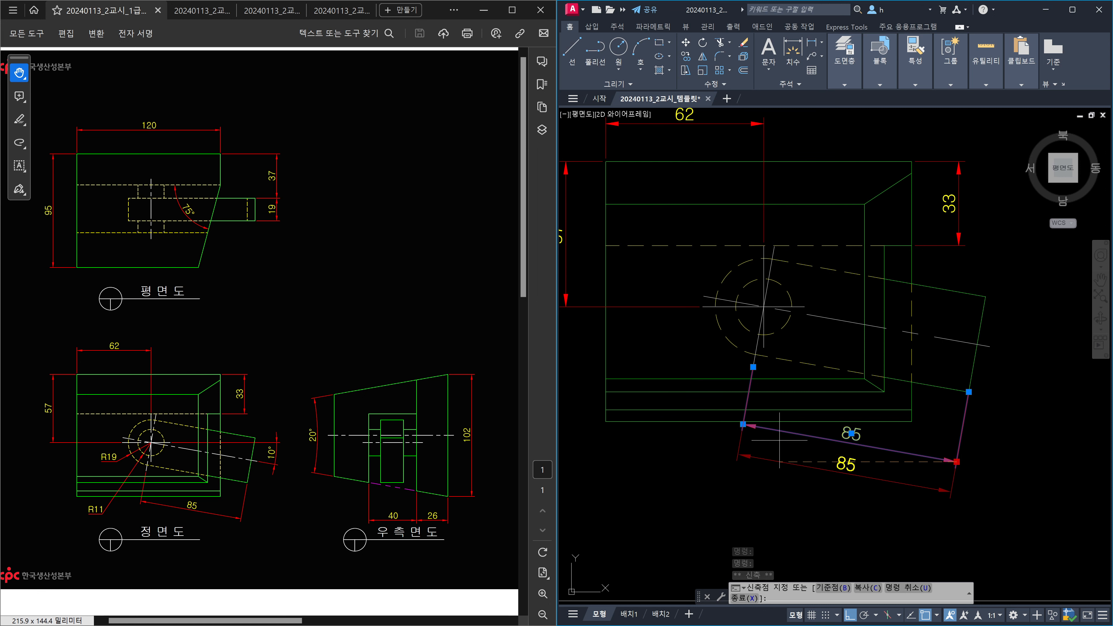
pyautogui.click(923, 470)
pyautogui.press('Escape')
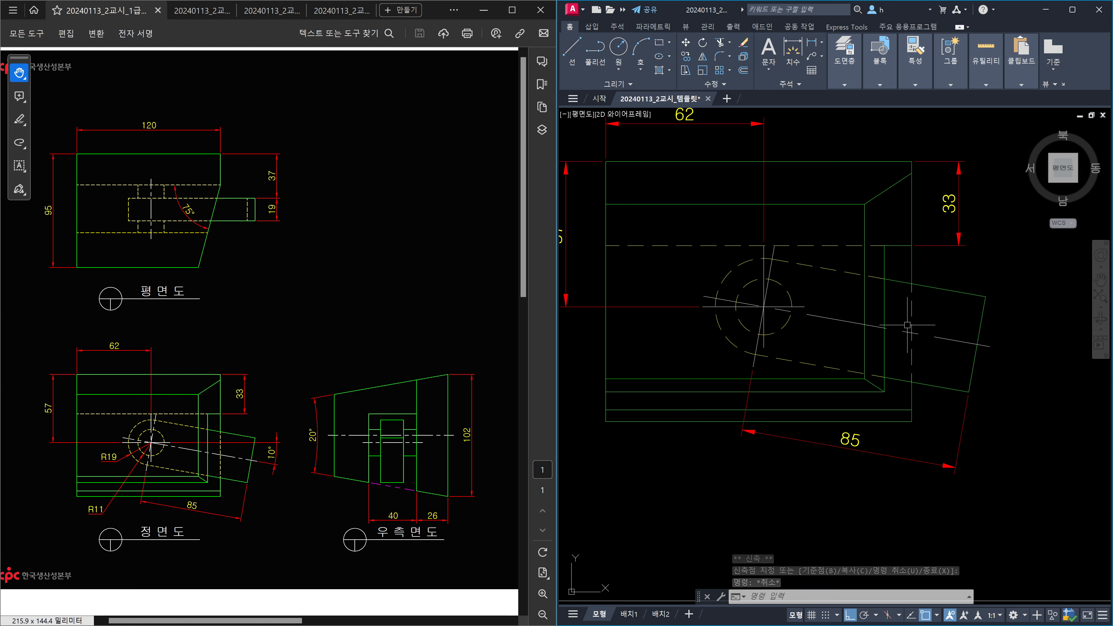
# Add a 10° angle dimension between the horizontal centre line and the slanted axis.
pyautogui.write('dan')
pyautogui.press('Return')
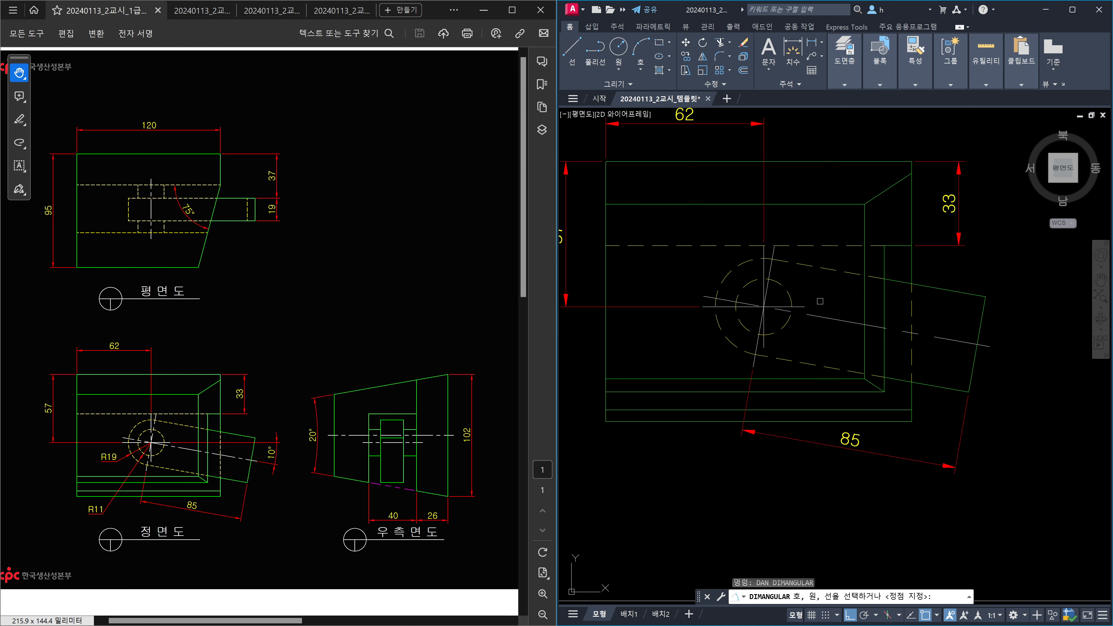
pyautogui.click(799, 305)
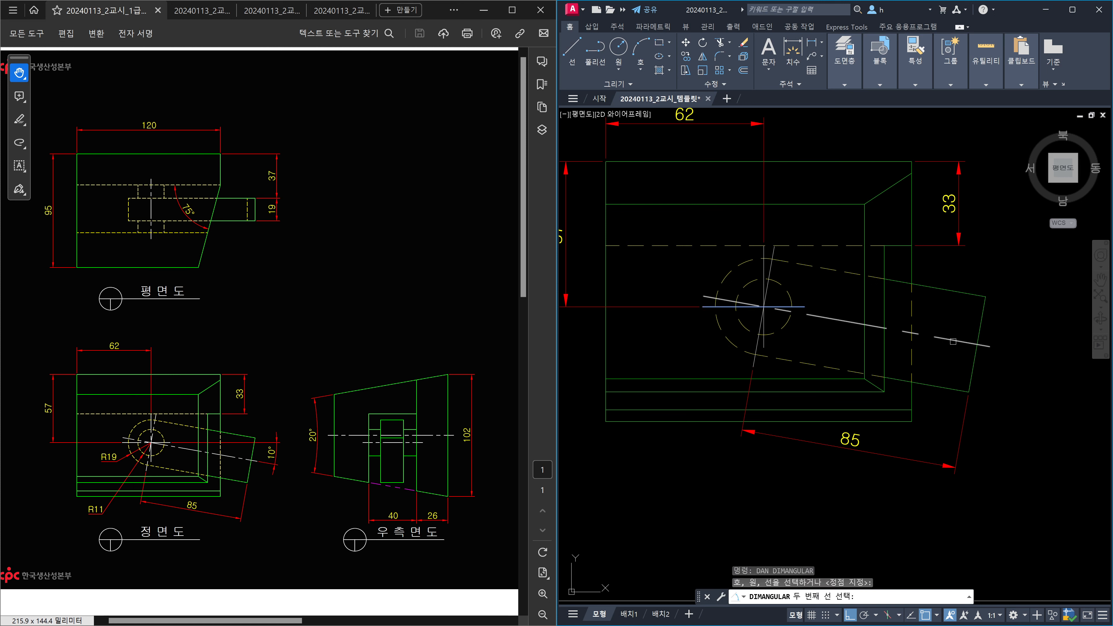
pyautogui.click(952, 341)
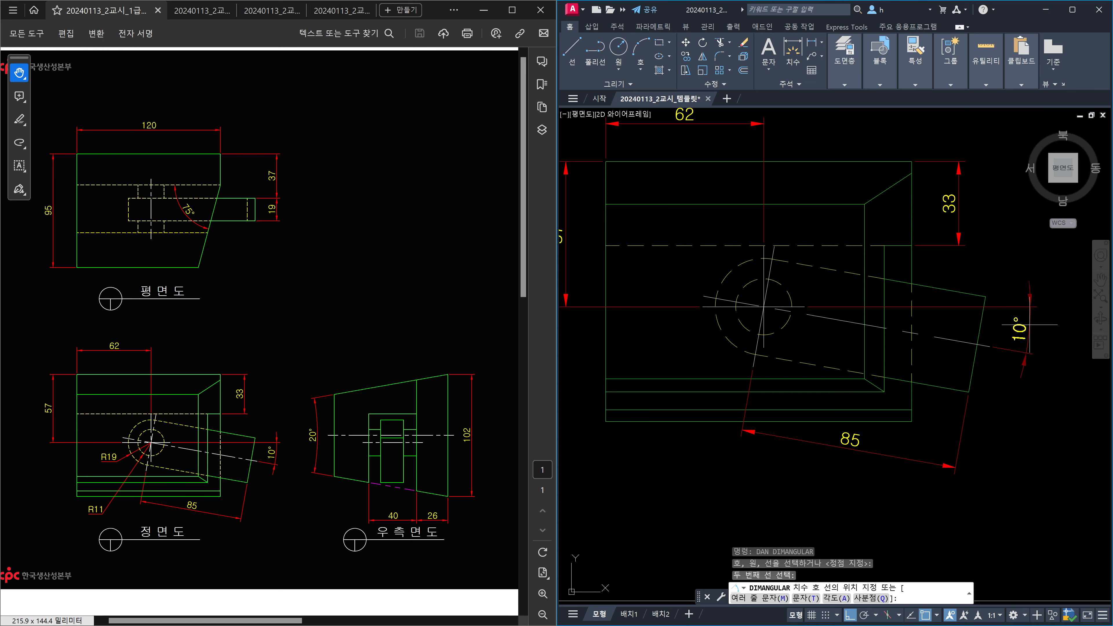
pyautogui.click(1029, 325)
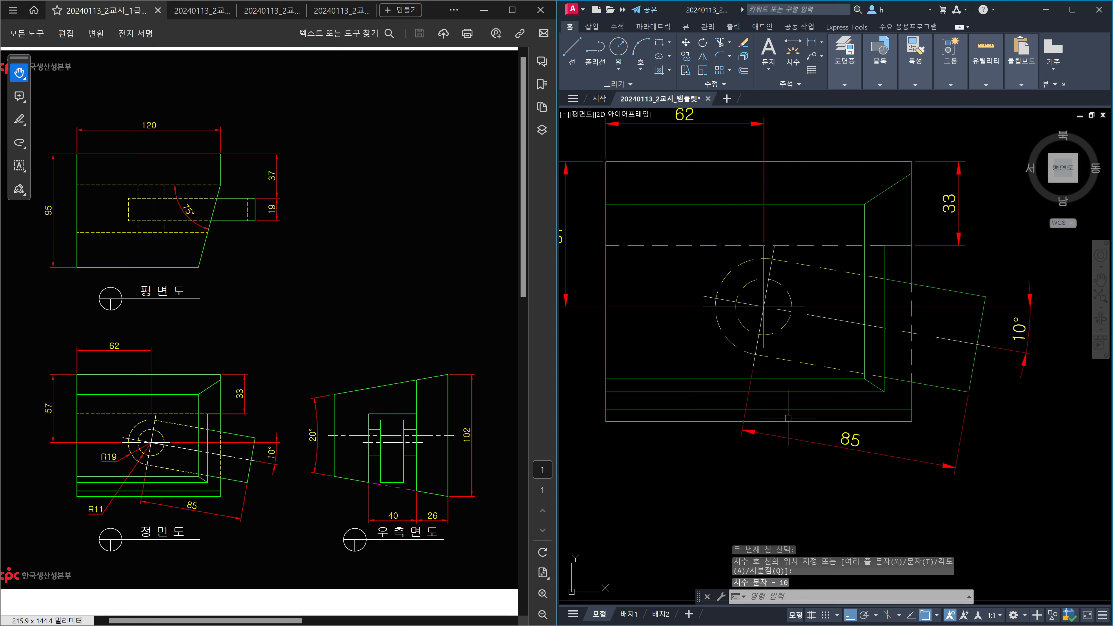
# Add R19 and R11 radius dimensions to the two dashed circles.
pyautogui.moveTo(787, 418); pyautogui.dragTo(840, 387, button='middle')
pyautogui.write('dra')
pyautogui.press('Return')
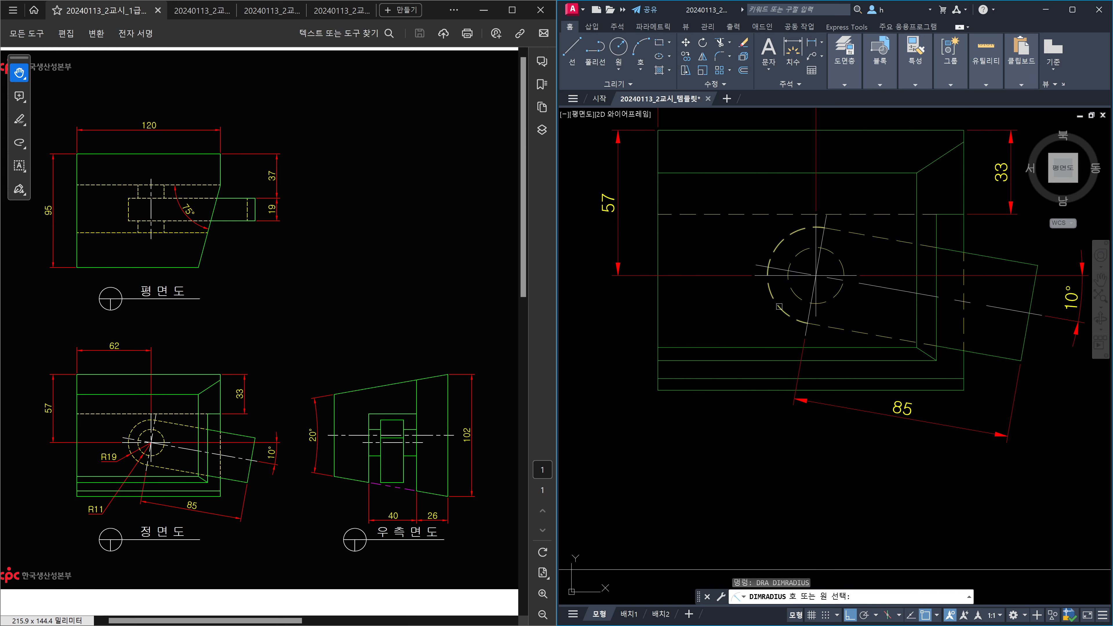
pyautogui.click(779, 306)
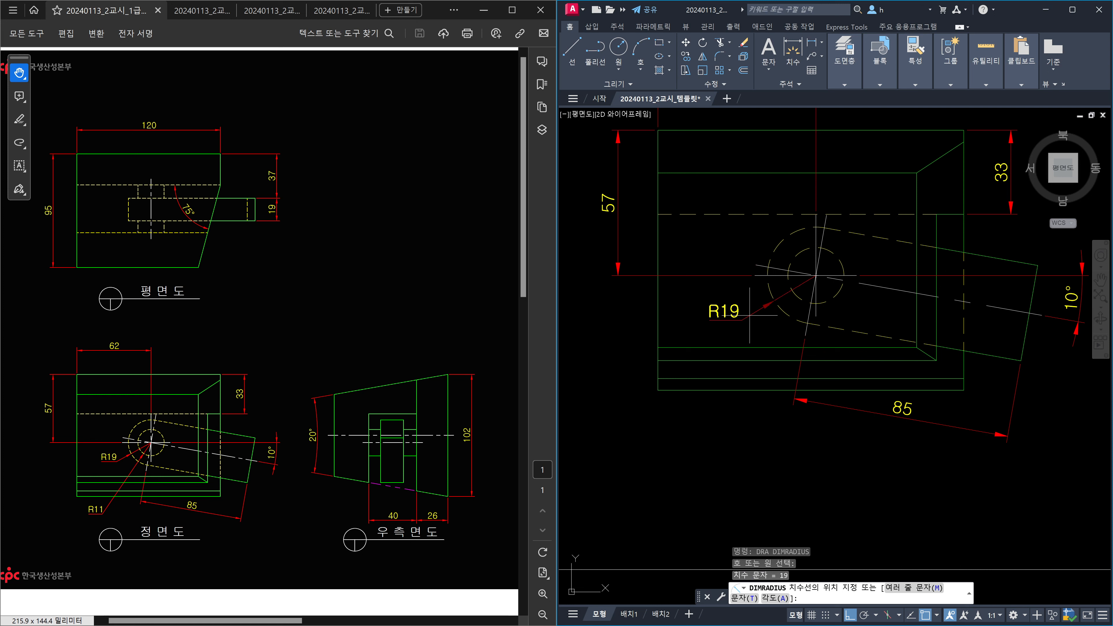
pyautogui.click(741, 314)
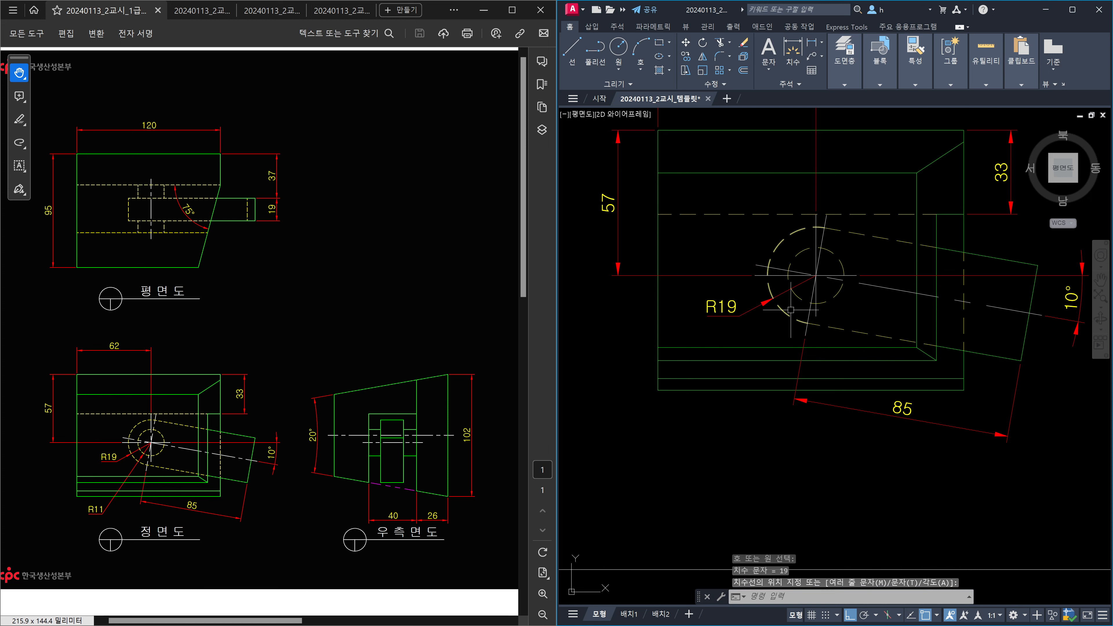
pyautogui.press('Return')
pyautogui.click(796, 295)
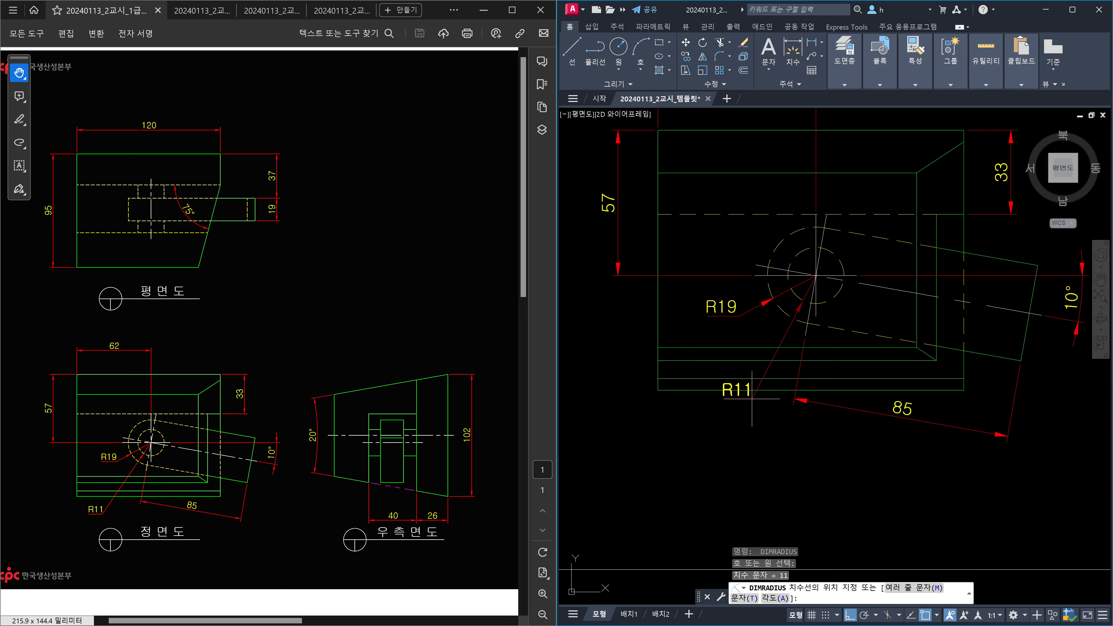
pyautogui.click(734, 422)
pyautogui.press('Escape')
pyautogui.scroll(-2, 767, 425)
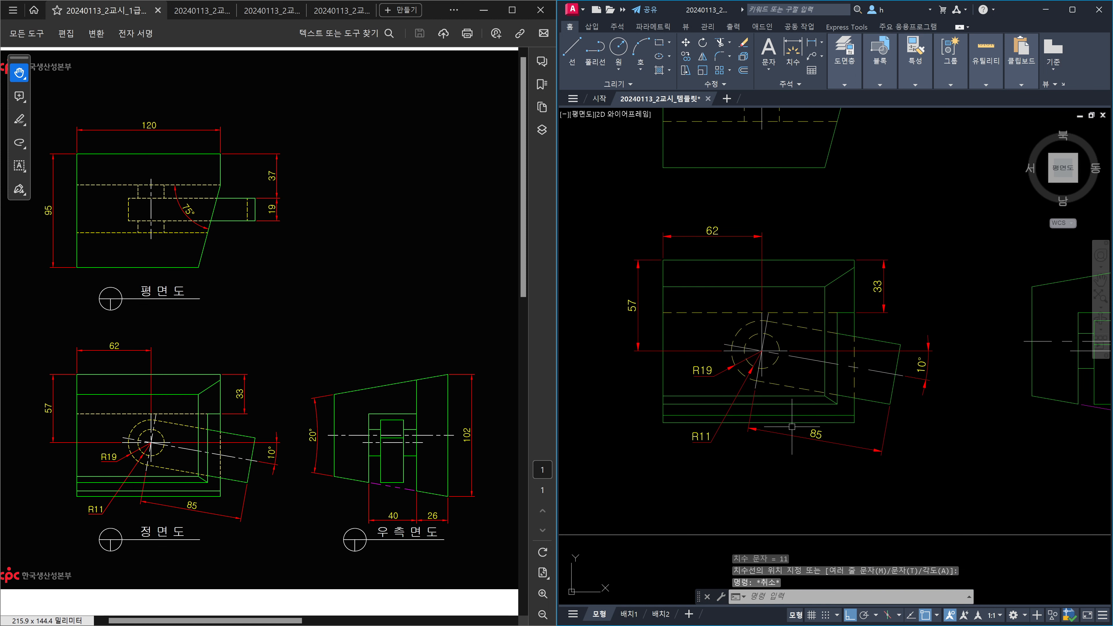
# Dimension the right-side view with a 102 height, 26 width and continued 40.
pyautogui.moveTo(966, 442); pyautogui.dragTo(682, 445, button='middle')
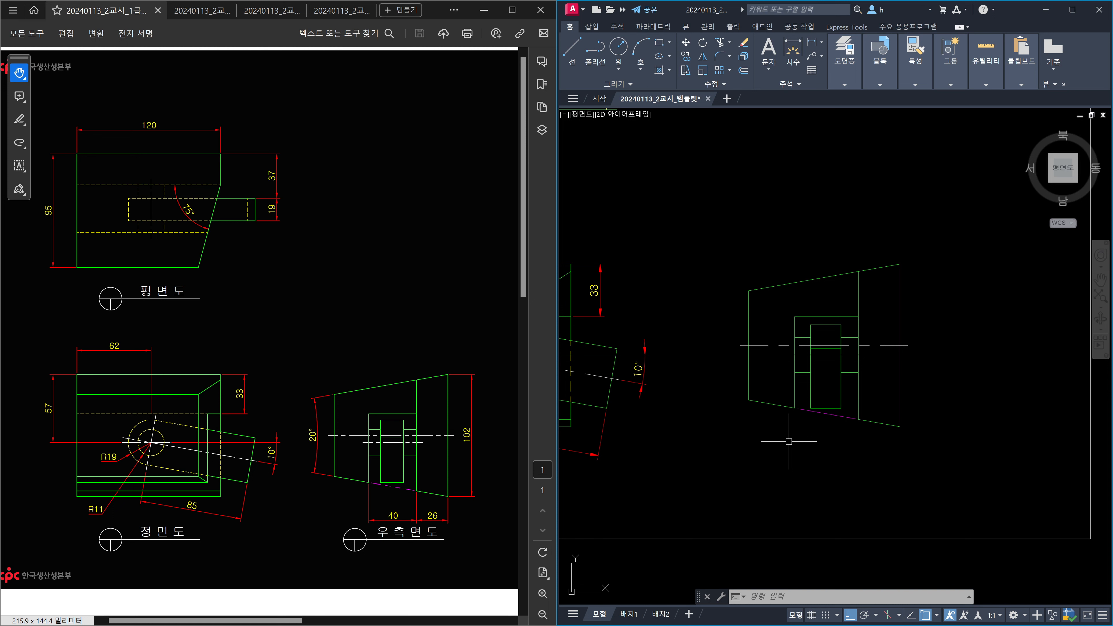
pyautogui.write('dli')
pyautogui.press('Return')
pyautogui.press('Return')
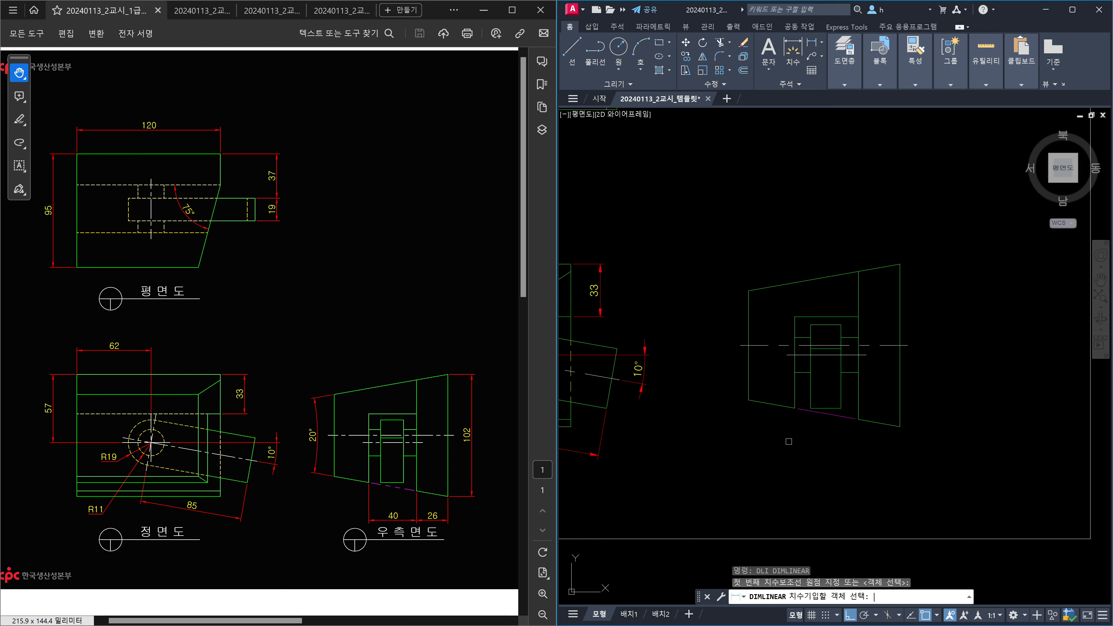
pyautogui.click(902, 389)
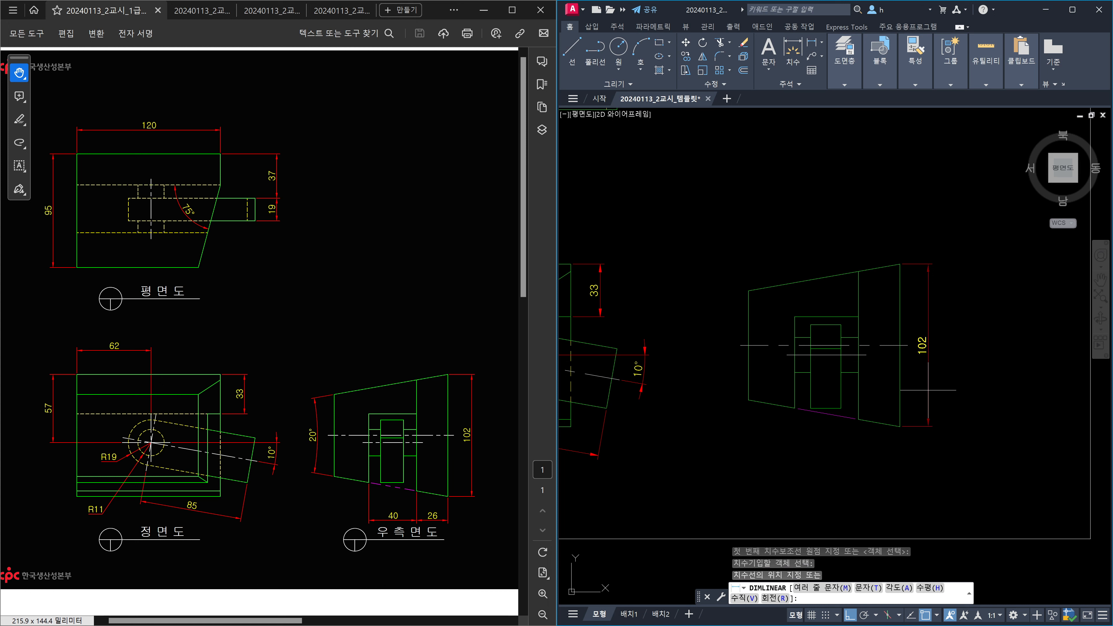
pyautogui.click(928, 390)
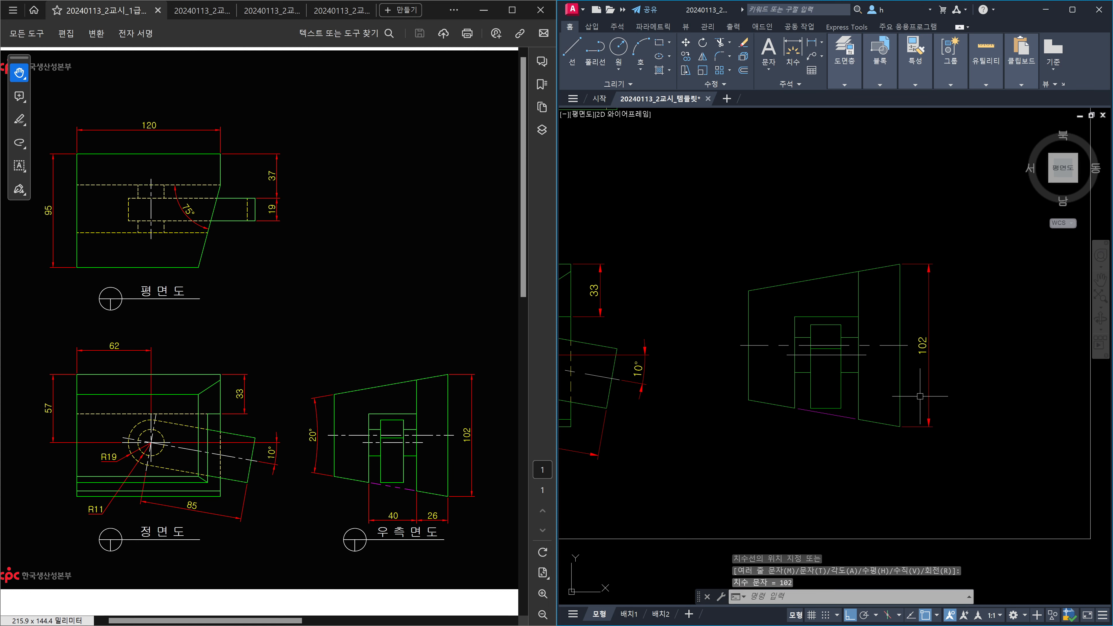
pyautogui.press('Return')
pyautogui.click(899, 419)
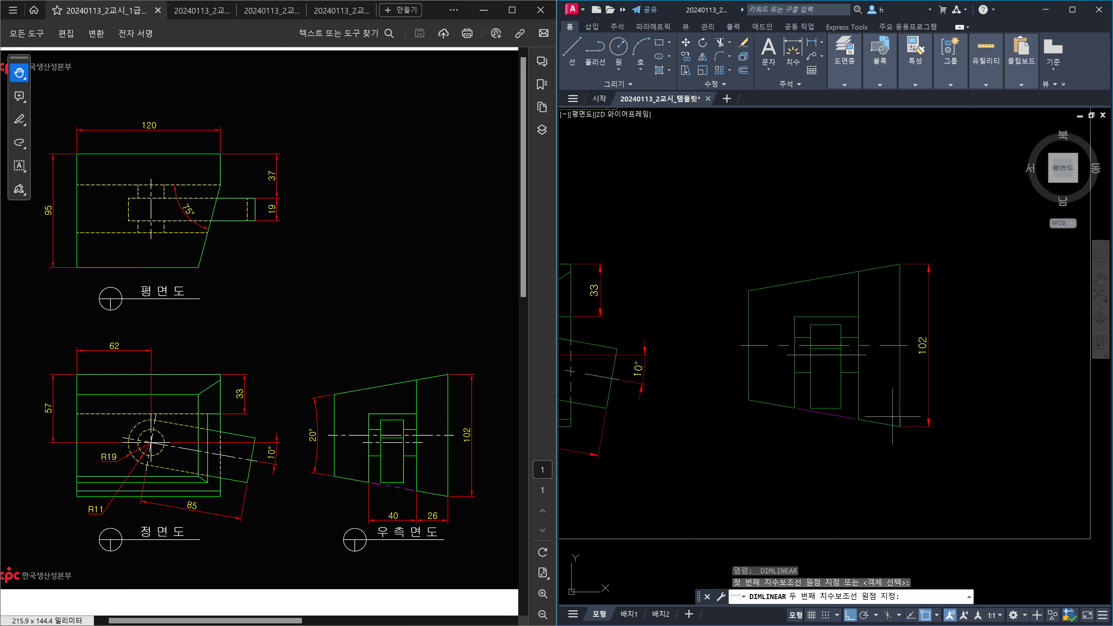
pyautogui.click(857, 418)
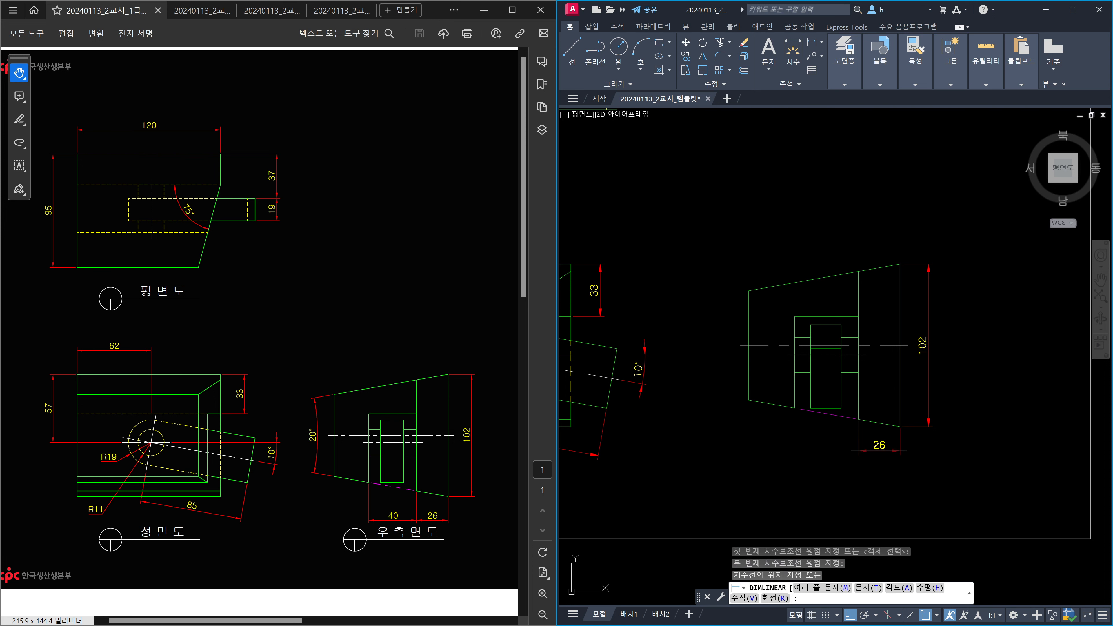
pyautogui.click(878, 451)
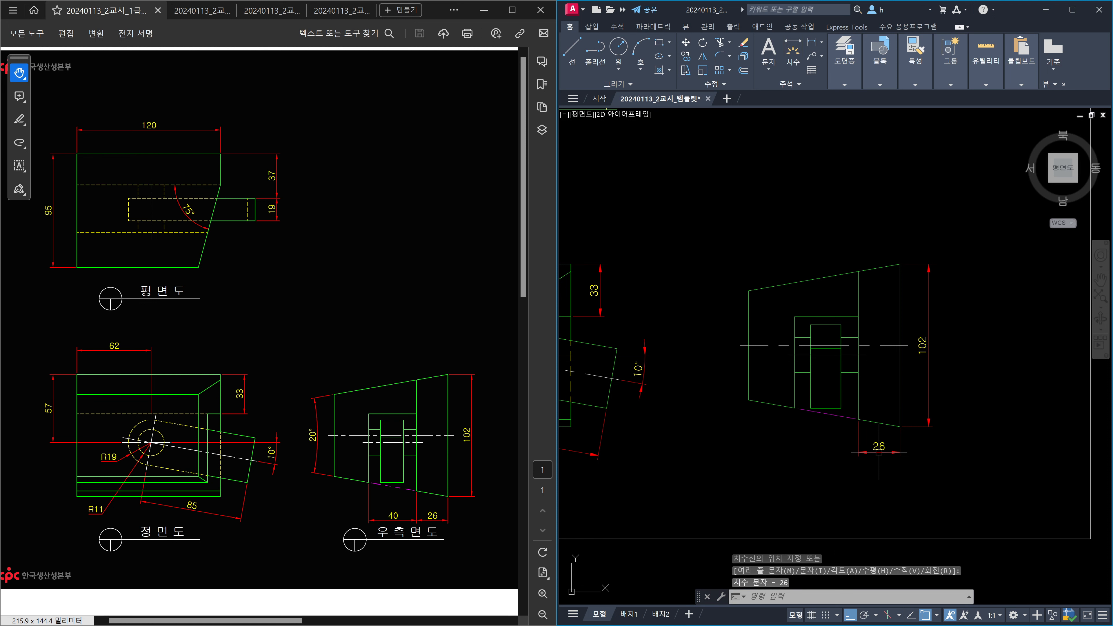
pyautogui.write('dco')
pyautogui.press('Return')
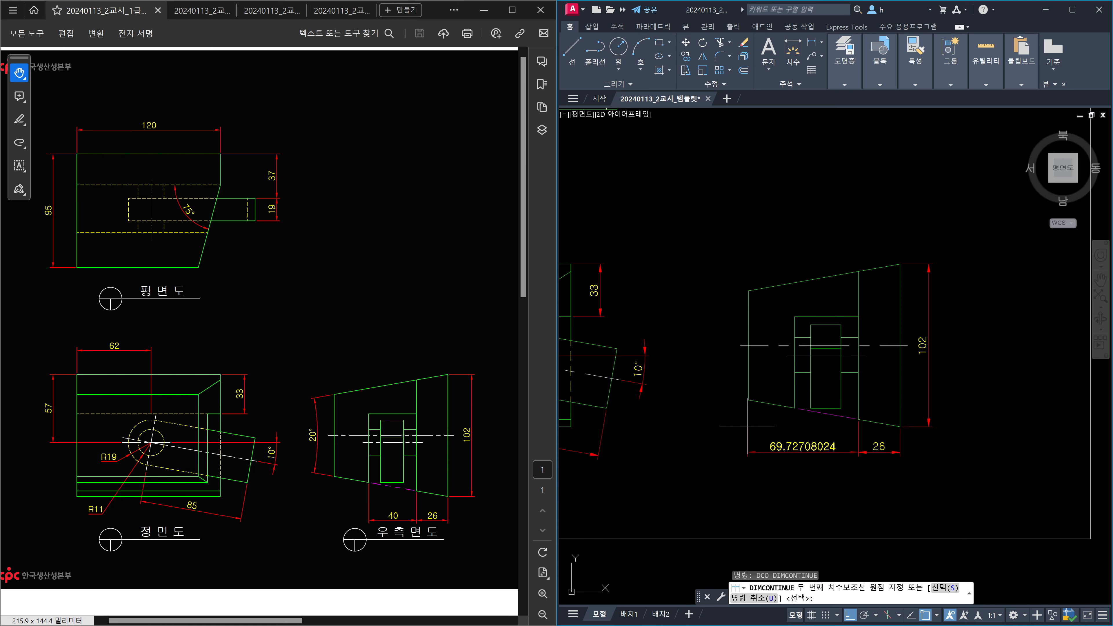
pyautogui.click(794, 407)
pyautogui.press('Escape')
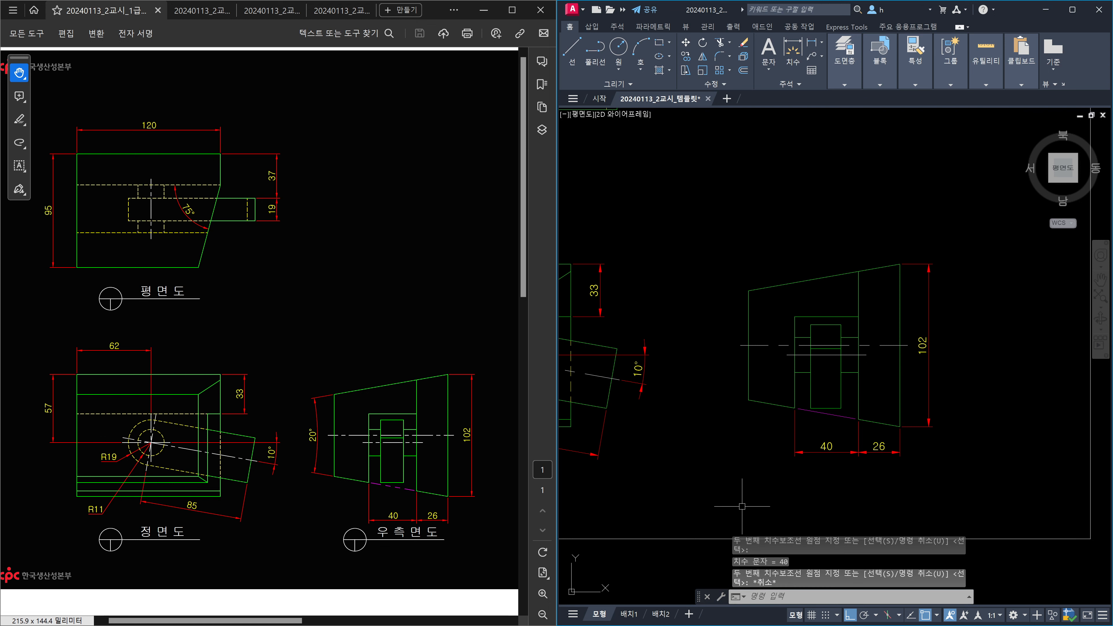
# Add the 20° angle between the right-side view's slanted edges.
pyautogui.write('dan')
pyautogui.press('Return')
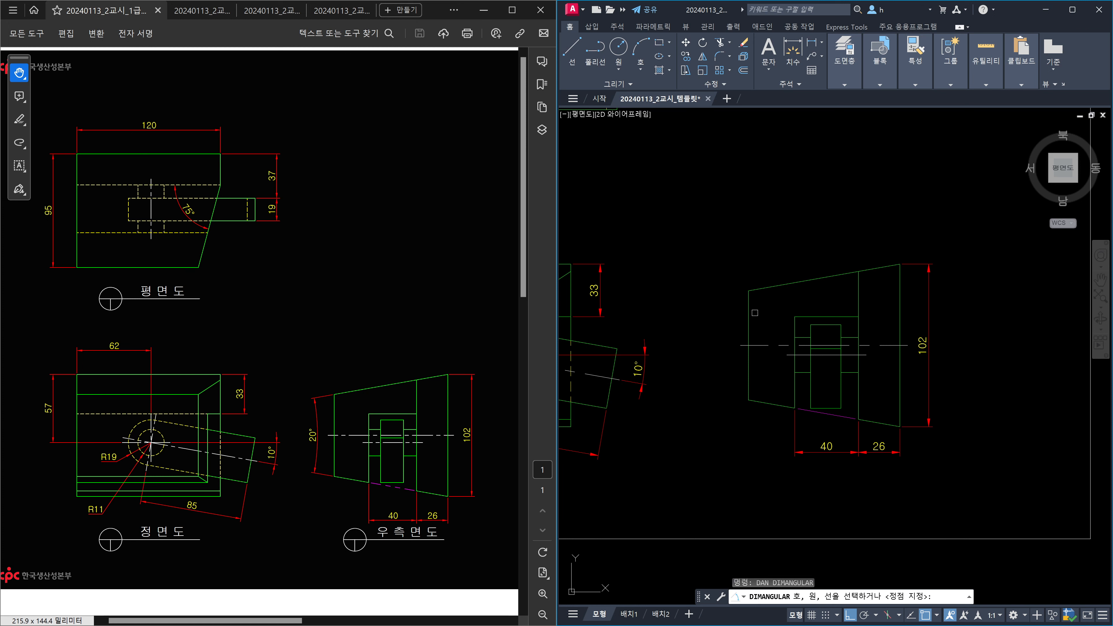
pyautogui.click(769, 290)
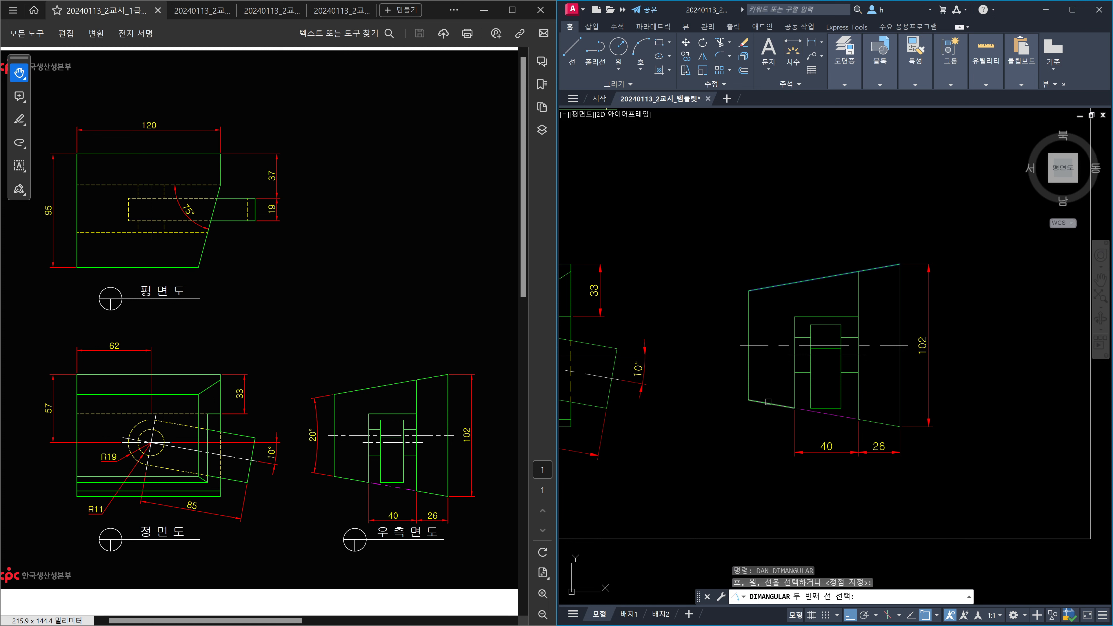
pyautogui.click(771, 403)
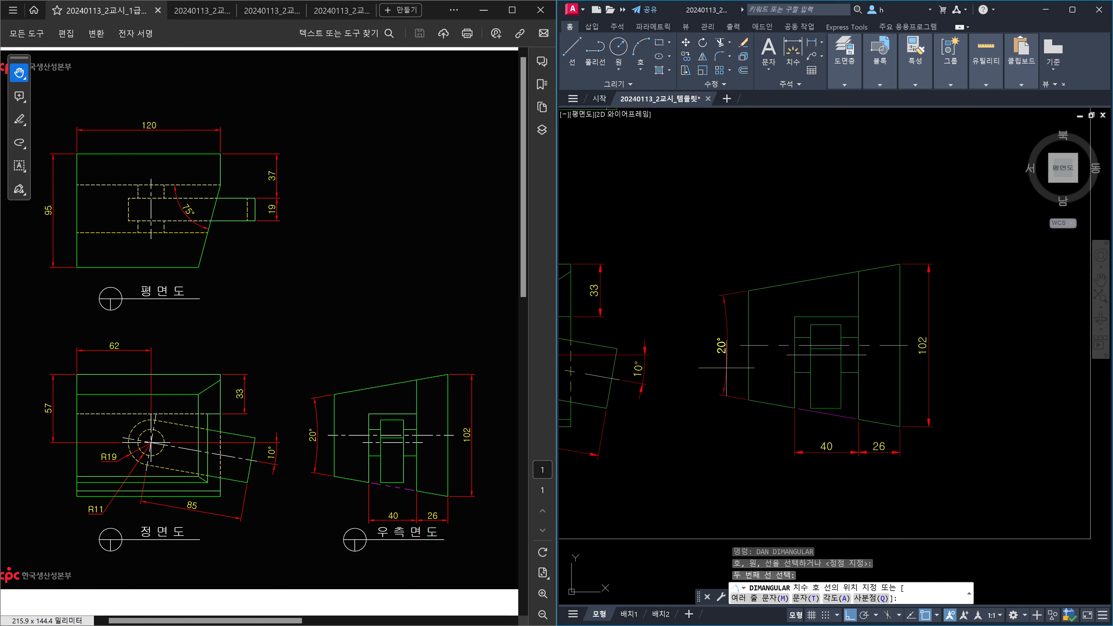
pyautogui.click(726, 368)
pyautogui.press('Escape')
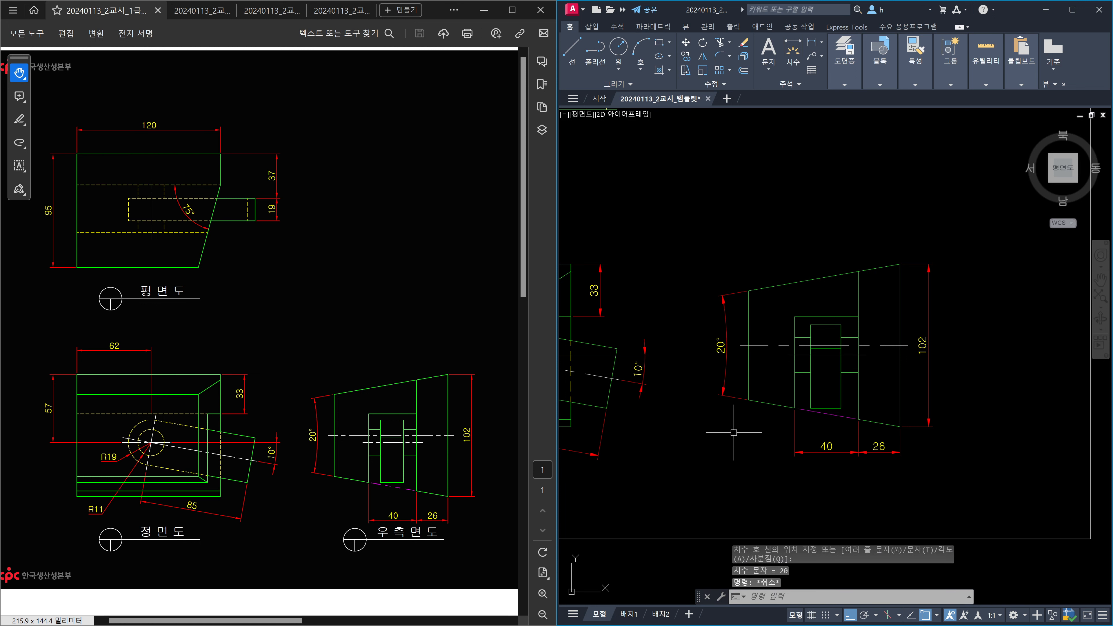
pyautogui.scroll(-4, 736, 346)
pyautogui.scroll(3, 704, 317)
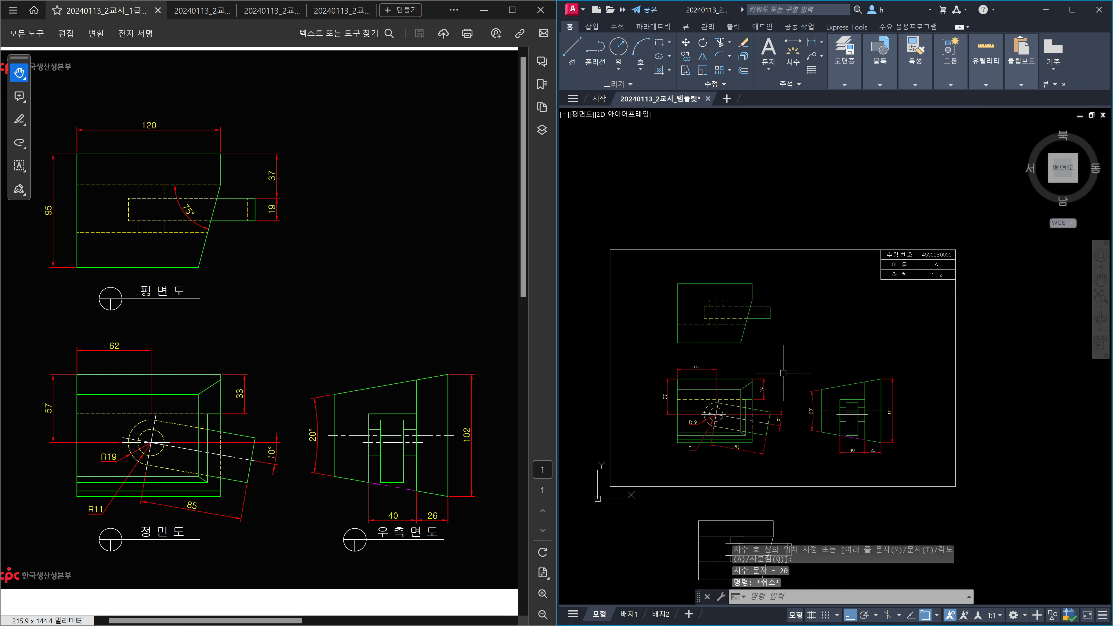
# Dimension the plan view's left edge (95) and top edge (120) by selecting the edges with DLI.
pyautogui.moveTo(703, 317); pyautogui.dragTo(715, 345, button='middle')
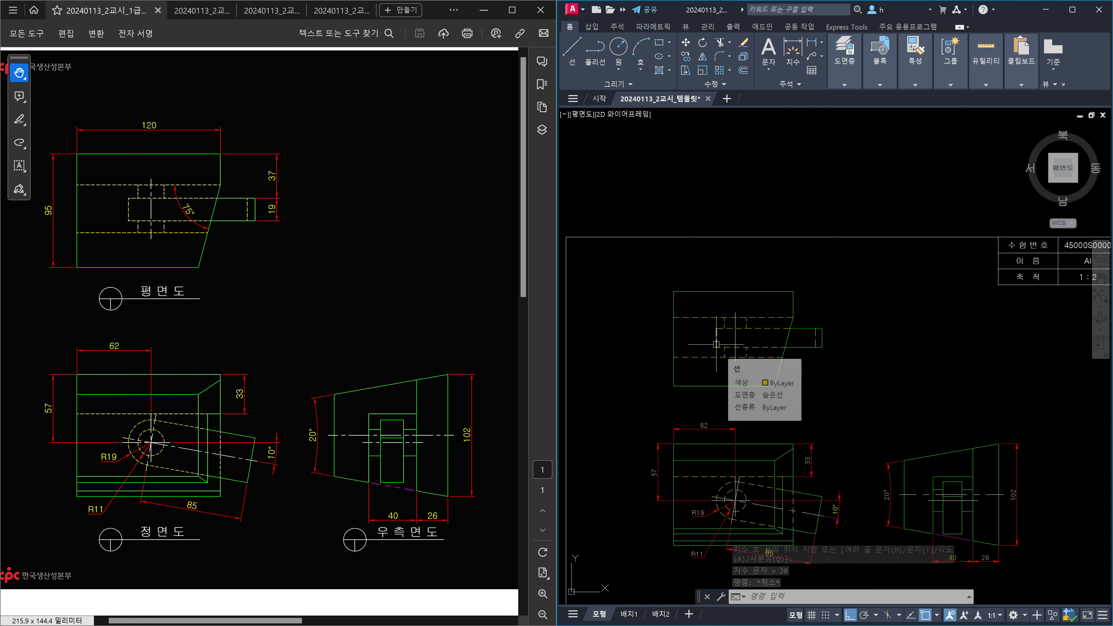
pyautogui.write('dli')
pyautogui.press('Return')
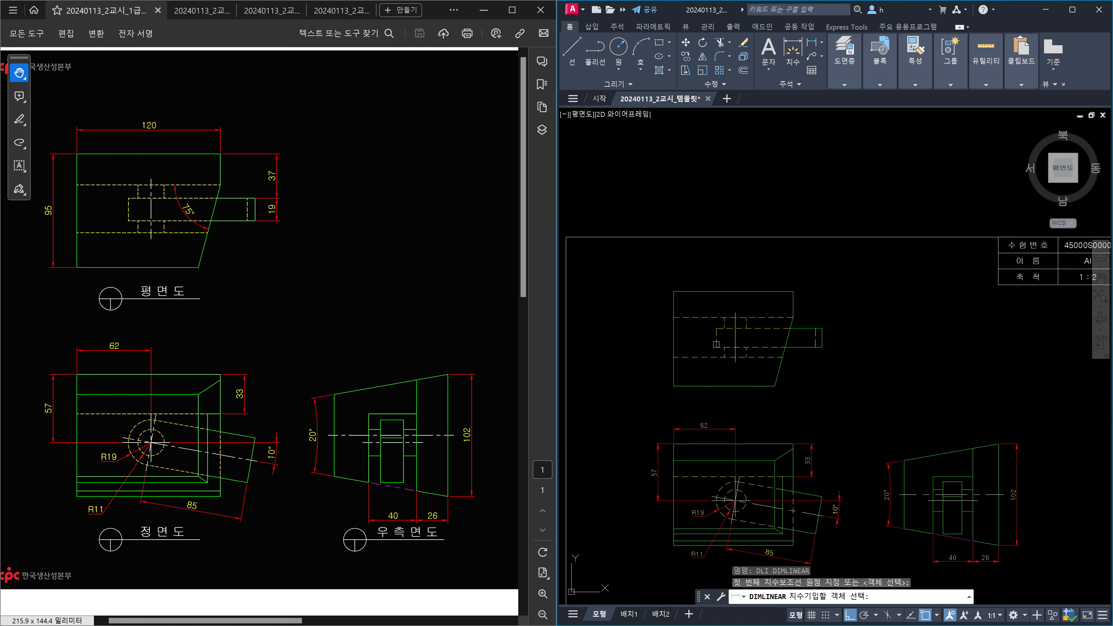
pyautogui.press('Return')
pyautogui.click(673, 340)
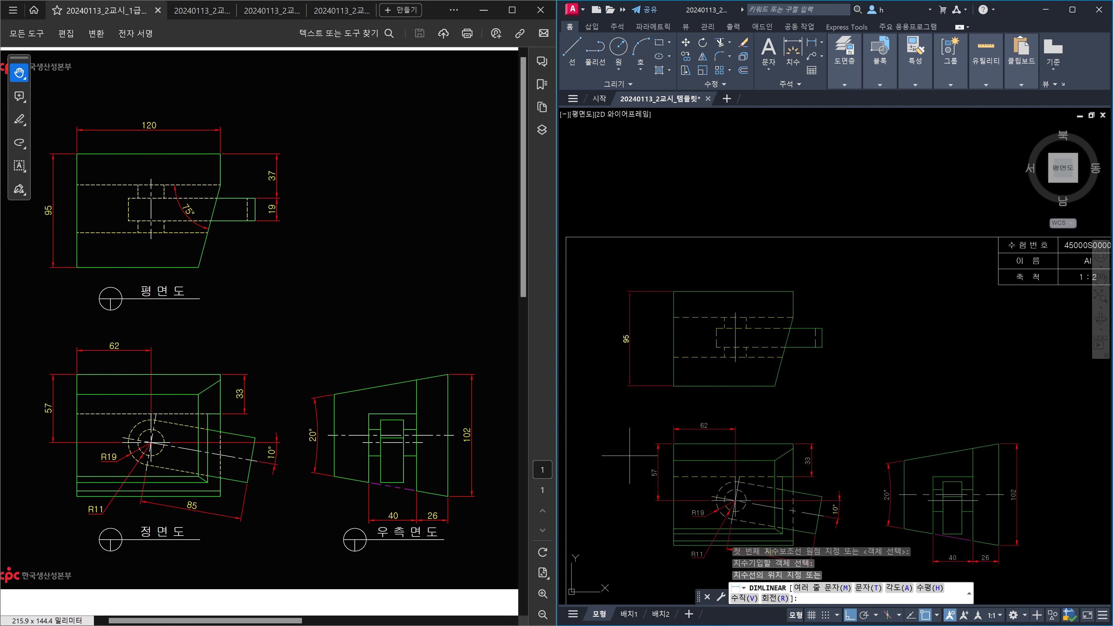
pyautogui.click(658, 458)
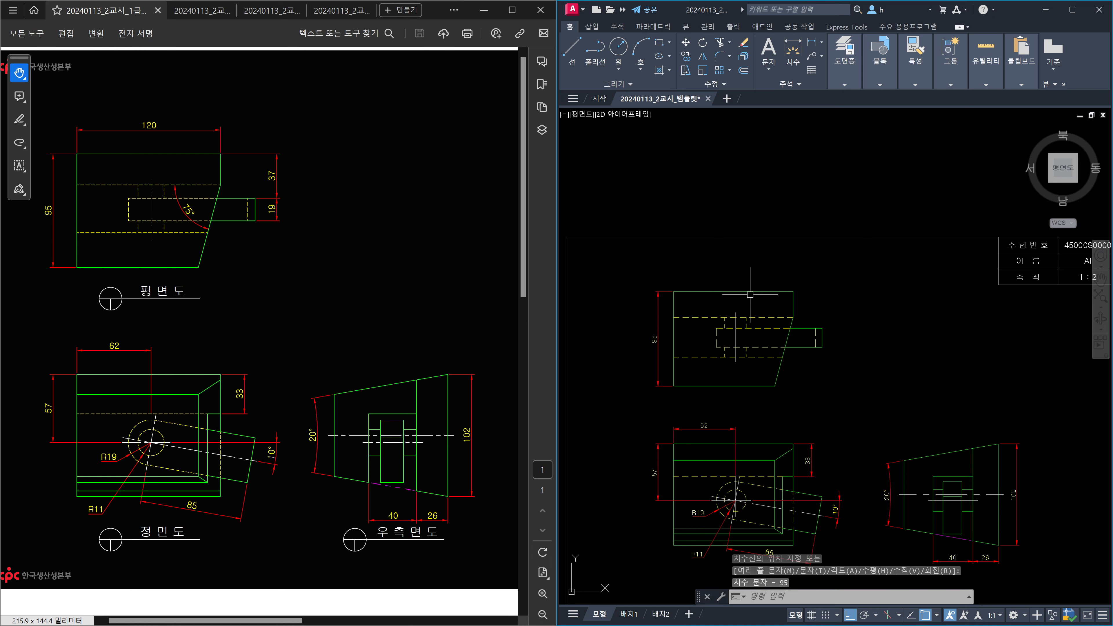
pyautogui.press('Return')
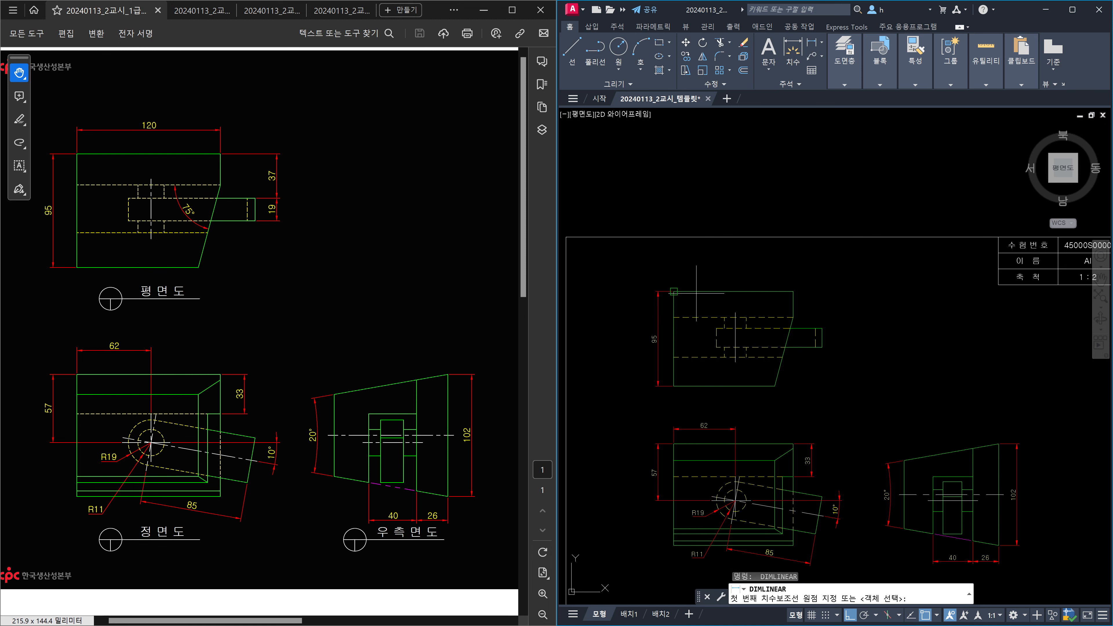
pyautogui.press('Return')
pyautogui.click(700, 291)
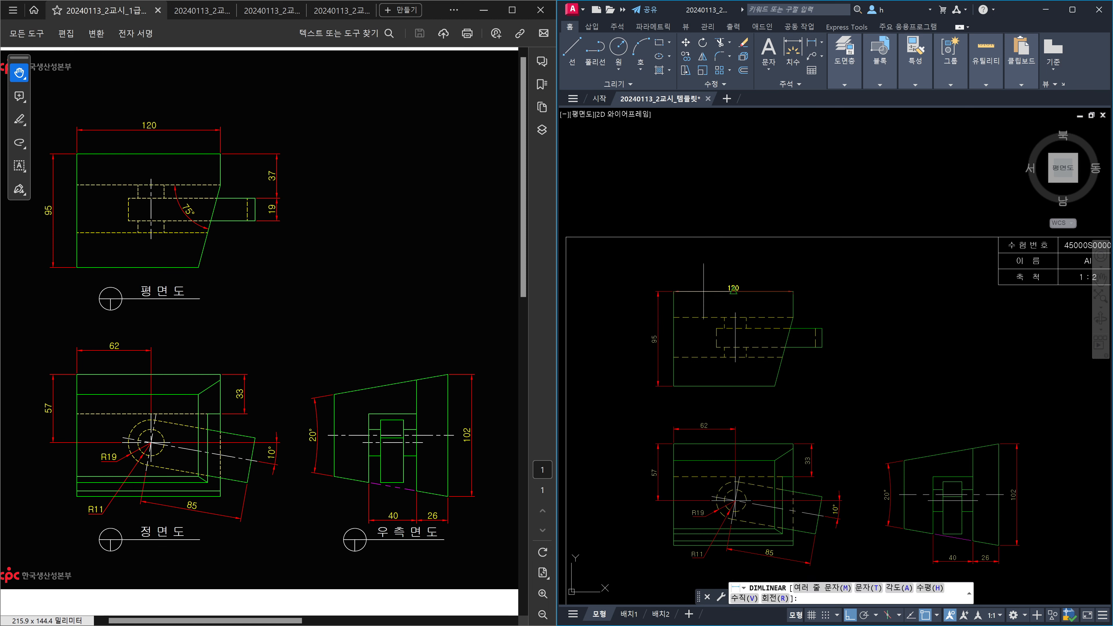
pyautogui.click(715, 278)
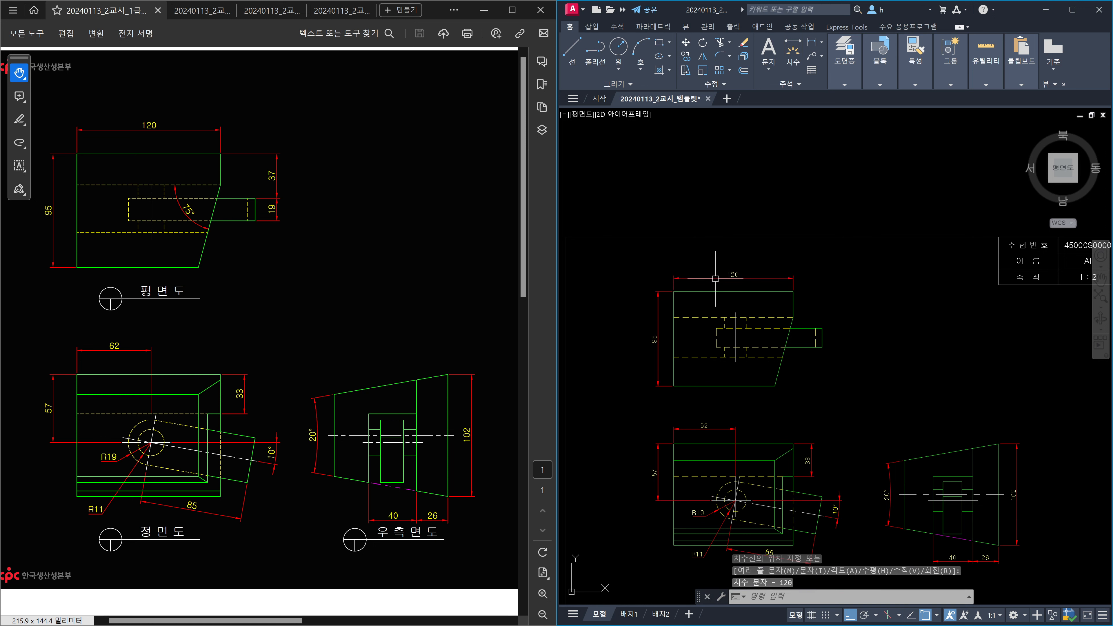
# Add the 37 linear dimension on the plan view's right side.
pyautogui.scroll(2, 714, 311)
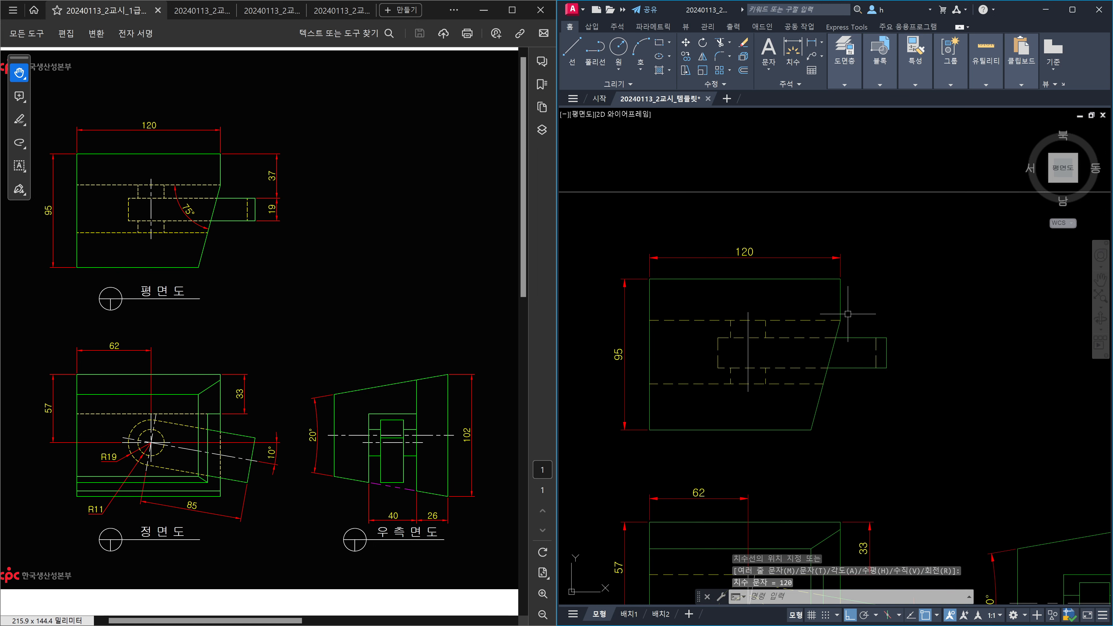
pyautogui.moveTo(821, 298)
pyautogui.mouseDown(button='middle')
pyautogui.moveTo(822, 277)
pyautogui.moveTo(796, 277)
pyautogui.mouseUp(button='middle')
pyautogui.press('space')
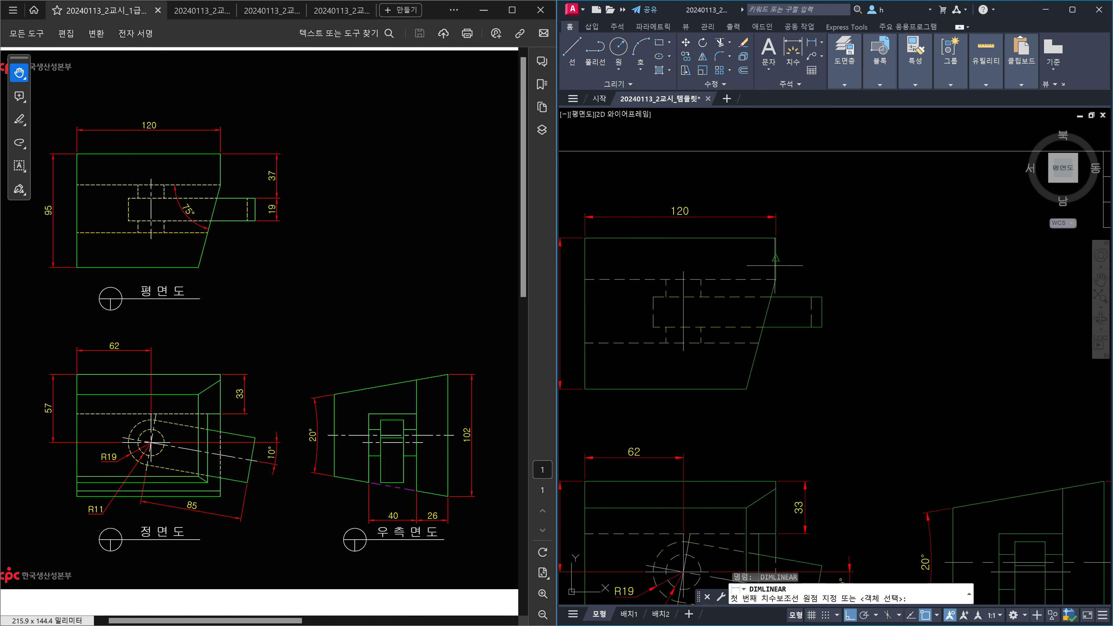
pyautogui.click(774, 239)
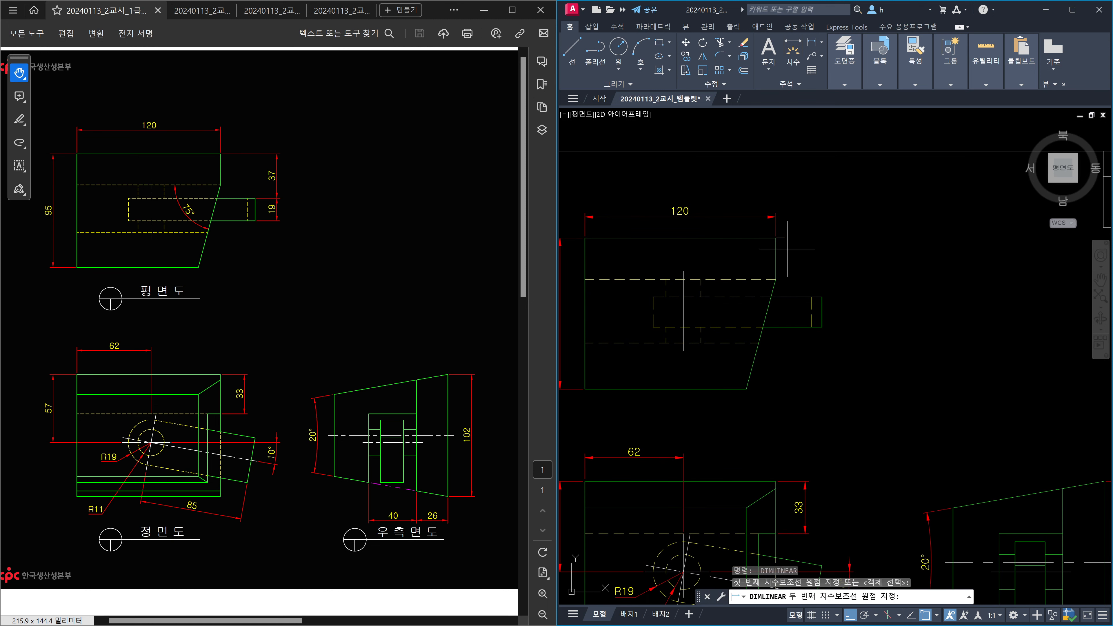
pyautogui.click(822, 296)
pyautogui.scroll(-5, 828, 288)
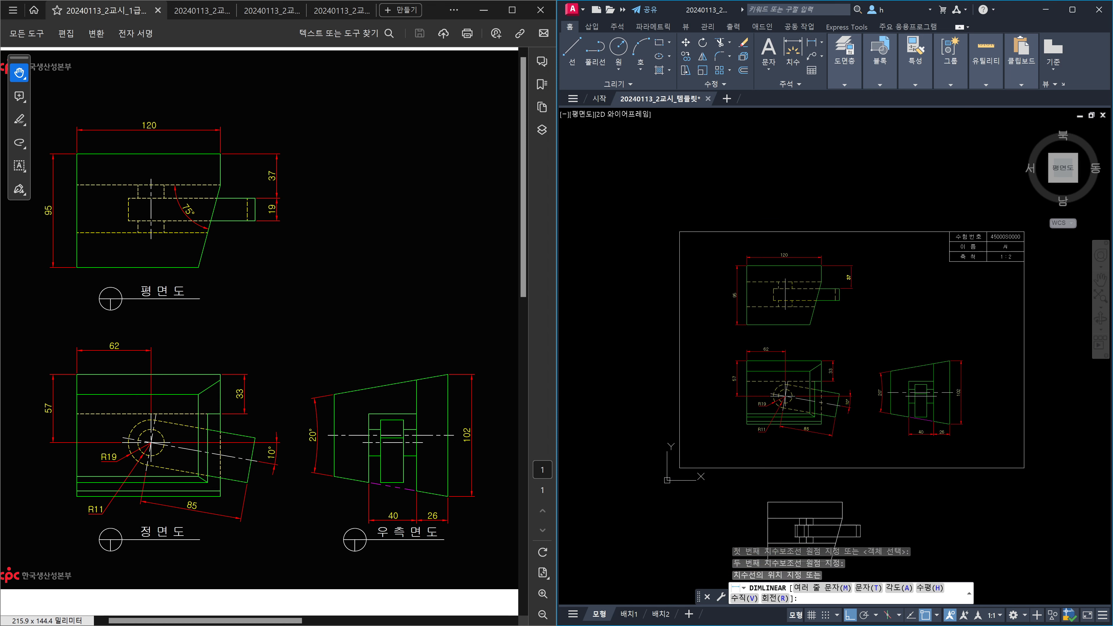
pyautogui.scroll(10, 846, 454)
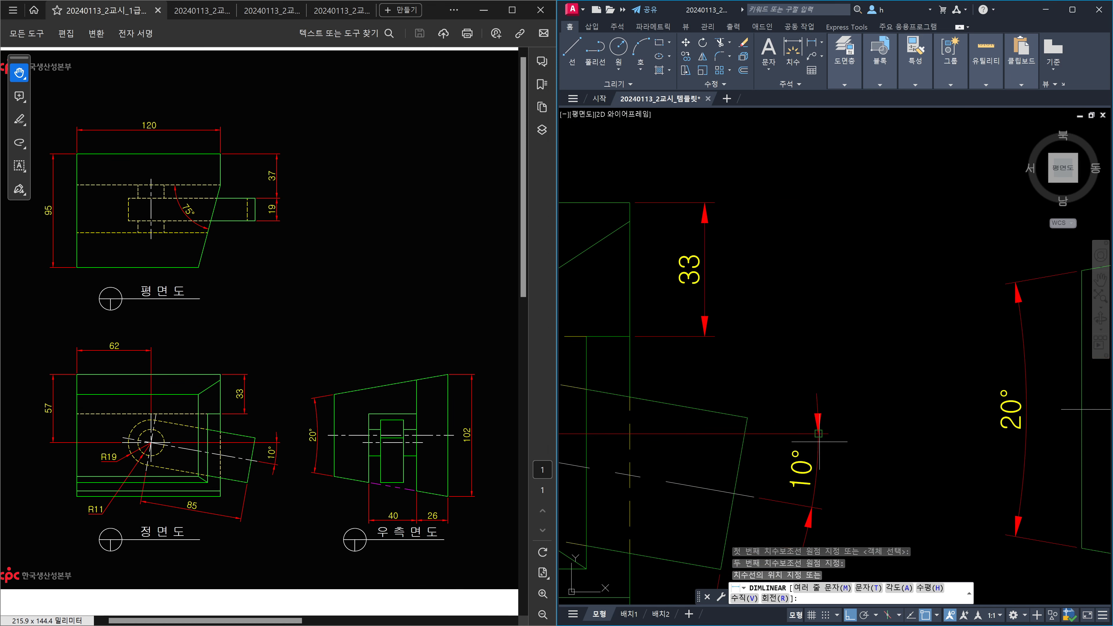
pyautogui.click(818, 440)
pyautogui.scroll(-4, 878, 386)
pyautogui.moveTo(868, 271); pyautogui.dragTo(864, 403, button='middle')
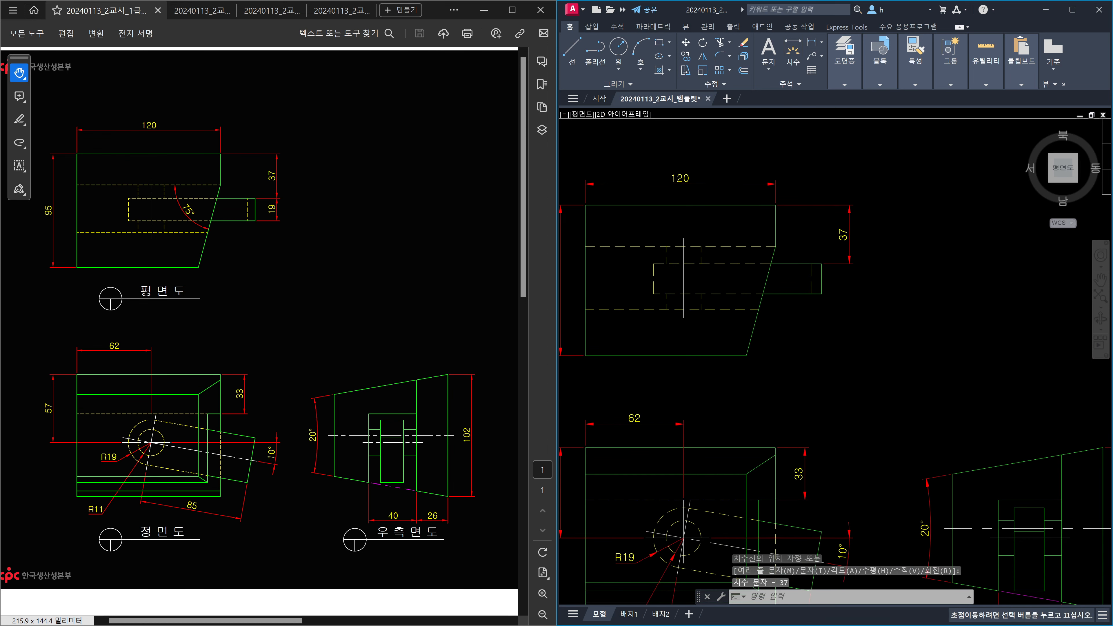
pyautogui.moveTo(860, 300); pyautogui.dragTo(853, 353, button='middle')
# Continue a 19 dimension below the 37 using DCO.
pyautogui.press('Escape')
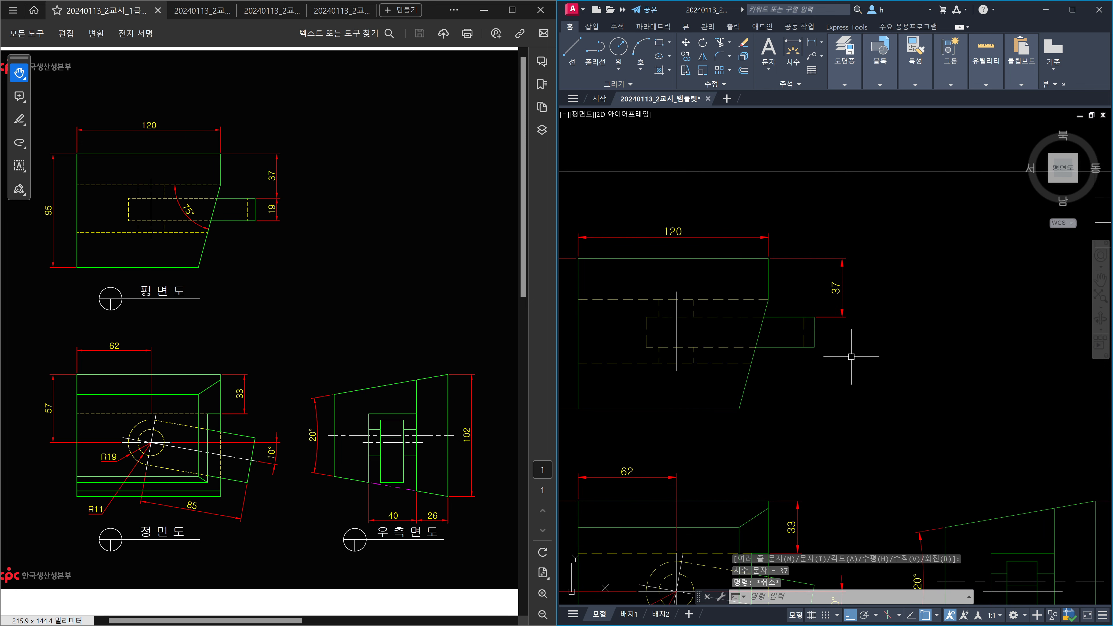
pyautogui.press('Escape')
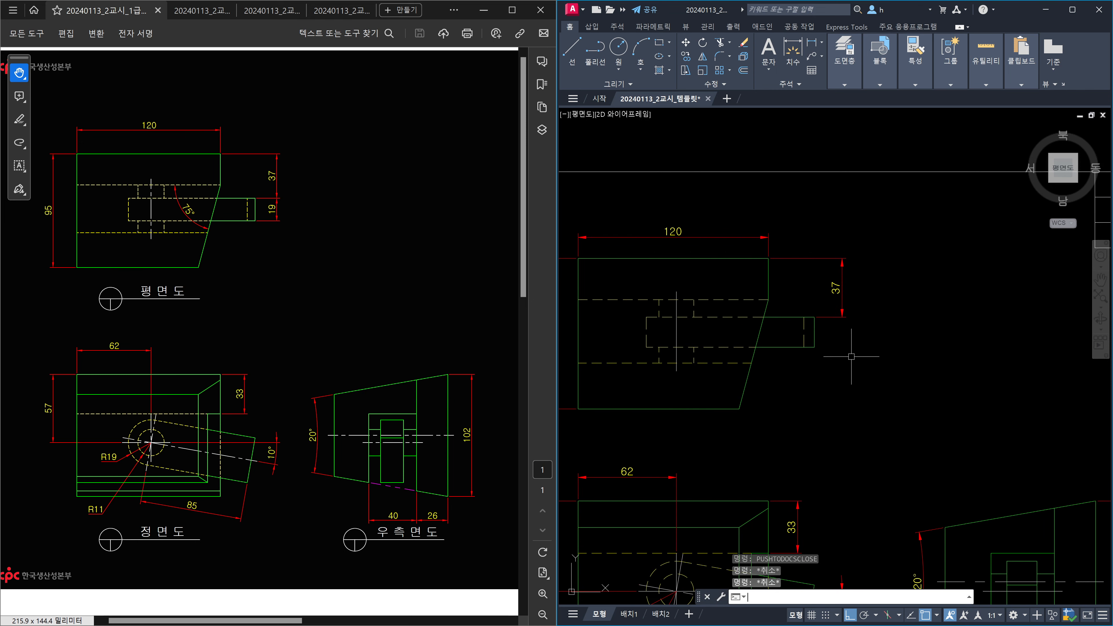
pyautogui.write('dco')
pyautogui.press('Return')
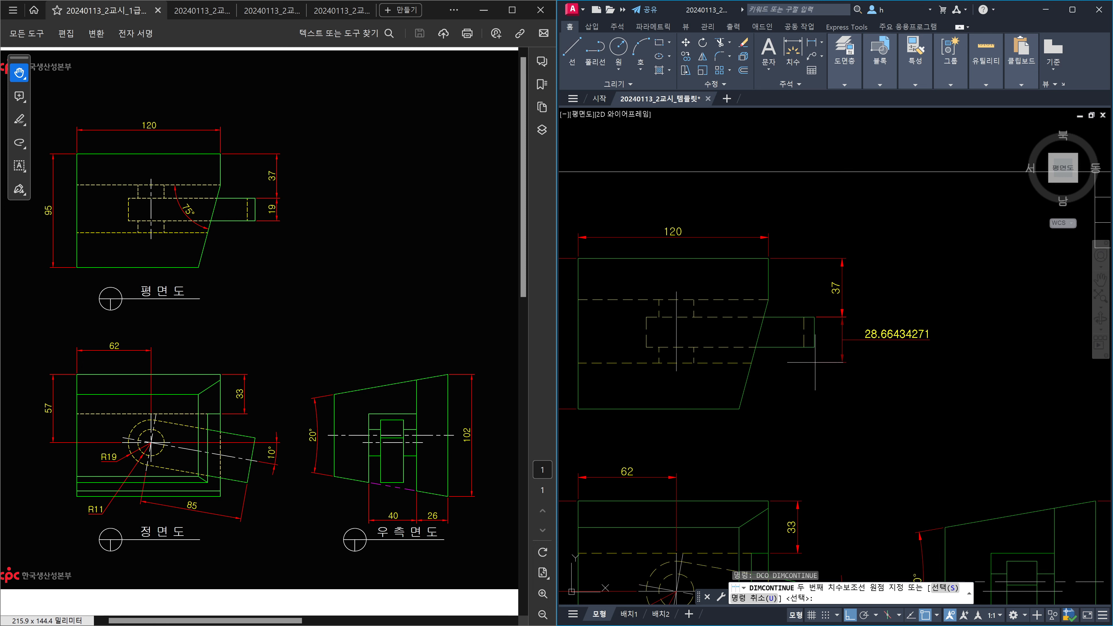
pyautogui.click(814, 347)
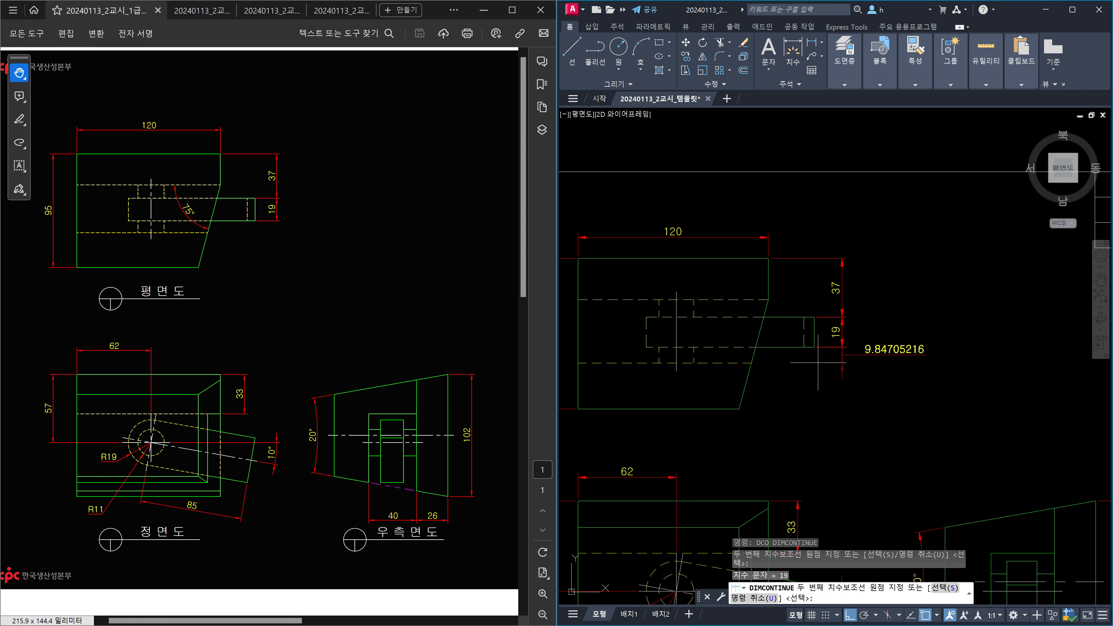
pyautogui.press('Escape')
# Place a 75° DAN angle dimension between the plan view's hidden line and slanted arm.
pyautogui.write('dan')
pyautogui.press('Return')
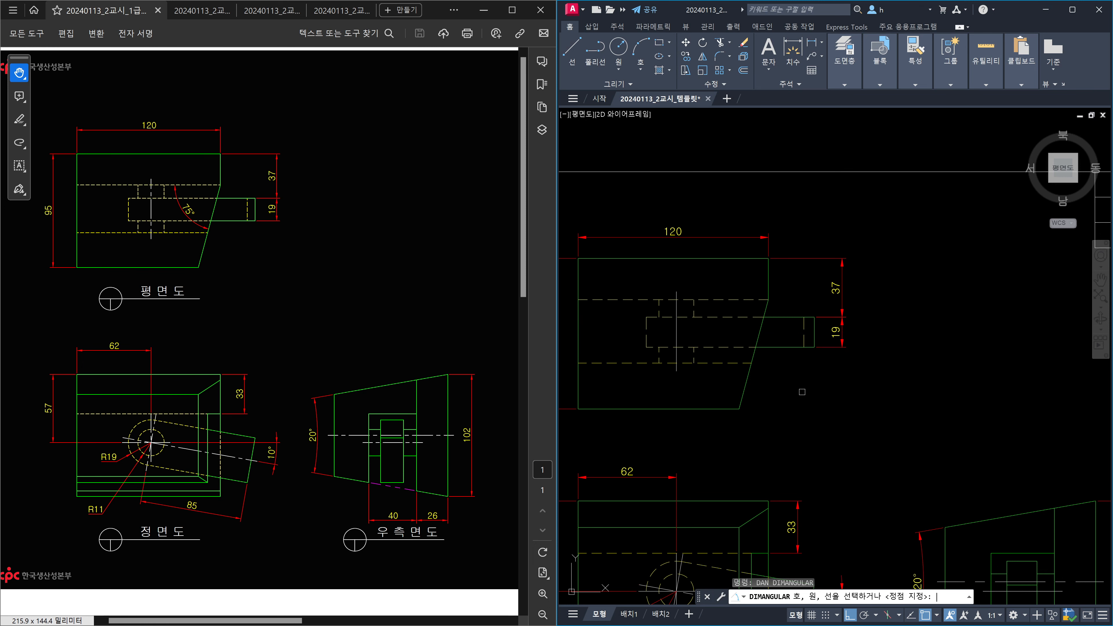
pyautogui.click(744, 299)
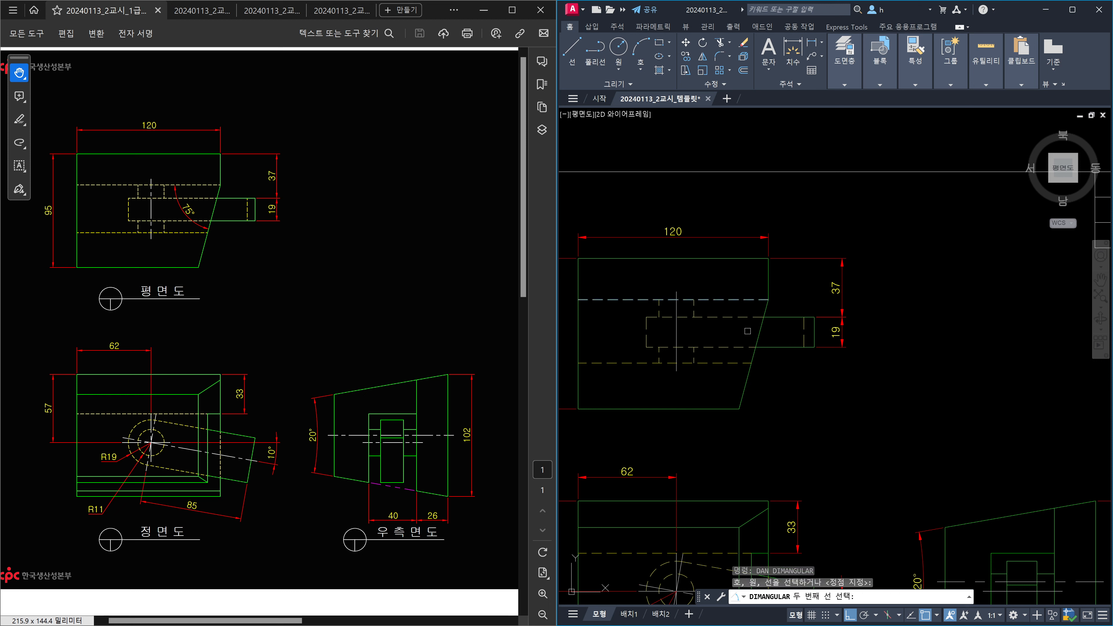
pyautogui.click(756, 342)
pyautogui.scroll(5, 740, 332)
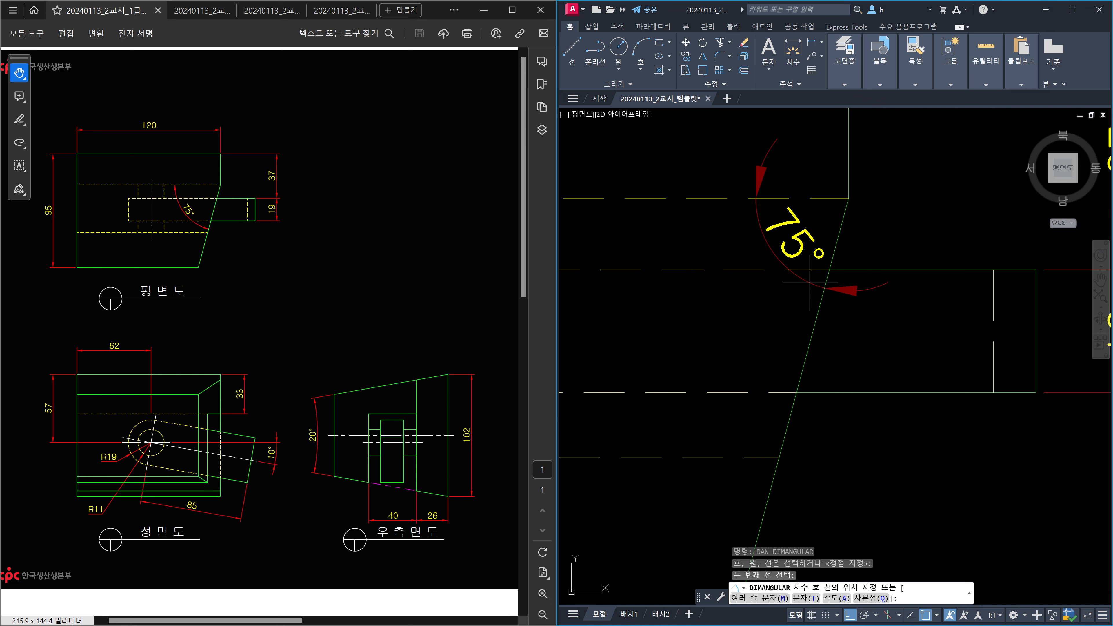
pyautogui.moveTo(677, 446); pyautogui.dragTo(904, 364, button='middle')
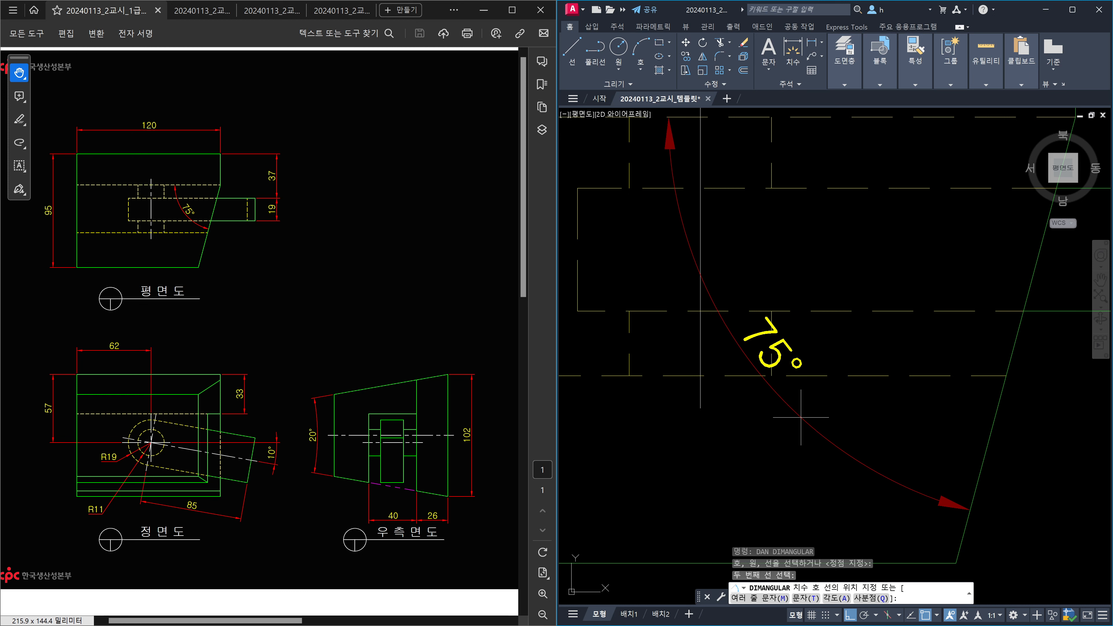
pyautogui.moveTo(887, 268); pyautogui.dragTo(791, 363, button='middle')
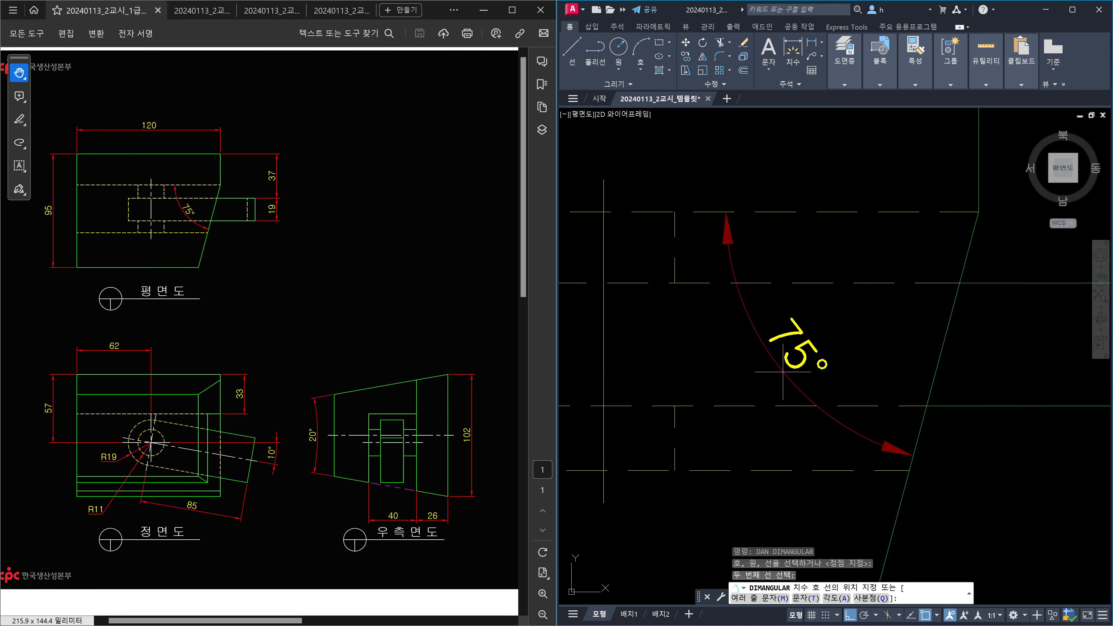
pyautogui.click(783, 372)
pyautogui.scroll(-5, 917, 341)
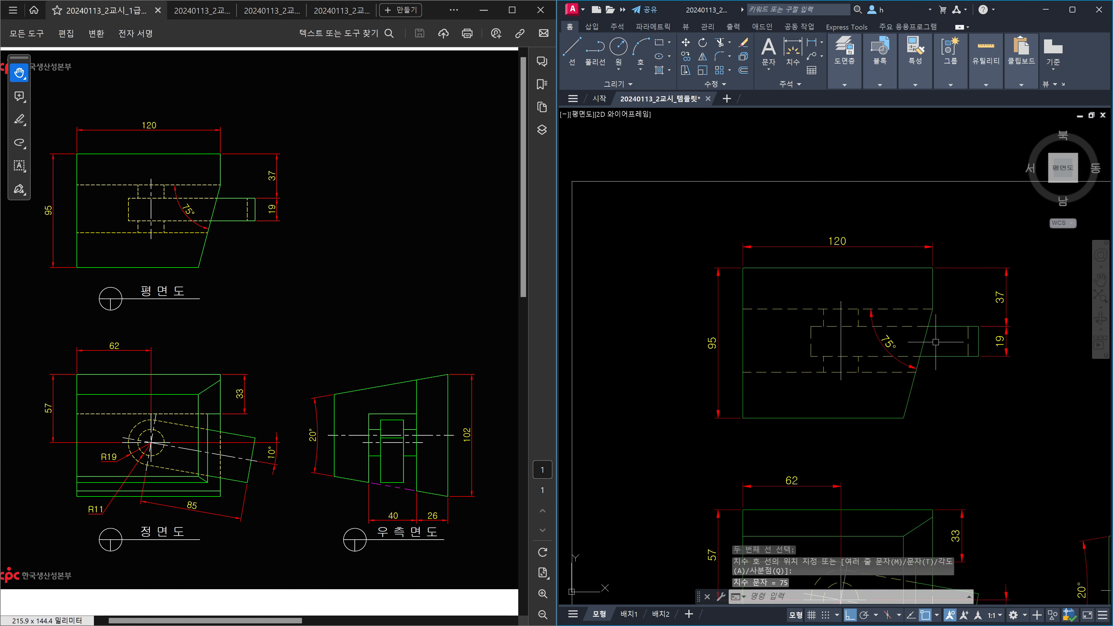
pyautogui.press('Escape')
pyautogui.scroll(-3, 956, 359)
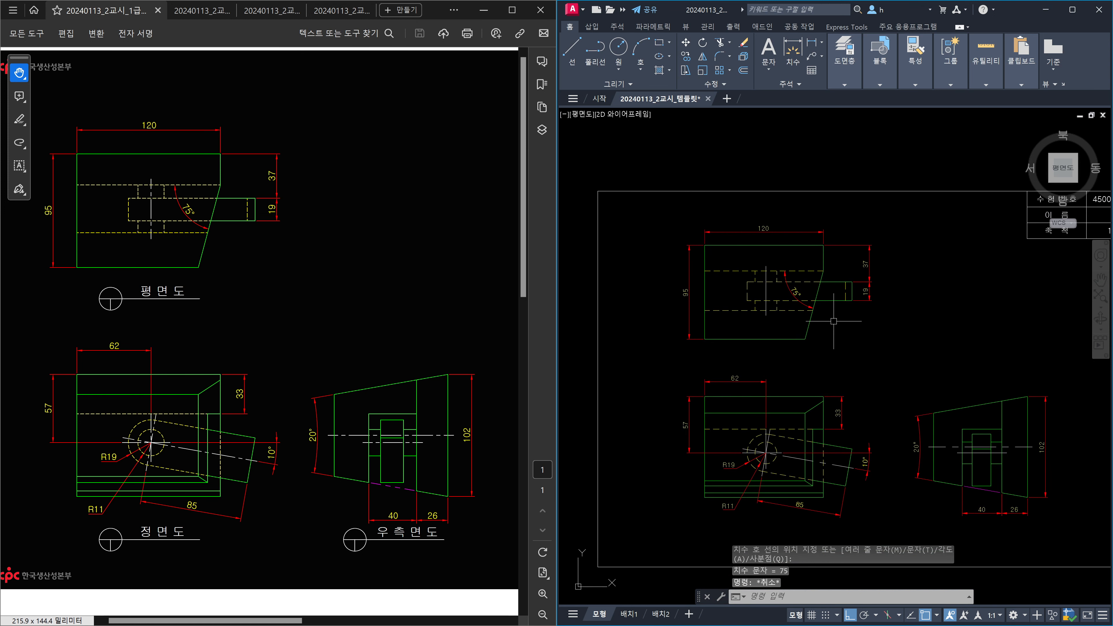
# Zoom All and erase the stray plan-view copy lying below the frame.
pyautogui.write('z')
pyautogui.press('Return')
pyautogui.write('a')
pyautogui.press('Return')
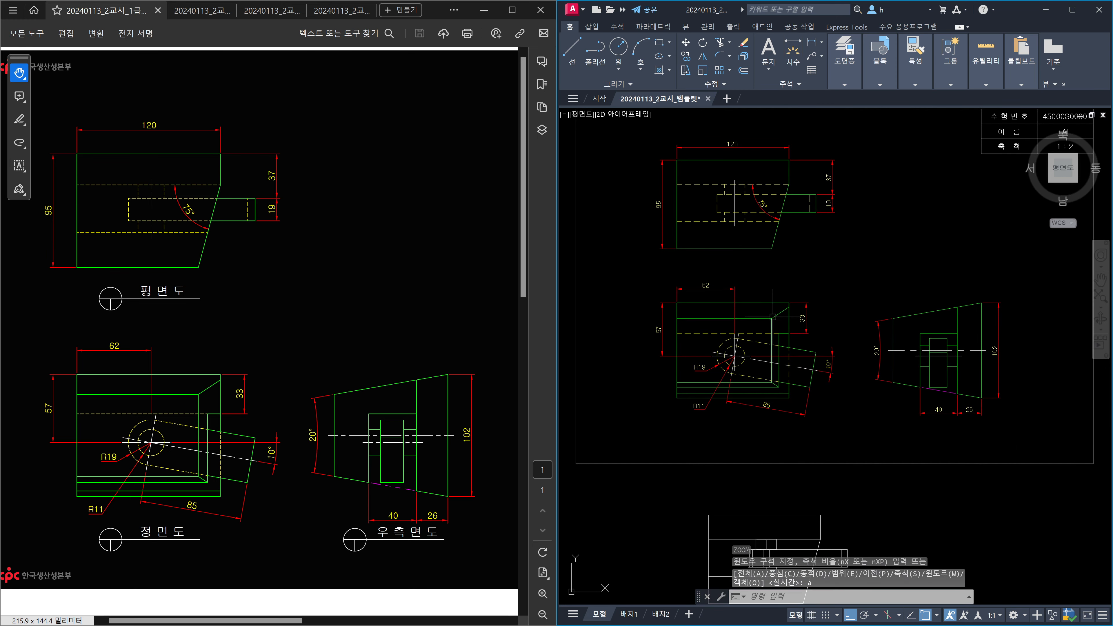
pyautogui.moveTo(822, 370); pyautogui.dragTo(822, 277, button='middle')
pyautogui.click(871, 484)
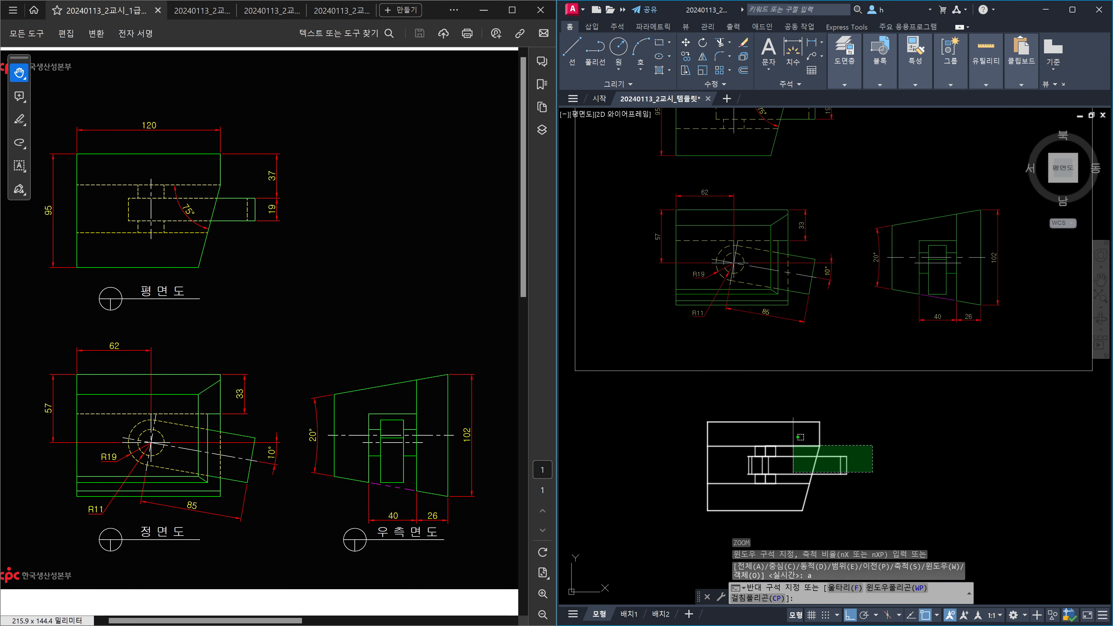
pyautogui.click(777, 444)
pyautogui.press('Delete')
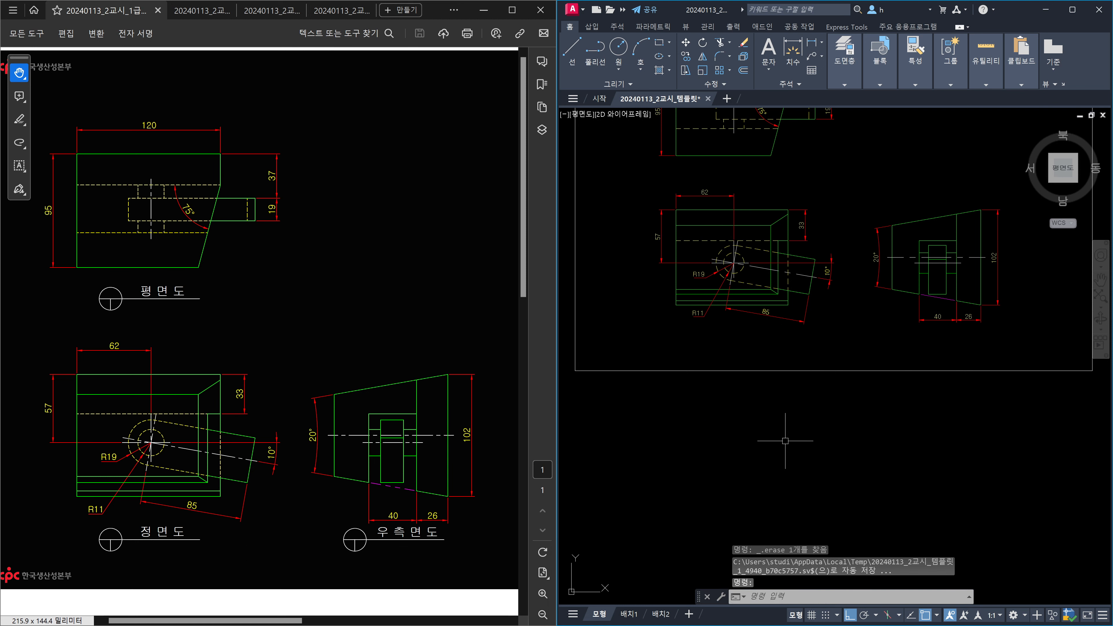
pyautogui.press('Escape')
# Zoom All again and select all drawing objects.
pyautogui.write('z')
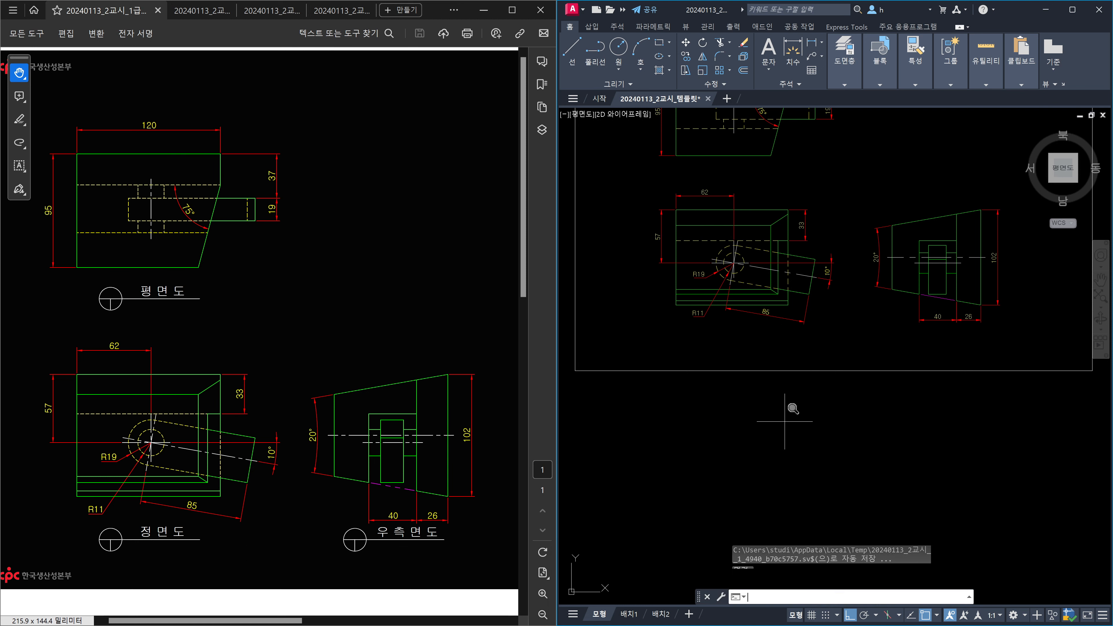
pyautogui.press('Return')
pyautogui.write('a')
pyautogui.press('Return')
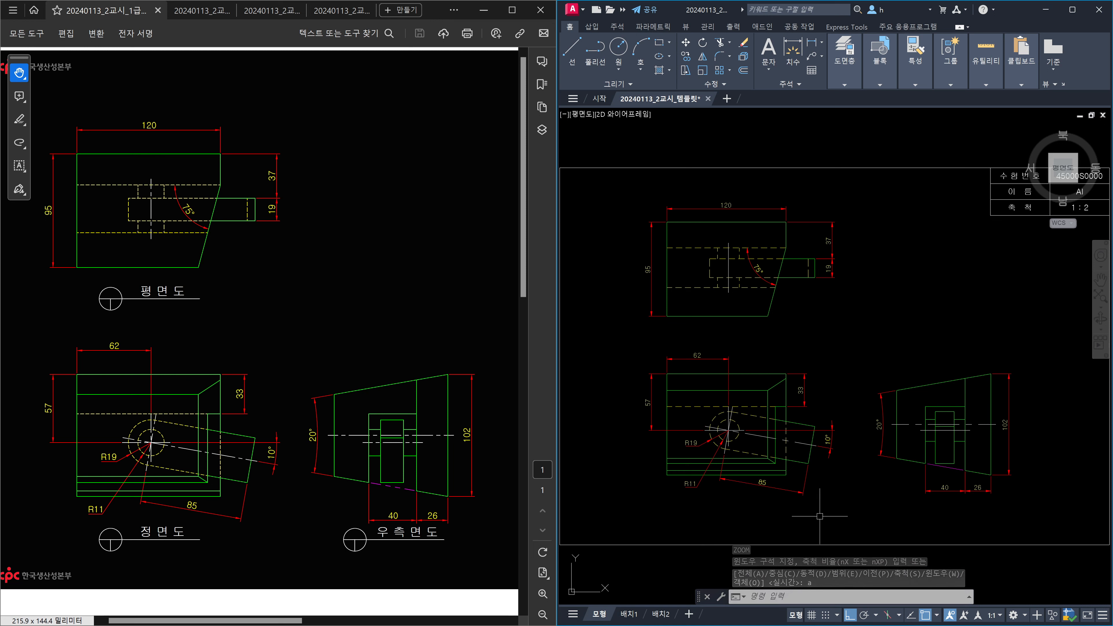
pyautogui.scroll(-3, 876, 480)
pyautogui.hotkey('ctrl', 'a')
# Begin moving the front and side views, then cancel the move.
pyautogui.press('Escape')
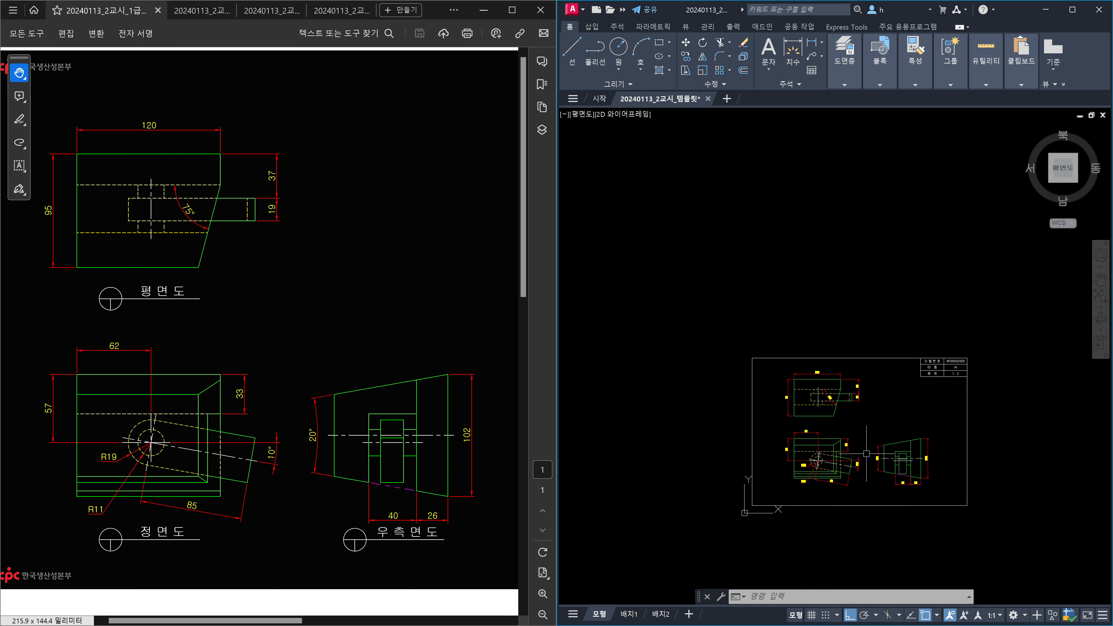
pyautogui.scroll(4, 870, 469)
pyautogui.moveTo(878, 478); pyautogui.dragTo(847, 407, button='middle')
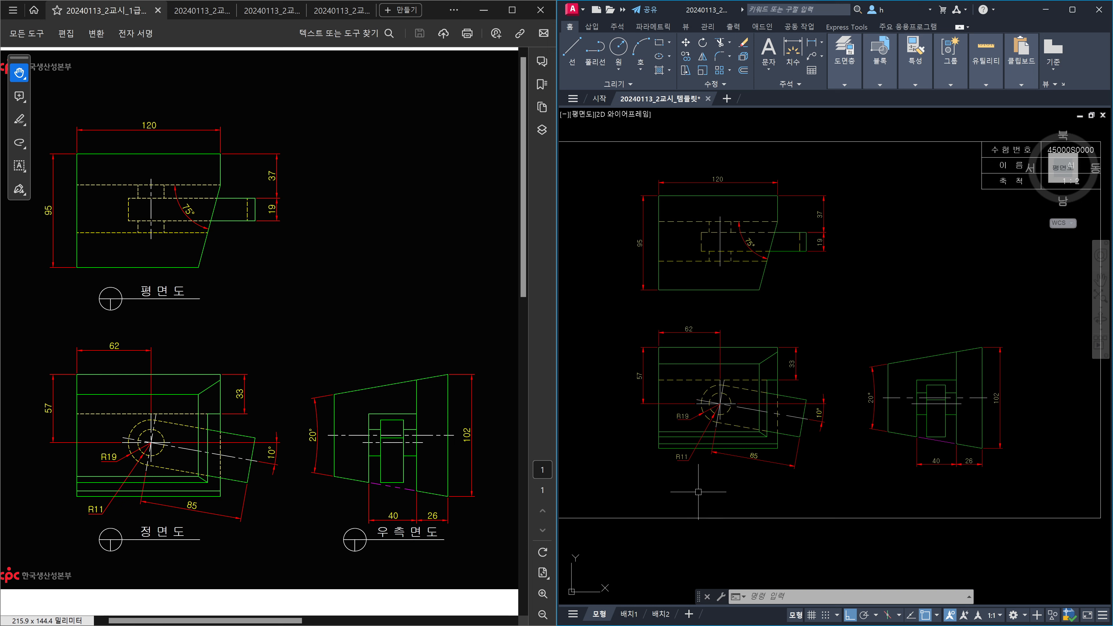
pyautogui.write('m')
pyautogui.press('Return')
pyautogui.click(624, 321)
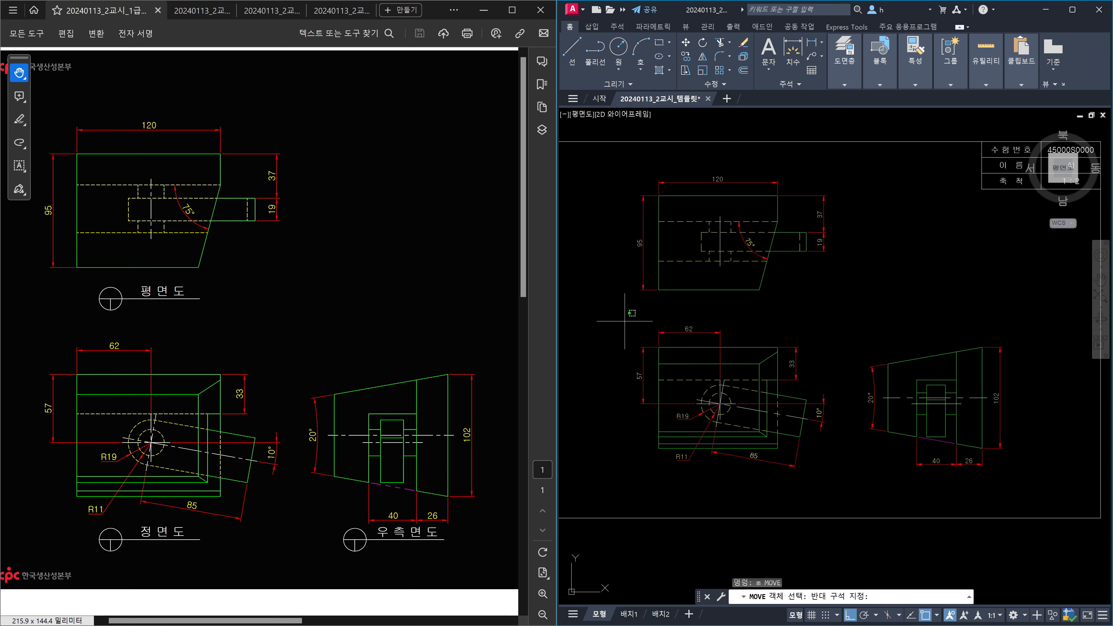
pyautogui.click(1045, 519)
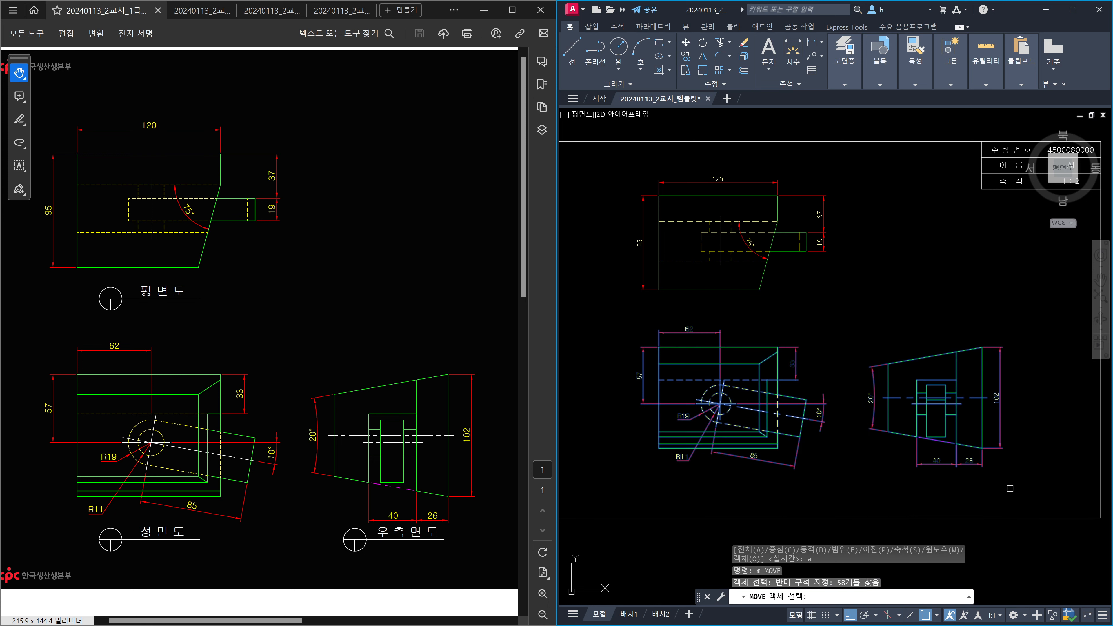
pyautogui.press('Return')
pyautogui.click(876, 286)
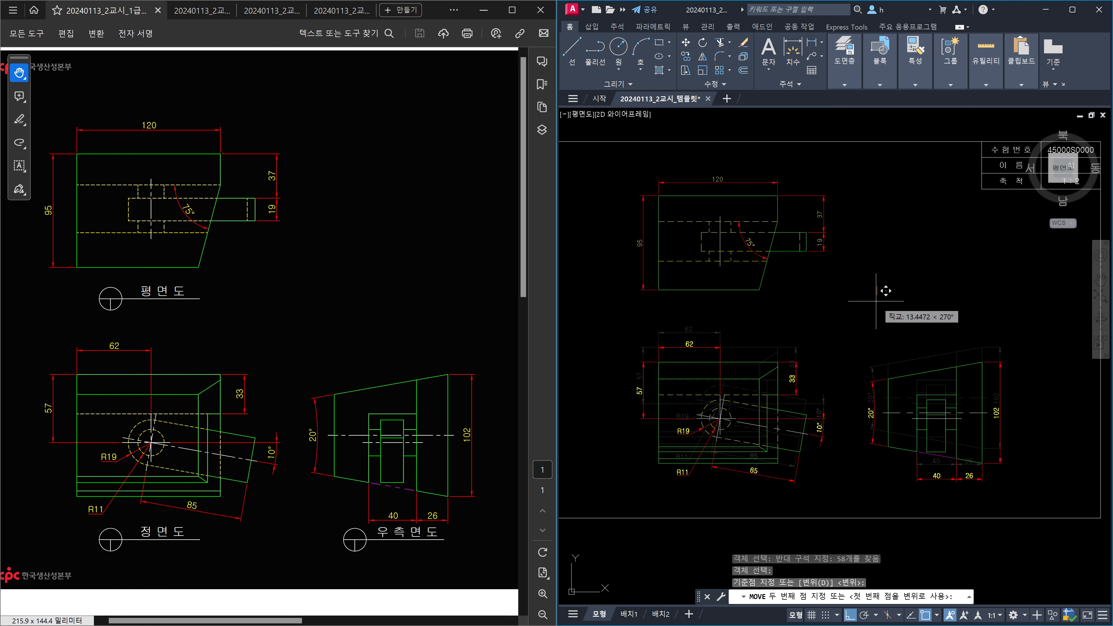
pyautogui.press('Escape')
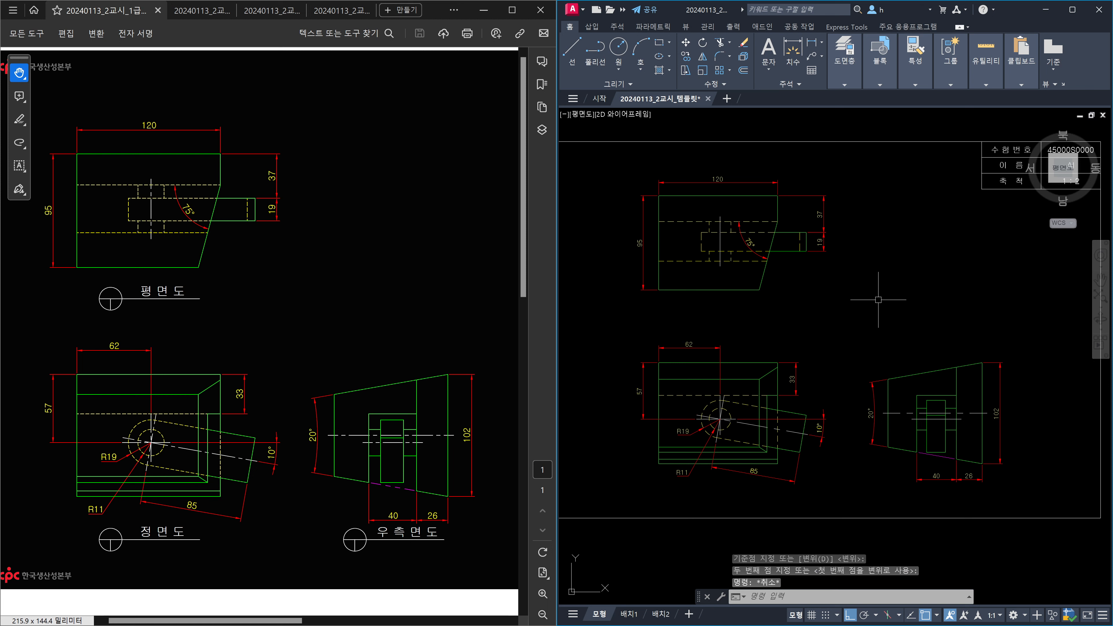
# Move the side view slightly to the right.
pyautogui.scroll(-4, 879, 301)
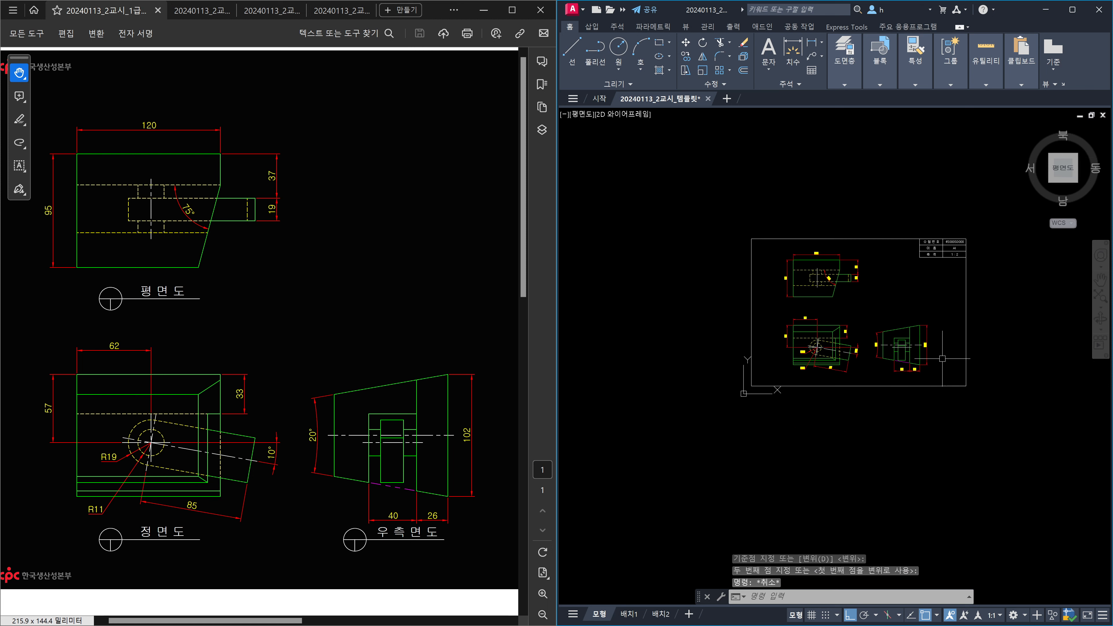
pyautogui.scroll(2, 902, 351)
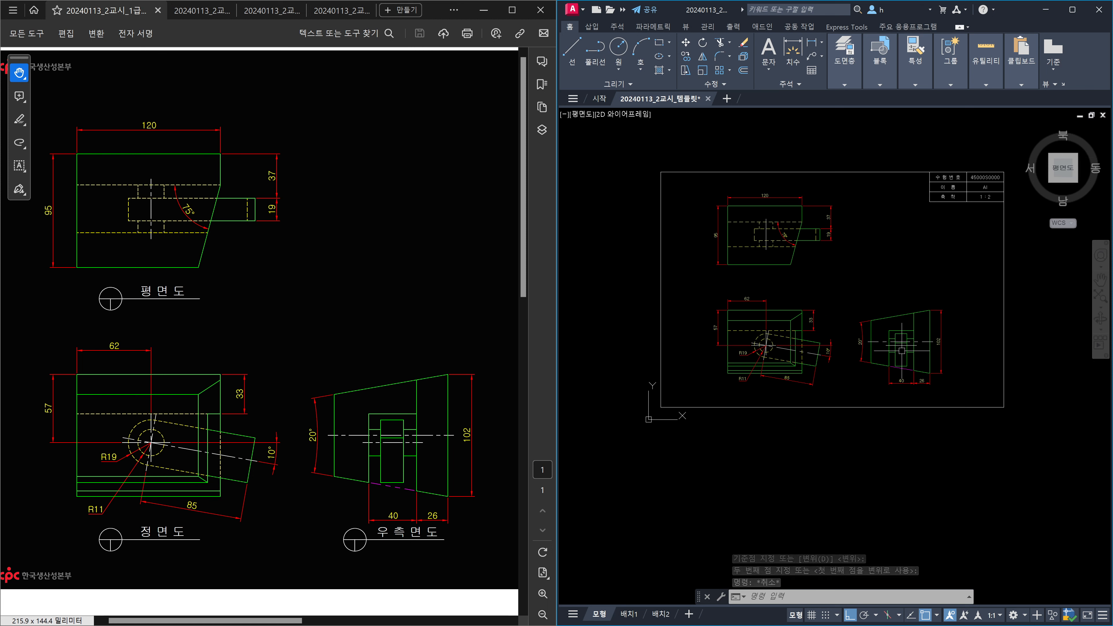
pyautogui.write('m')
pyautogui.press('Return')
pyautogui.click(845, 298)
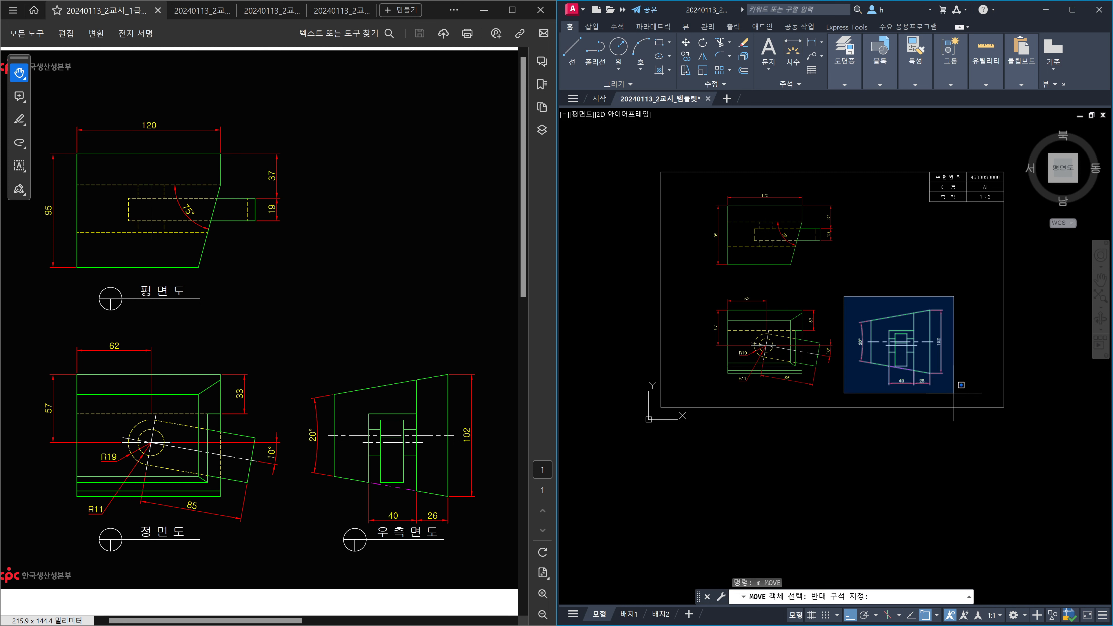
pyautogui.click(957, 396)
pyautogui.press('Return')
pyautogui.click(896, 288)
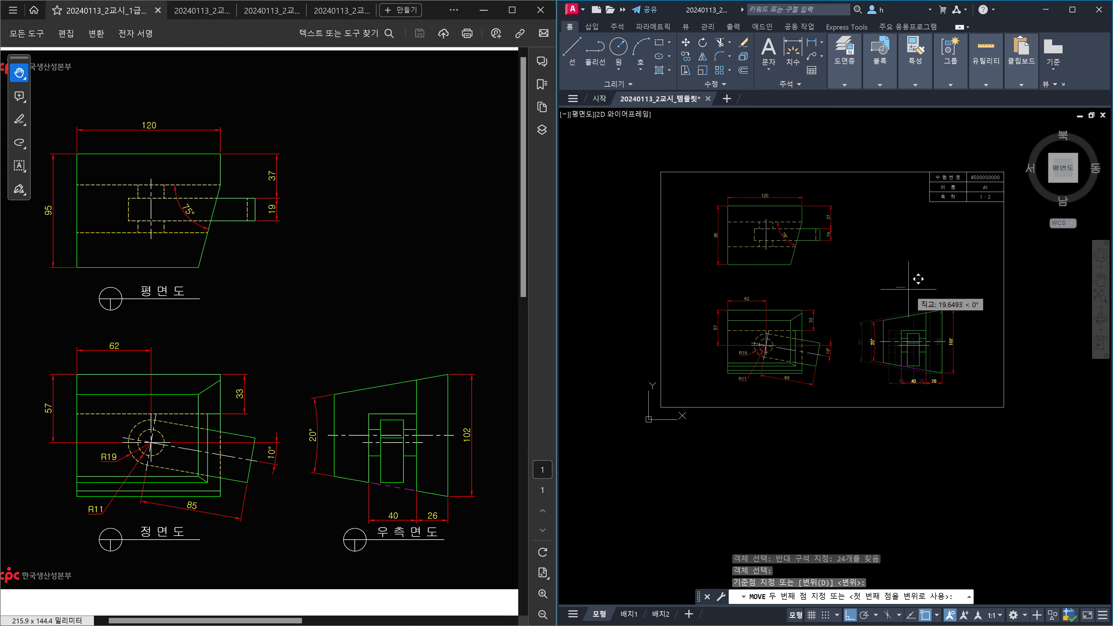
pyautogui.click(917, 279)
# Move the plan and front views slightly to the left.
pyautogui.press('Return')
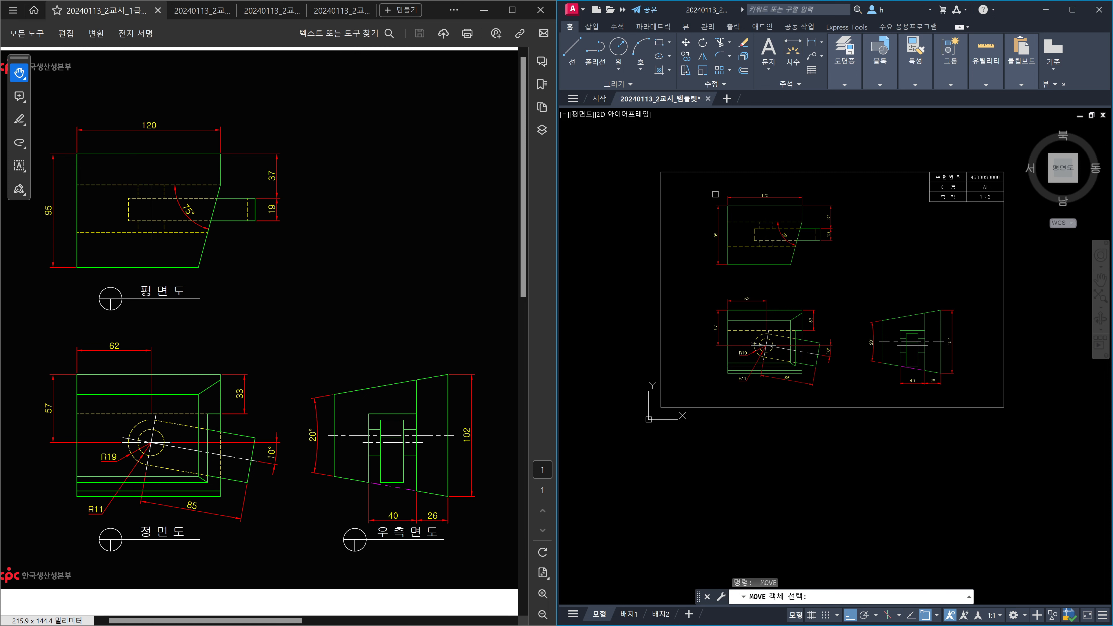
pyautogui.click(693, 155)
pyautogui.click(865, 441)
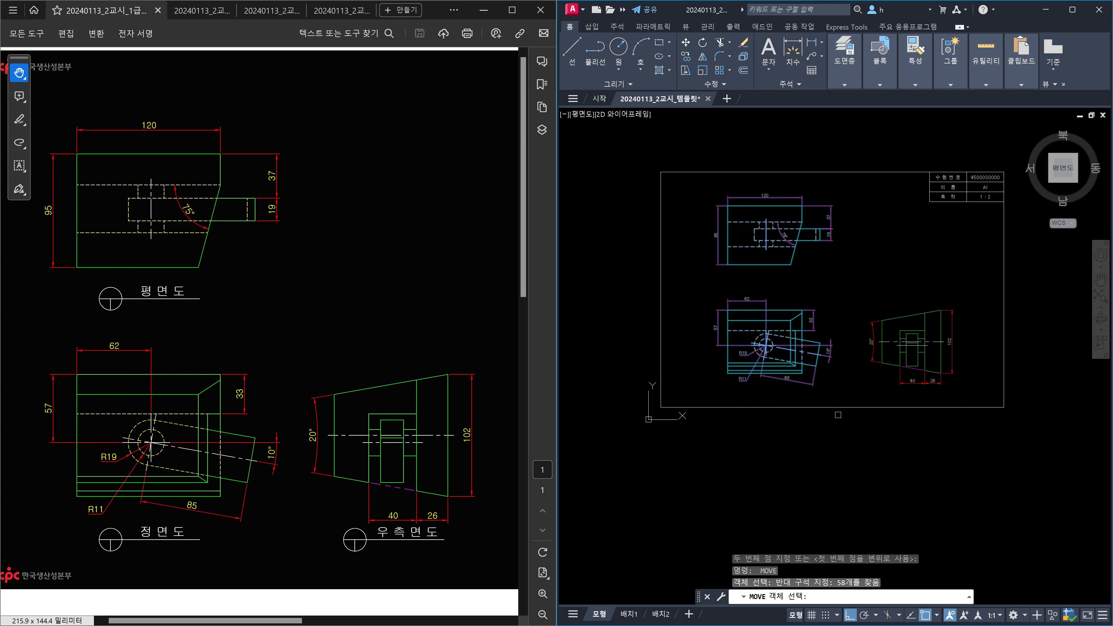
pyautogui.press('Return')
pyautogui.click(842, 295)
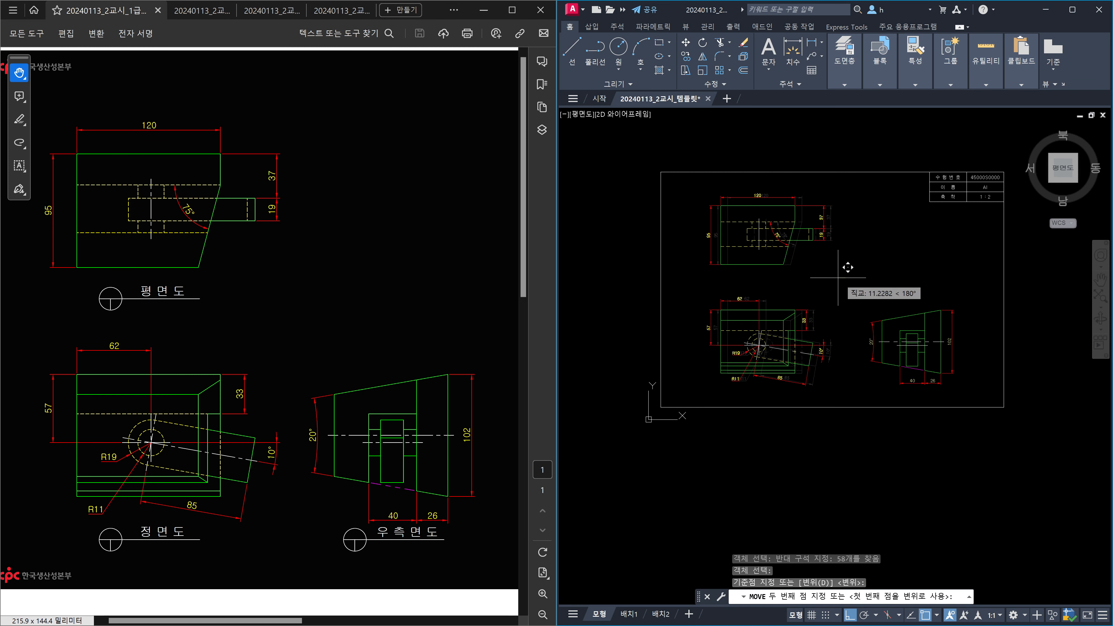
pyautogui.click(838, 278)
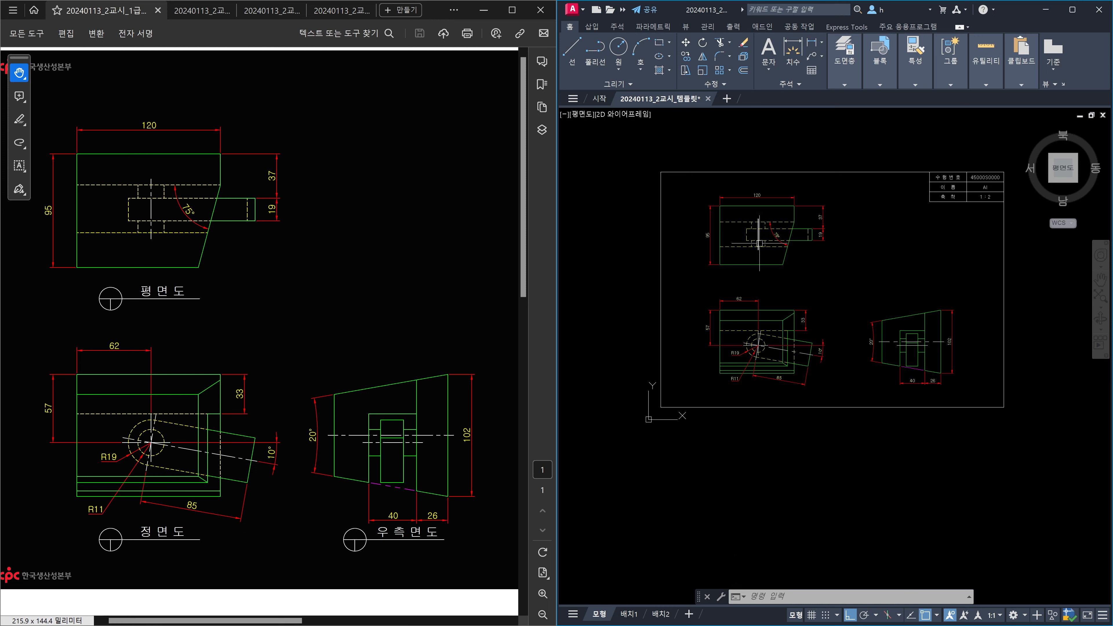
pyautogui.moveTo(882, 349)
pyautogui.scroll(4, 831, 423)
pyautogui.scroll(-2, 828, 406)
pyautogui.moveTo(843, 360); pyautogui.dragTo(846, 457, button='middle')
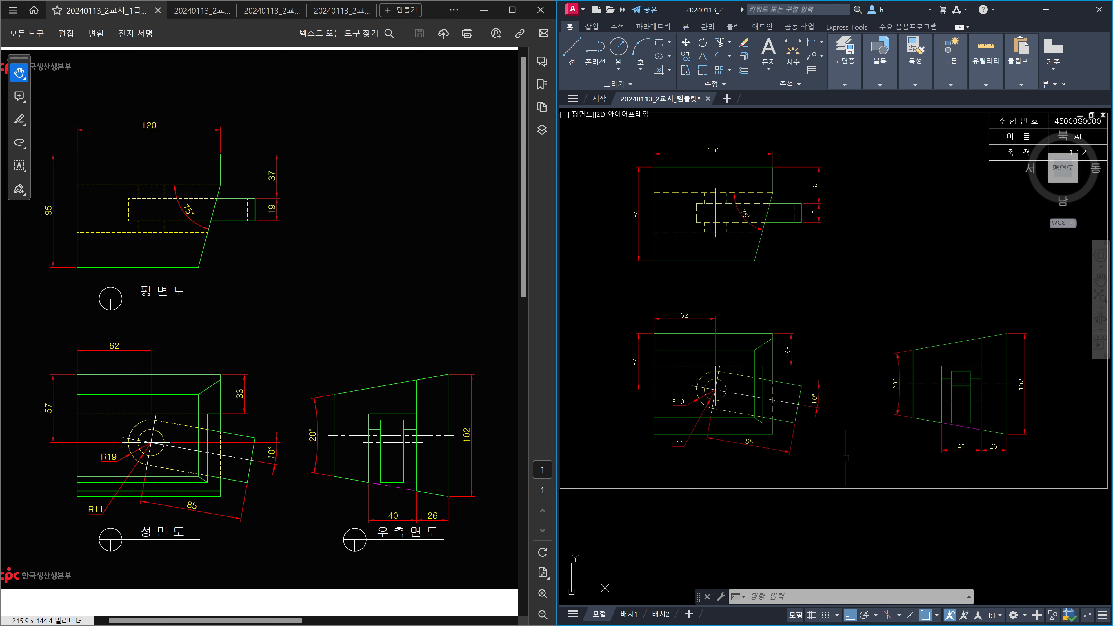
# Insert the TITLE block symbol below the front view.
pyautogui.write('i')
pyautogui.press('Return')
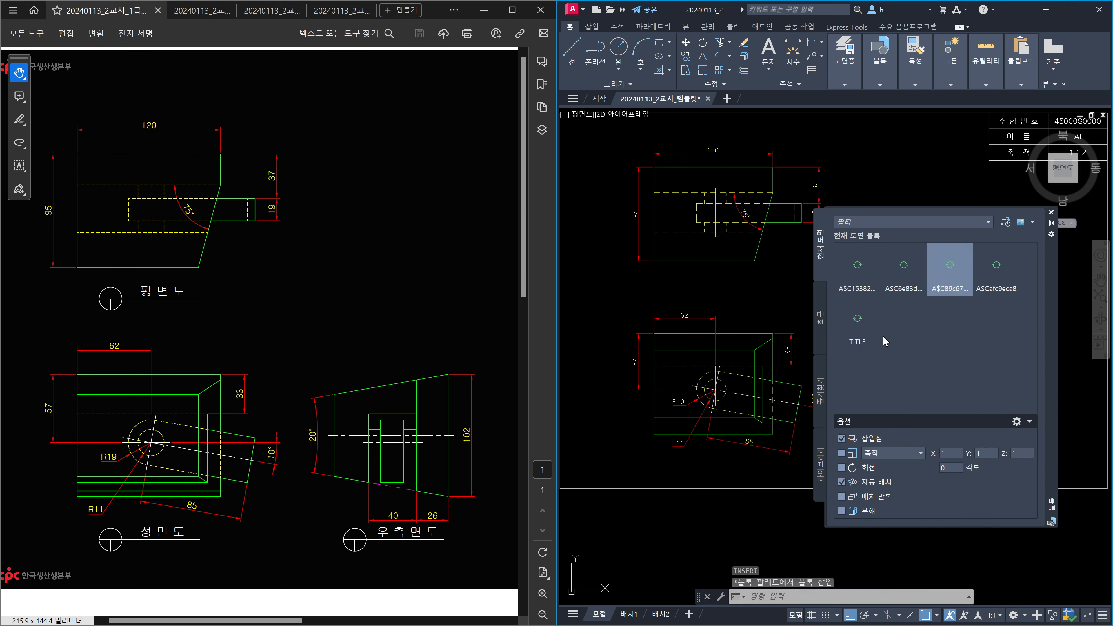
pyautogui.click(863, 333)
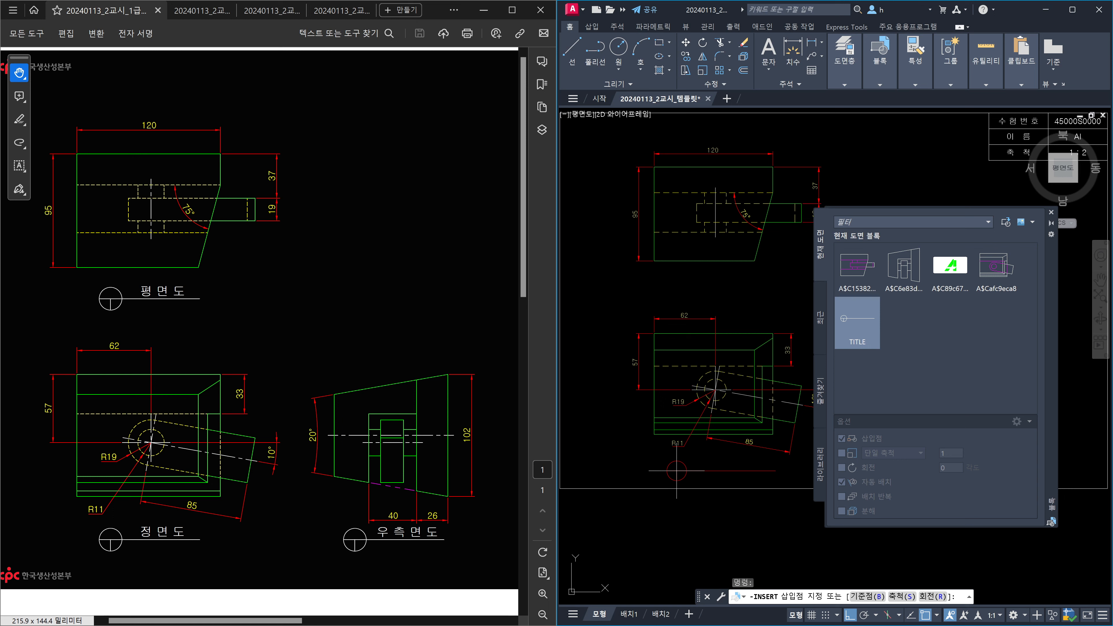
pyautogui.click(676, 472)
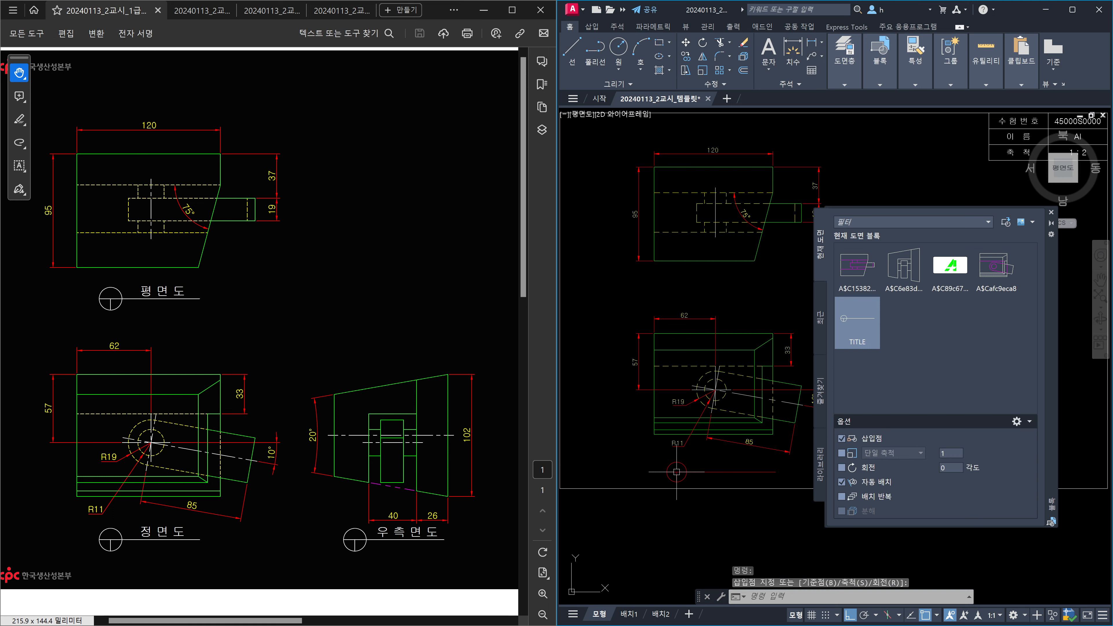
pyautogui.click(1050, 212)
# Select the label symbol's underline and open the layer list.
pyautogui.click(756, 479)
pyautogui.click(740, 454)
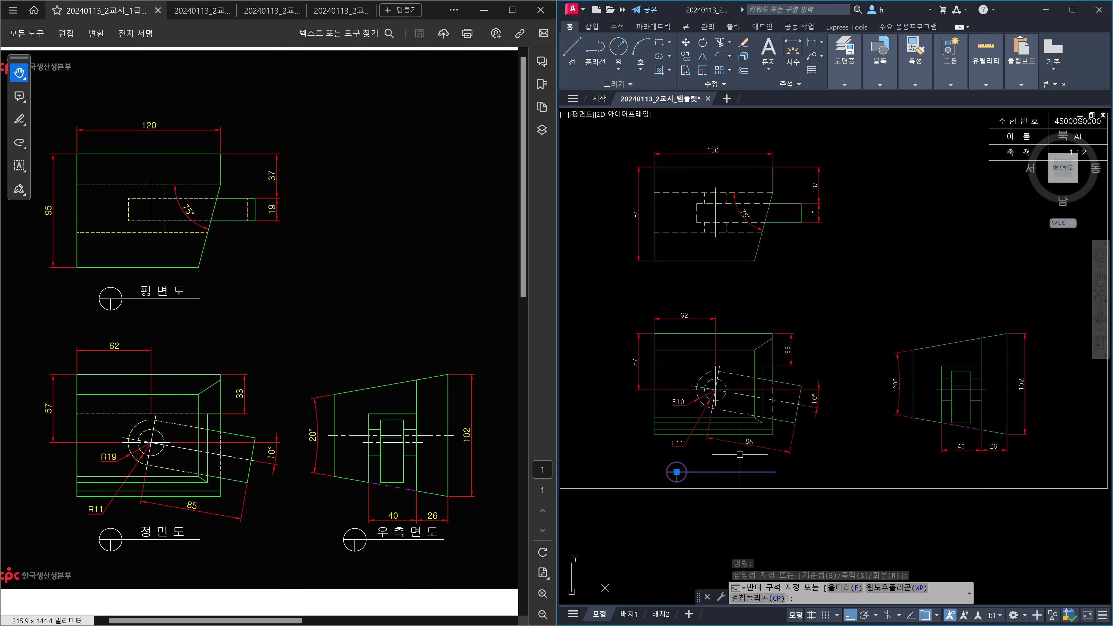
pyautogui.click(853, 82)
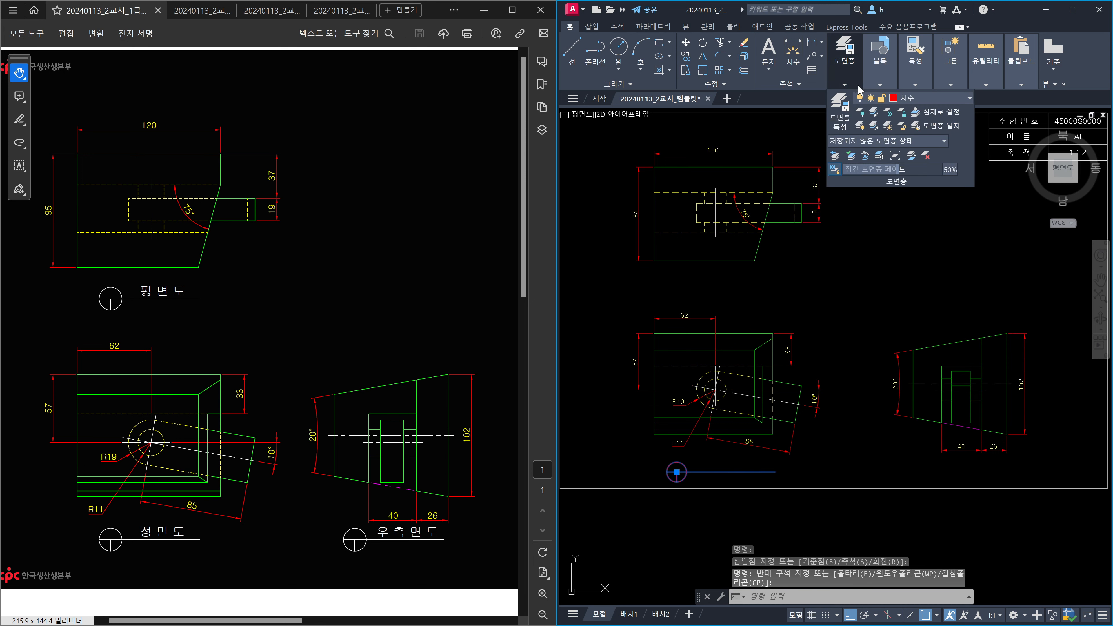
pyautogui.click(918, 98)
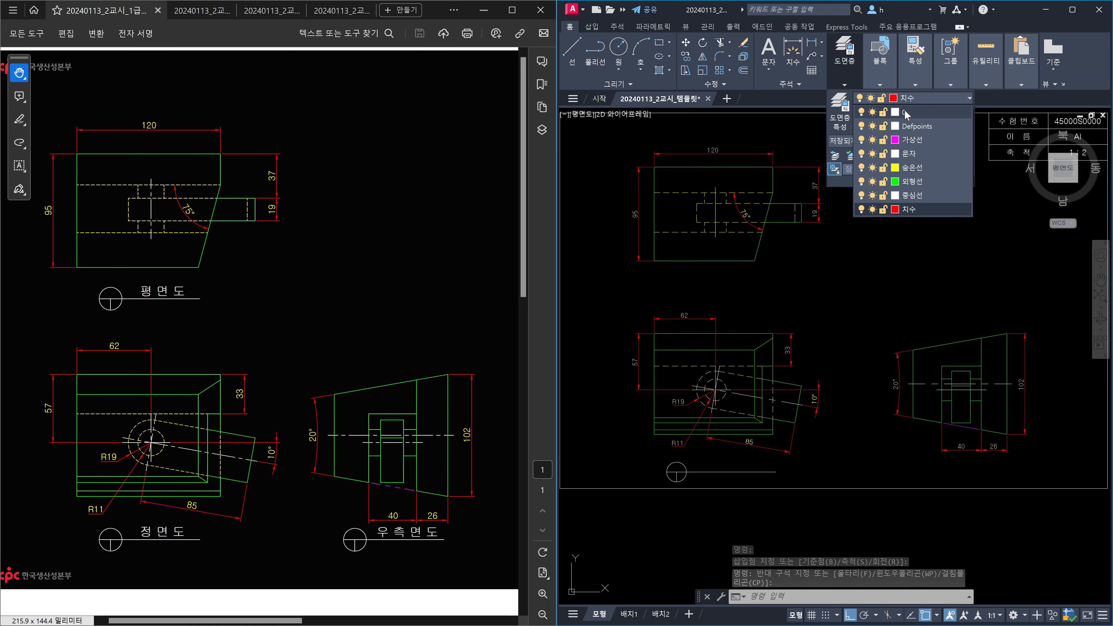
# Put the selected underline on layer 0.
pyautogui.click(909, 112)
pyautogui.press('Escape')
pyautogui.moveTo(884, 291); pyautogui.dragTo(804, 321, button='middle')
# Copy the title block's 수험번호 text beside the label symbol under the front view.
pyautogui.write('co')
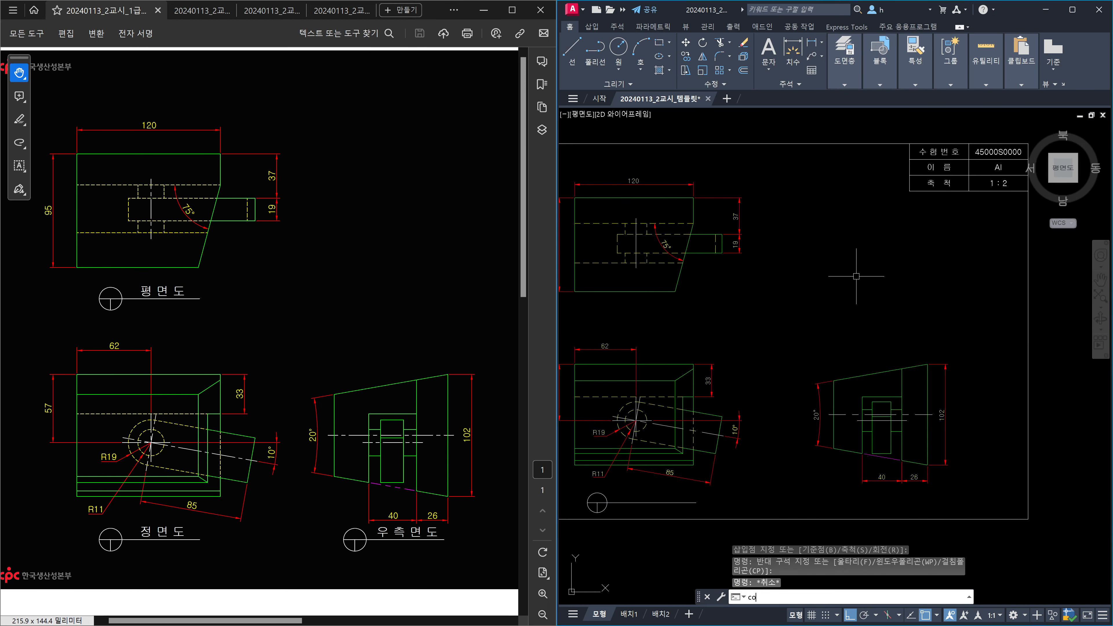
pyautogui.press('Return')
pyautogui.click(917, 151)
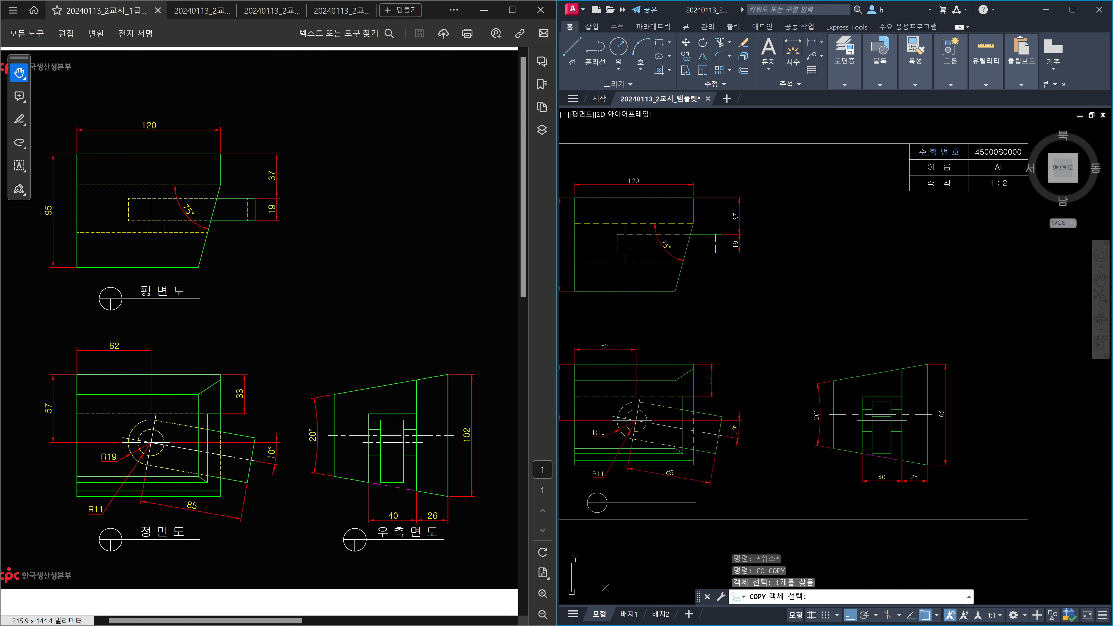
pyautogui.press('Return')
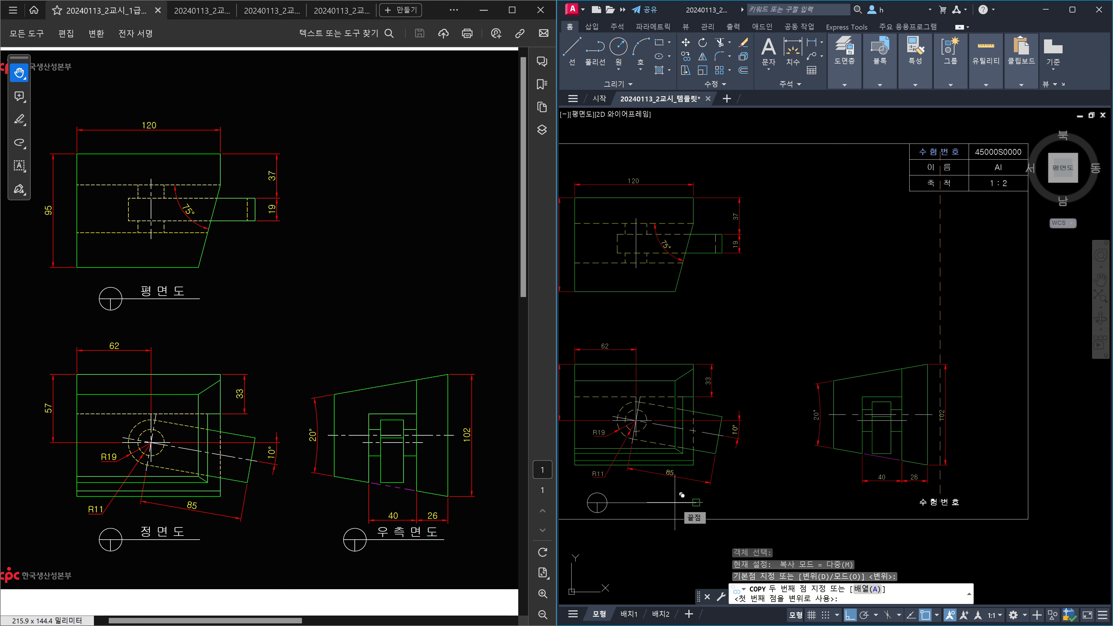
pyautogui.press('F8')
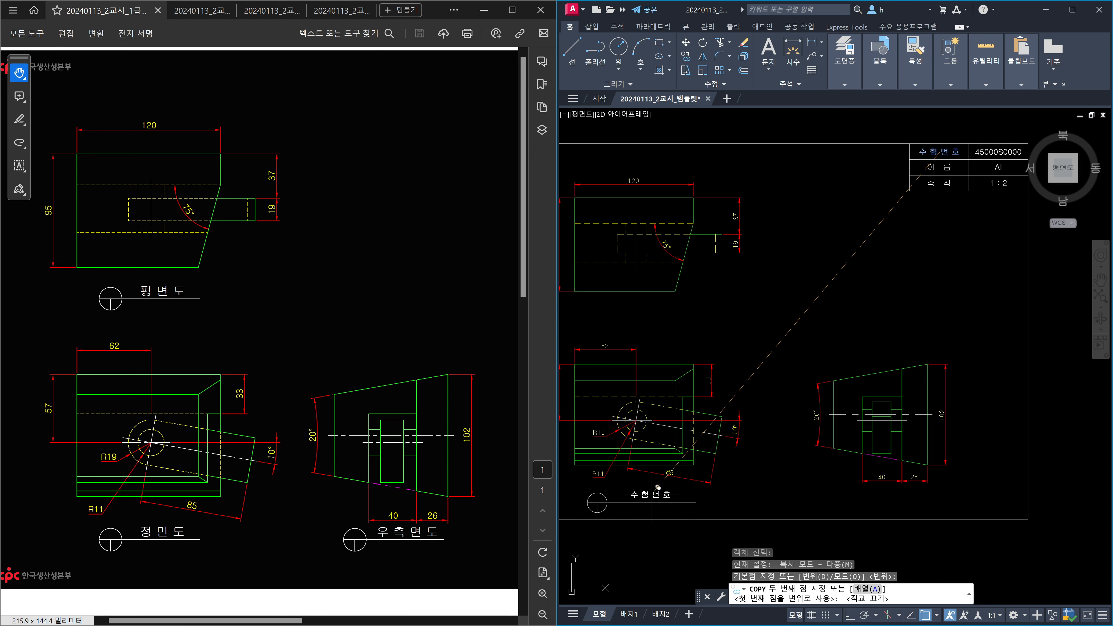
pyautogui.click(653, 494)
pyautogui.press('Return')
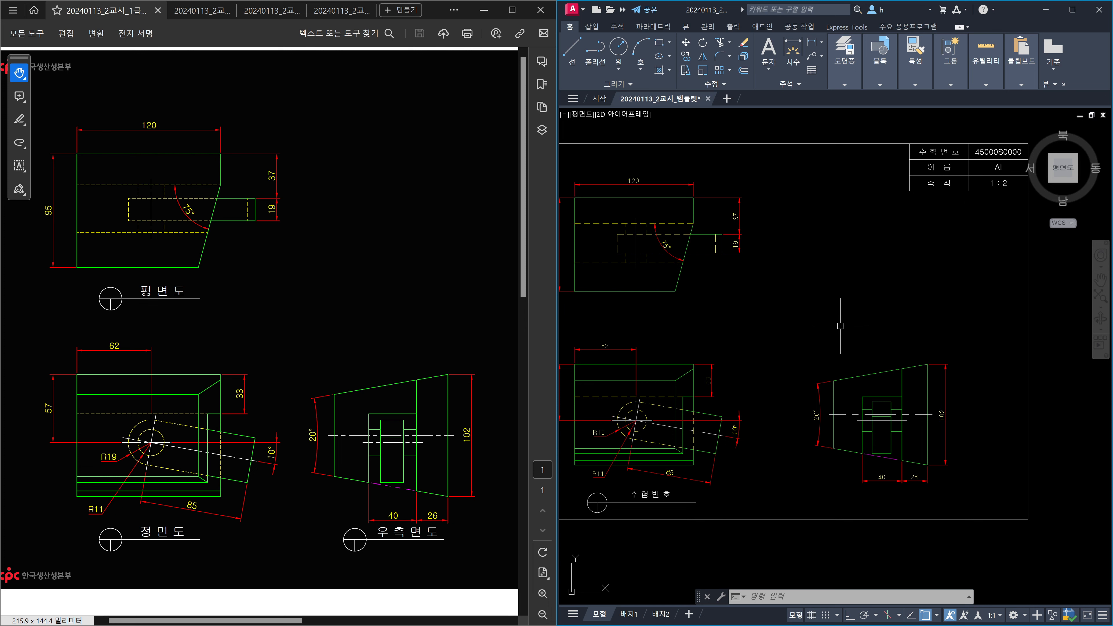
# Set the copied 수험번호 text's height to 8 in the Properties palette.
pyautogui.moveTo(762, 426); pyautogui.dragTo(832, 390, button='middle')
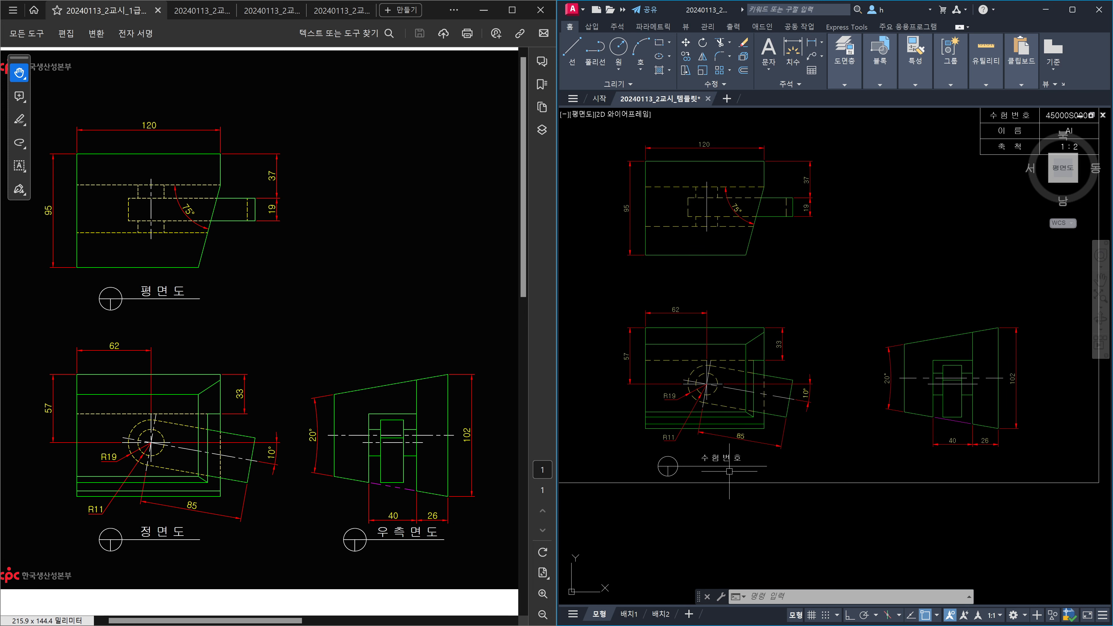
pyautogui.scroll(2, 729, 471)
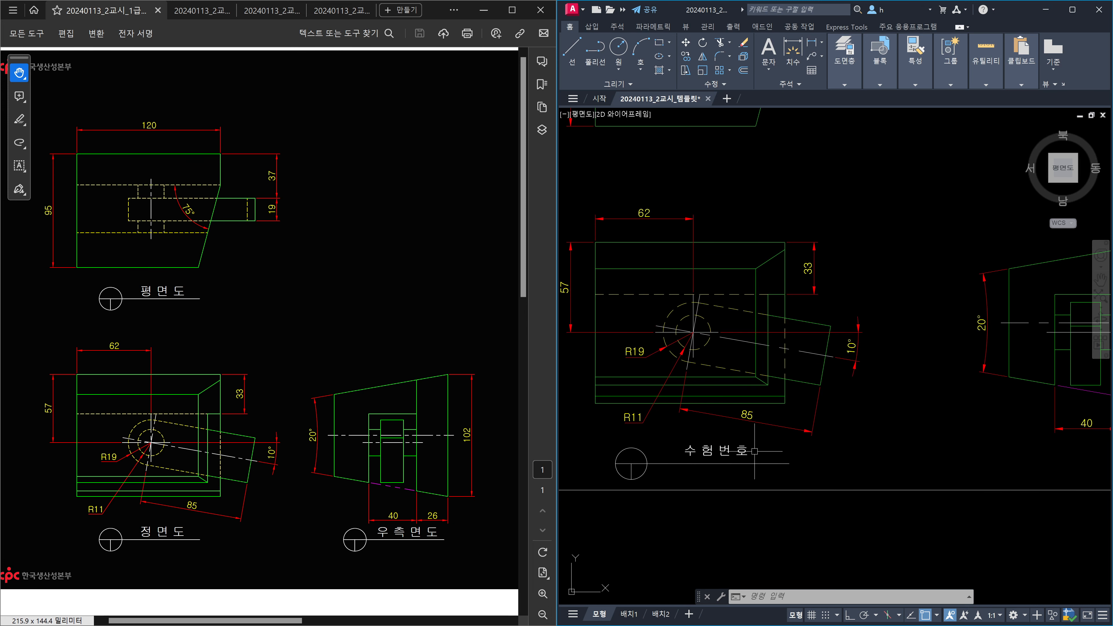
pyautogui.click(726, 442)
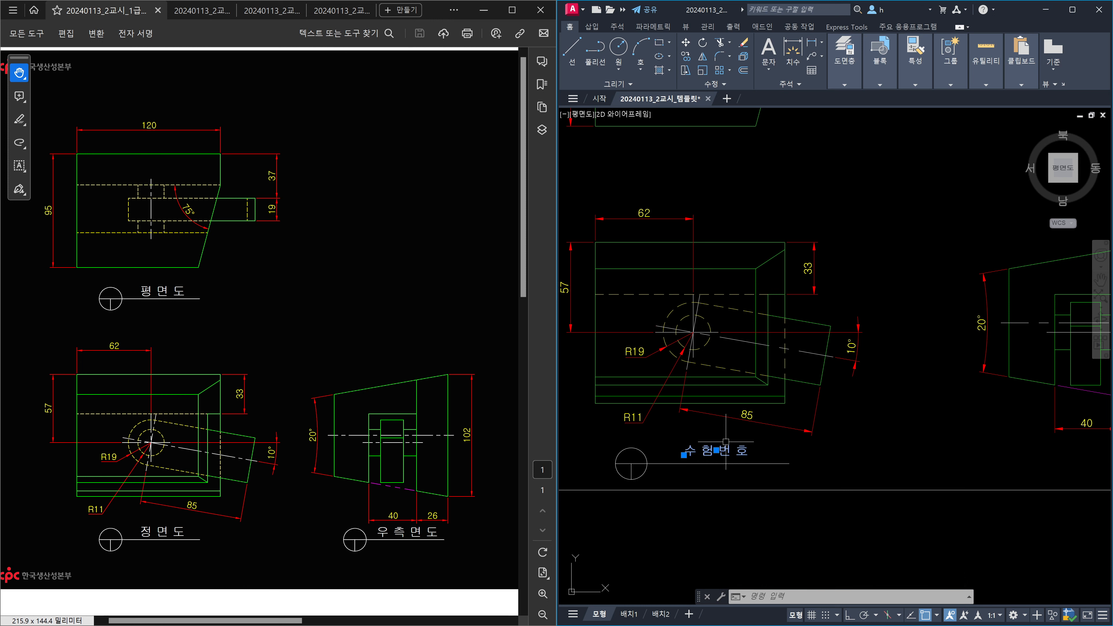
pyautogui.hotkey('ctrl', '1')
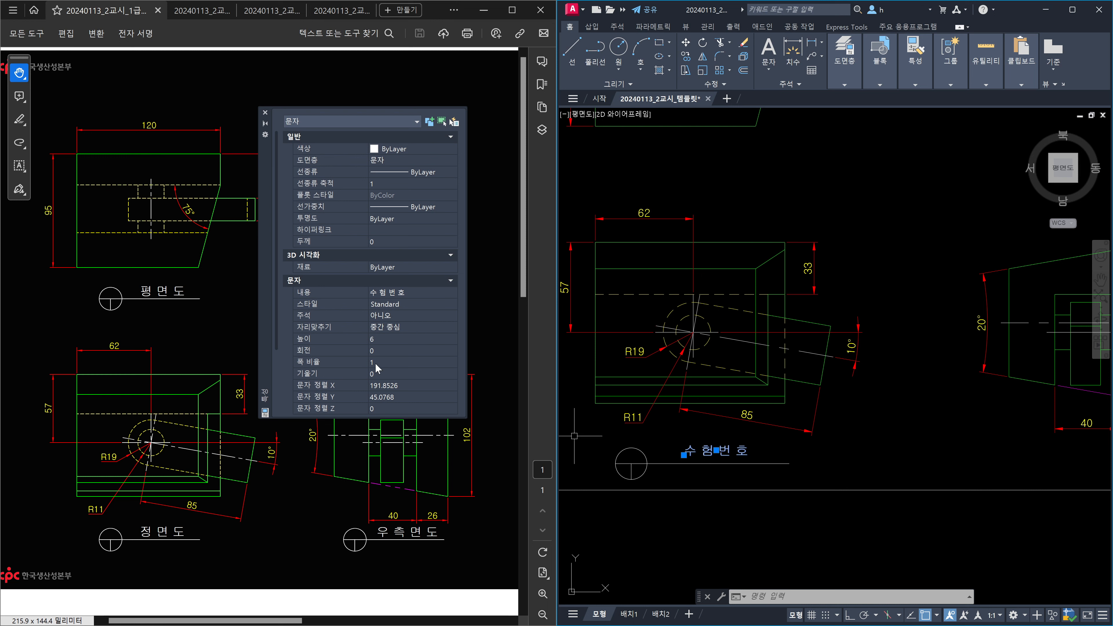
pyautogui.click(402, 339)
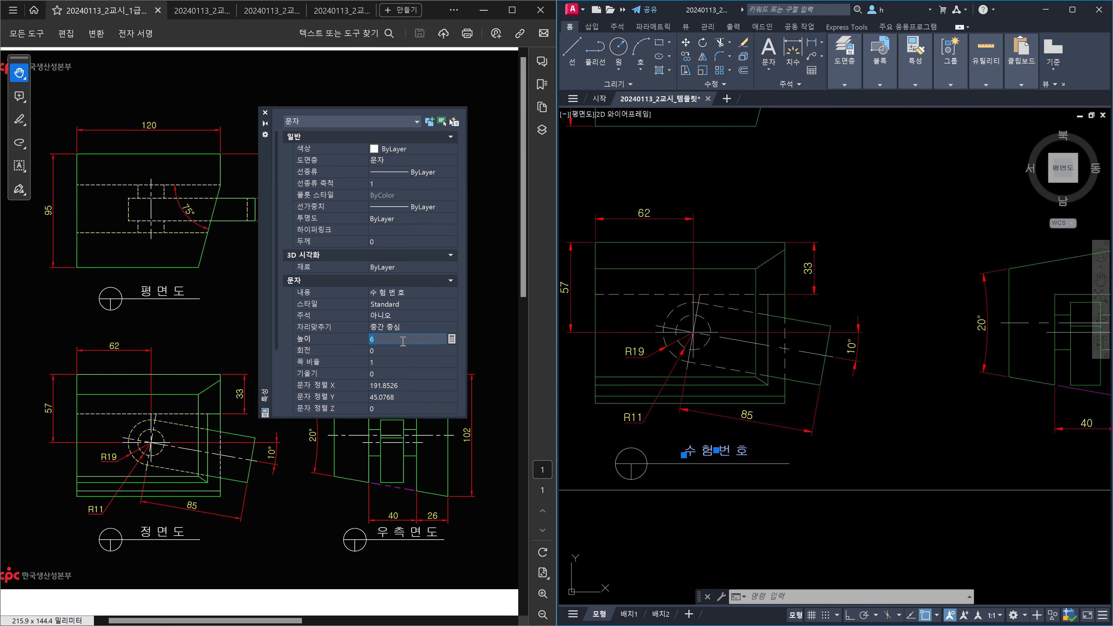
pyautogui.write('8')
pyautogui.click(265, 112)
pyautogui.press('Escape')
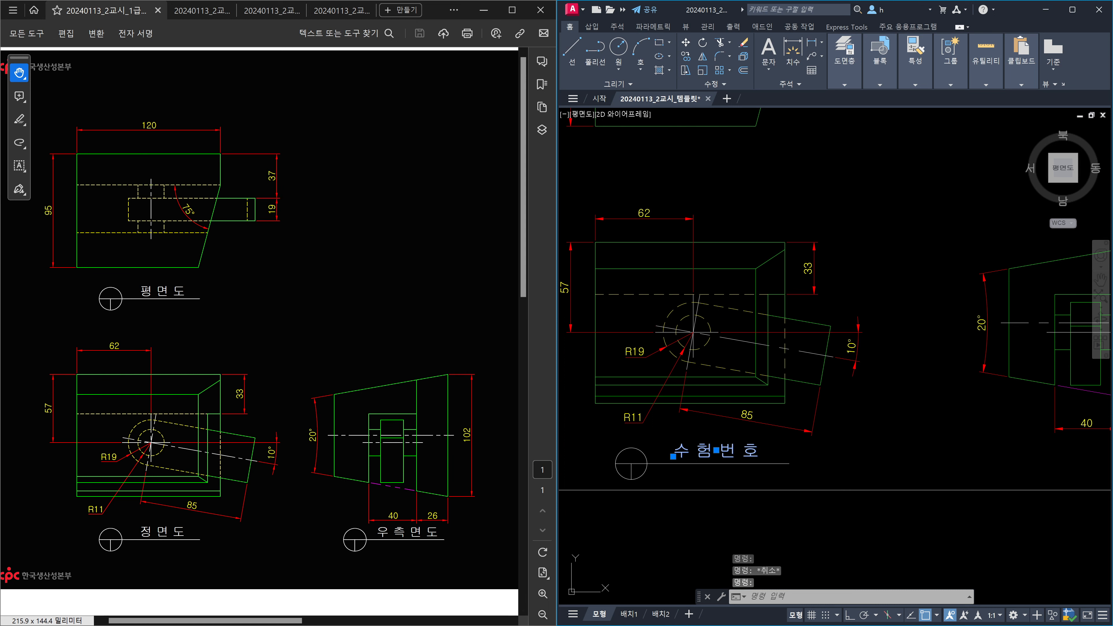
# Change the copied label text under the front view to 정면도.
pyautogui.doubleClick(733, 449)
pyautogui.write('정면도')
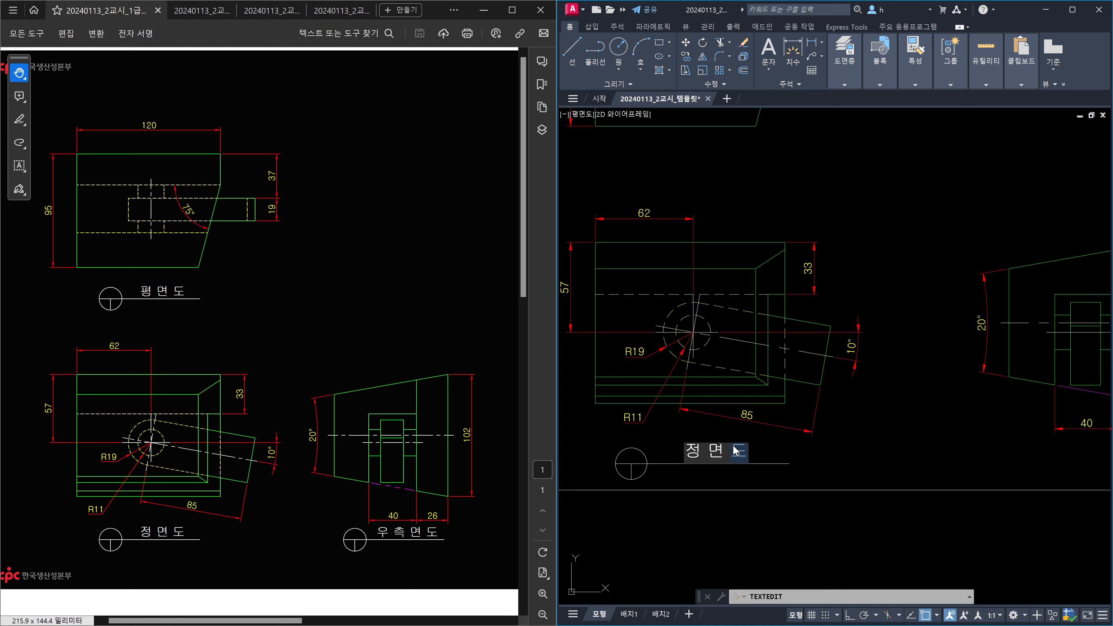
pyautogui.click(780, 457)
pyautogui.press('Escape')
# Copy the 정면도 label and circle beneath the plan view and the right-side view.
pyautogui.write('co')
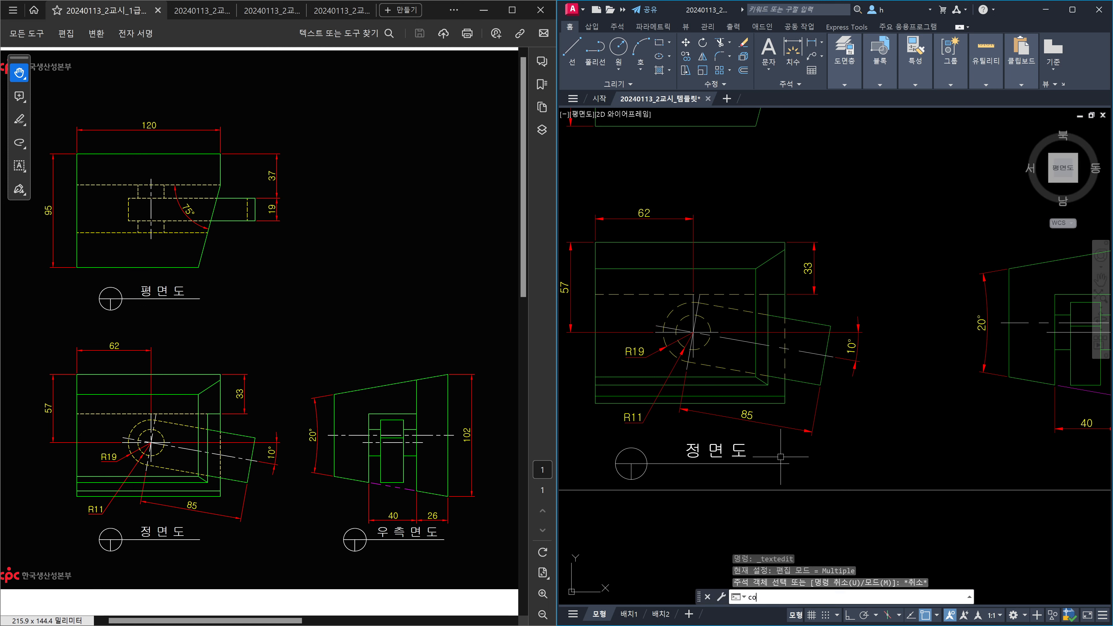
pyautogui.press('Return')
pyautogui.click(727, 468)
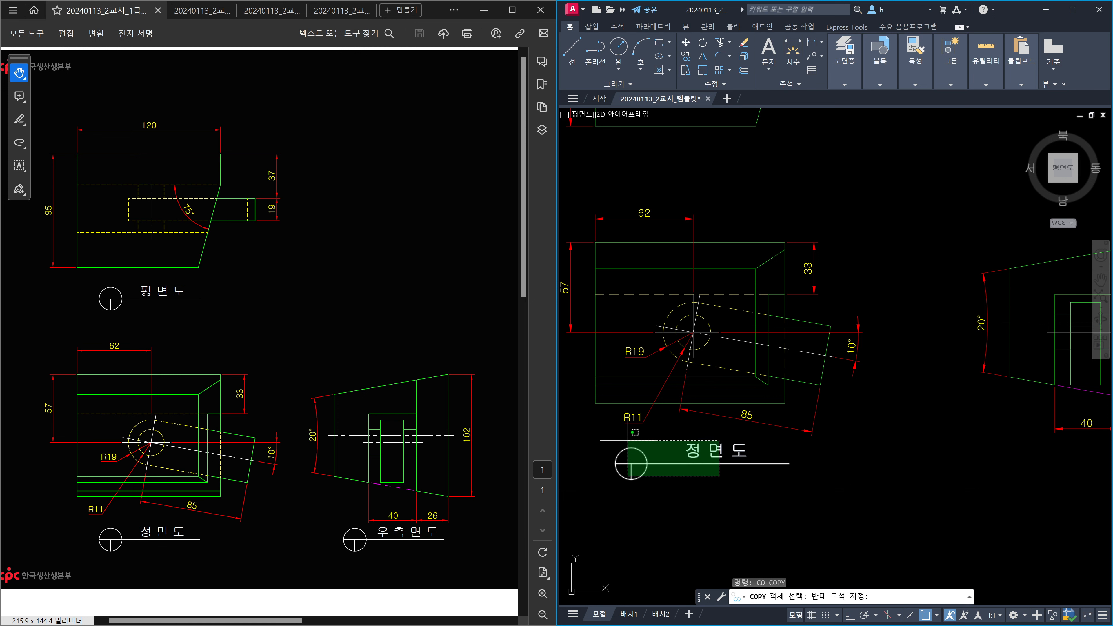
pyautogui.click(603, 414)
pyautogui.press('Return')
pyautogui.scroll(-4, 693, 461)
pyautogui.scroll(3, 693, 461)
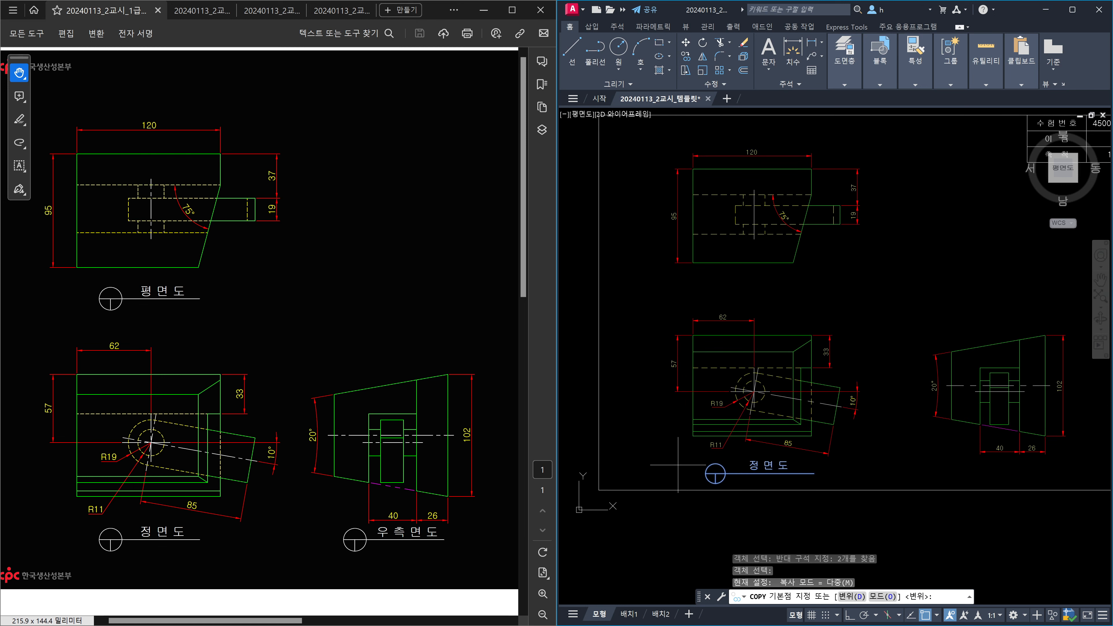
pyautogui.click(685, 471)
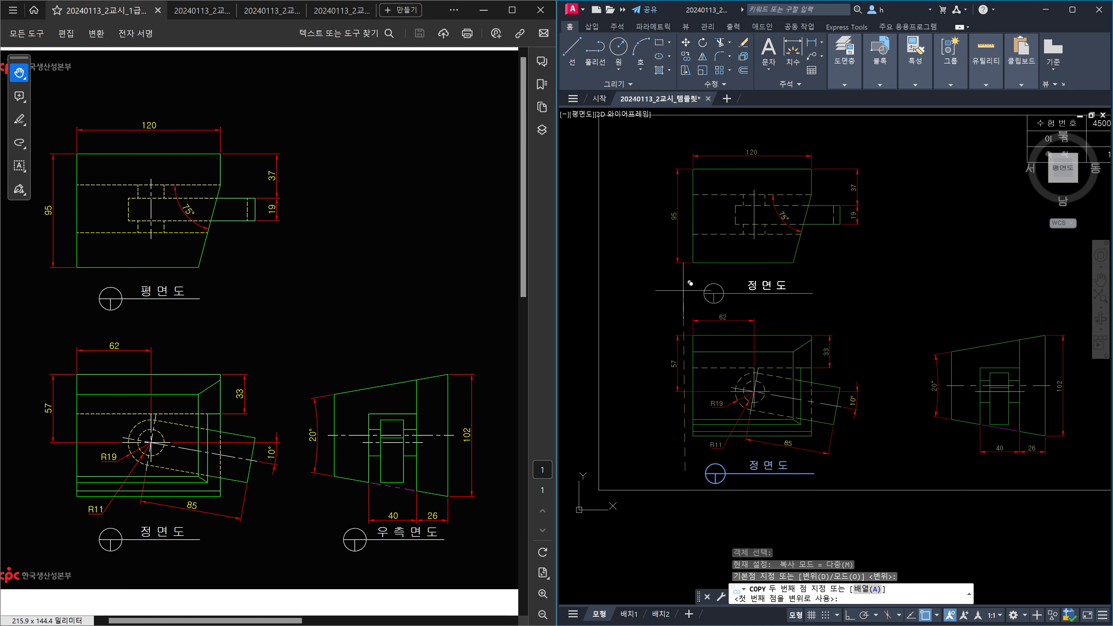
pyautogui.press('F8')
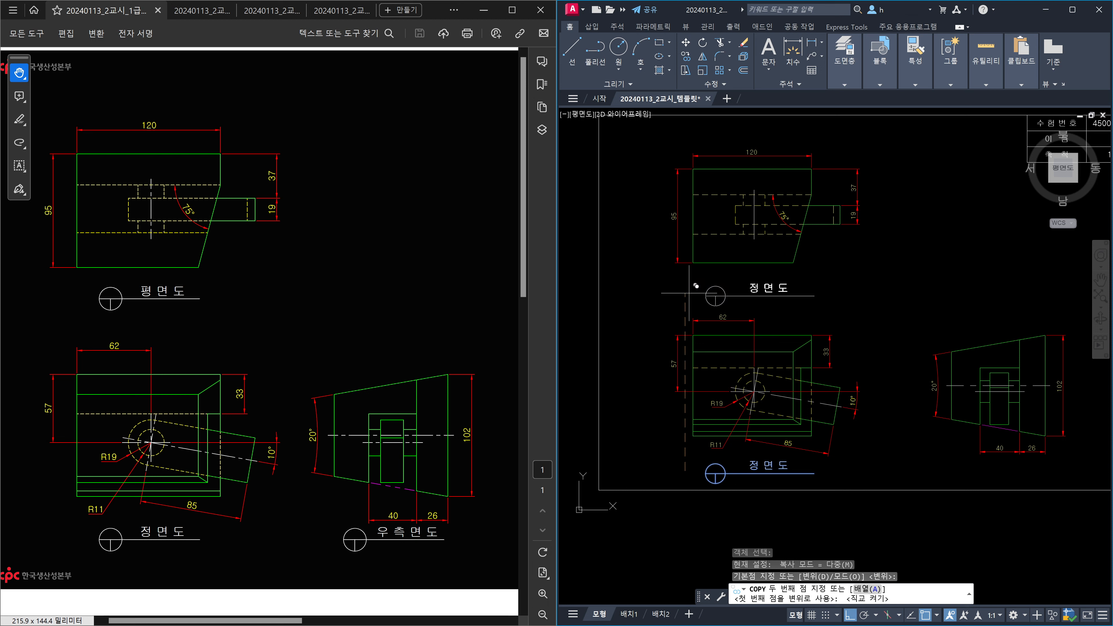
pyautogui.click(692, 276)
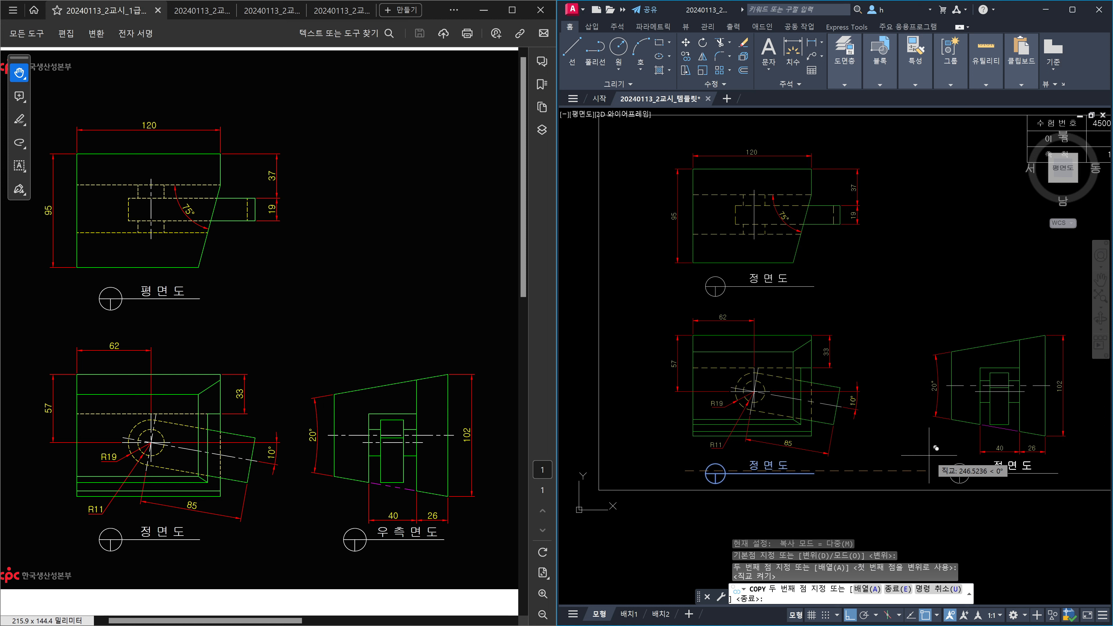
pyautogui.click(932, 455)
pyautogui.press('Escape')
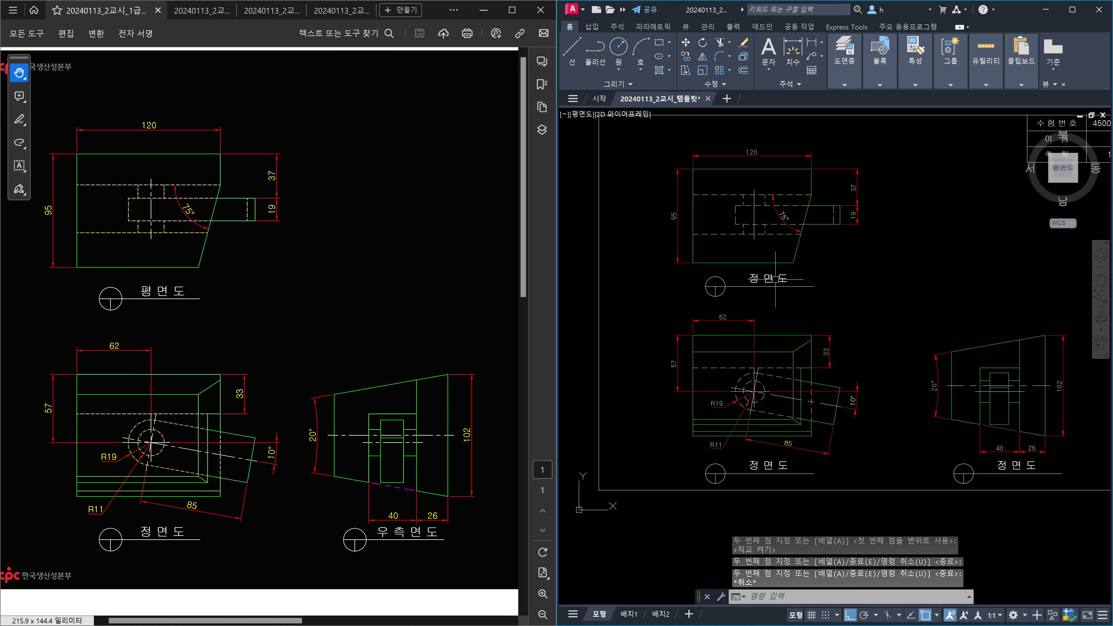
pyautogui.click(776, 279)
# Change the plan-view label copy to read 평면도.
pyautogui.doubleClick(779, 279)
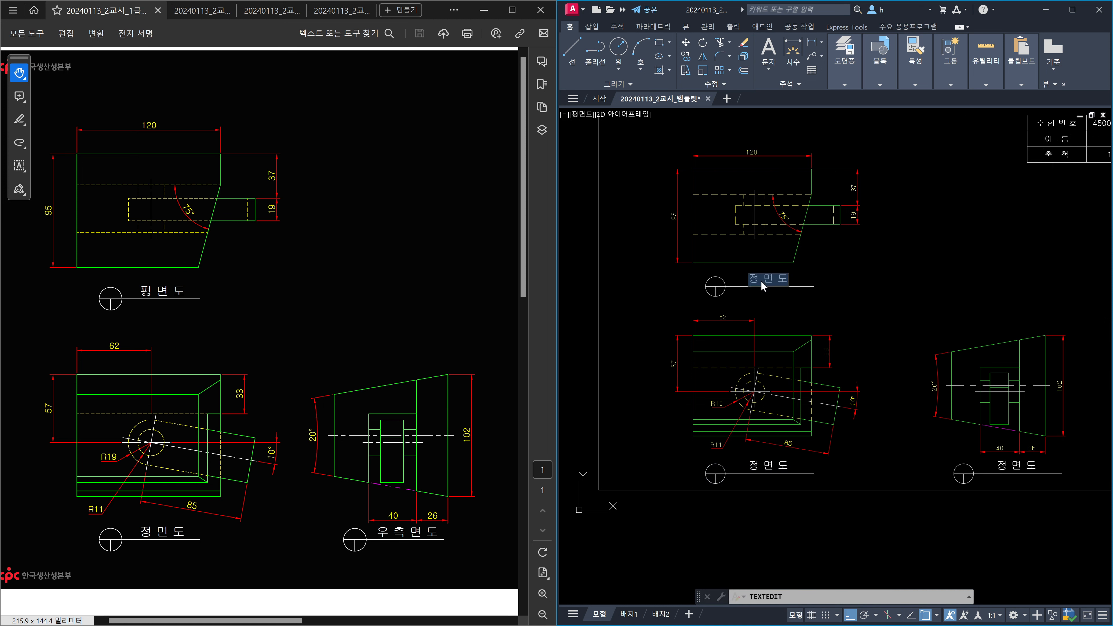
pyautogui.press('BackSpace')
pyautogui.write('평')
pyautogui.press('Return')
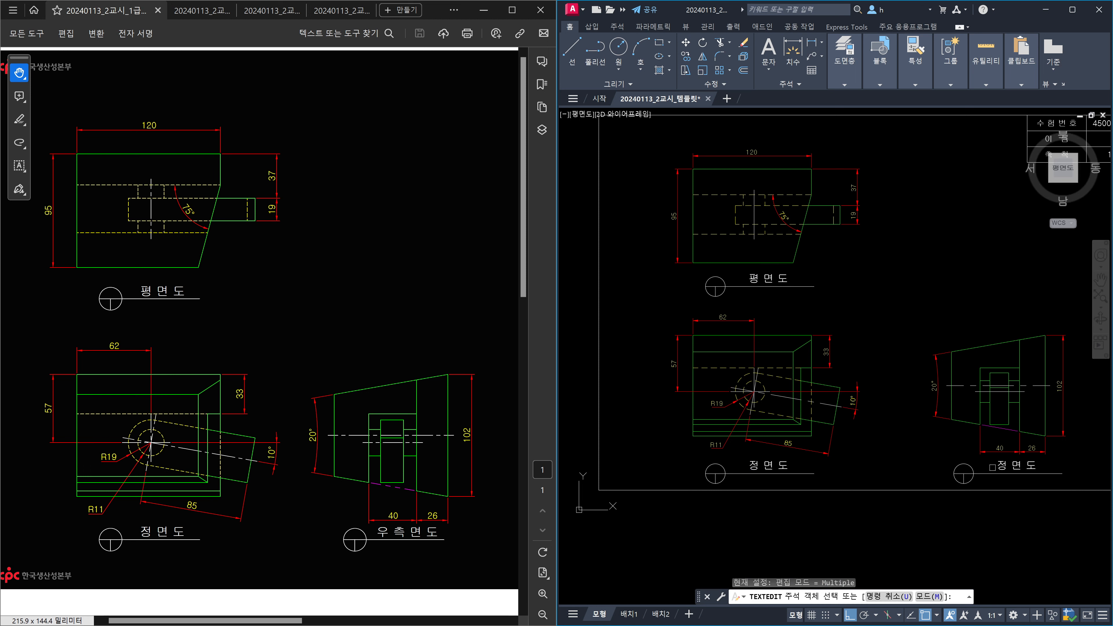
# Change the right-side view label copy to read 우측면도.
pyautogui.click(1007, 468)
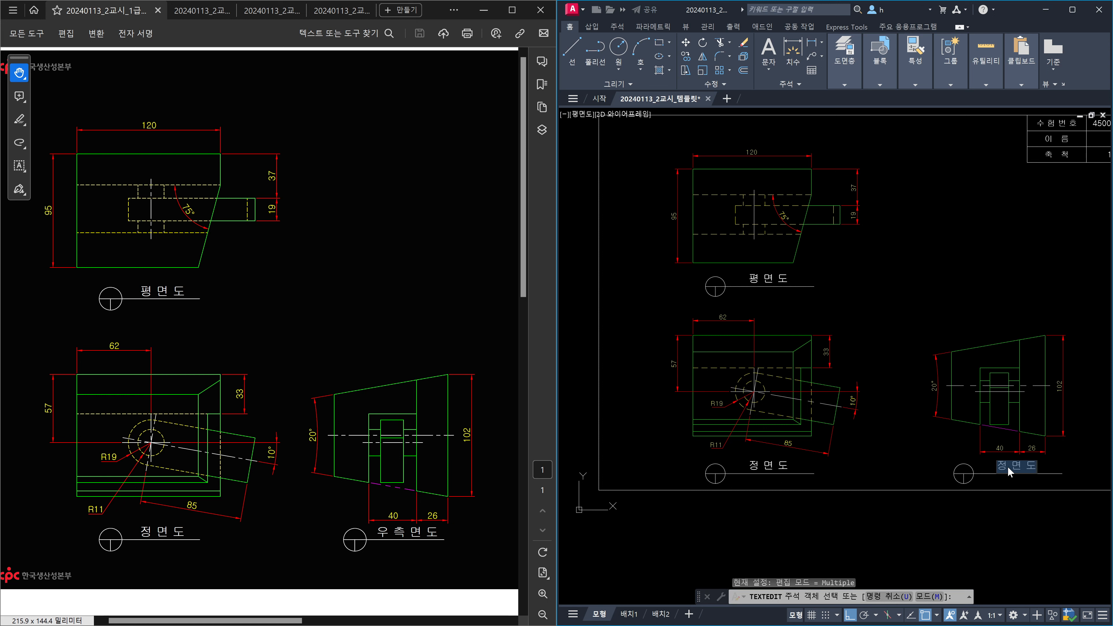
pyautogui.click(1007, 468)
pyautogui.press('BackSpace')
pyautogui.write('우 측')
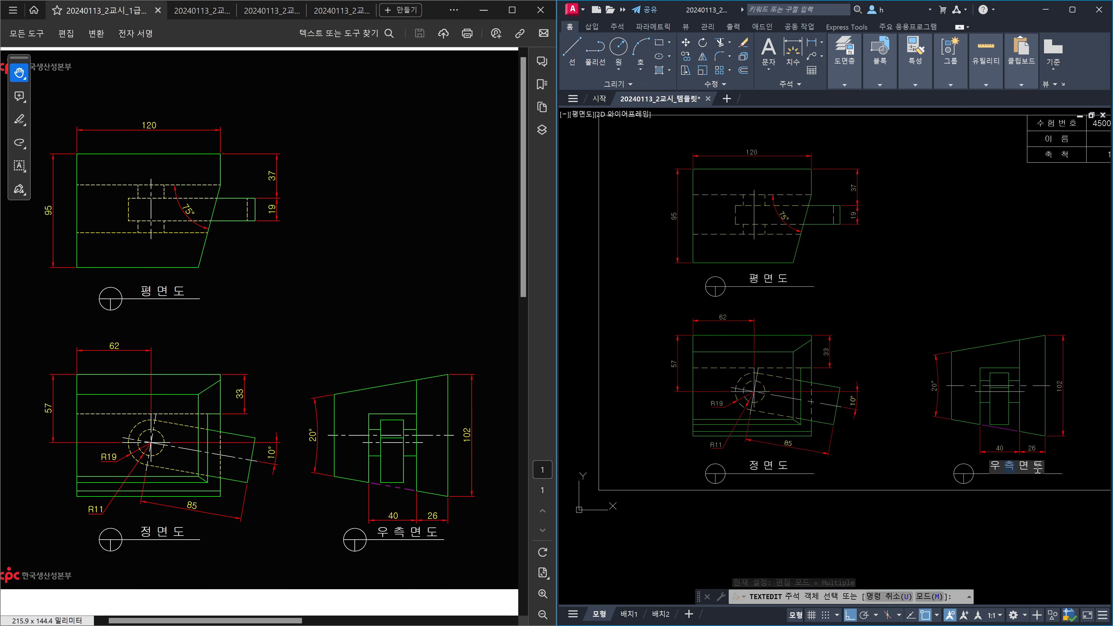
pyautogui.press('Escape')
pyautogui.press('Escape')
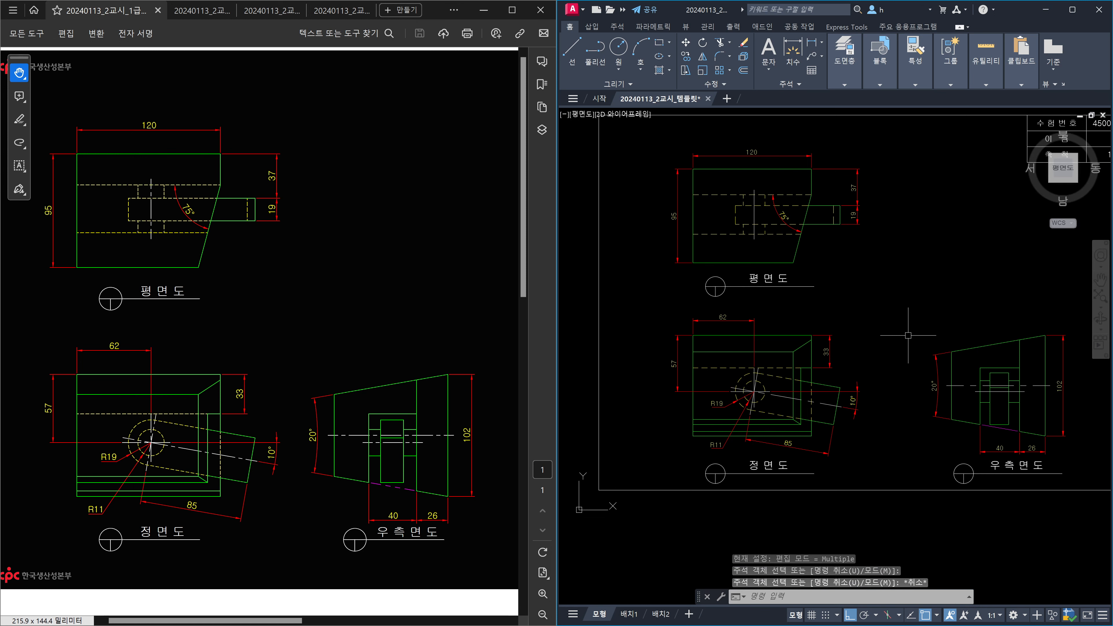
# Cancel the repeated text-edit command and zoom to show the whole drawing.
pyautogui.scroll(-2, 907, 335)
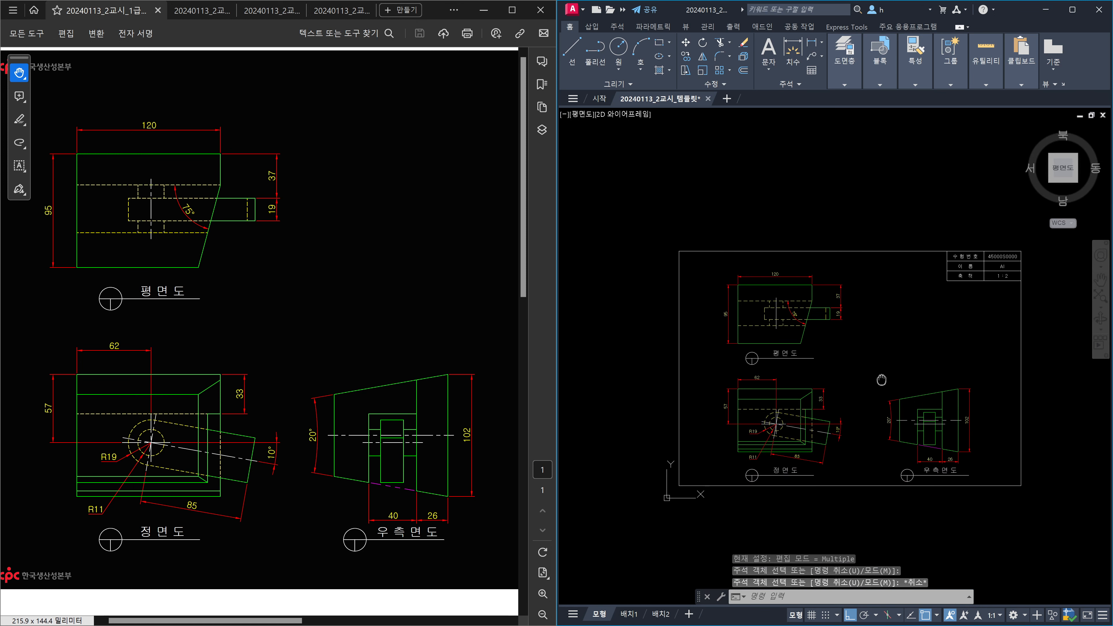
pyautogui.scroll(2, 893, 370)
pyautogui.press('space')
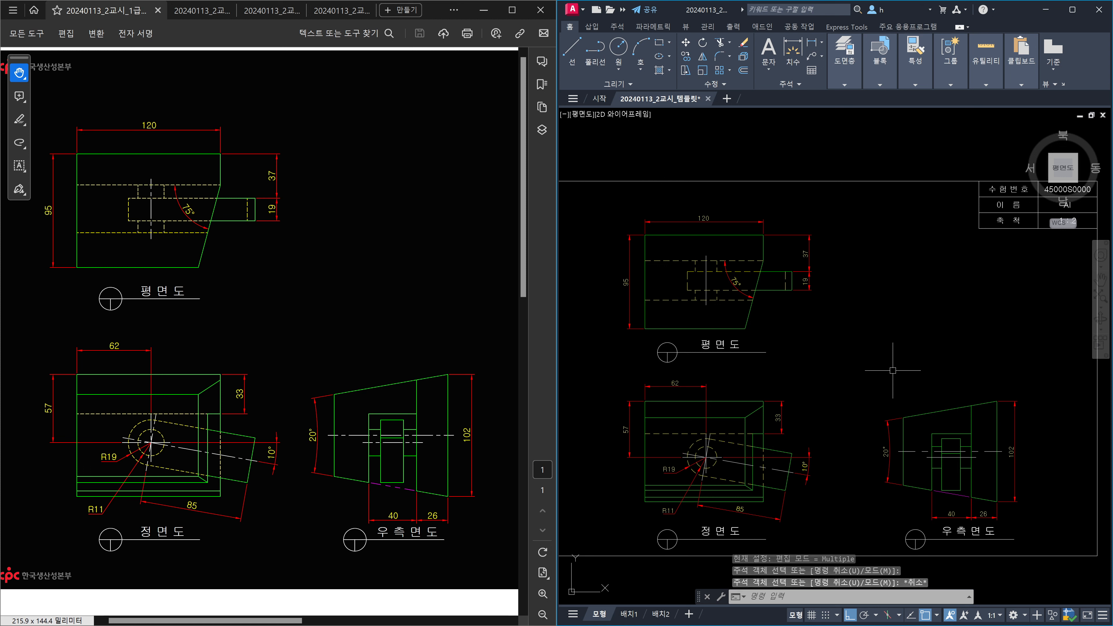
pyautogui.write('ㅁ')
pyautogui.press('space')
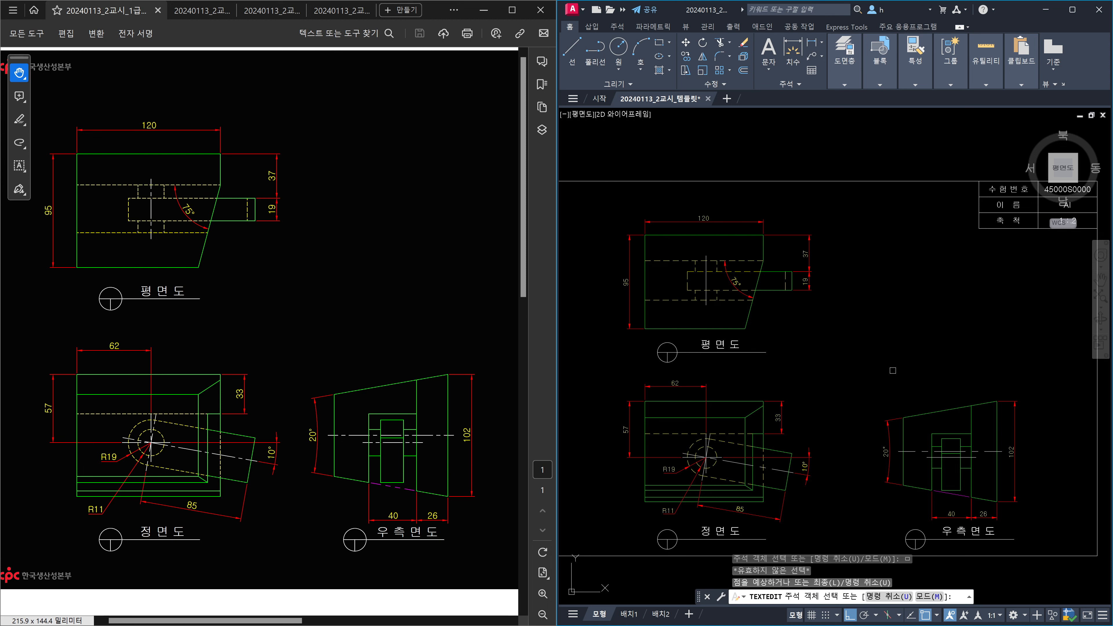
pyautogui.press('Escape')
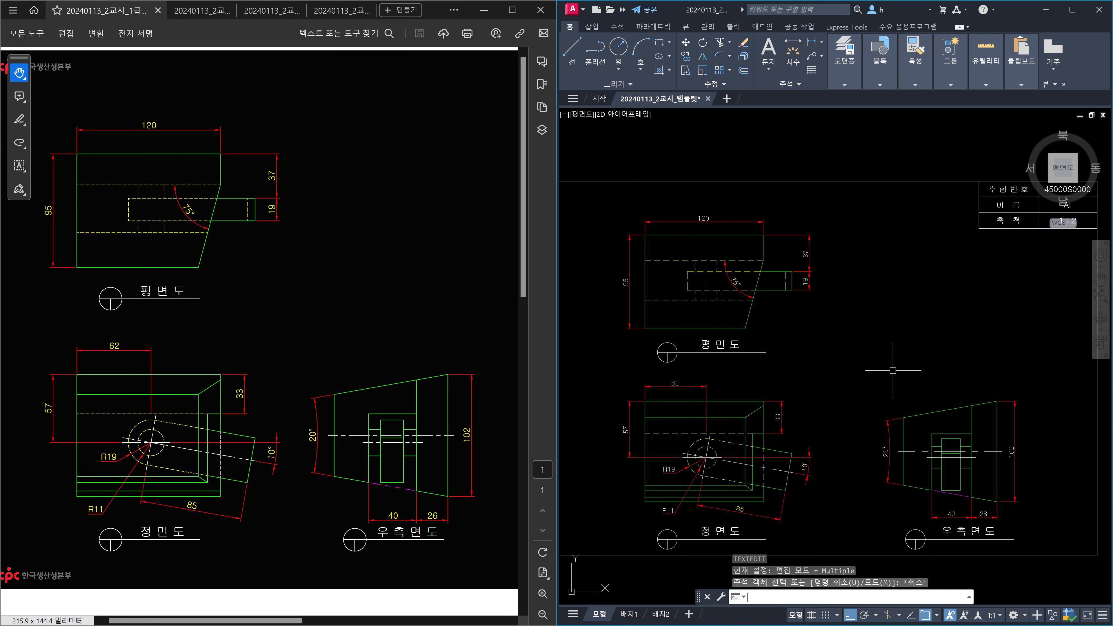
pyautogui.write('z')
pyautogui.press('space')
pyautogui.write('a')
pyautogui.press('space')
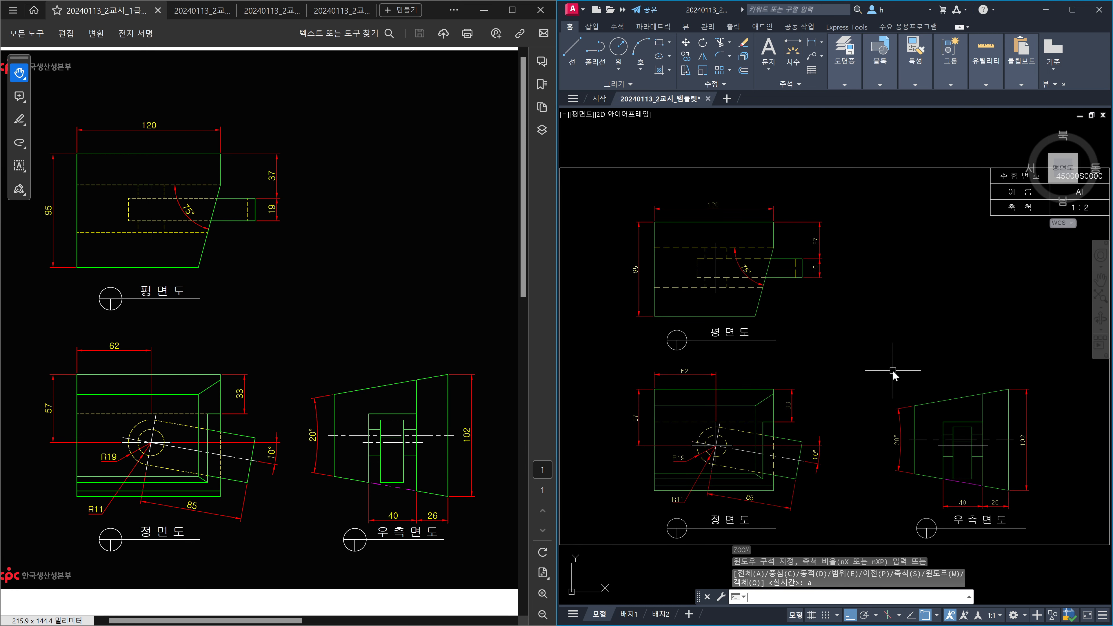
# Set the linetype scale to 0.5 with LTS, then lower it to 0.45.
pyautogui.write('lts')
pyautogui.press('space')
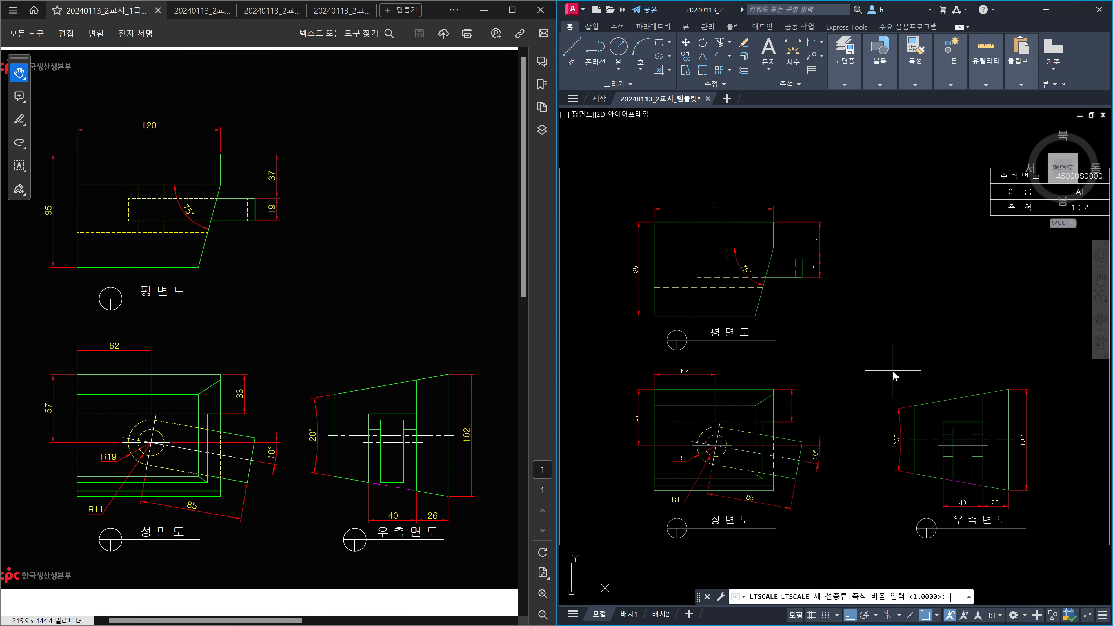
pyautogui.write('0.5')
pyautogui.press('Return')
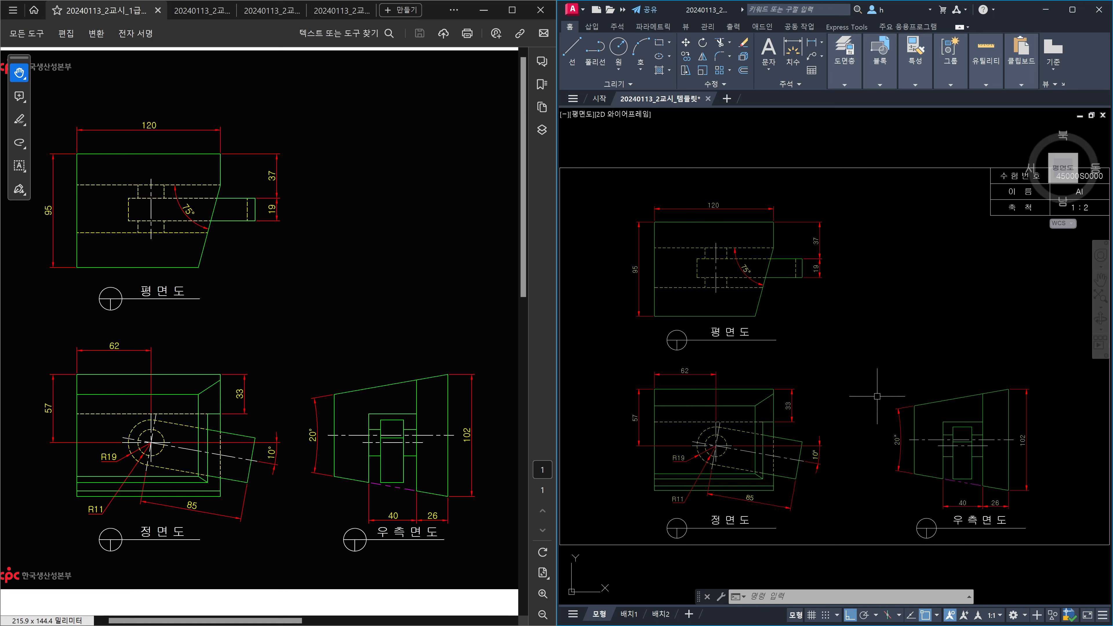
pyautogui.write('lts')
pyautogui.press('Return')
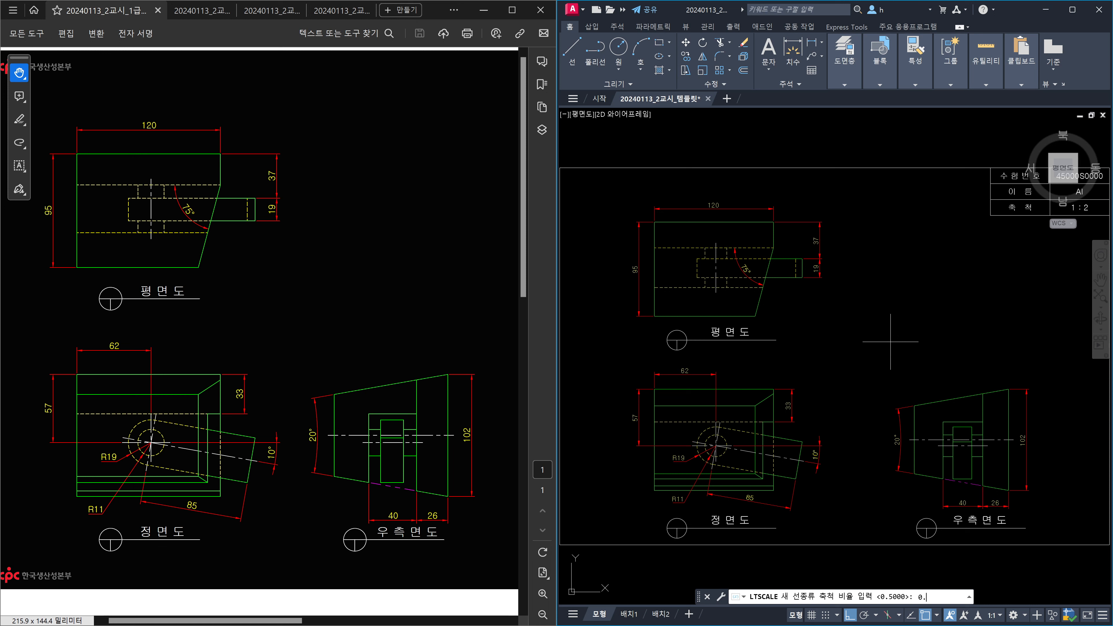
pyautogui.write('0.45')
pyautogui.press('Return')
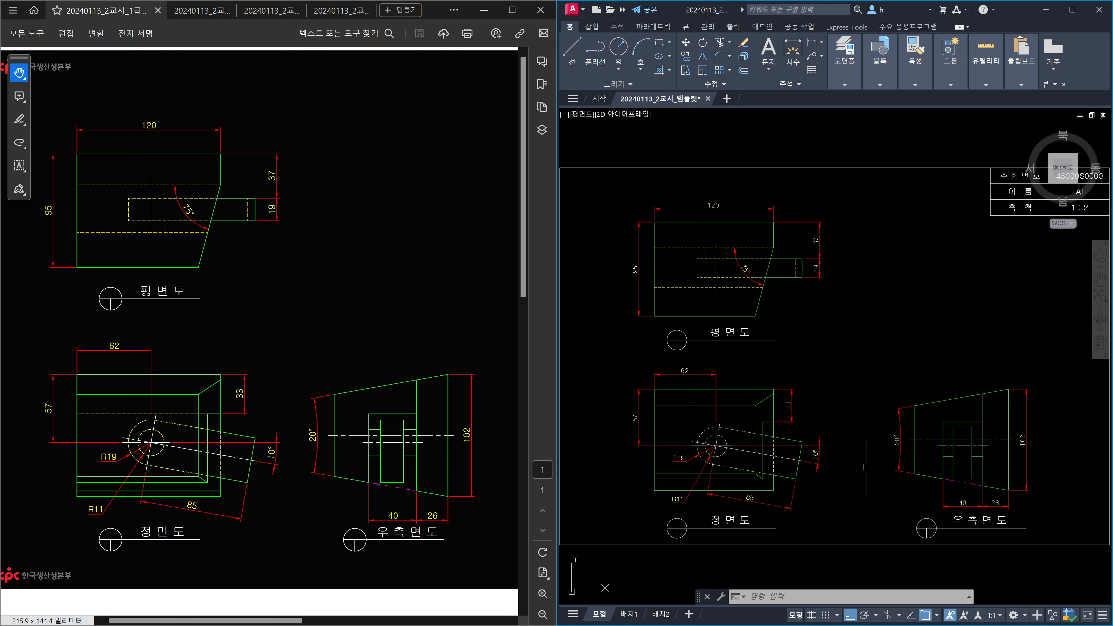
# Inspect the front view, fit the whole sheet and title block in view, and quick-save the drawing.
pyautogui.scroll(8, 712, 446)
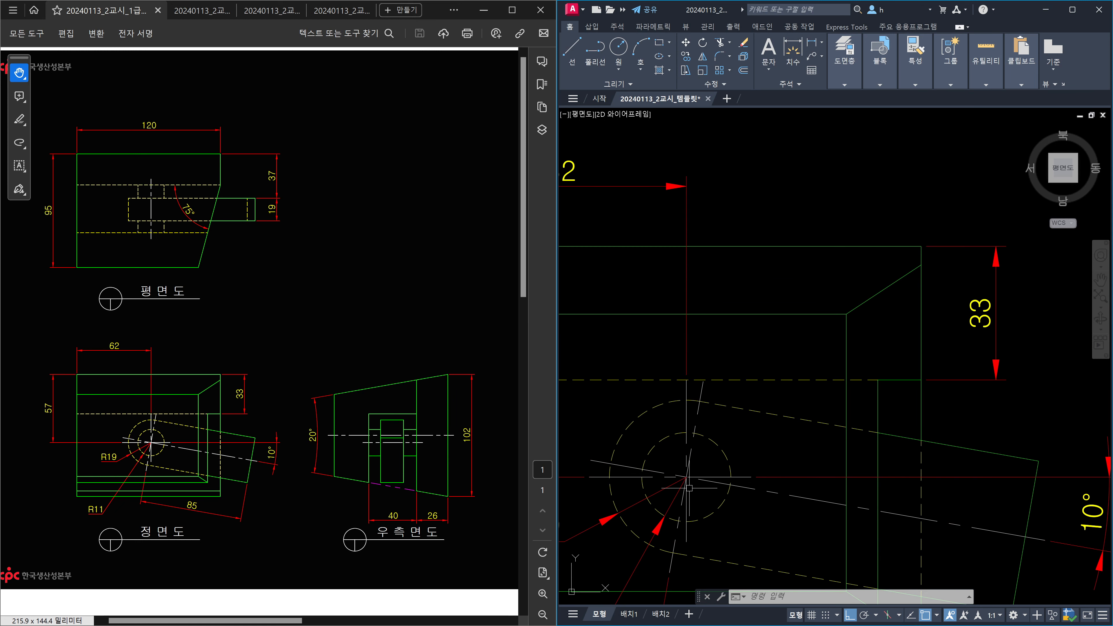
pyautogui.scroll(-8, 660, 474)
pyautogui.scroll(2, 785, 435)
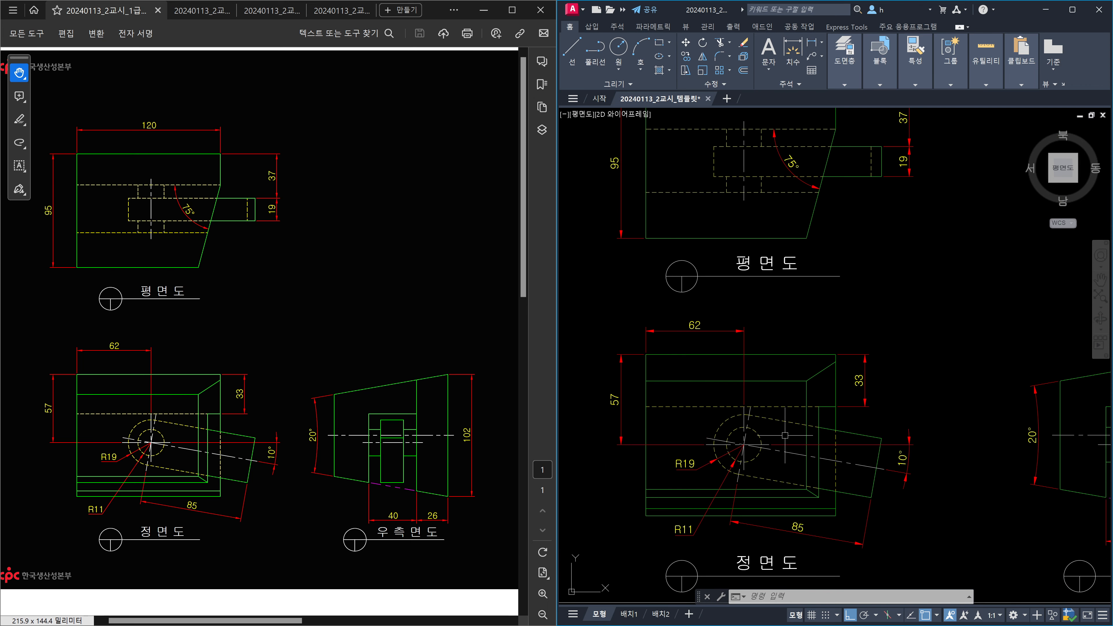
pyautogui.write('z')
pyautogui.press('Return')
pyautogui.write('a')
pyautogui.press('Return')
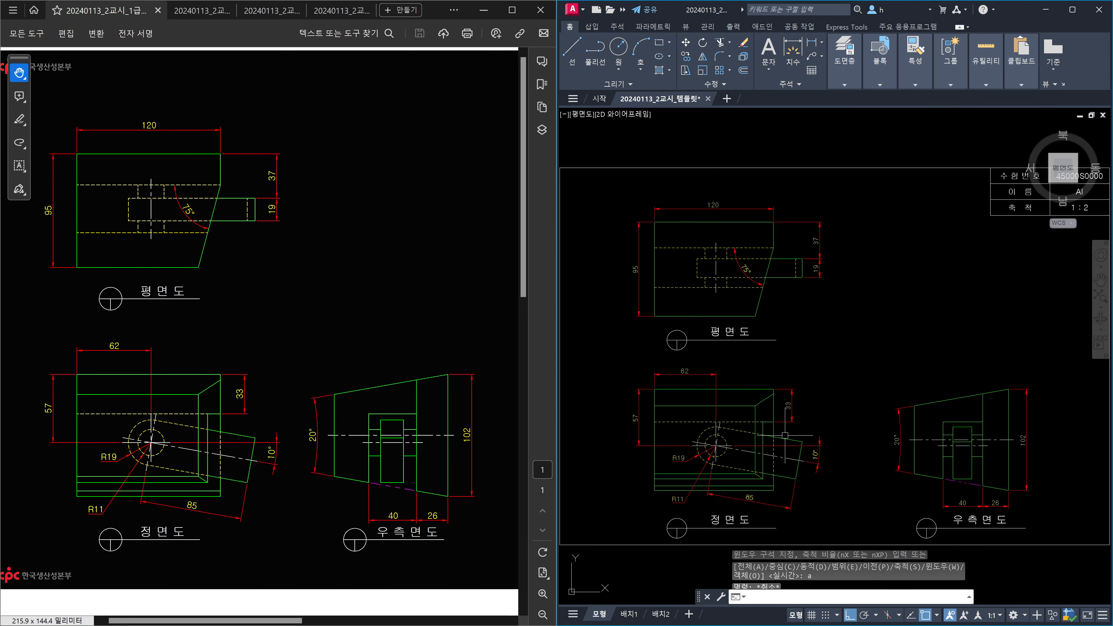
pyautogui.press('Escape')
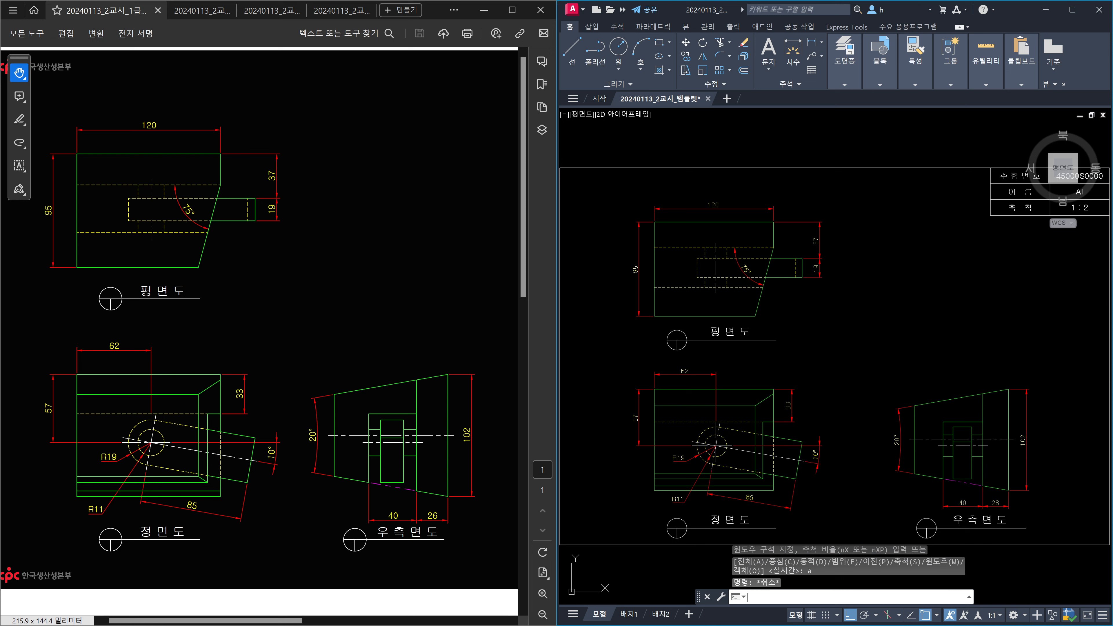
pyautogui.hotkey('ctrl', 's')
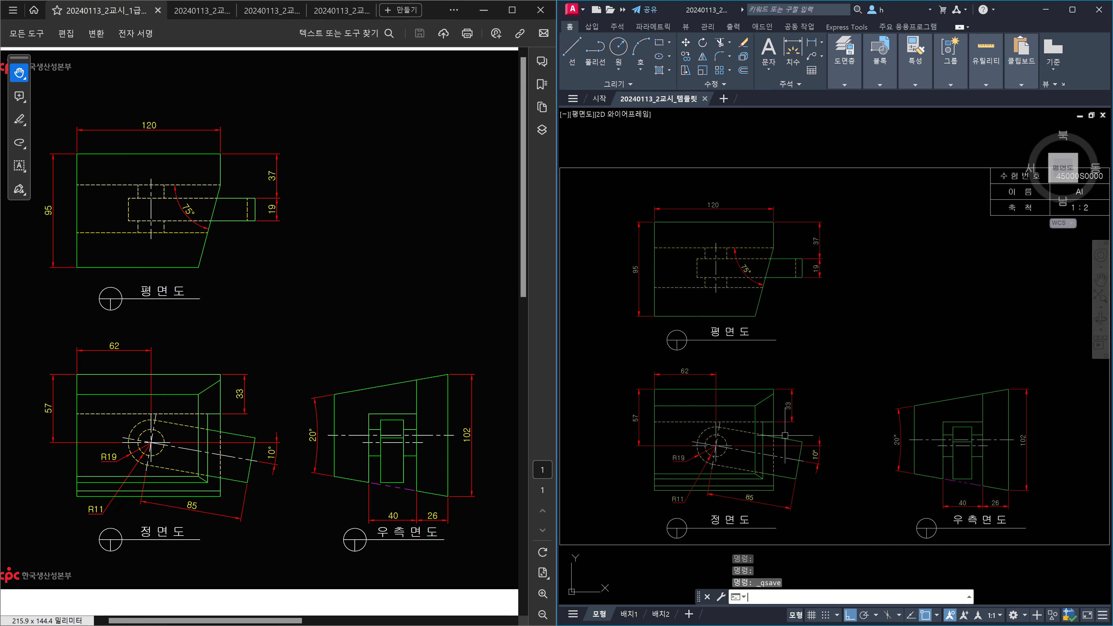